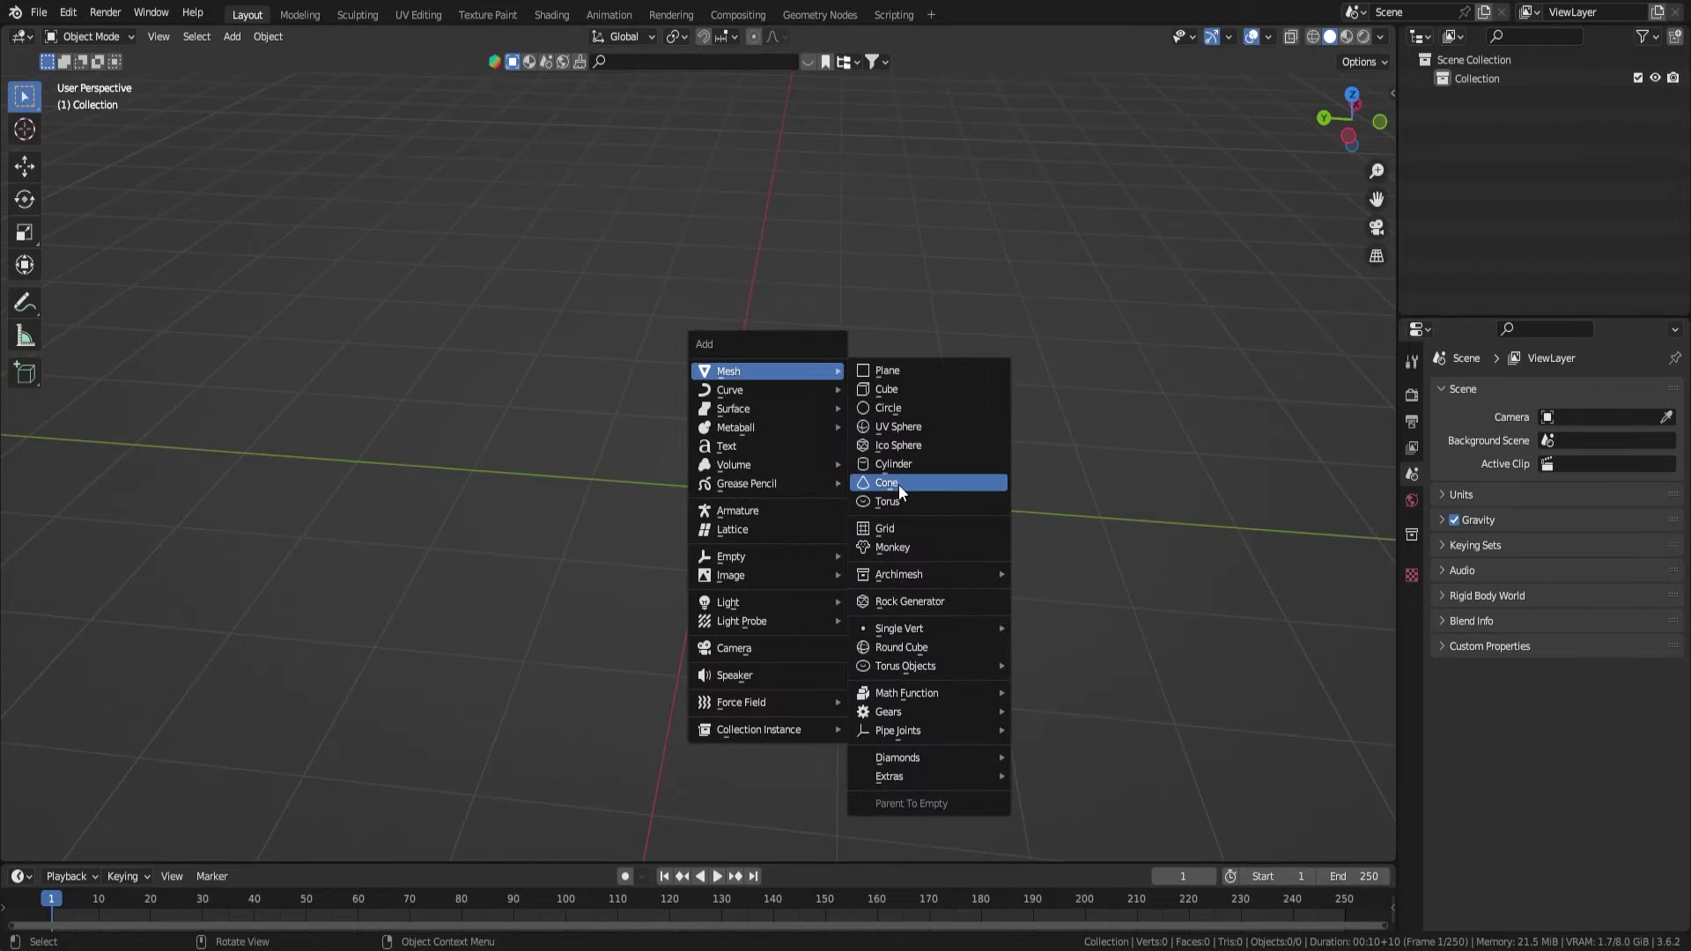
- Add a cylinder, rotate it 90° on X and raise it 1.7215 m along Z
left_click(898, 485)
key("Tab")
middle_click_drag(747, 556, 819, 590)
key("r")
key("x")
key("9")
key("0")
key("Return")
key("g")
key("z")
left_click(1012, 415)
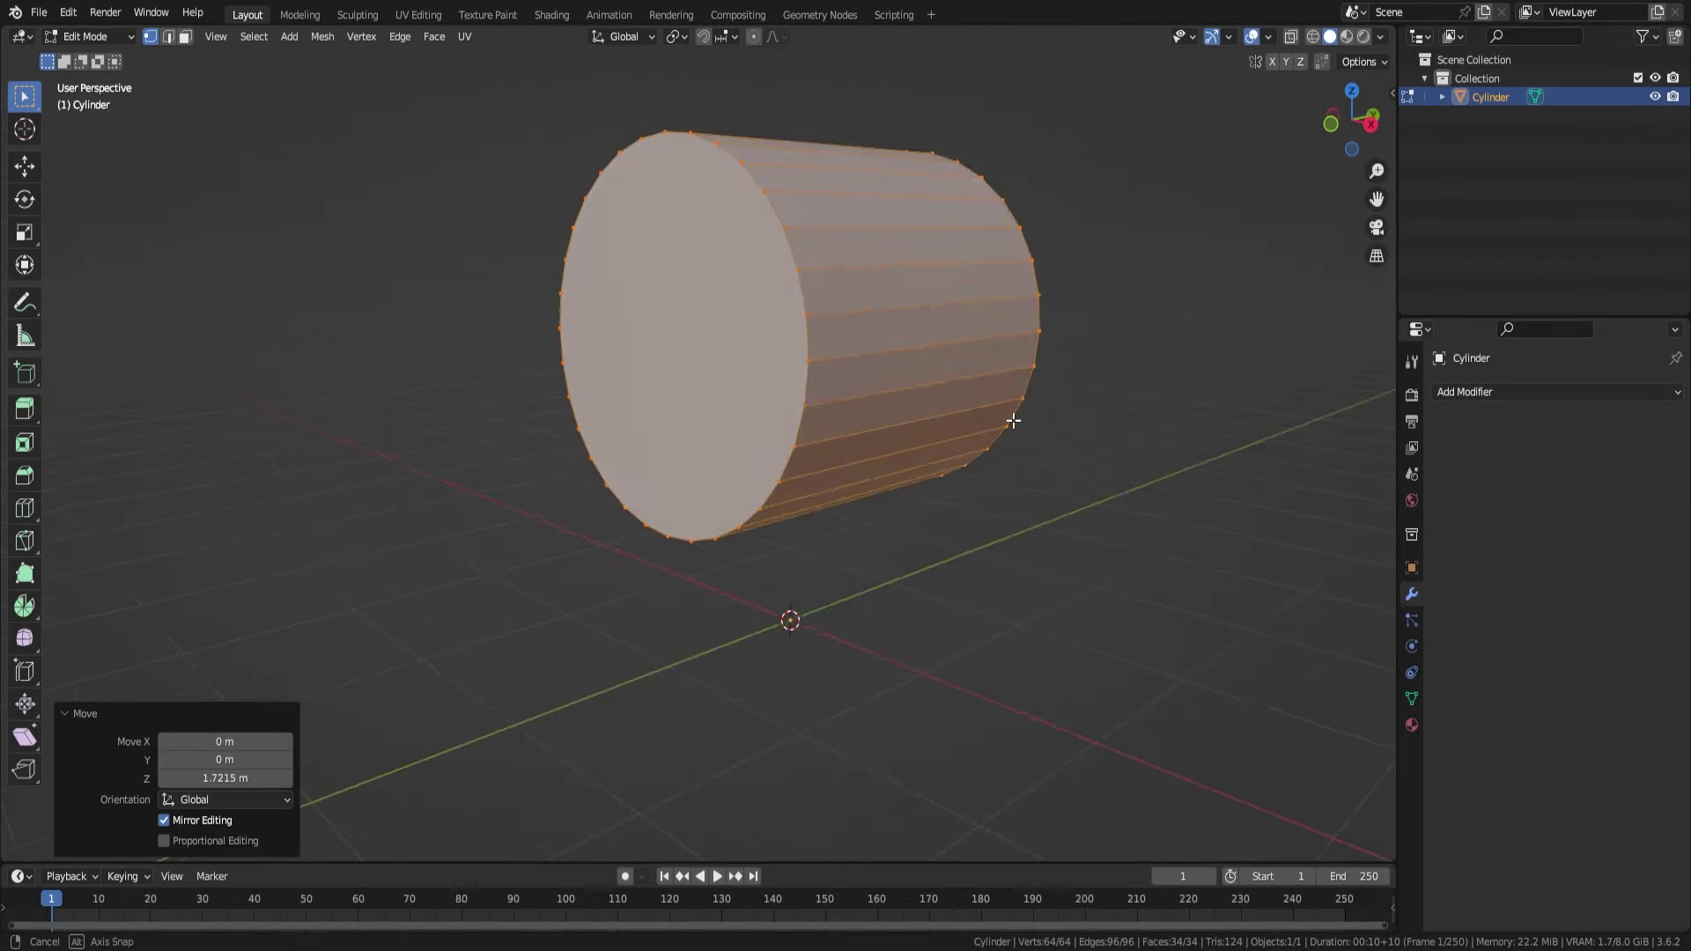
middle_click_drag(1012, 415, 854, 430)
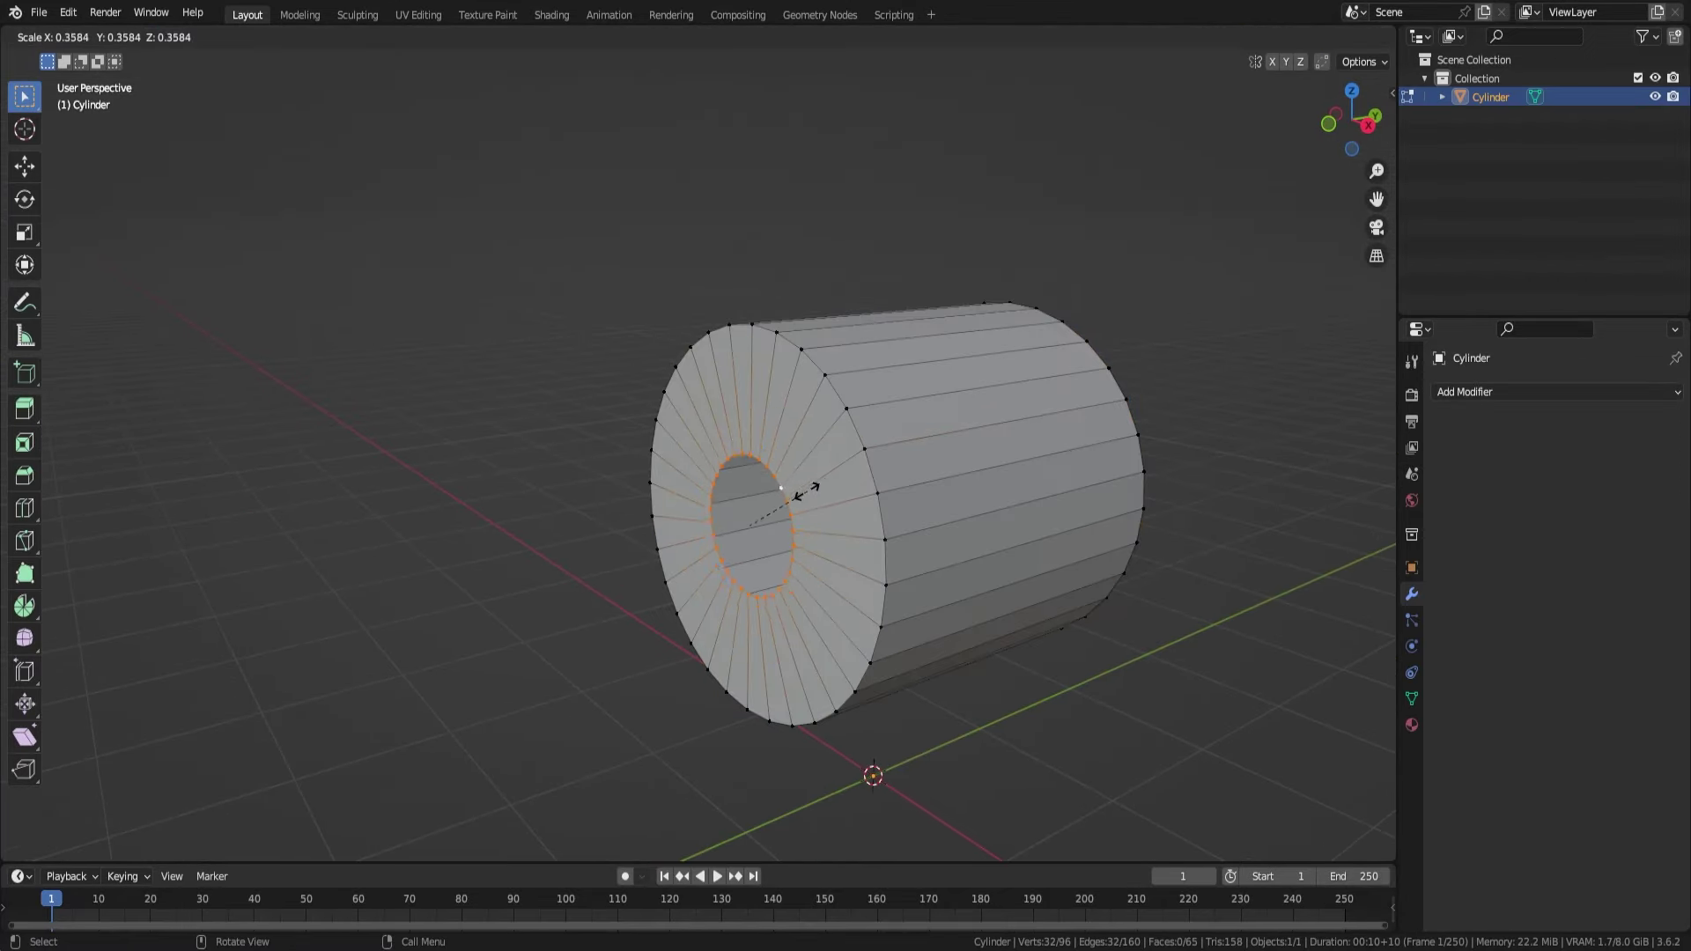
- Inset and scale concentric rings into the cylinder's front end cap
left_click(771, 508)
scroll(889, 526, "up", 3)
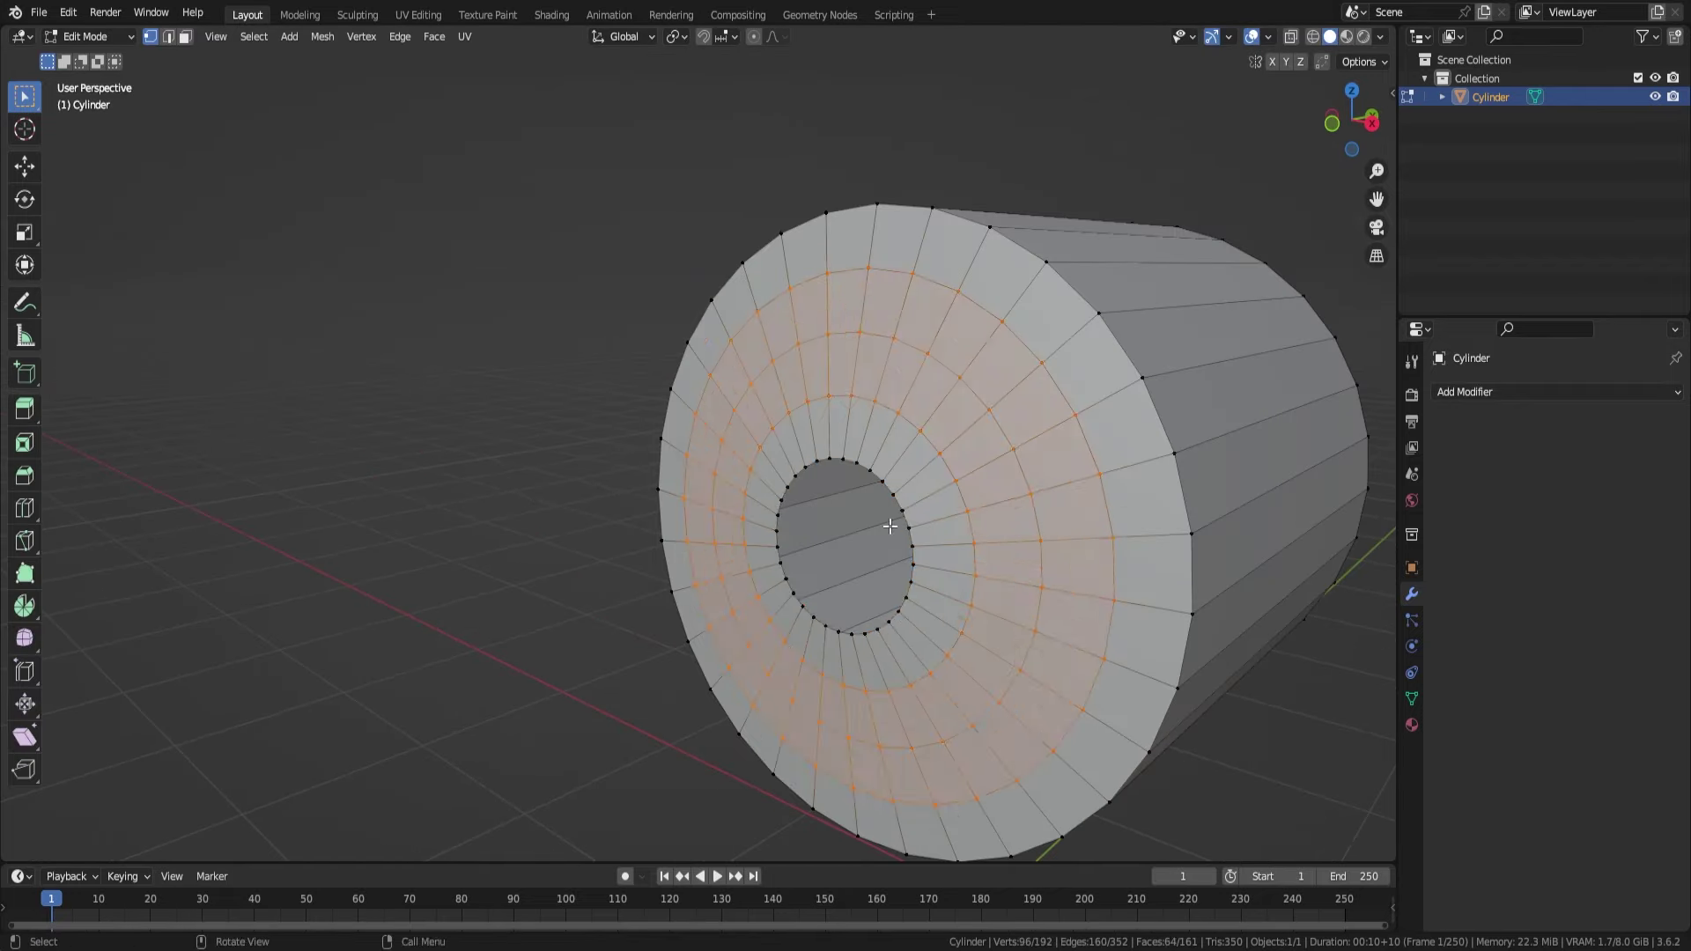
left_click(898, 546)
key("n")
middle_click_drag(898, 546, 890, 575)
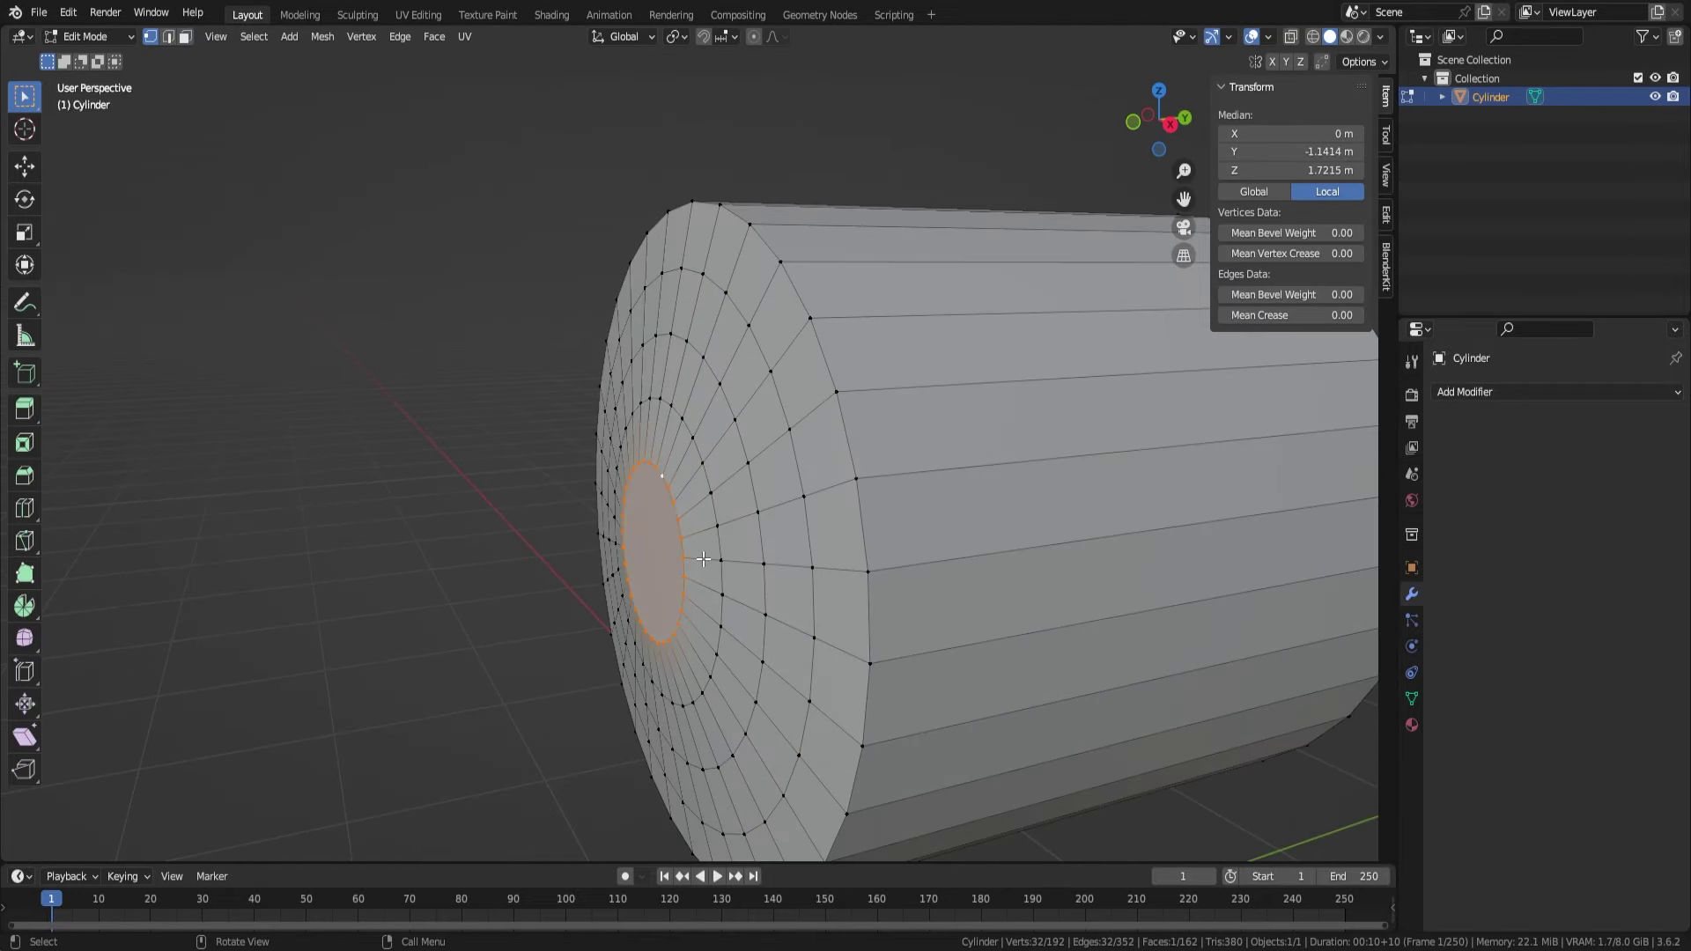
middle_click_drag(702, 558, 621, 539)
- Extrude the cap's inner ring, merge it to a centre point and push it out along Y
key("e")
left_click(622, 539)
key("m")
key("g")
key("y")
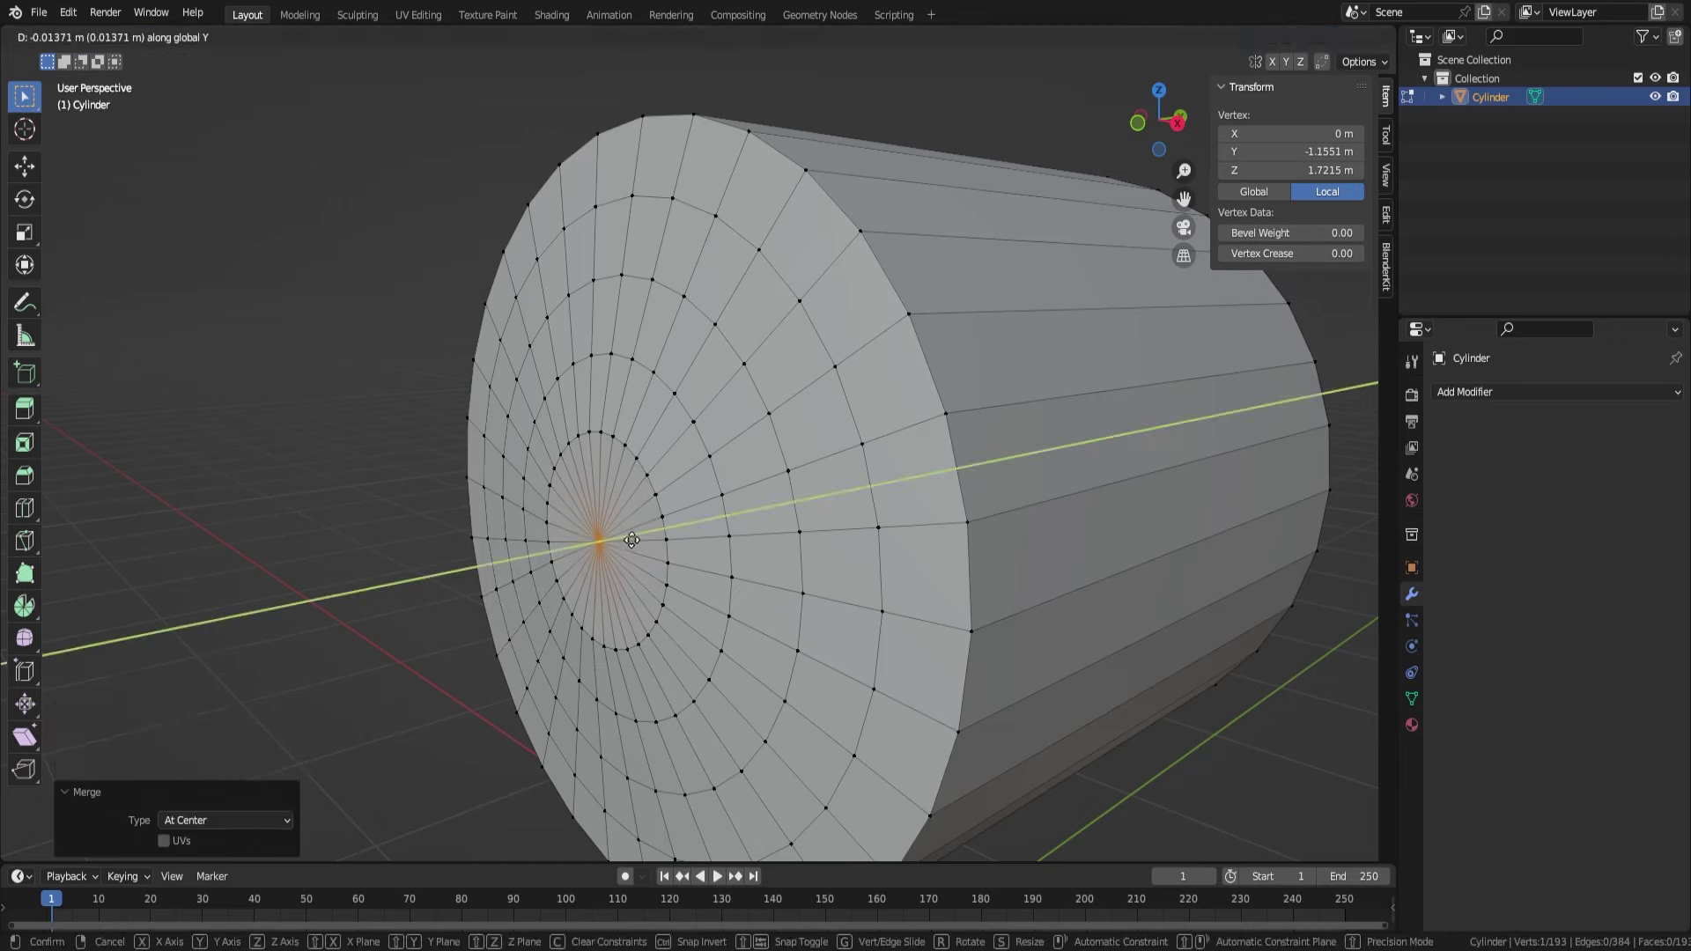
left_click(632, 539)
key("Tab")
- Apply Shade Auto Smooth to the cylinder
right_click(775, 531)
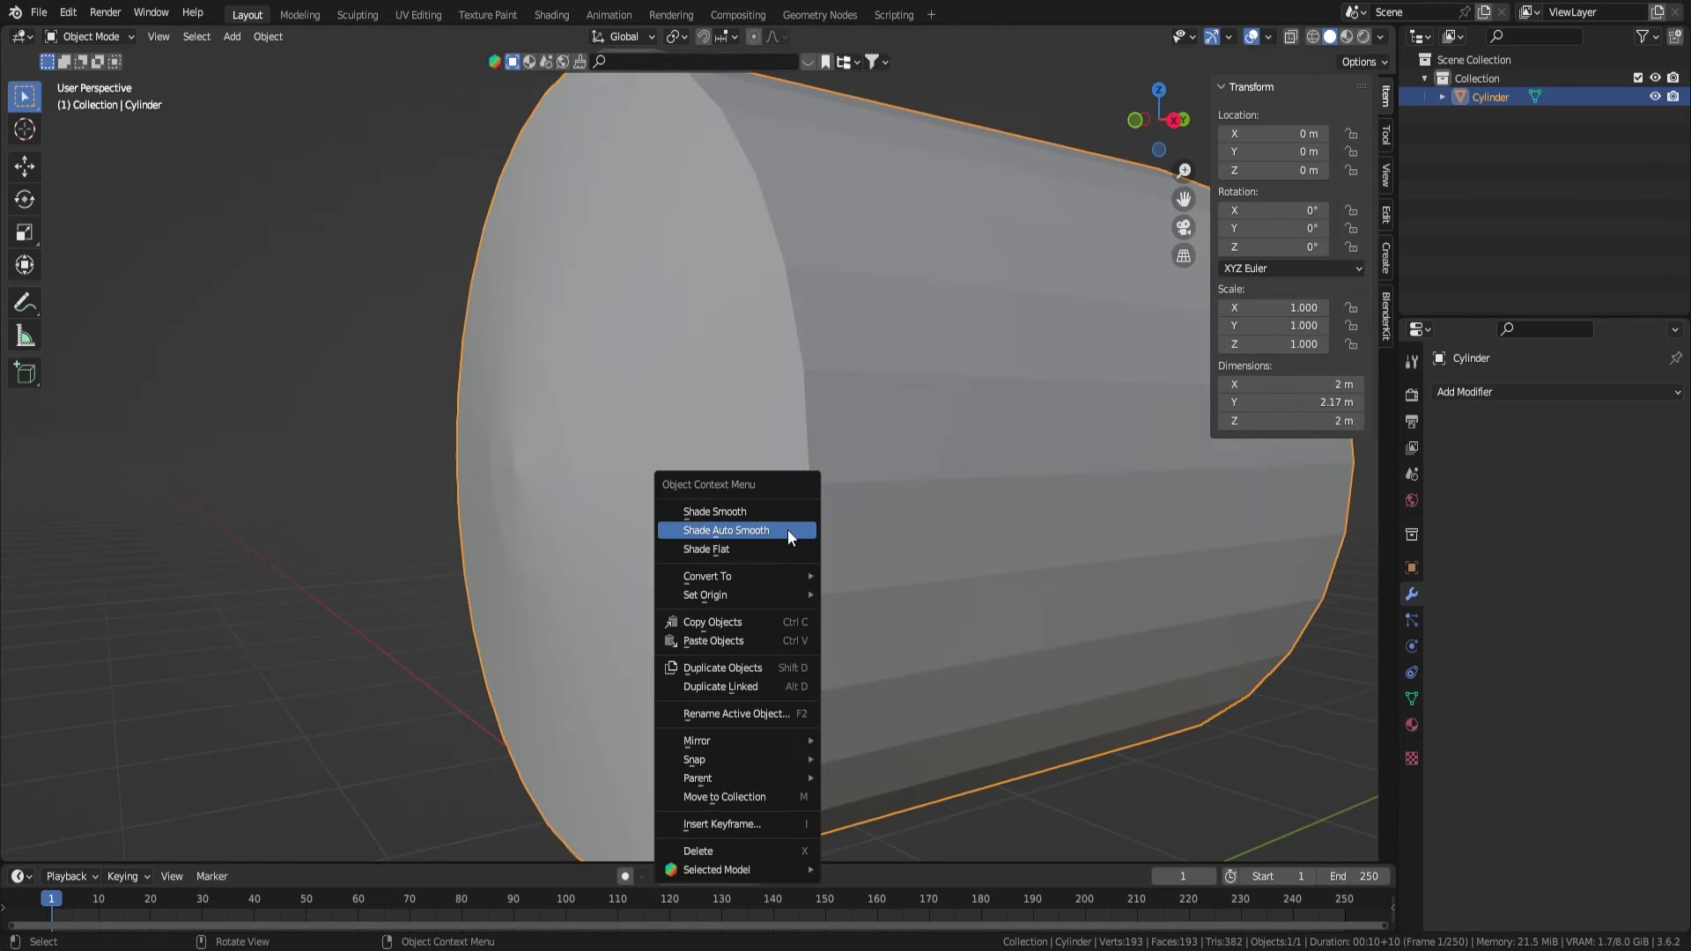
left_click(787, 530)
mouse_move(787, 530)
middle_mouse_down()
mouse_move(954, 524)
mouse_move(637, 532)
mouse_move(771, 475)
middle_mouse_up()
- Add a loop cut around the middle of the cylinder
key("Tab")
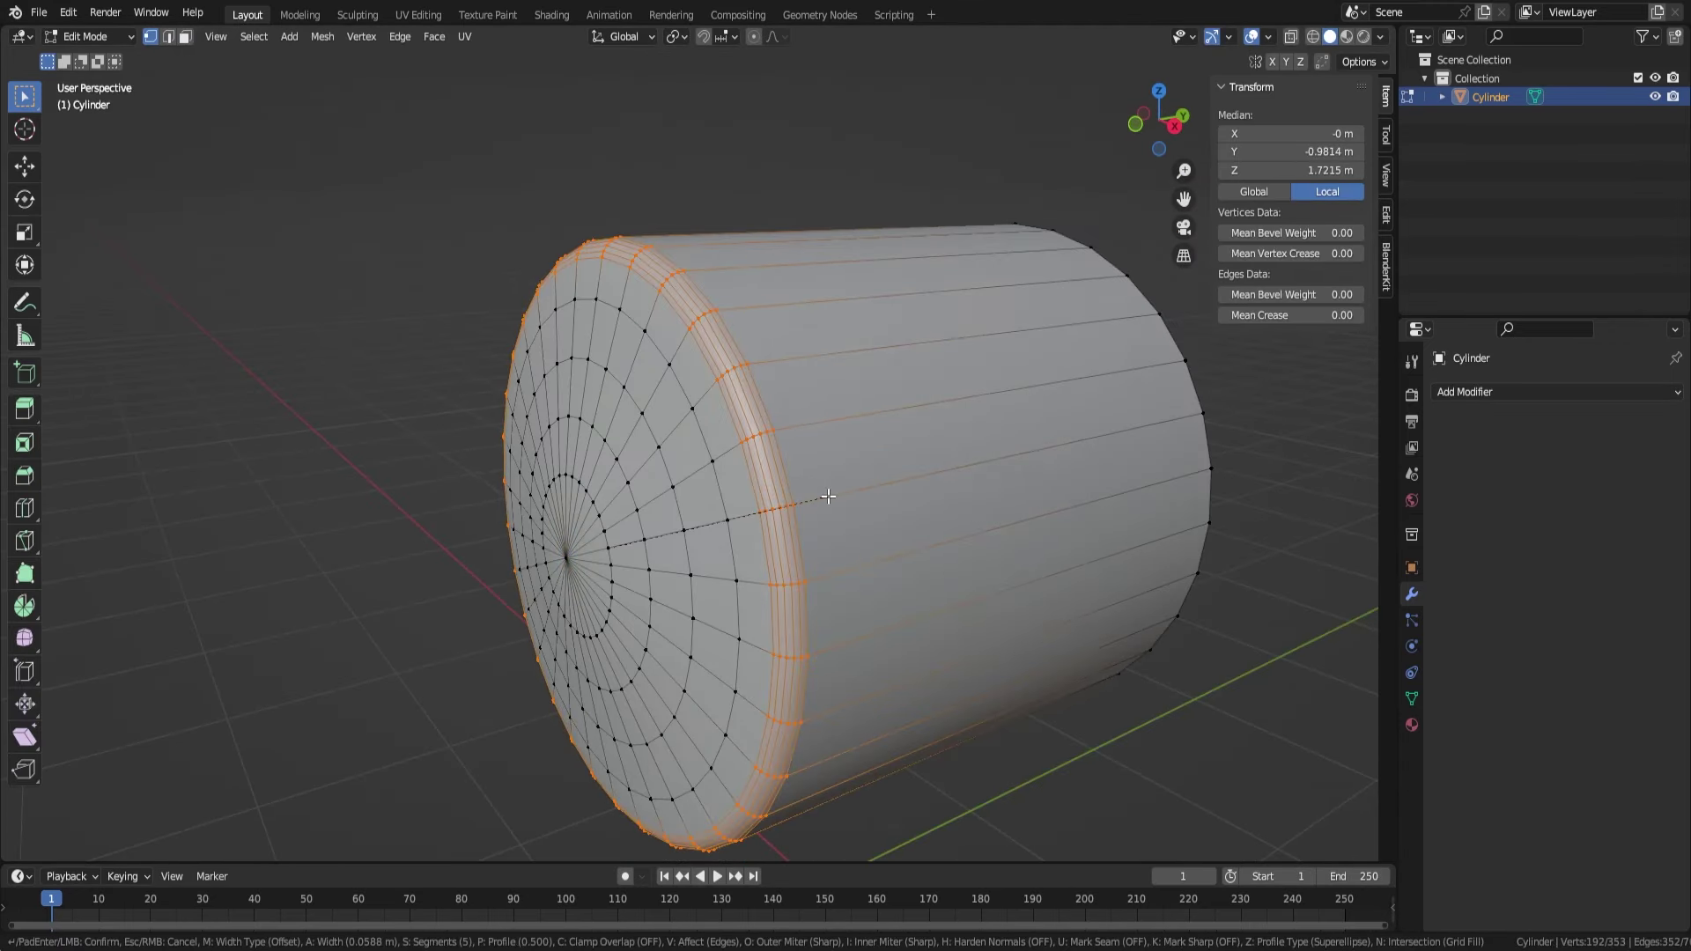
key("Escape")
key("Tab")
scroll(860, 511, "down", 5)
key("Tab")
key("ctrl+r")
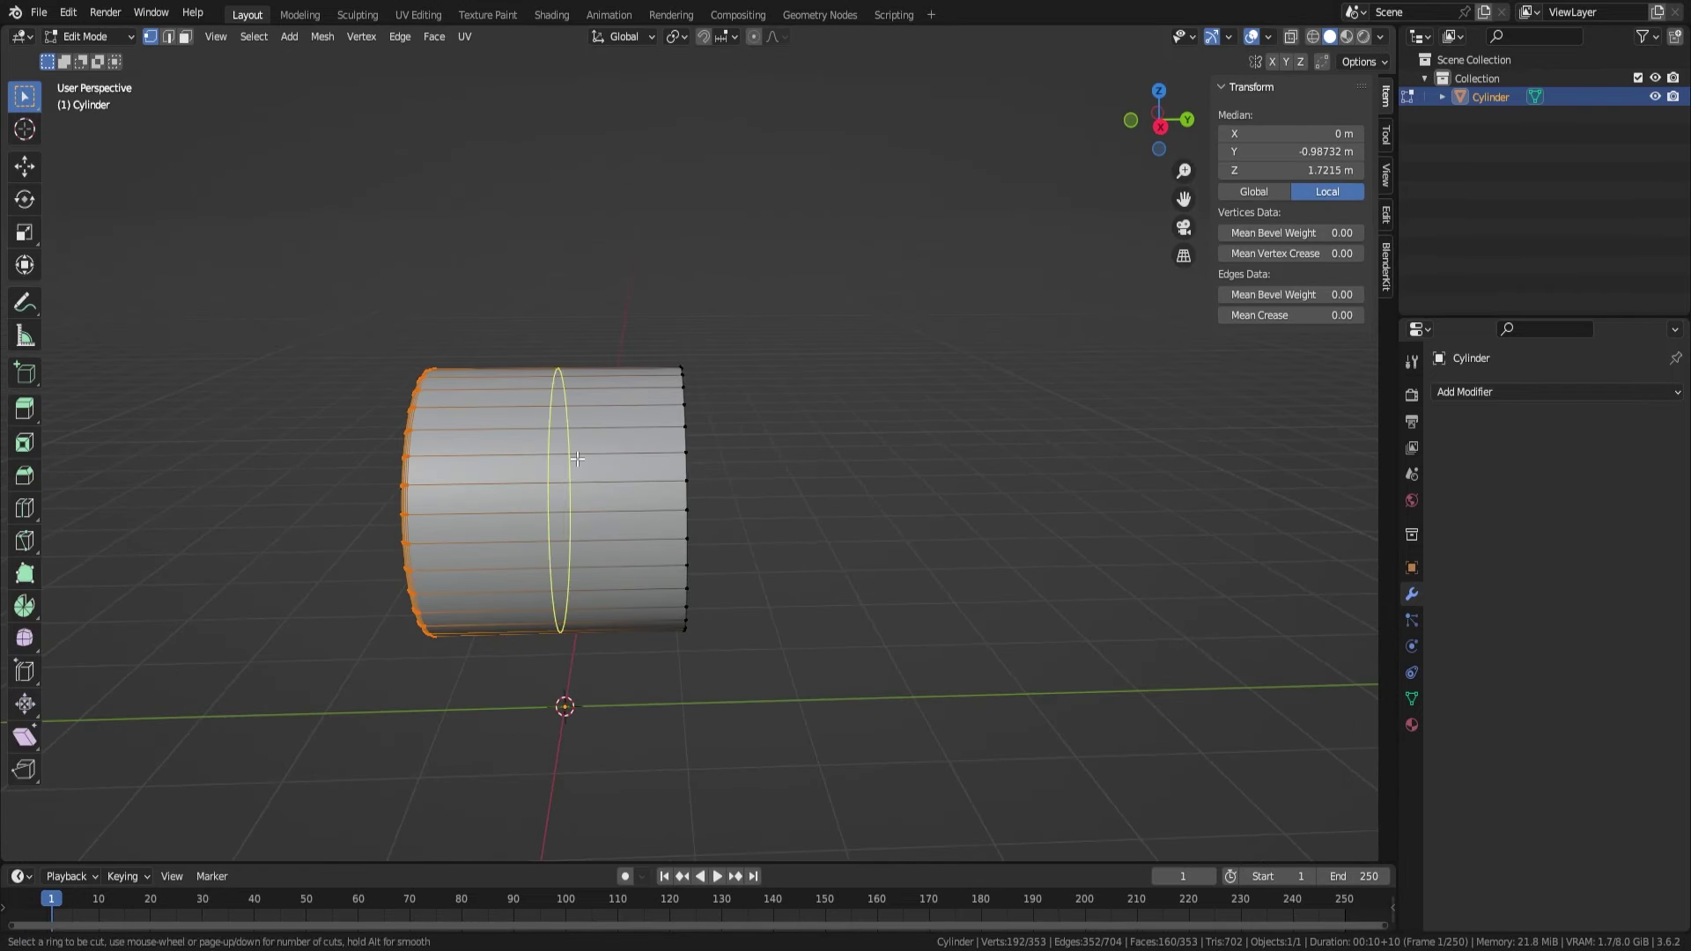
key("KP_1")
- In Right view, delete the right half of the cylinder's vertices
key("KP_3")
left_click_drag(705, 282, 444, 775)
key("x")
left_click(599, 787)
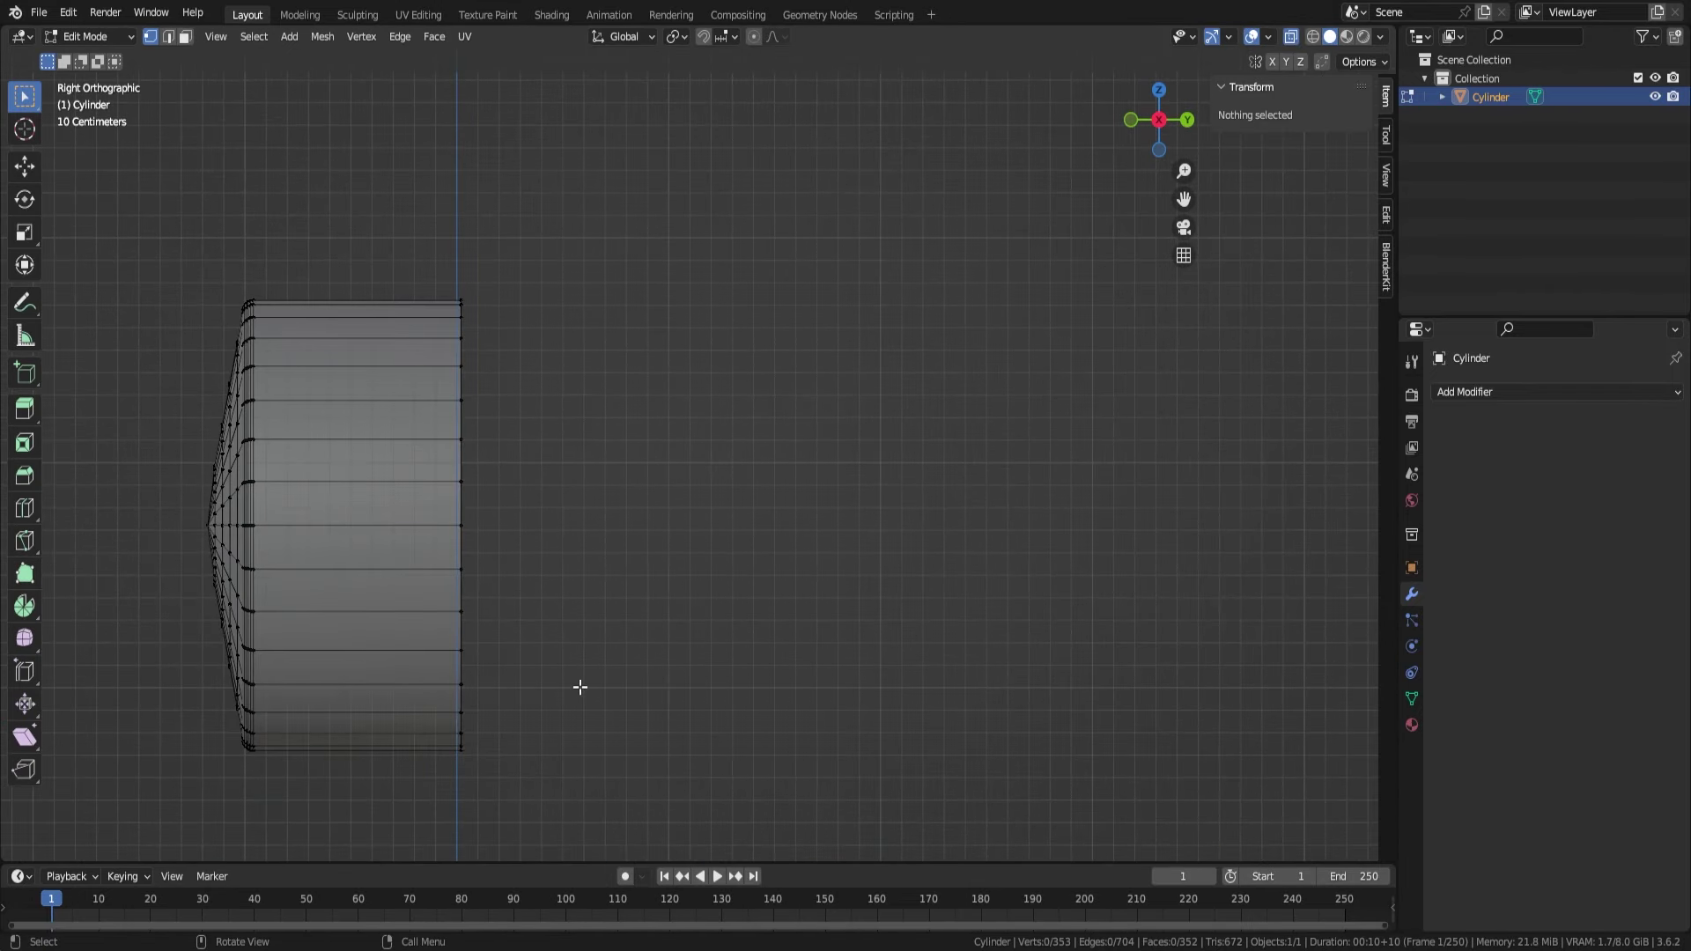
- Add a Mirror modifier mirroring the half across the Y axis
scroll(576, 687, "down", 4)
left_click(1554, 392)
left_click(1344, 606)
left_click(1593, 450)
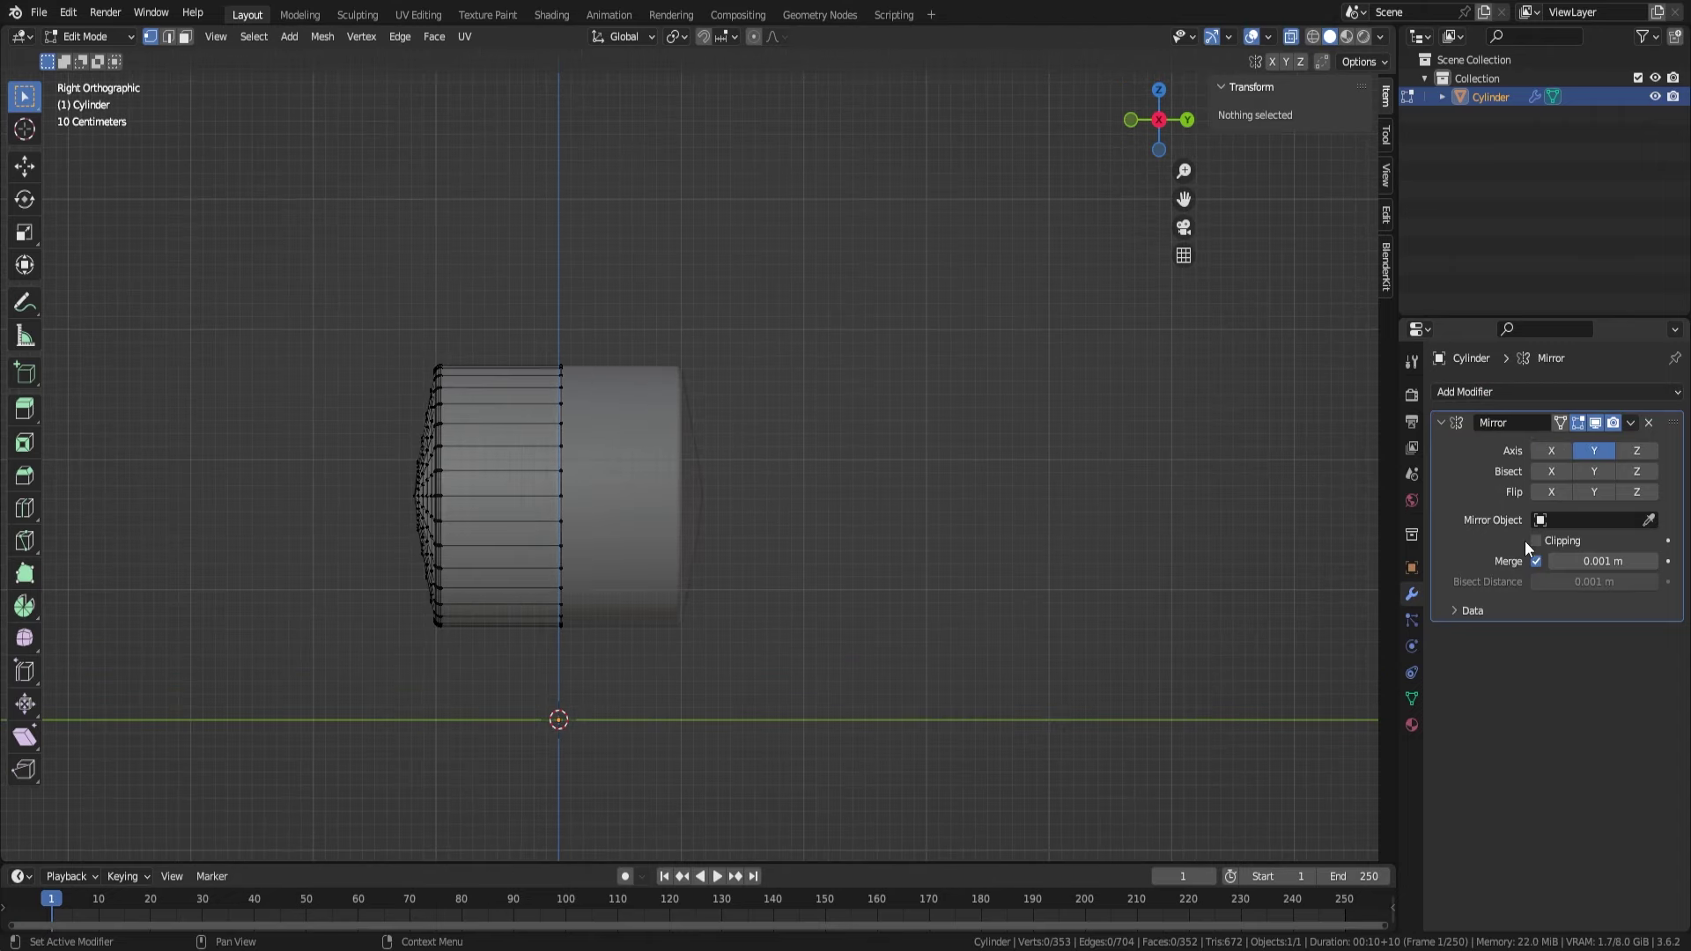
- Move the end vertices along Y to lengthen the tank to 3.39 m
left_click_drag(491, 215, 347, 803)
key("g")
key("y")
key("Tab")
middle_click_drag(546, 724, 660, 699)
key("Tab")
key("KP_3")
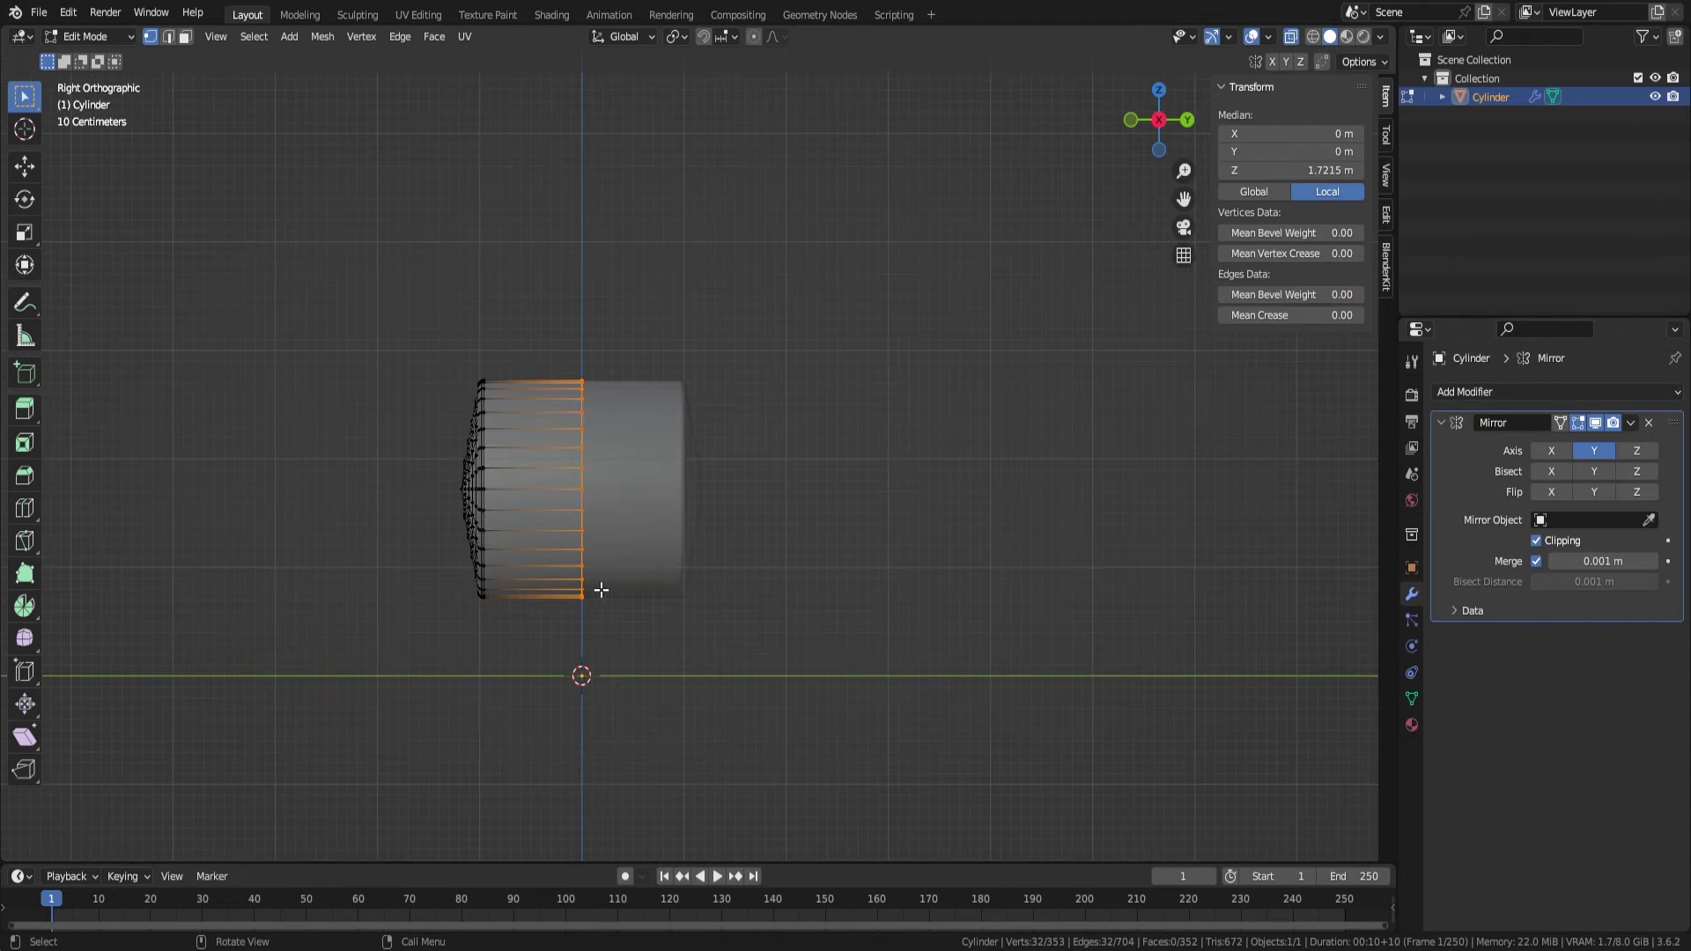
left_click(451, 720)
key("Tab")
middle_click_drag(451, 719, 853, 642)
key("Tab")
key("KP_3")
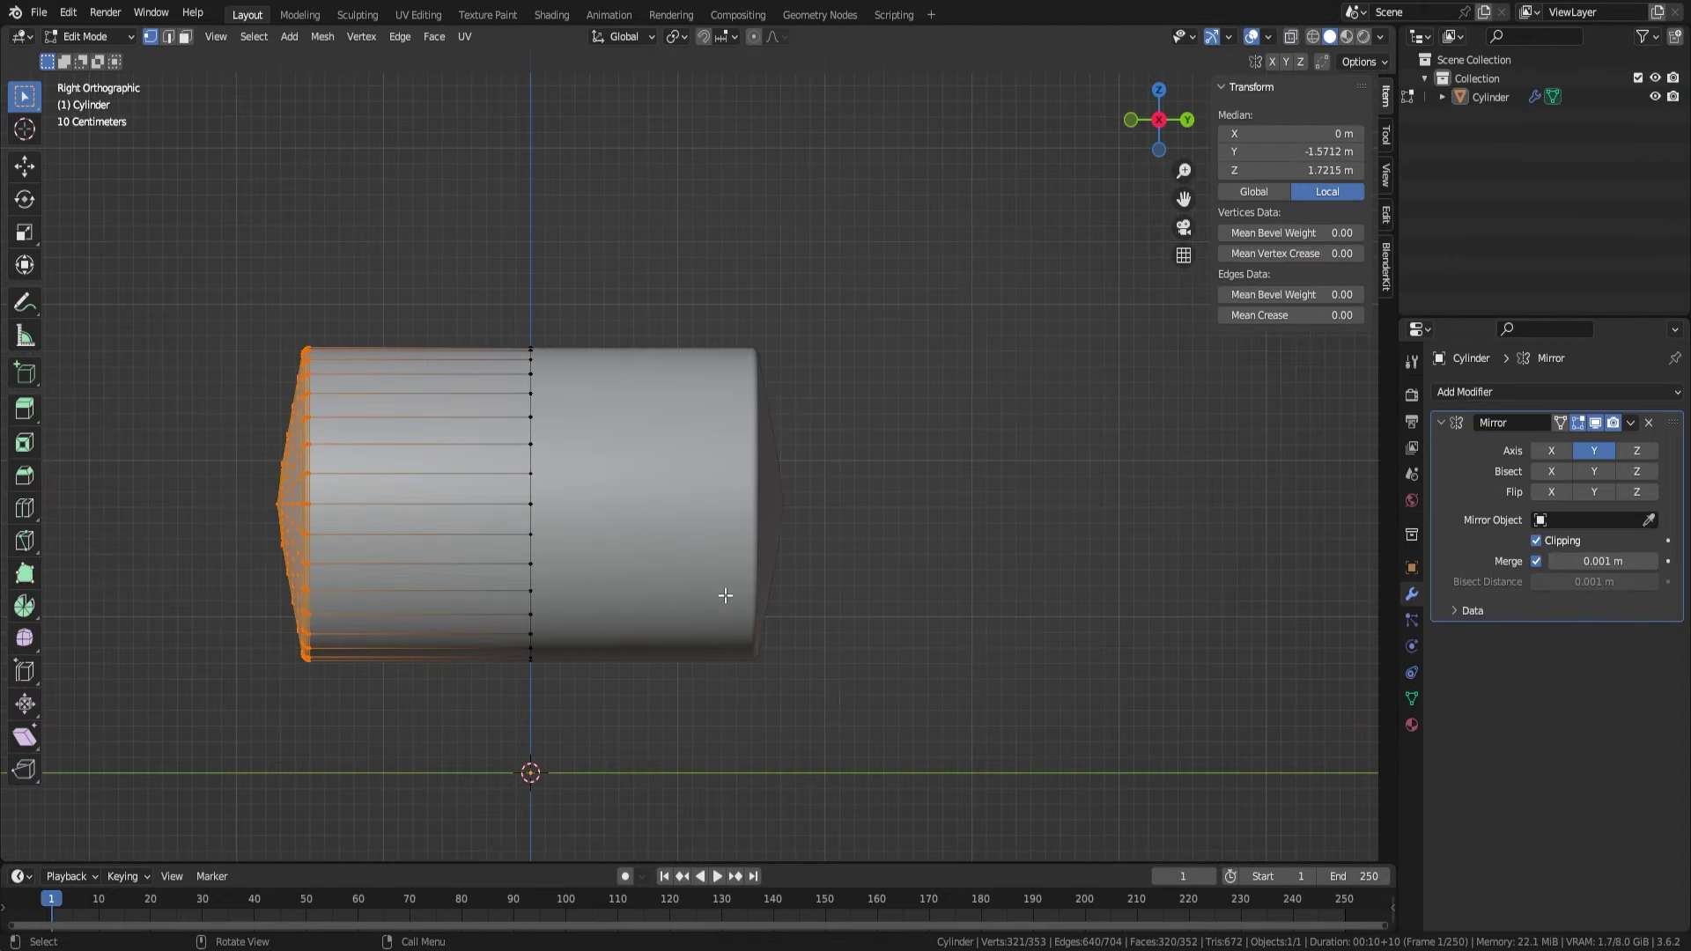
- Select the ring around the end cap's centre and return to object mode
scroll(724, 592, "up", 5)
mouse_move(724, 592)
middle_mouse_down()
mouse_move(855, 556)
mouse_move(826, 555)
mouse_move(858, 501)
middle_mouse_up()
left_click(826, 555, "alt")
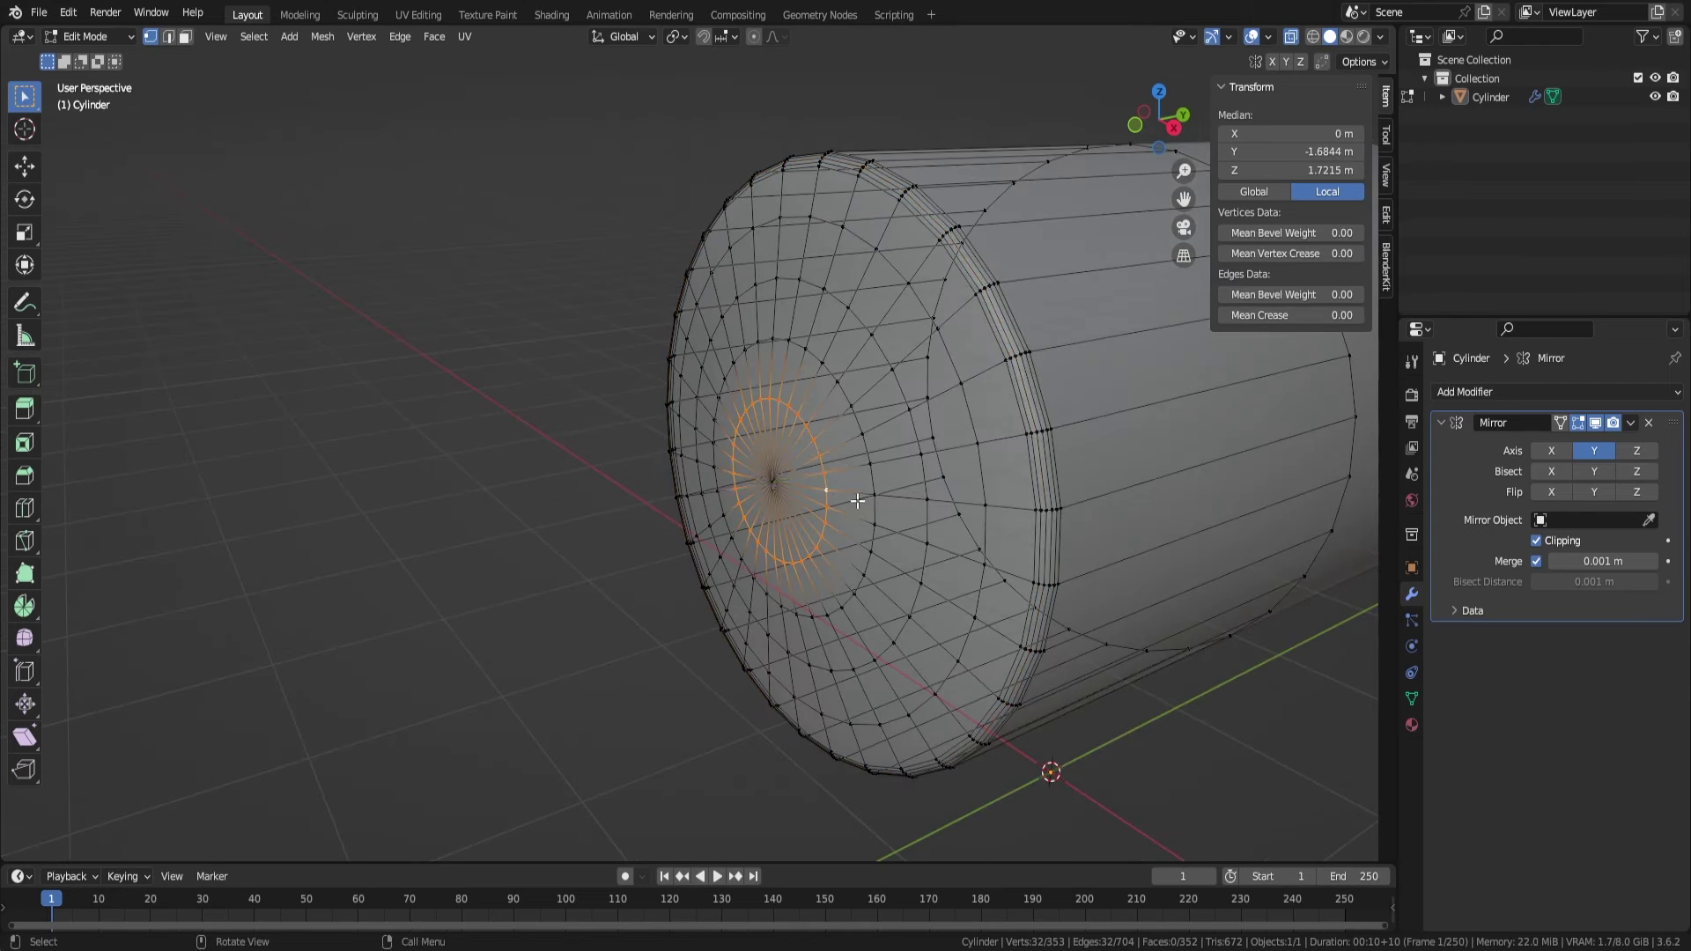
key("Tab")
mouse_move(1100, 644)
middle_mouse_down()
mouse_move(1170, 635)
mouse_move(926, 626)
mouse_move(871, 655)
mouse_move(850, 560)
middle_mouse_up()
- Raise the collar ring and give it thickness with a Solidify modifier
key("Tab")
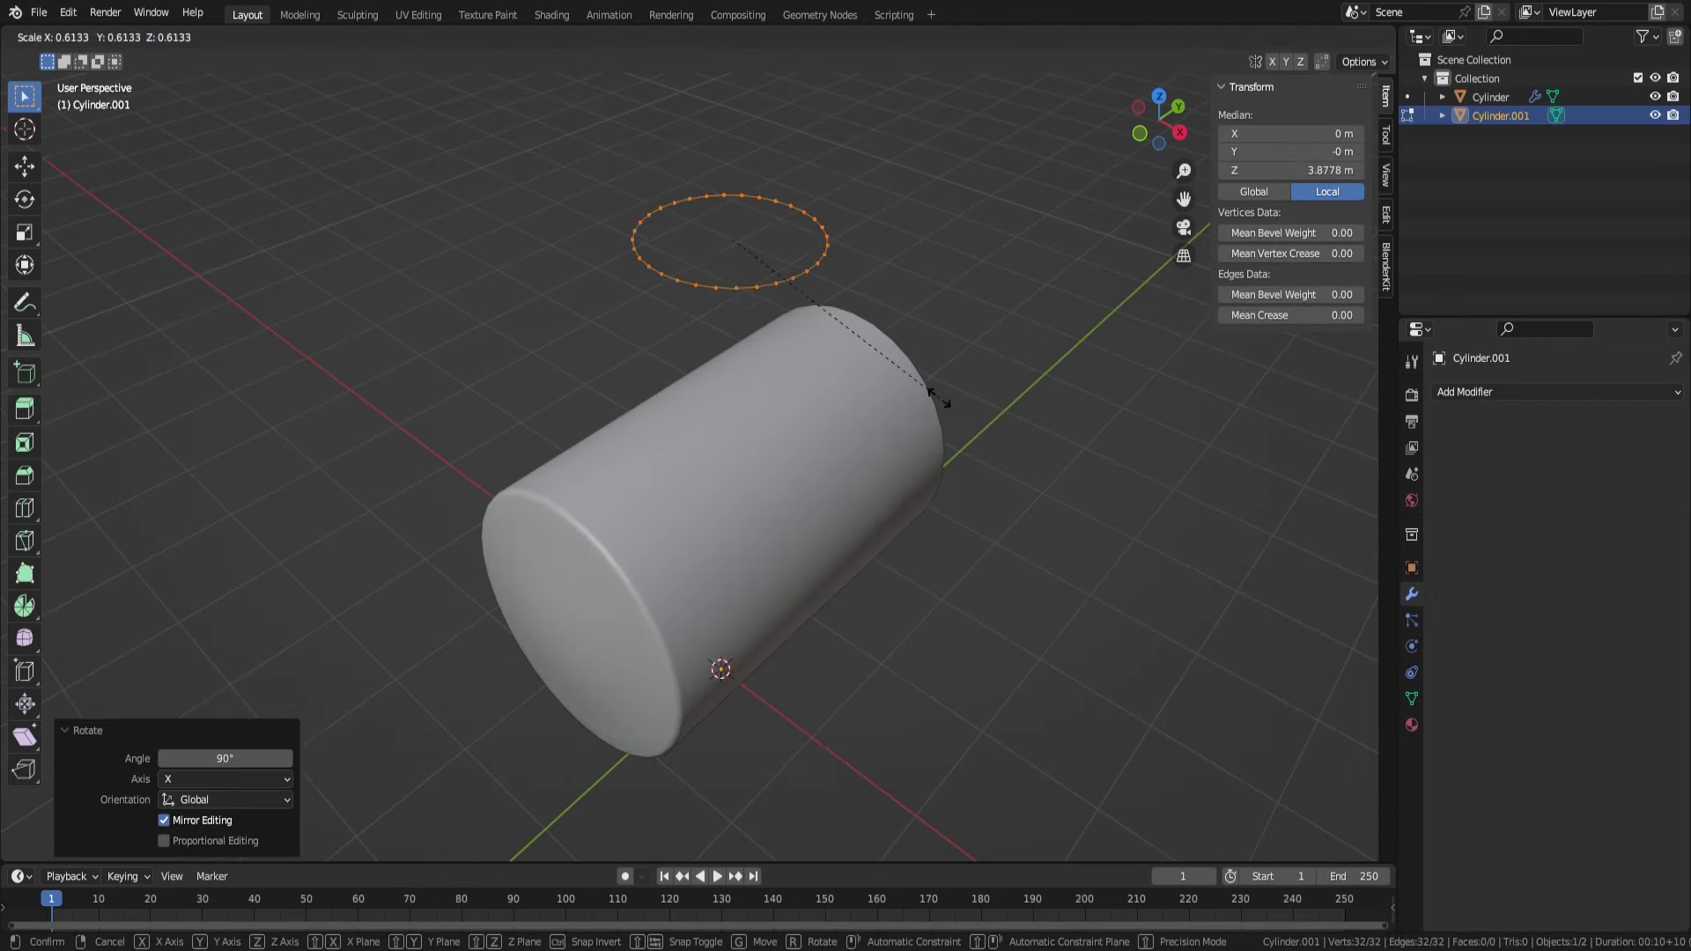
left_click(875, 472)
key("Tab")
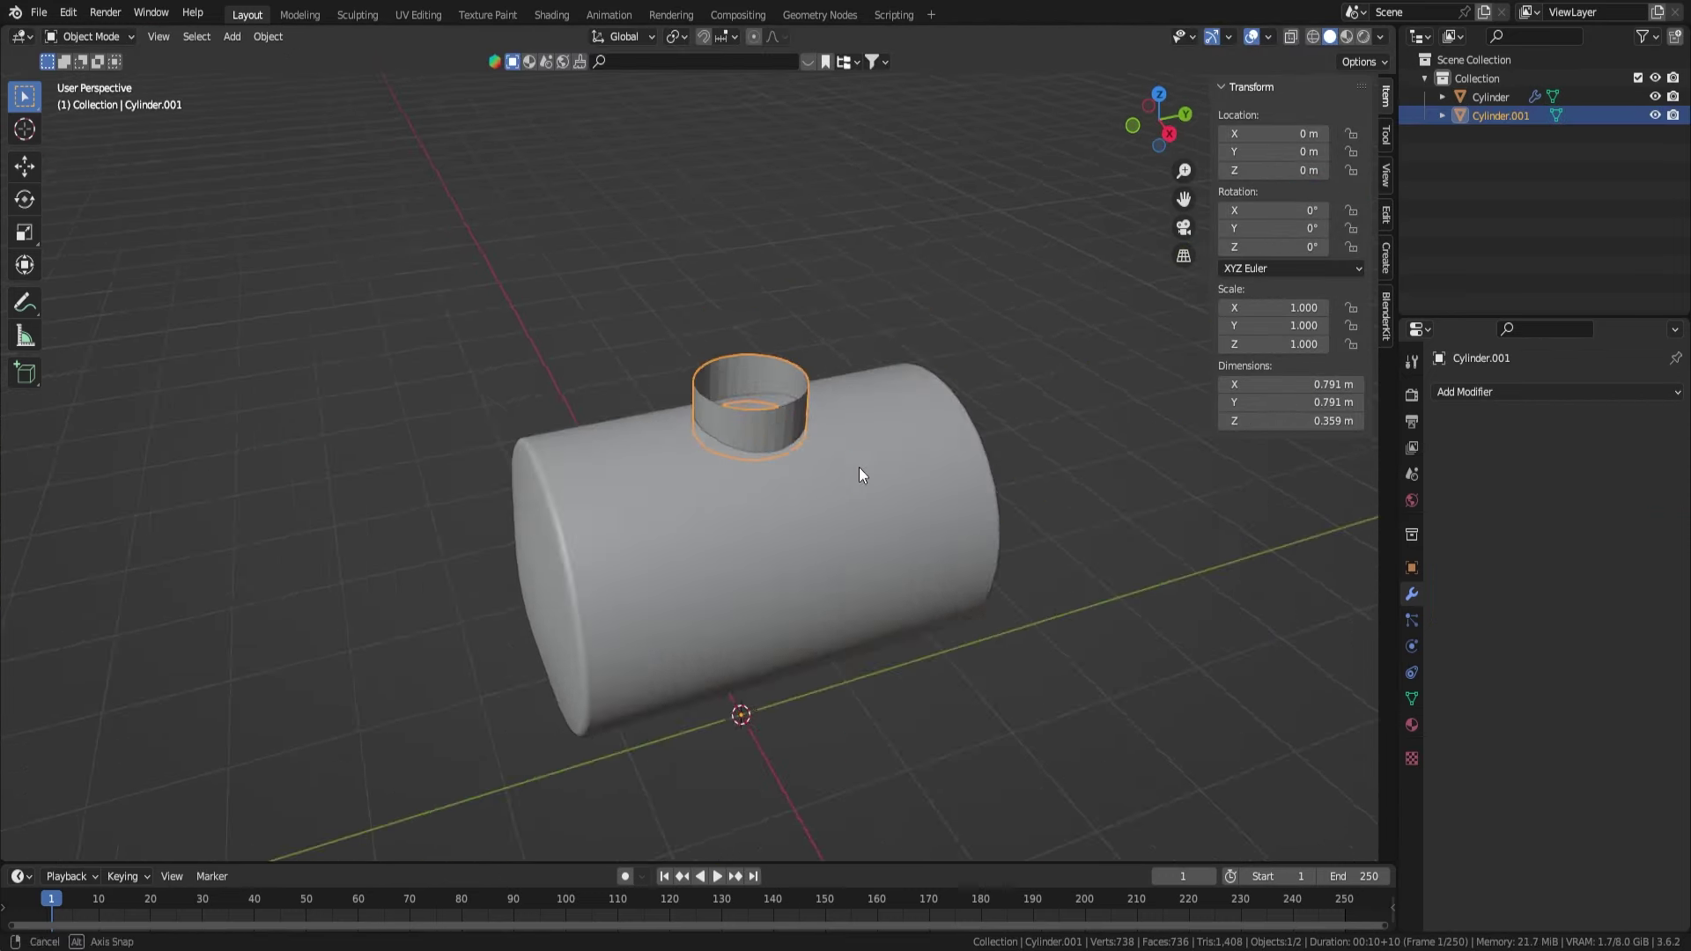
scroll(859, 467, "up", 3)
scroll(972, 488, "up", 2)
left_click(1550, 392)
left_click(1350, 710)
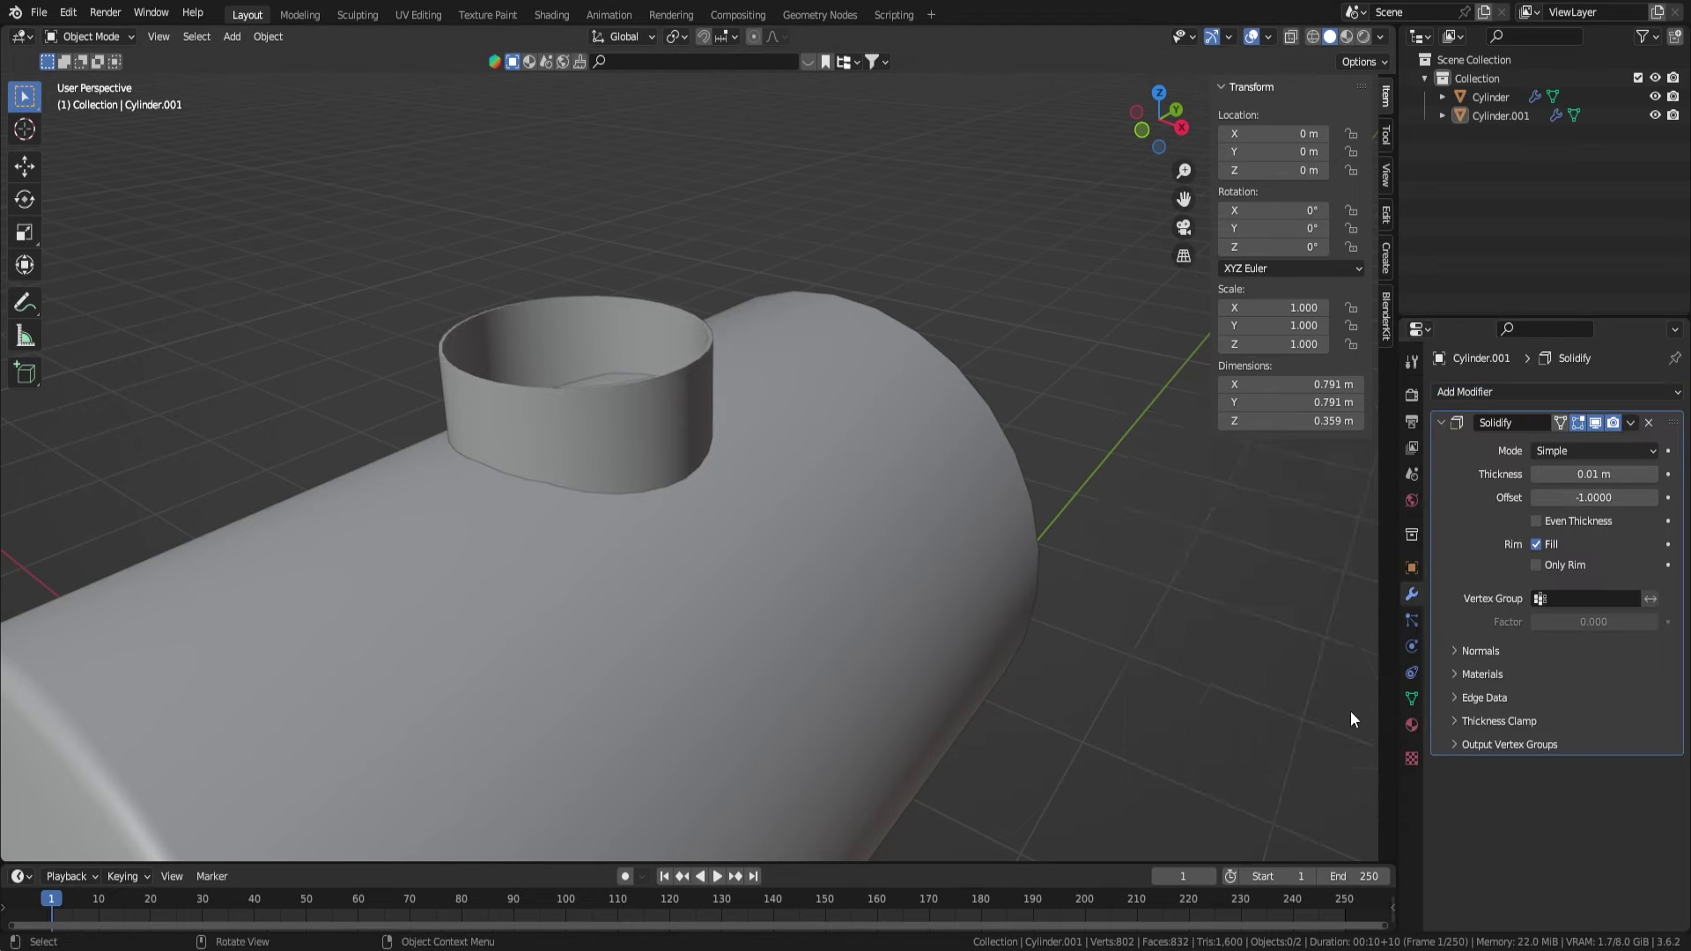
middle_click_drag(1350, 710, 1216, 696)
- Scale the collar's top ring outward into a flared lip
key("Tab")
mouse_move(813, 432)
middle_mouse_down()
mouse_move(853, 492)
mouse_move(1079, 472)
mouse_move(794, 474)
mouse_move(874, 474)
mouse_move(764, 426)
mouse_move(710, 781)
mouse_move(827, 509)
mouse_move(762, 458)
mouse_move(885, 521)
mouse_move(784, 568)
middle_mouse_up()
left_click(832, 473, "alt")
left_click(898, 473)
key("Tab")
- Duplicate the collar's top ring, separate it, and extrude it inward into a holed disc
key("Tab")
key("Tab")
key("Tab")
key("g")
key("p")
key("s")
key("e")
key("s")
left_click(761, 459)
key("e")
right_click(717, 423)
key("Escape")
key("Tab")
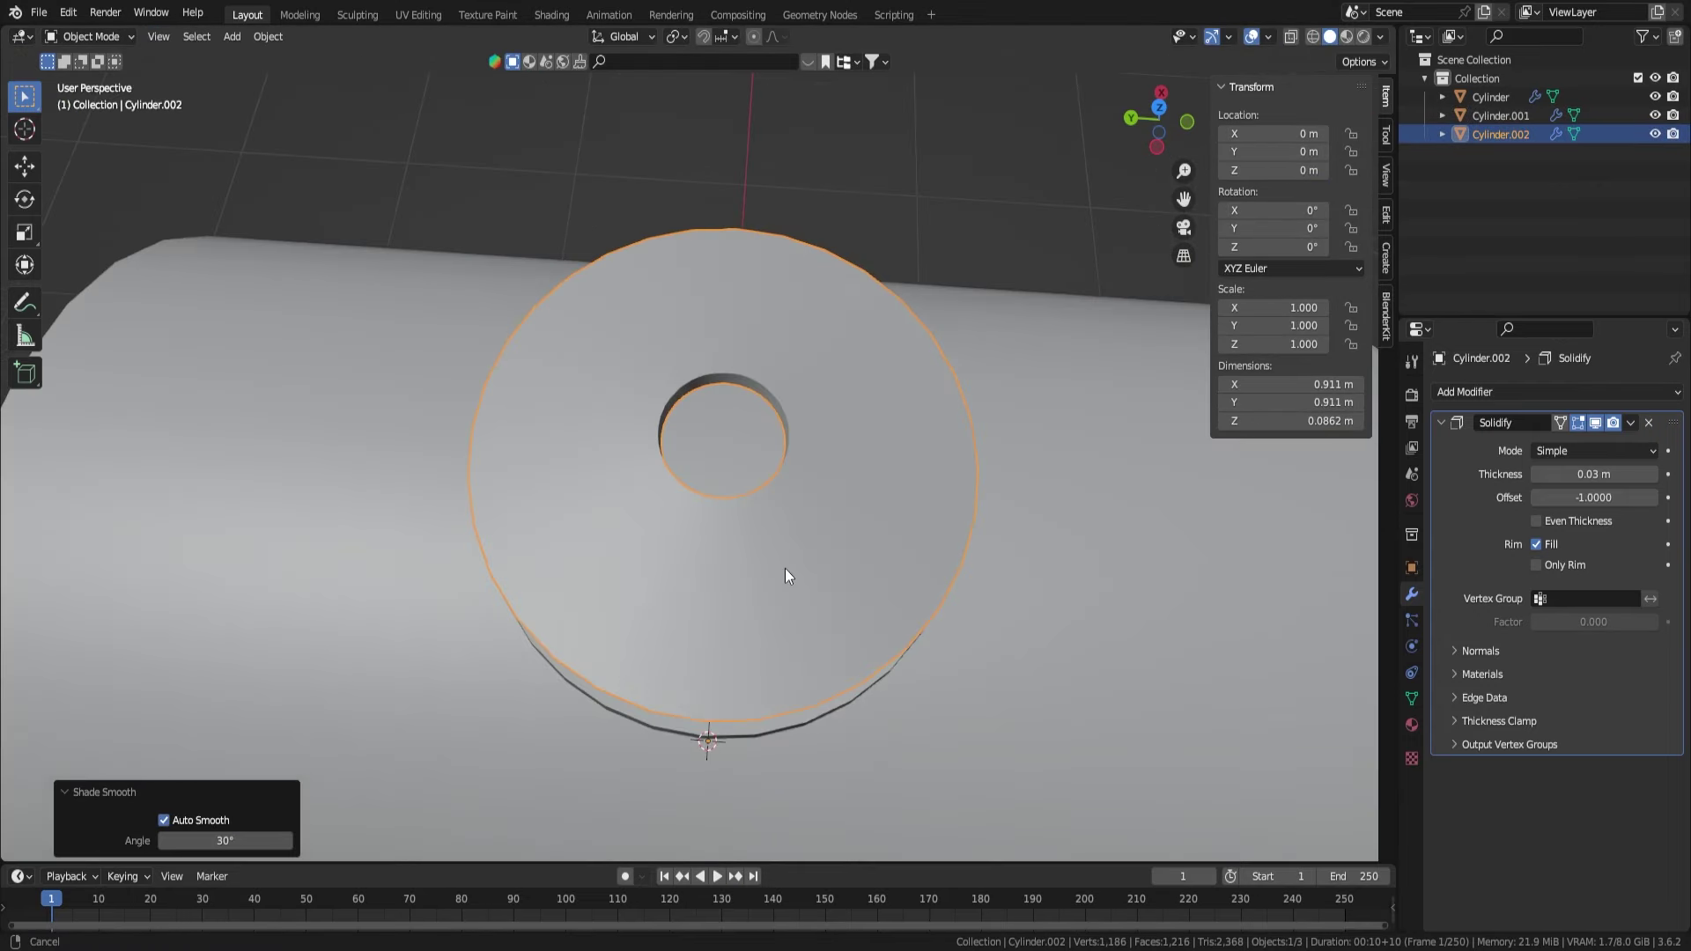
key("Tab")
- Merge the disc's inner ring at centre and lower the lid onto the collar along Z
key("g")
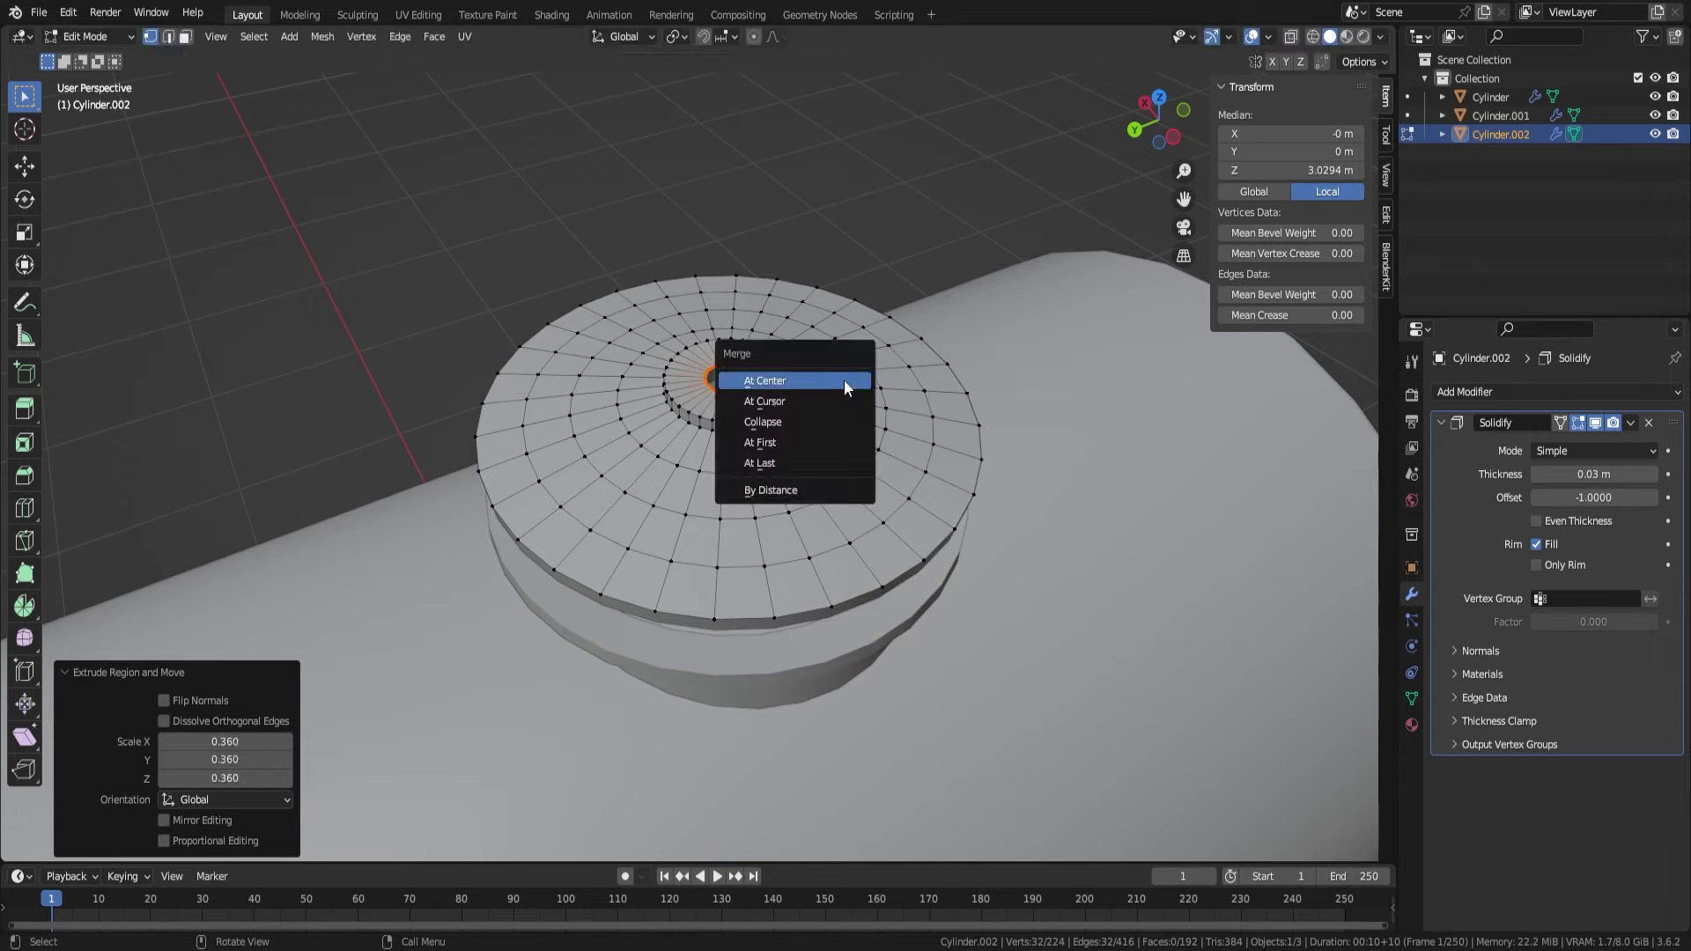
left_click(843, 379)
key("Tab")
mouse_move(980, 444)
middle_mouse_down()
mouse_move(763, 400)
mouse_move(748, 429)
middle_mouse_up()
key("g")
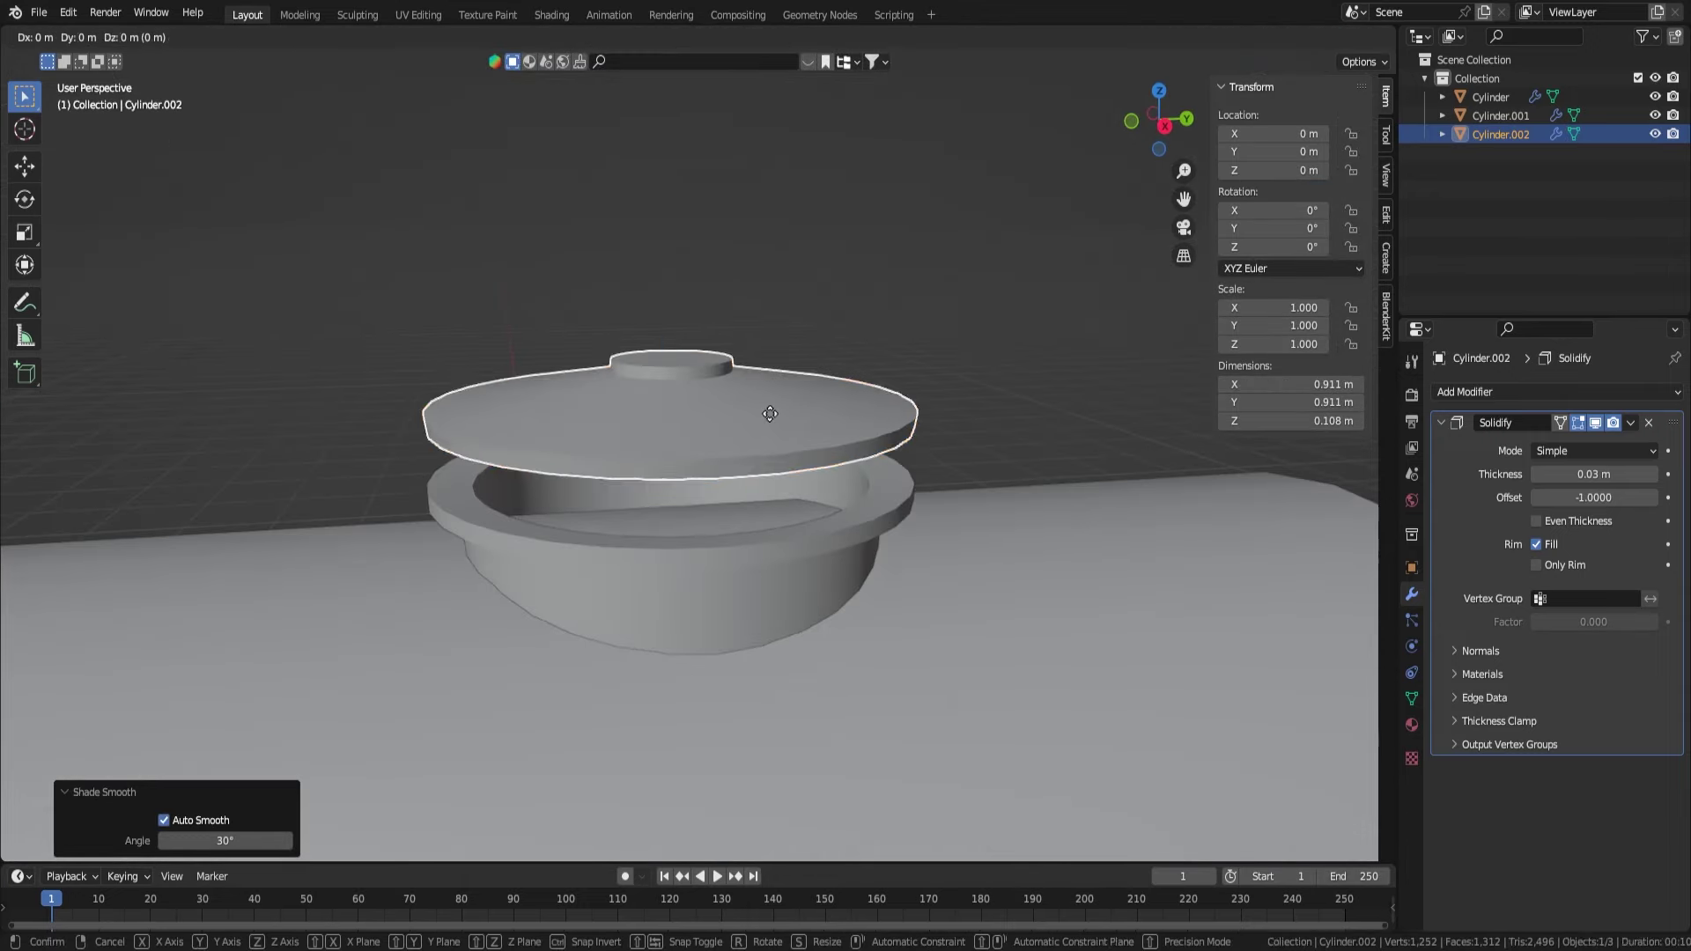
left_click(1033, 448)
- Add a cube above the lid and scale it down to 0.167
key("Tab")
scroll(877, 439, "up", 4)
middle_click_drag(891, 484, 839, 510)
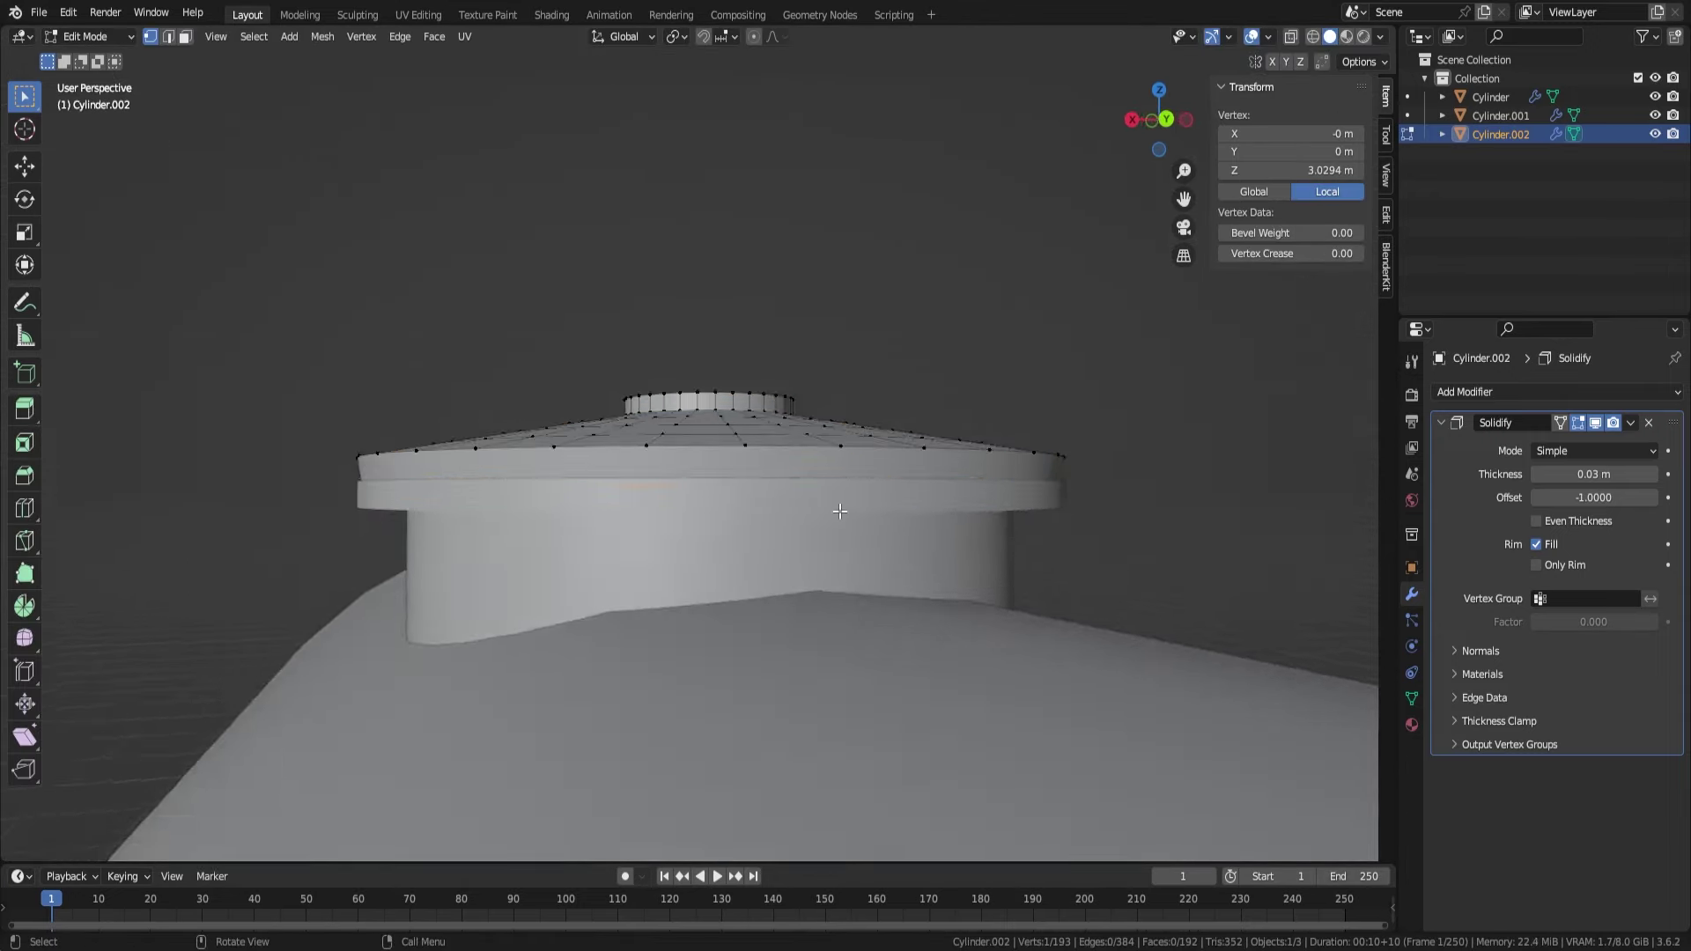
key("Tab")
key("shift+a")
left_click(1056, 133)
key("Tab")
- Scale the strap cube to 0.167, position it over the lid, and stretch it vertically
key("s")
left_click(725, 430)
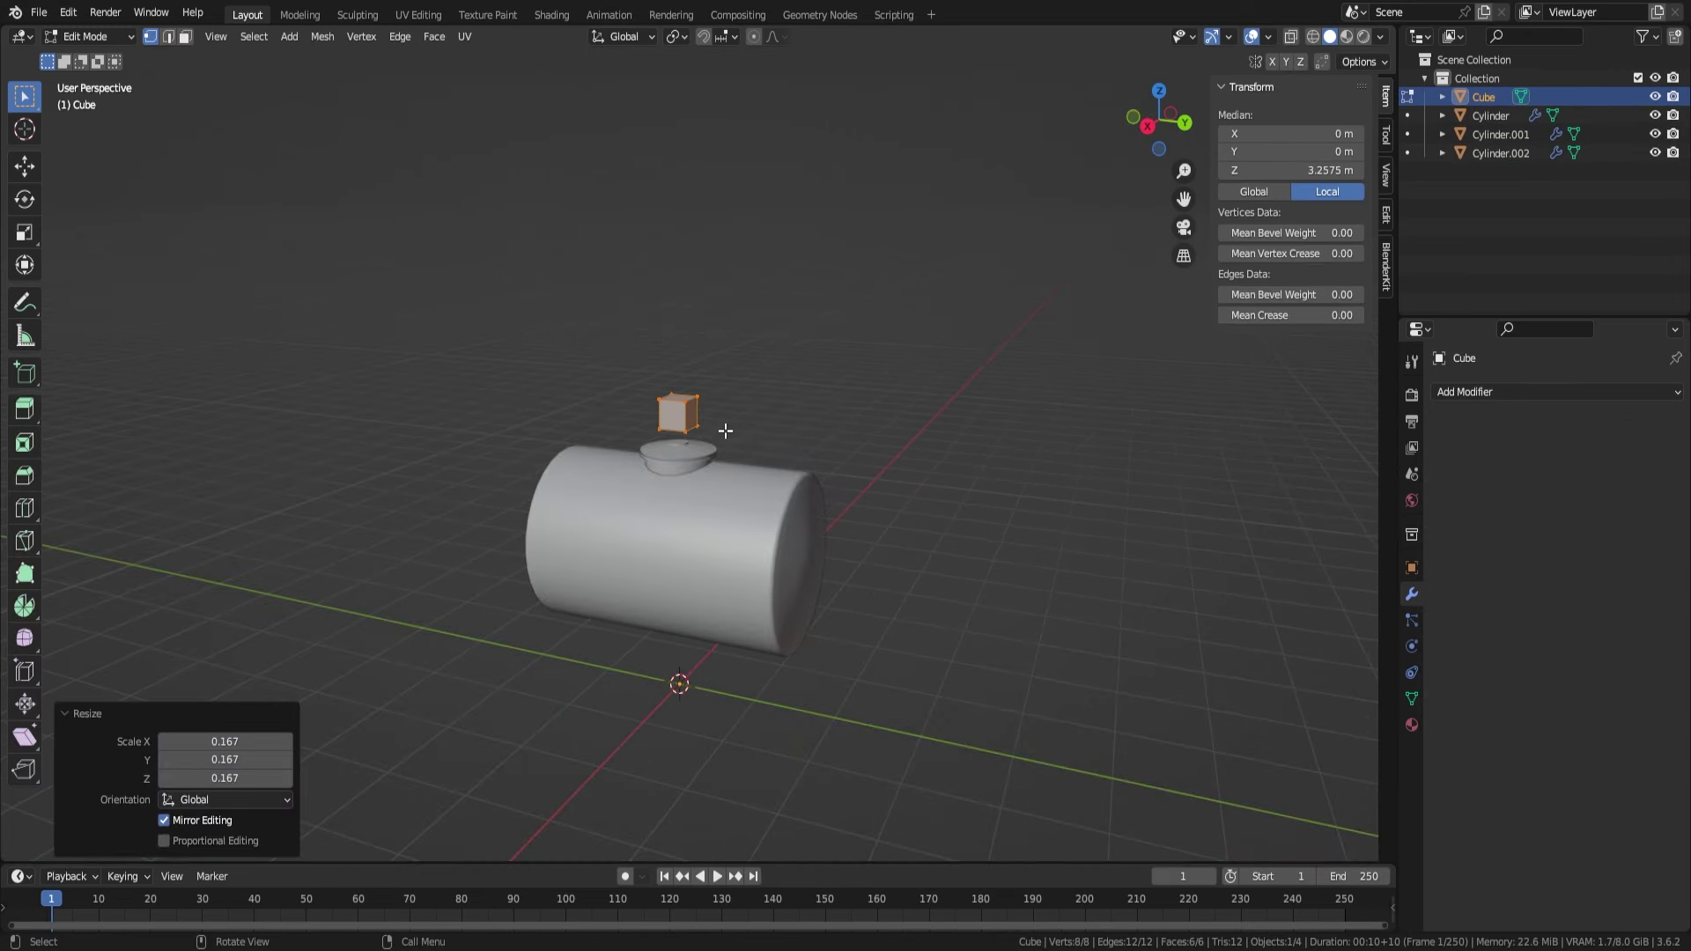
key("KP_3")
scroll(724, 431, "up", 4)
key("g")
left_click(479, 615)
key("s")
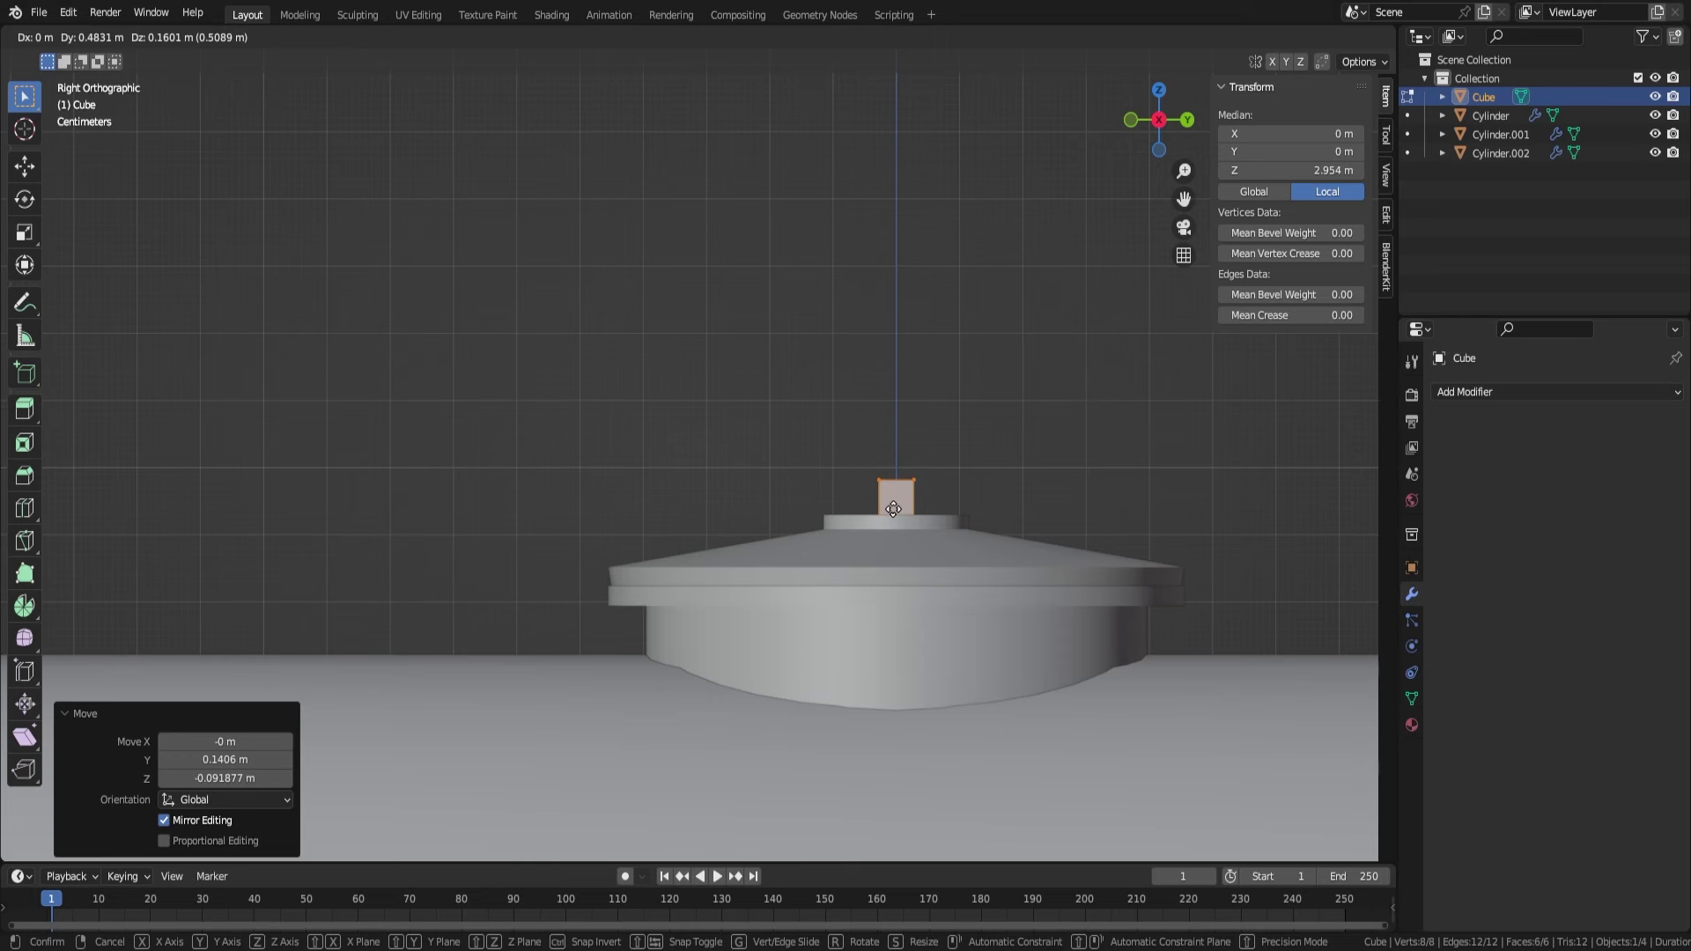
left_click(893, 509)
key("s")
key("z")
left_click(853, 505)
scroll(853, 506, "up", 3)
key("alt+a")
- Add a Mirror modifier to the cube across Y with clipping enabled
left_click(1526, 393)
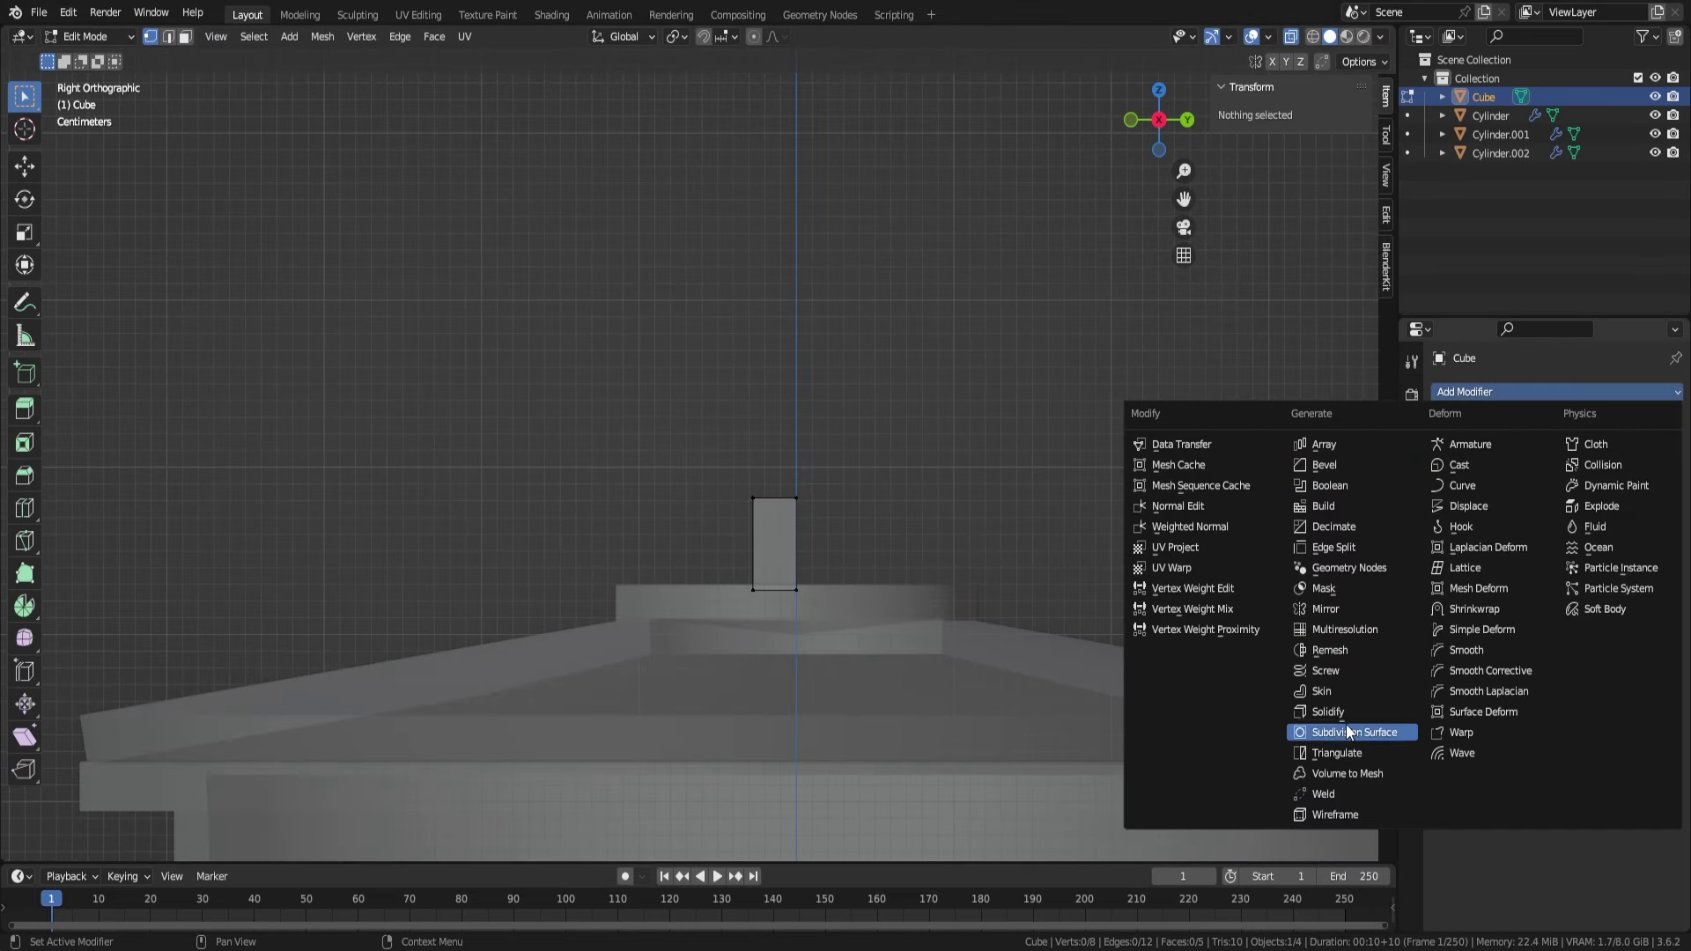
left_click(1325, 609)
left_click(1594, 450)
left_click(1536, 541)
scroll(812, 603, "up", 3)
- Extrude the side face outward and lower the strap's outer end with G Z
key("e")
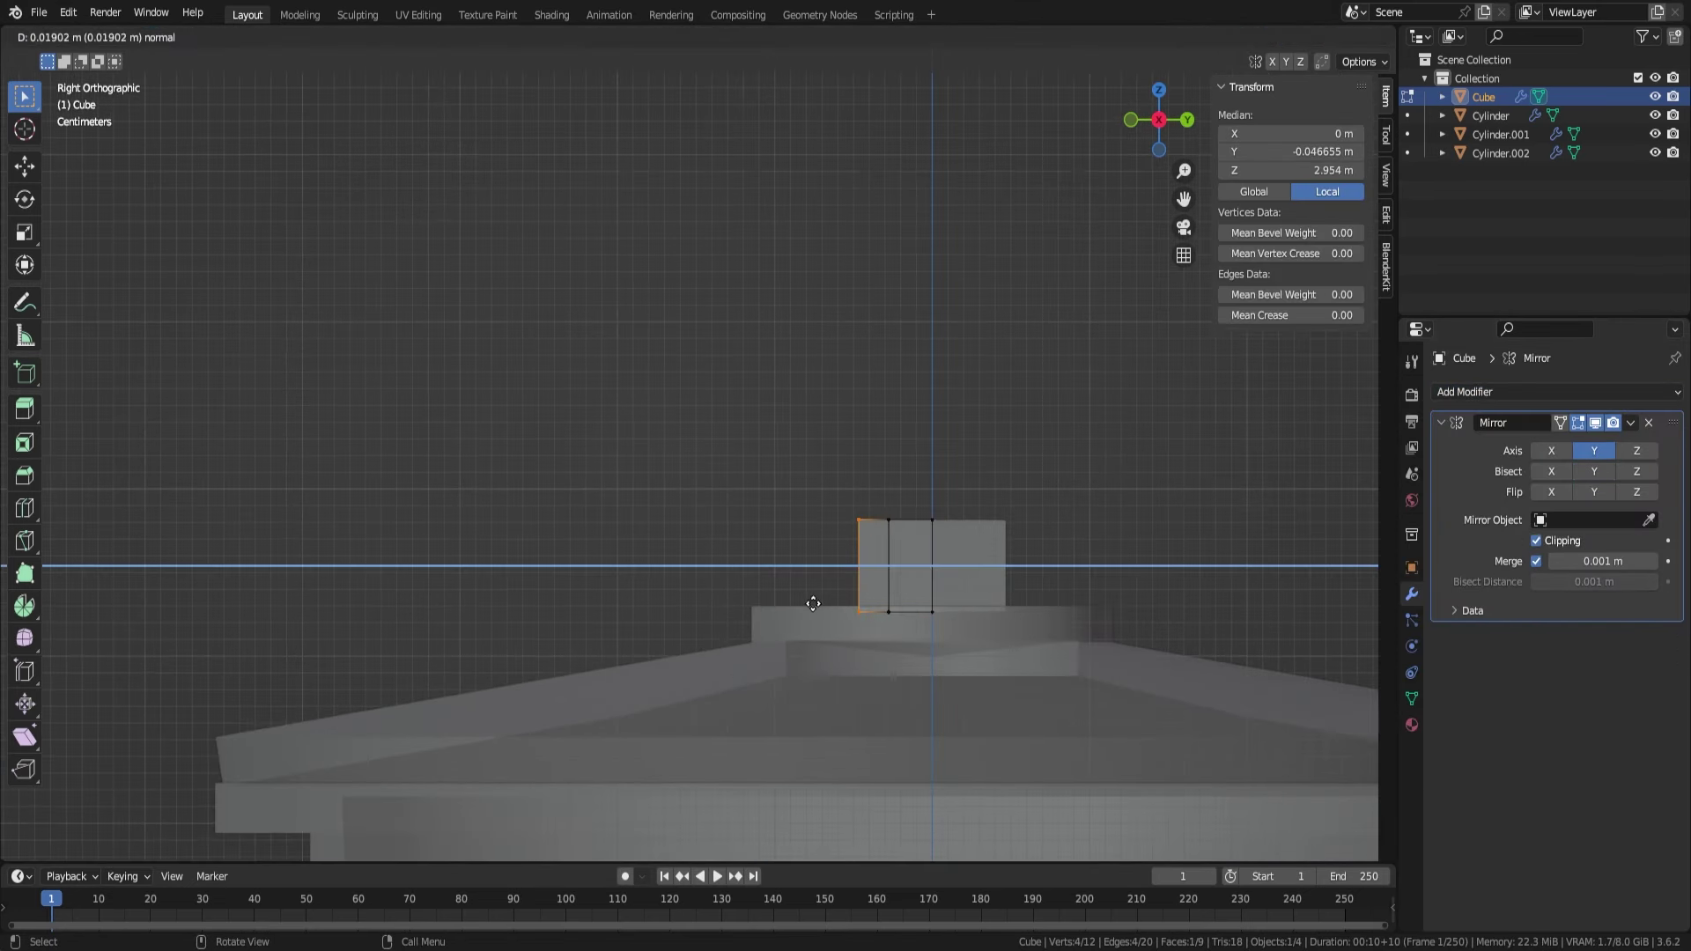
left_click(148, 645)
middle_click_drag(148, 646, 388, 550, "shift")
key("g")
key("z")
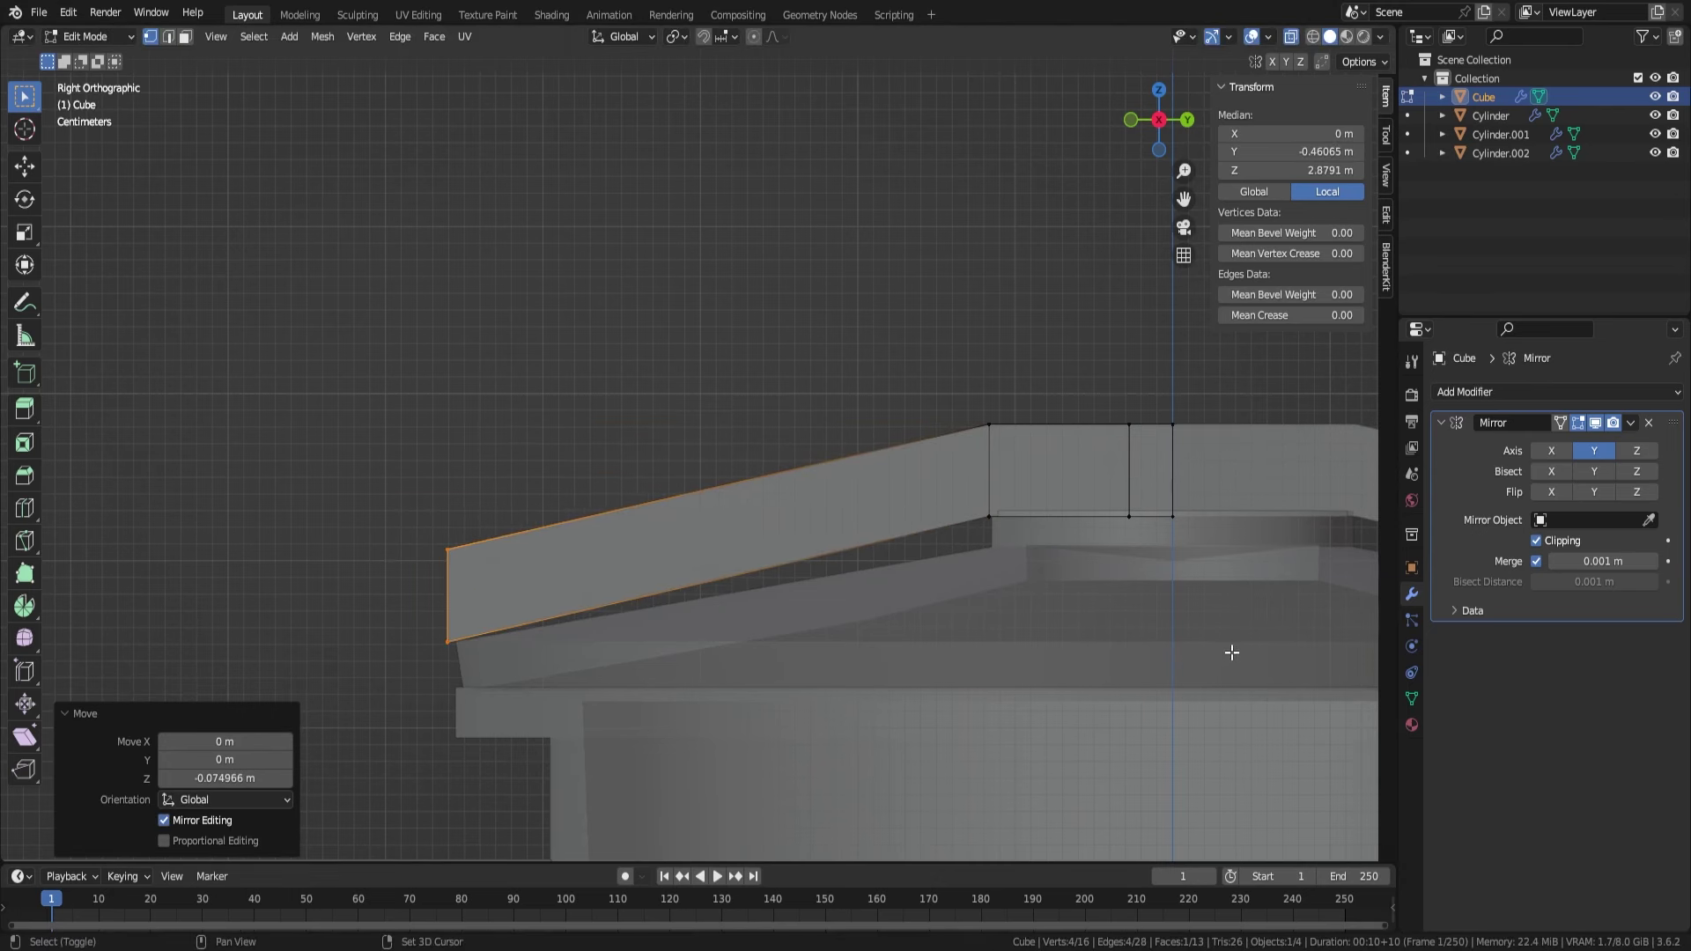
middle_click_drag(1231, 651, 866, 639, "shift")
key("alt+q")
key("alt+q")
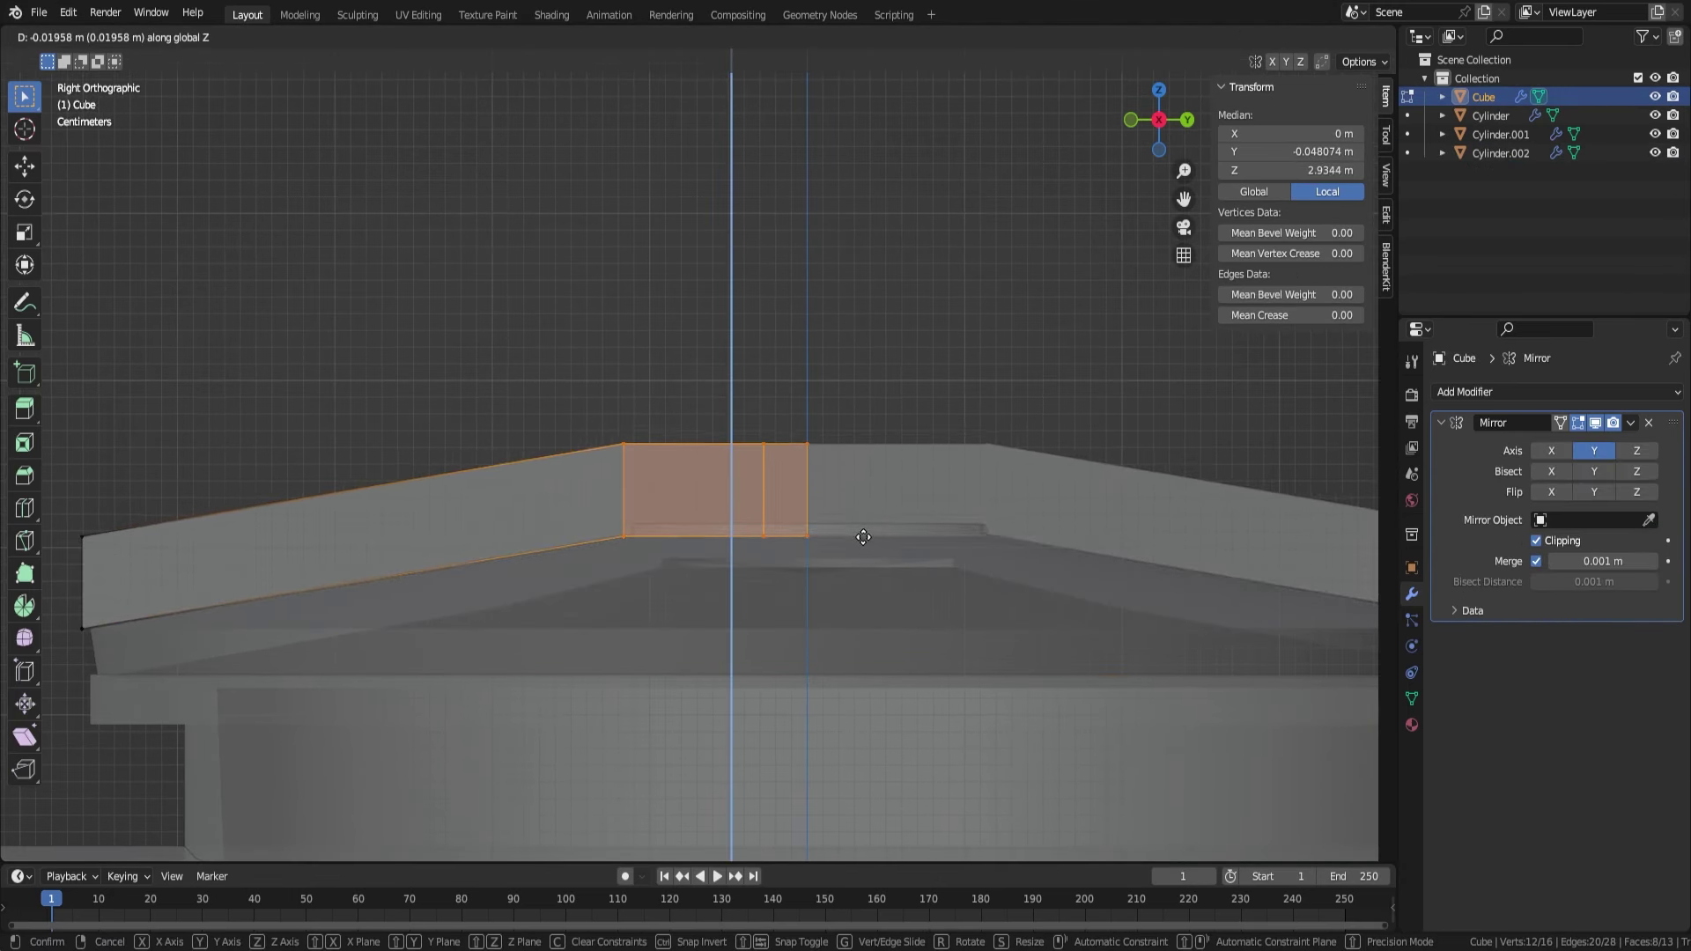
left_click(863, 536)
- Add three centred loop cuts across the strap
mouse_move(863, 536)
middle_mouse_down()
mouse_move(999, 530)
mouse_move(815, 531)
mouse_move(853, 512)
middle_mouse_up()
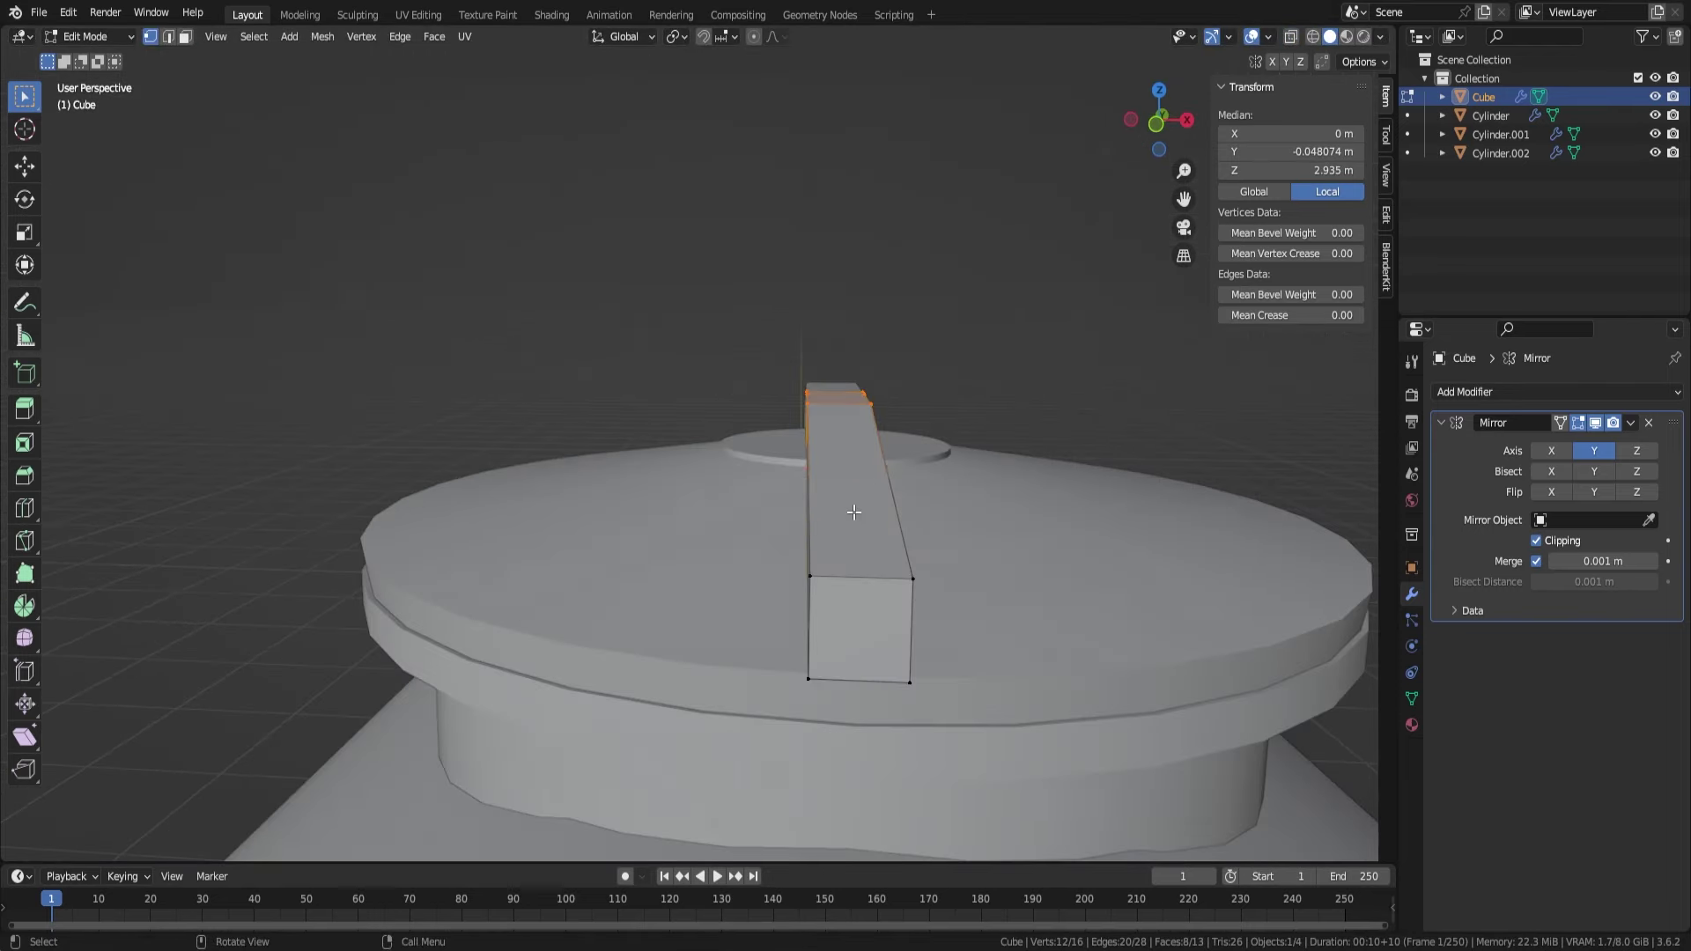
left_click(844, 398)
right_click(843, 397)
middle_click_drag(843, 397, 595, 517)
key("ctrl+r")
middle_click_drag(518, 565, 453, 493)
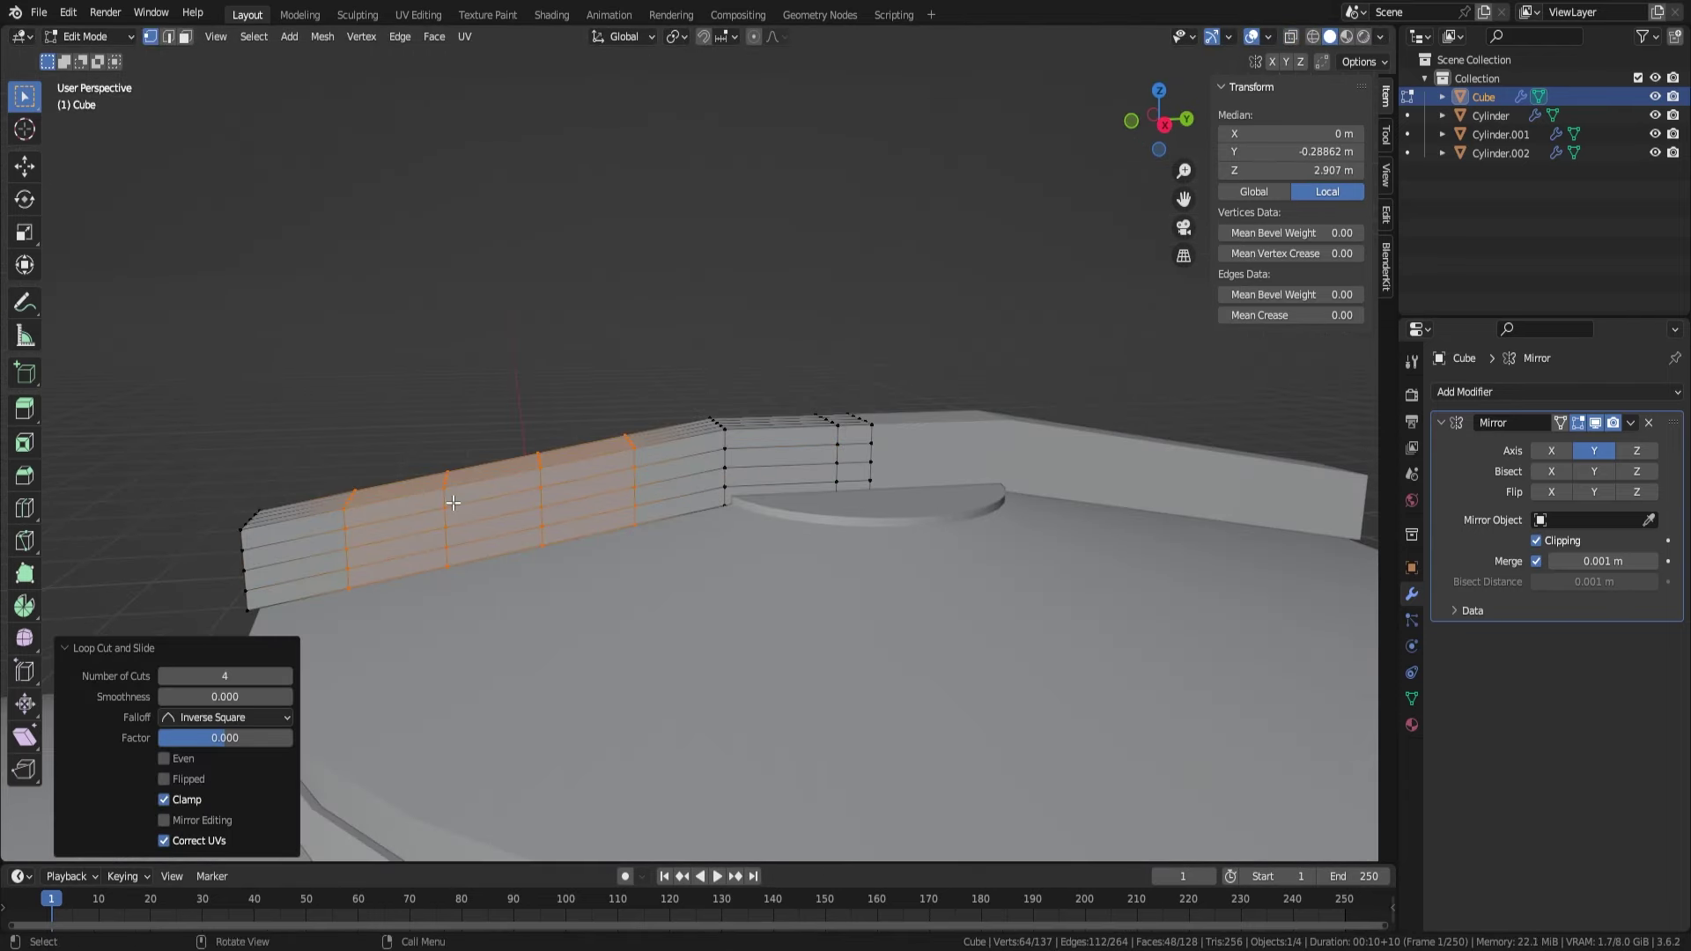
- Add a Subdivision modifier, flatten the slanted section and lower the end vertices
left_click(1464, 391)
left_click(1340, 736)
mouse_move(699, 559)
middle_mouse_down("alt")
mouse_move(925, 525)
mouse_move(987, 546)
middle_mouse_up("alt")
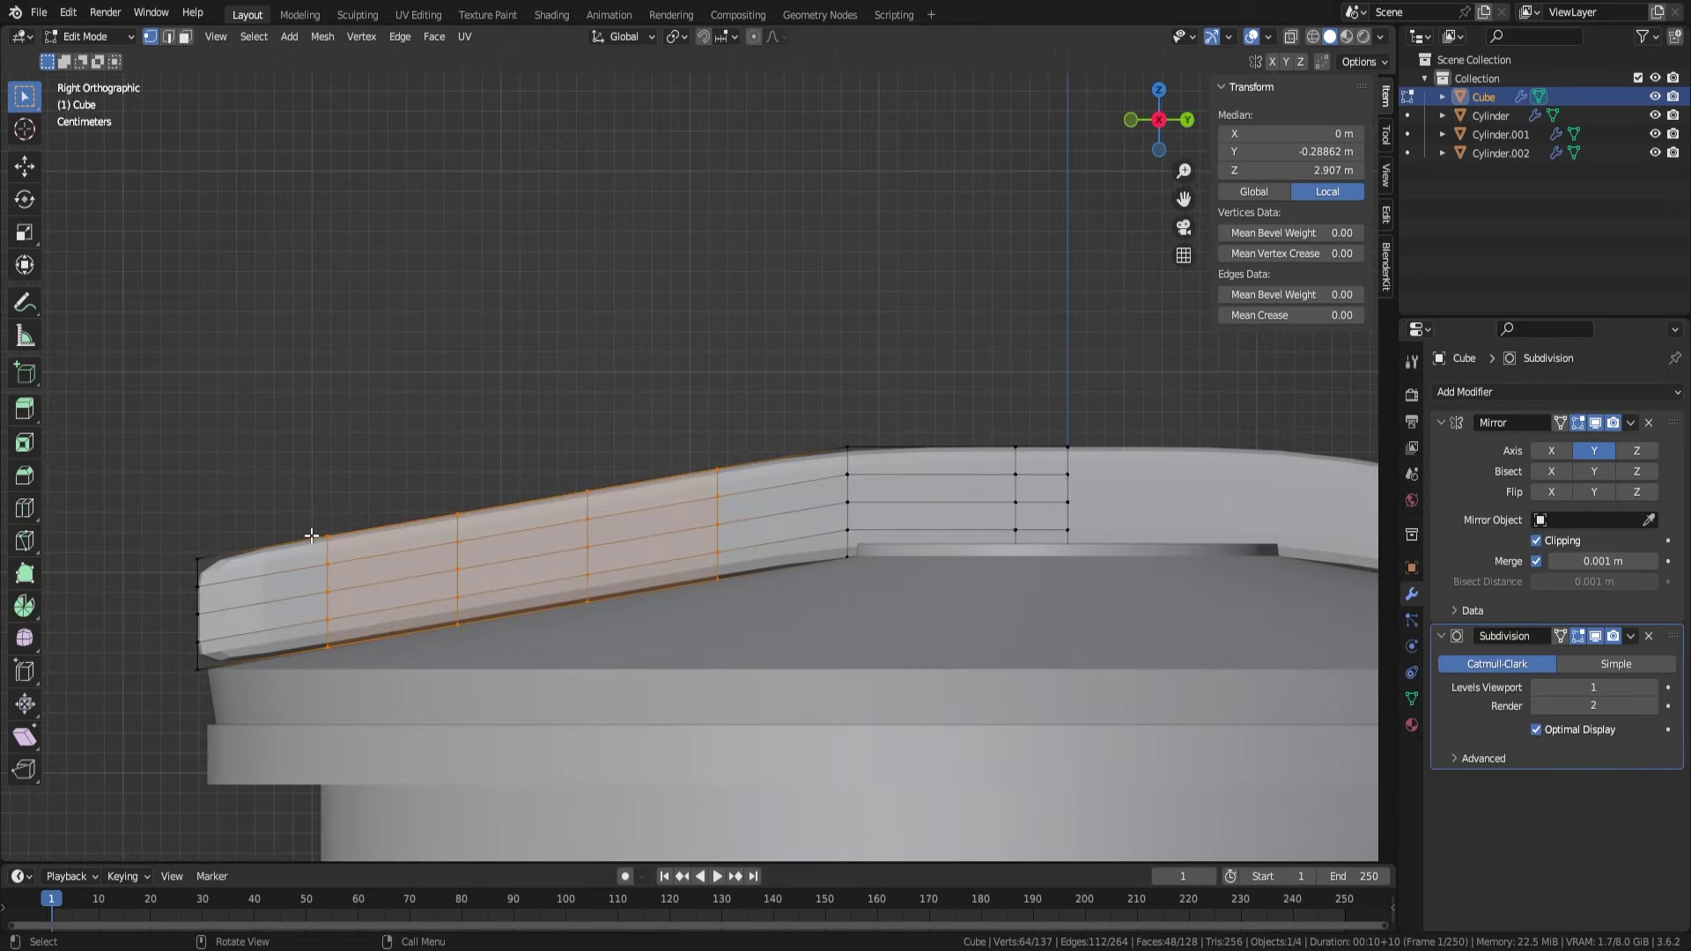
left_click(962, 508)
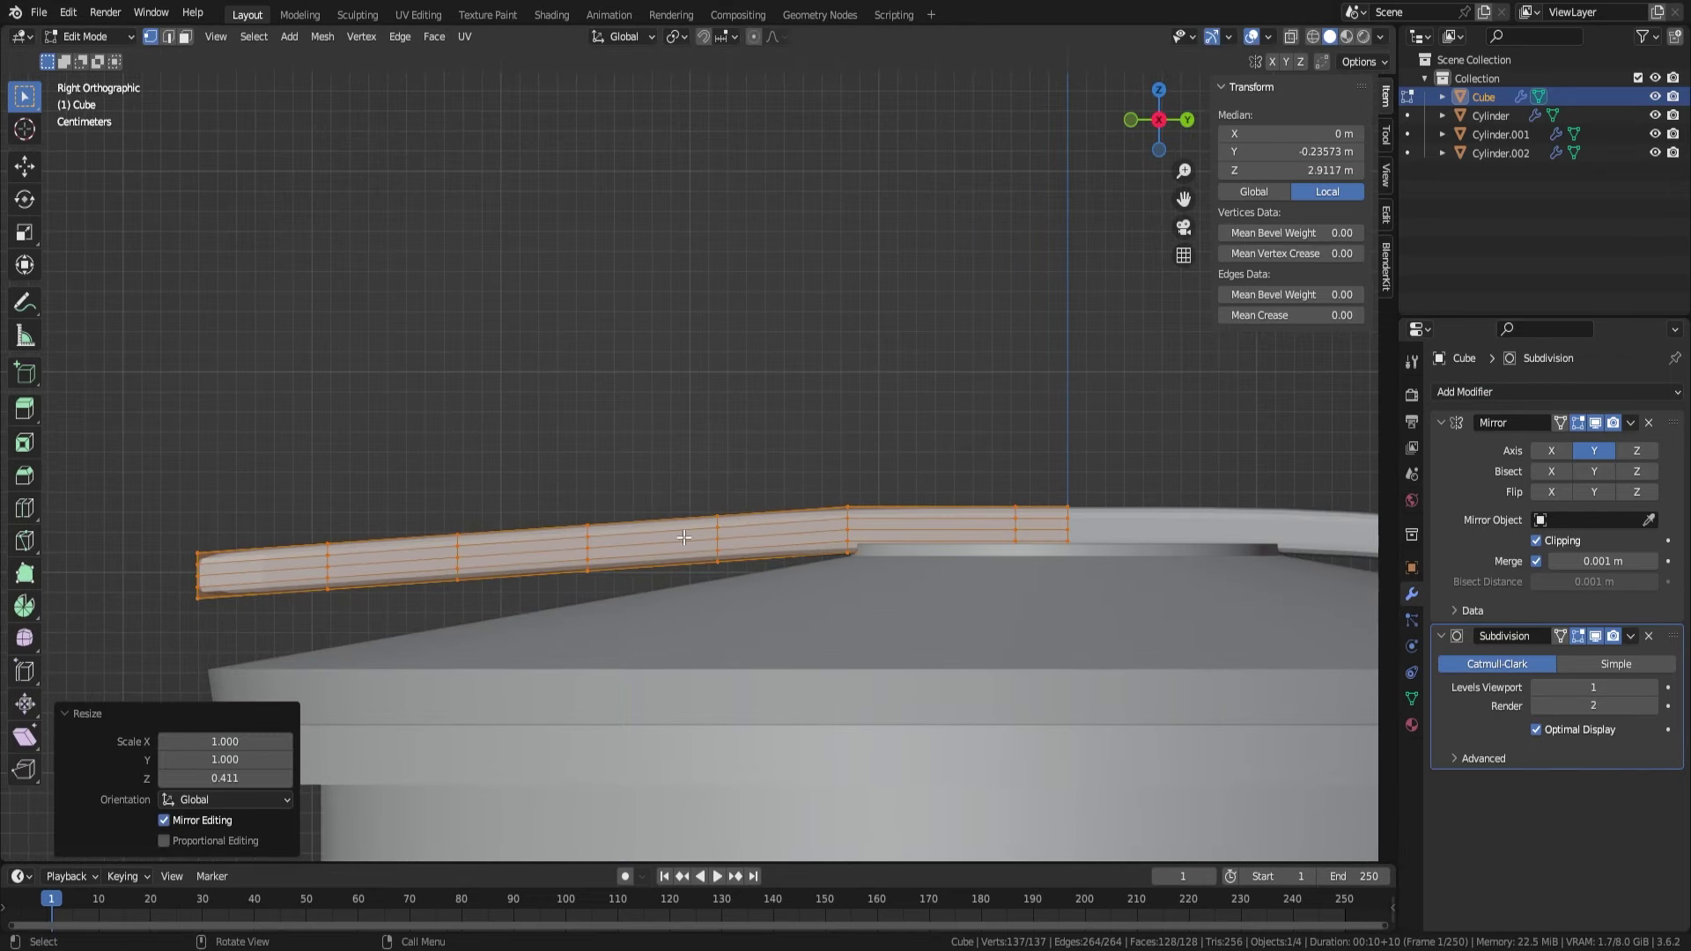
middle_click_drag(270, 610, 539, 566, "shift")
left_click_drag(432, 475, 506, 575)
key("g")
left_click(550, 632)
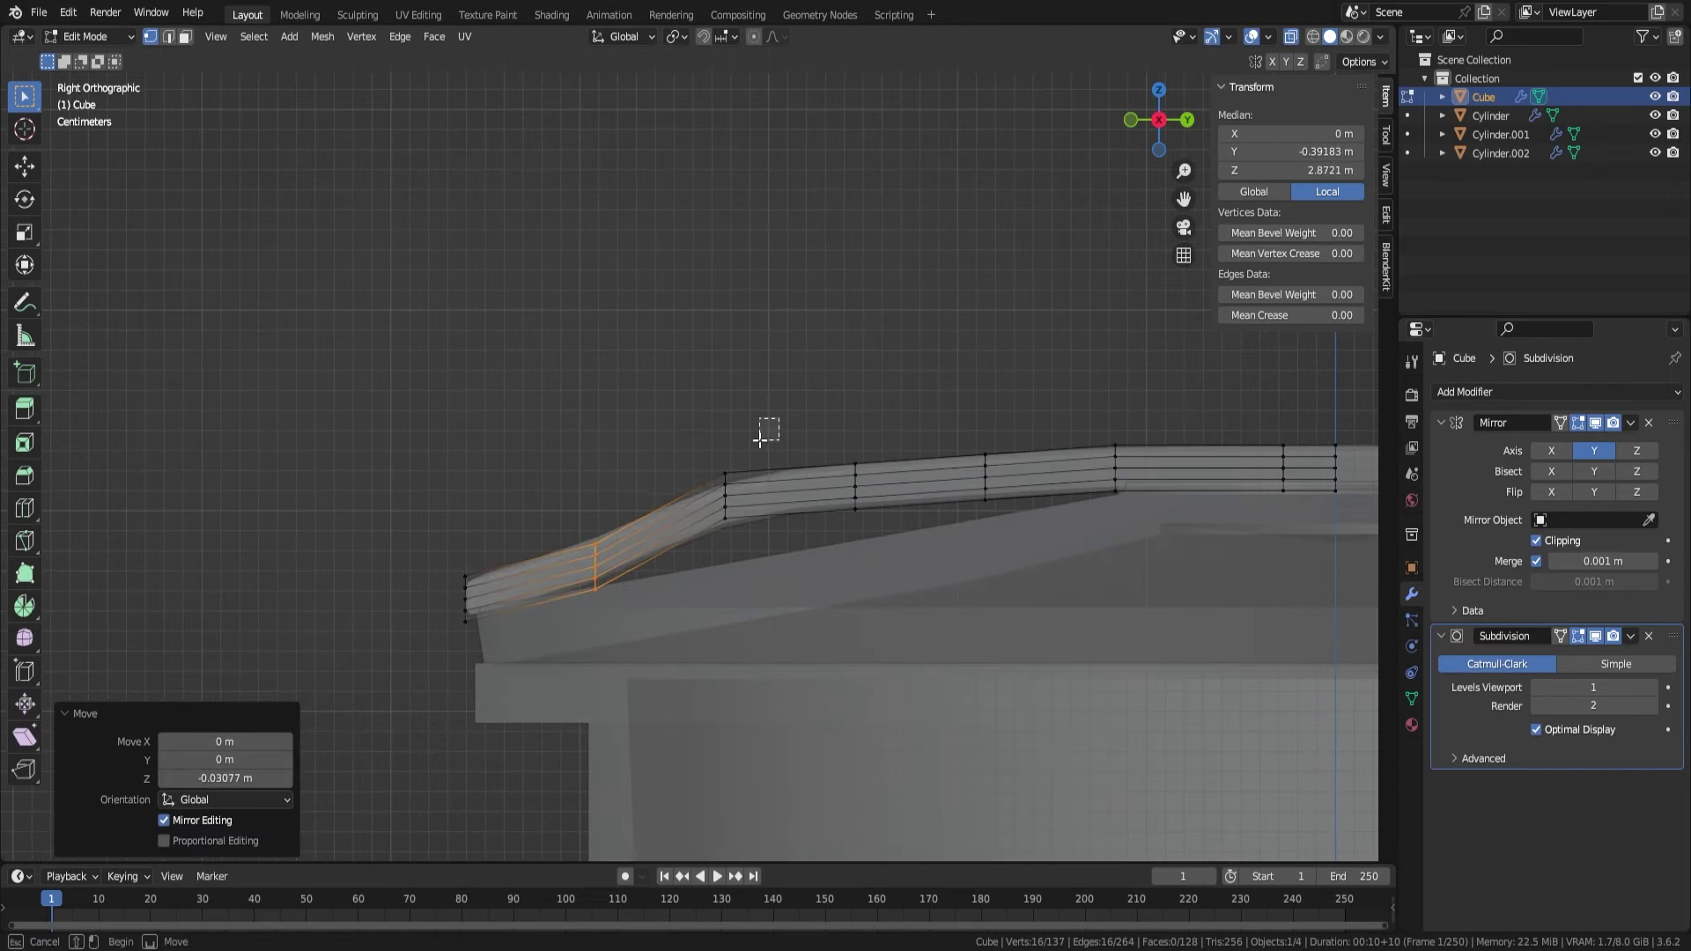
- Lower another strap loop with G Z and add an edge loop near the end
left_click(725, 495, "alt")
key("g")
key("z")
left_click(709, 603)
mouse_move(1116, 537)
middle_mouse_down("shift")
mouse_move(893, 569)
mouse_move(1081, 579)
middle_mouse_up("shift")
left_click(885, 493, "alt")
key("ctrl+r")
left_click(628, 599)
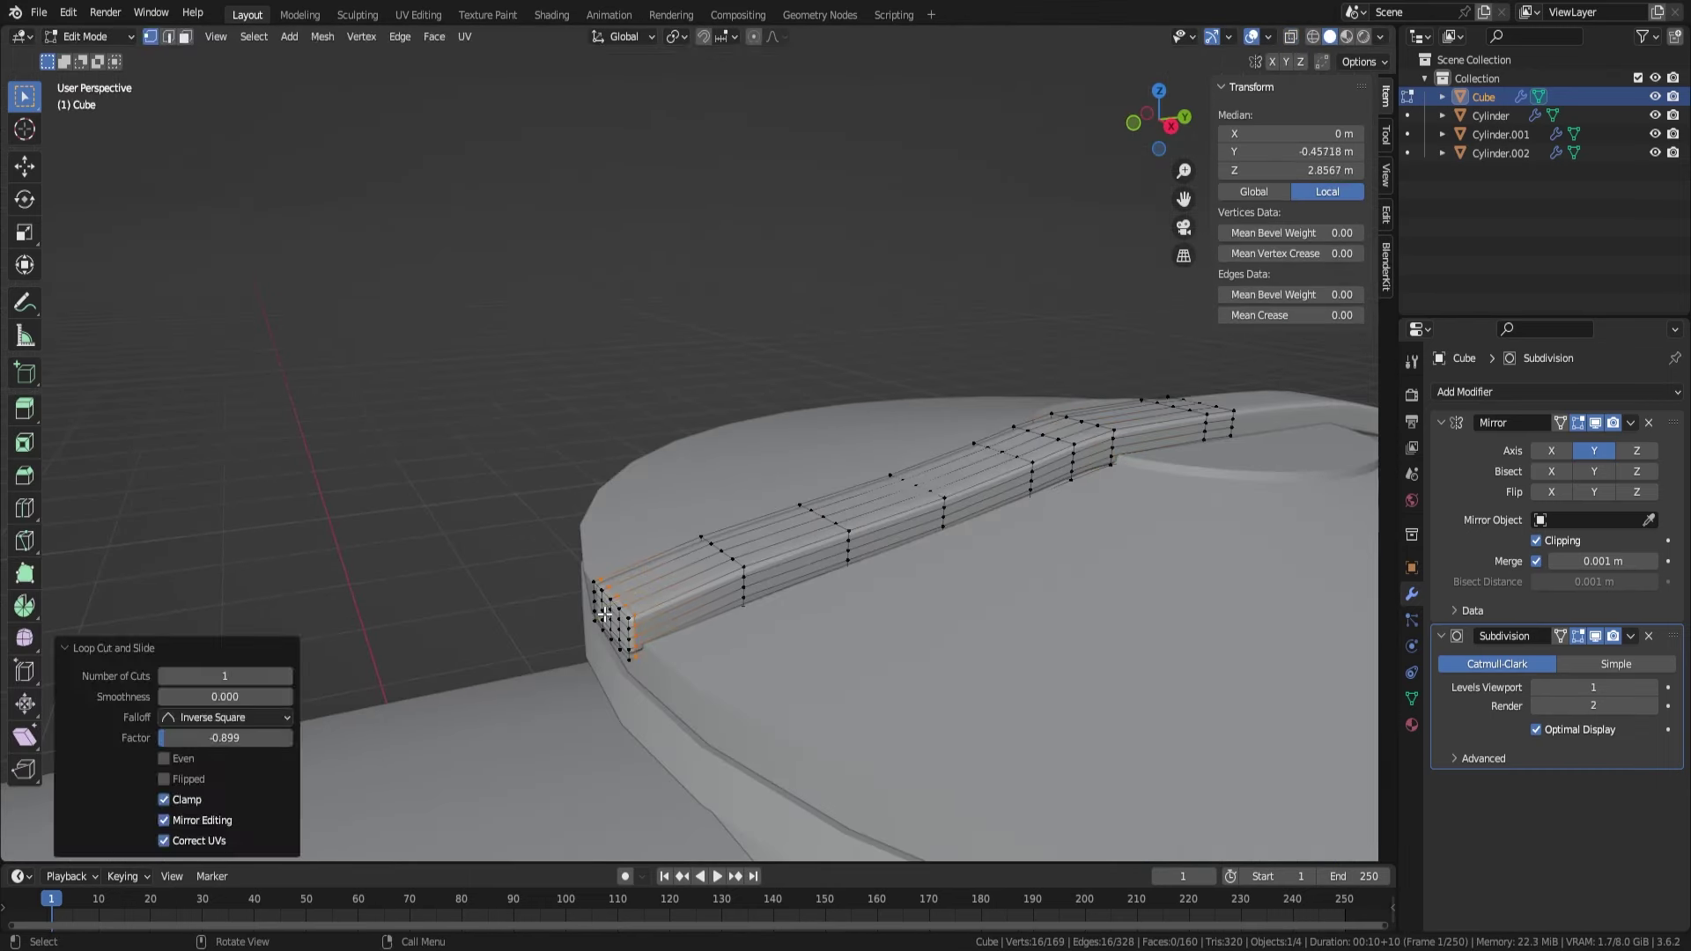
- Return to Object Mode and raise the strap's viewport subdivision to 2
key("Tab")
middle_click_drag(937, 547, 964, 478)
scroll(963, 478, "up", 3)
left_click(1643, 686)
scroll(827, 551, "down", 5)
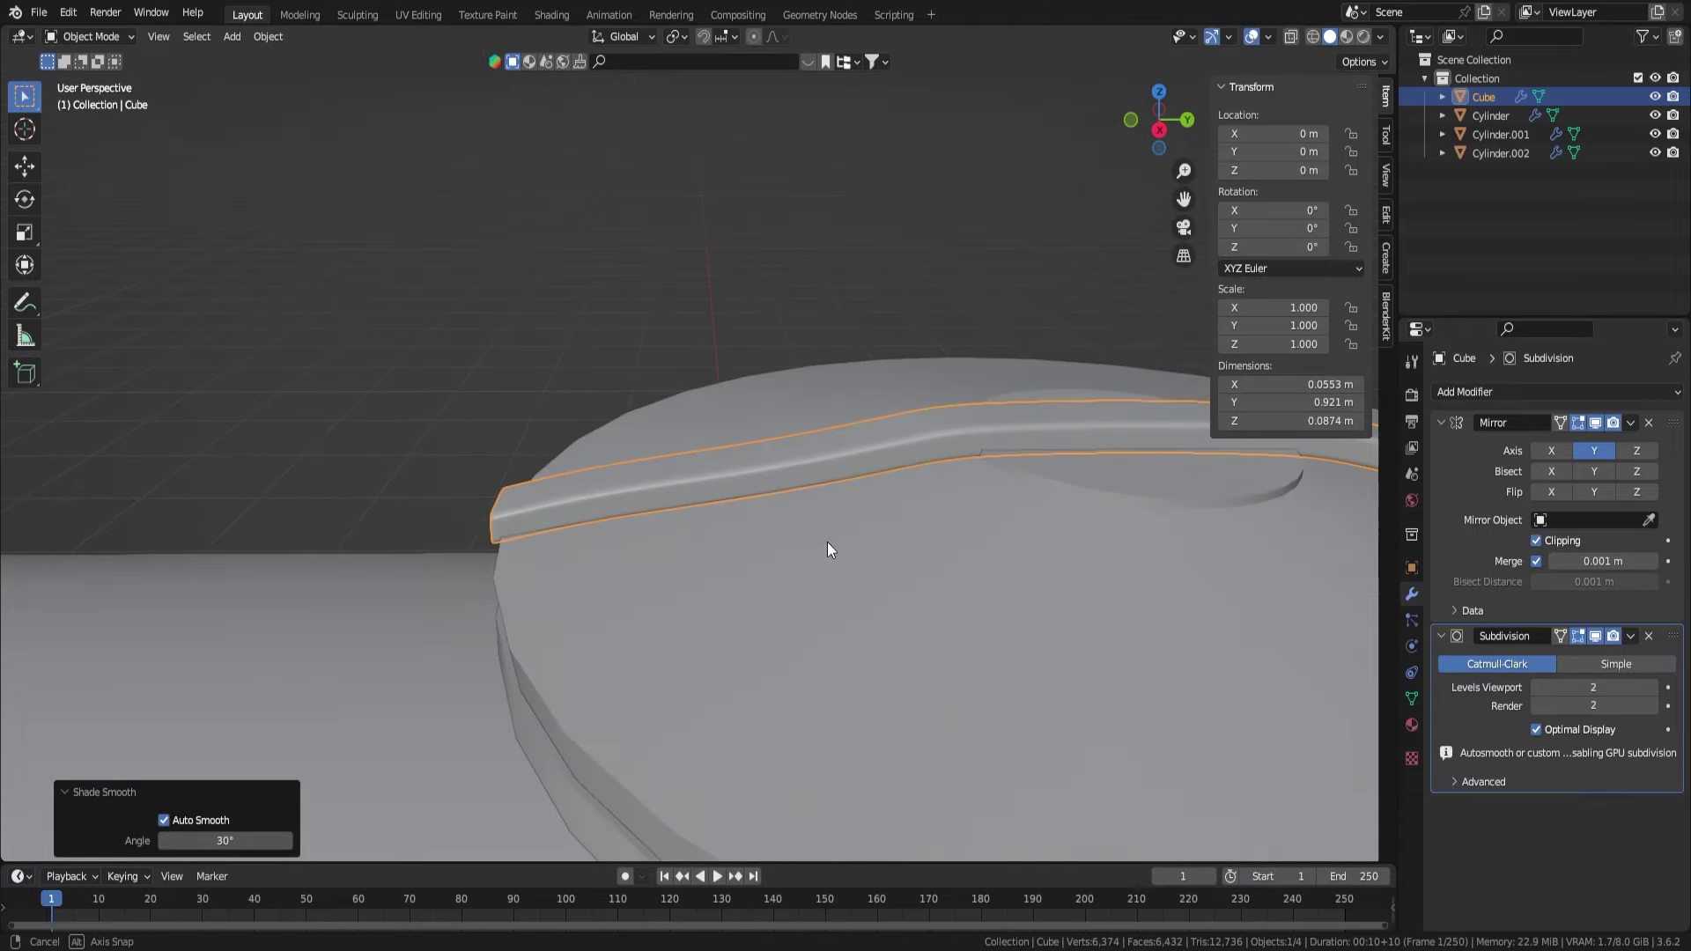
middle_click_drag(827, 551, 937, 540)
left_click(938, 540)
- Add Subdivision Surface modifiers to the lid and its collar ring
left_click(1464, 391)
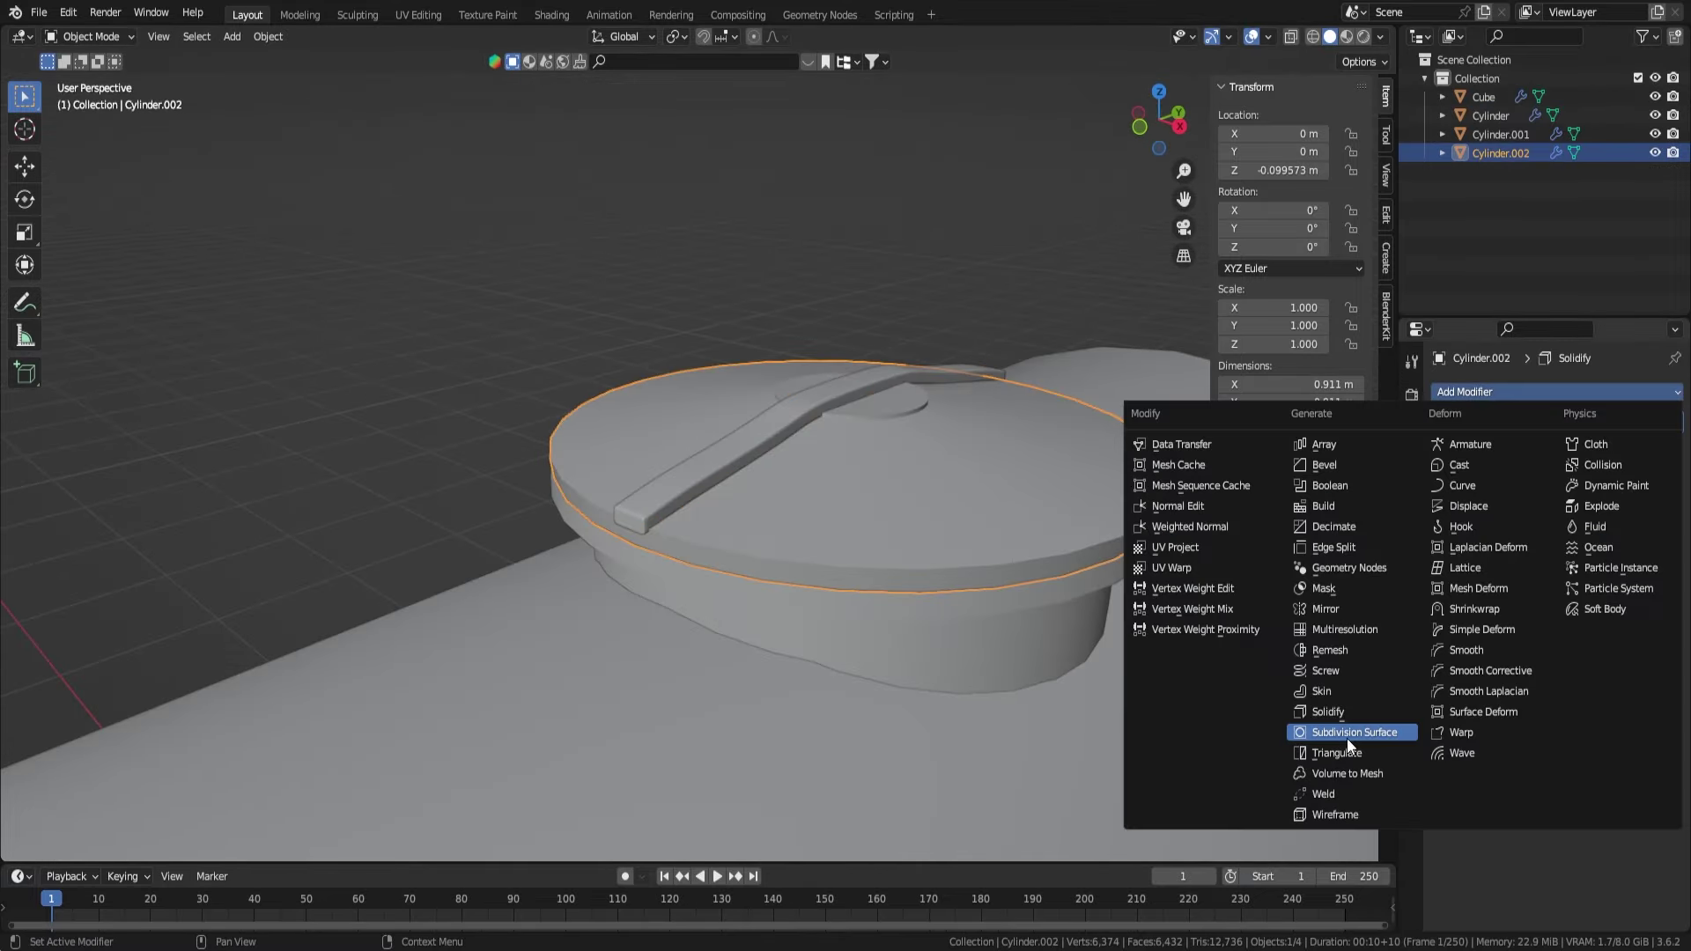
left_click(1345, 737)
middle_click_drag(1145, 617, 798, 459)
left_click(798, 460)
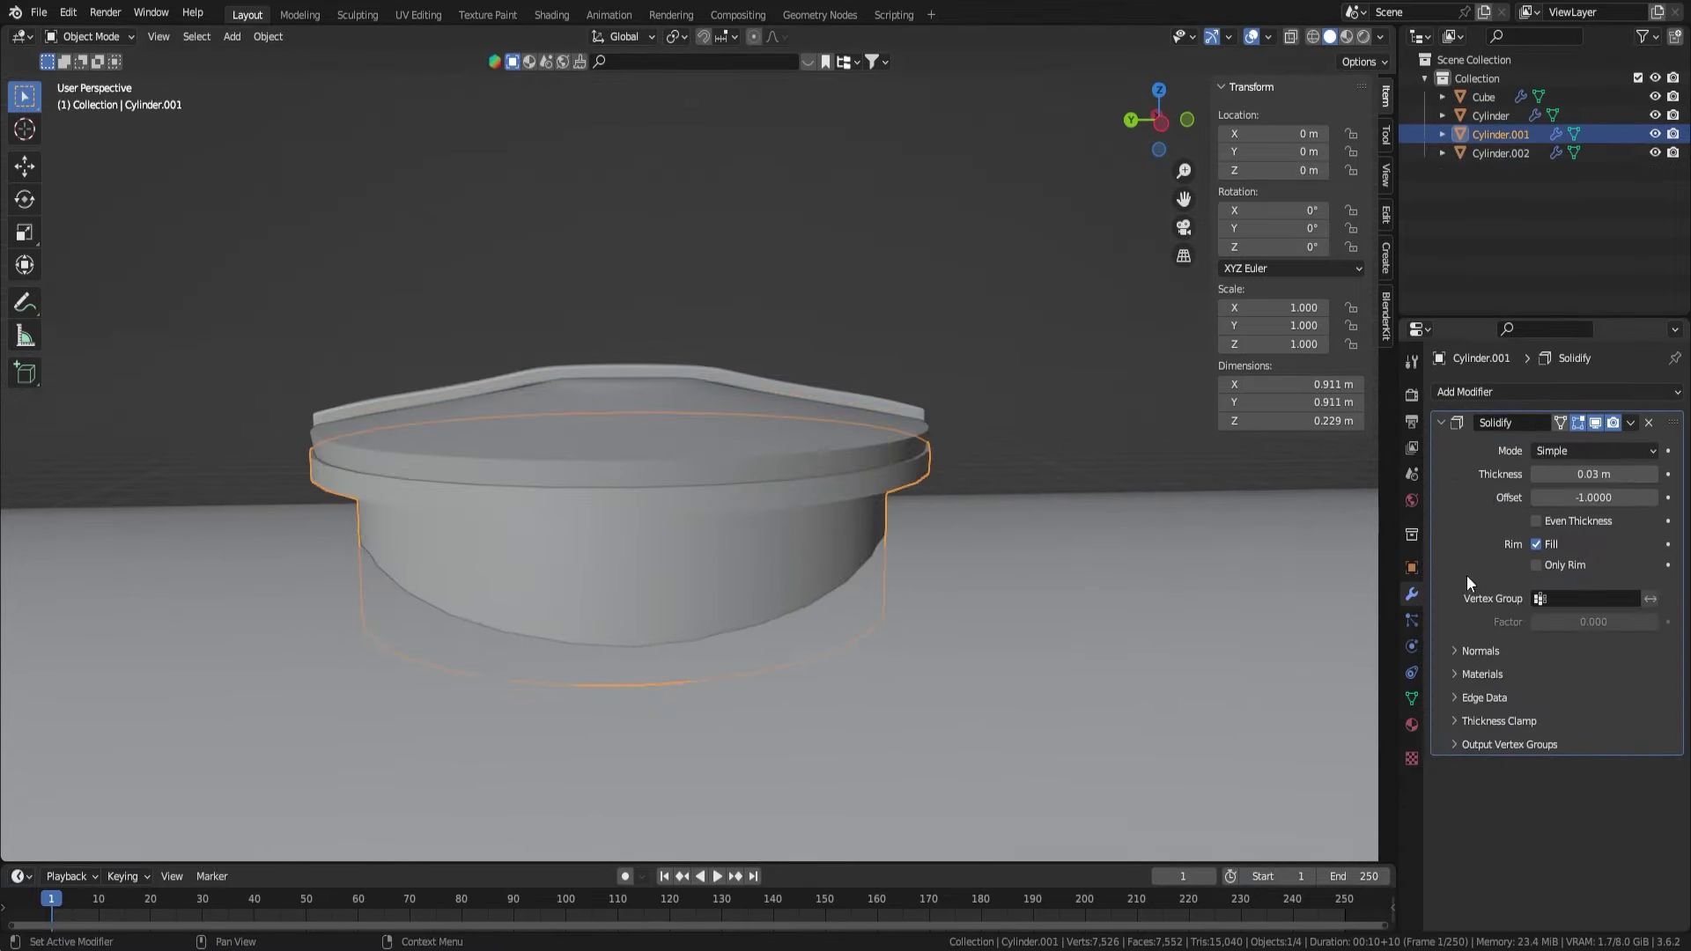
left_click(1464, 391)
left_click(1354, 732)
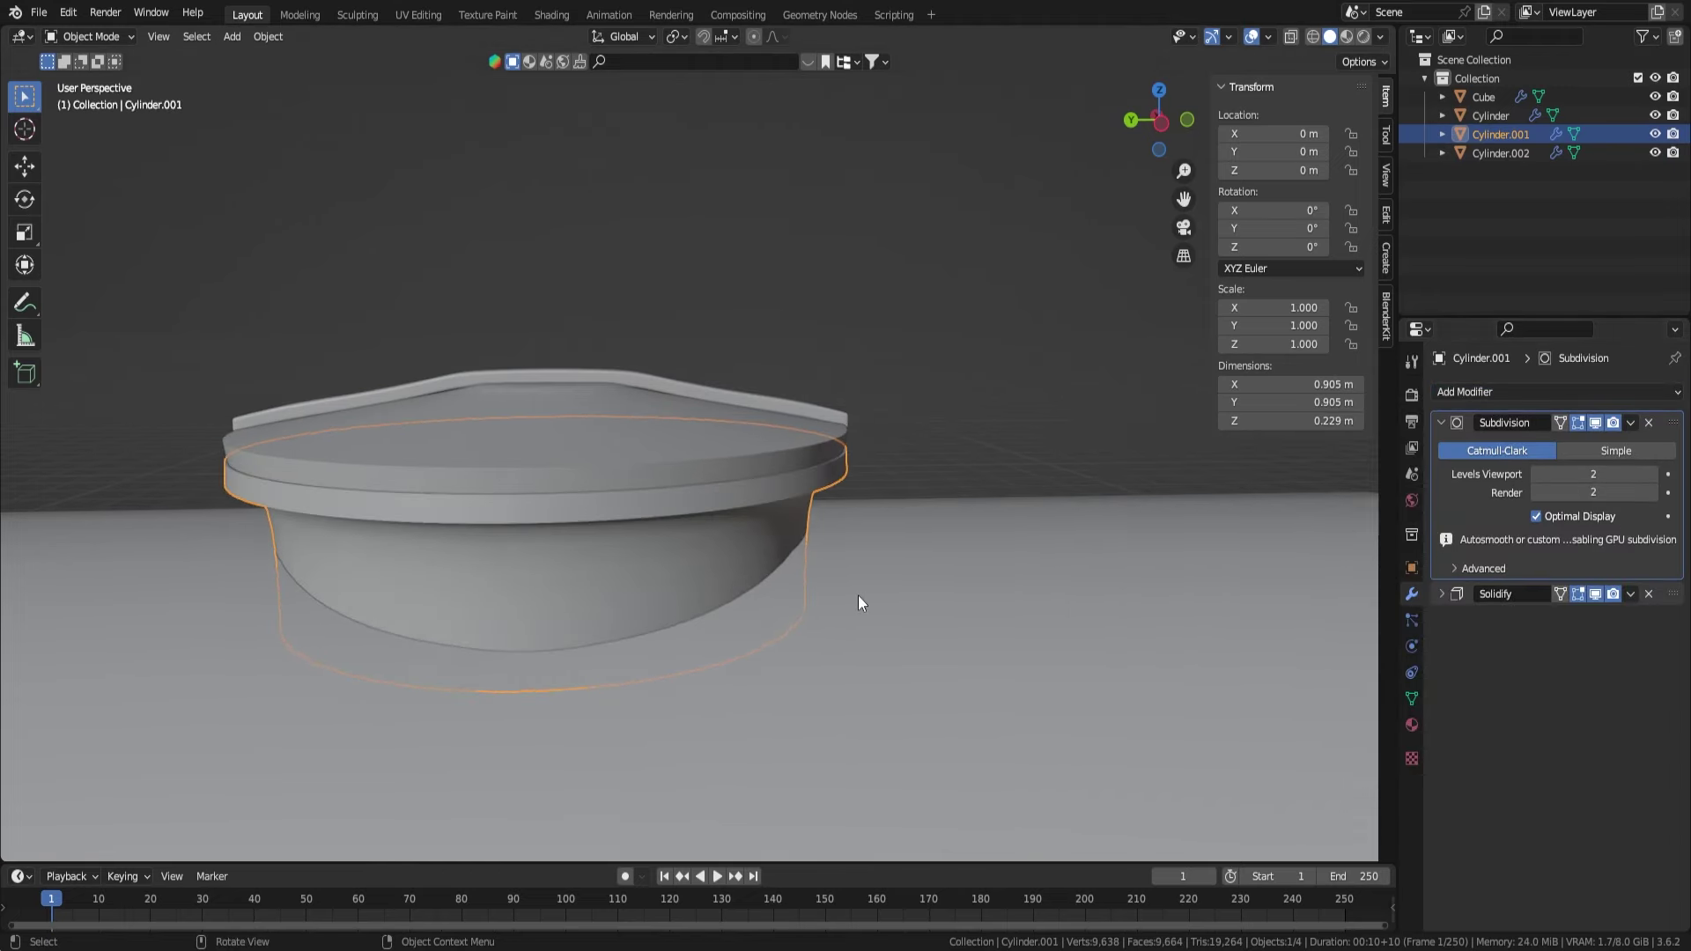
- Inspect the collar rim, then give the tank body subdivision level 2 with Ctrl+2
key("Tab")
middle_click_drag(584, 698, 731, 602)
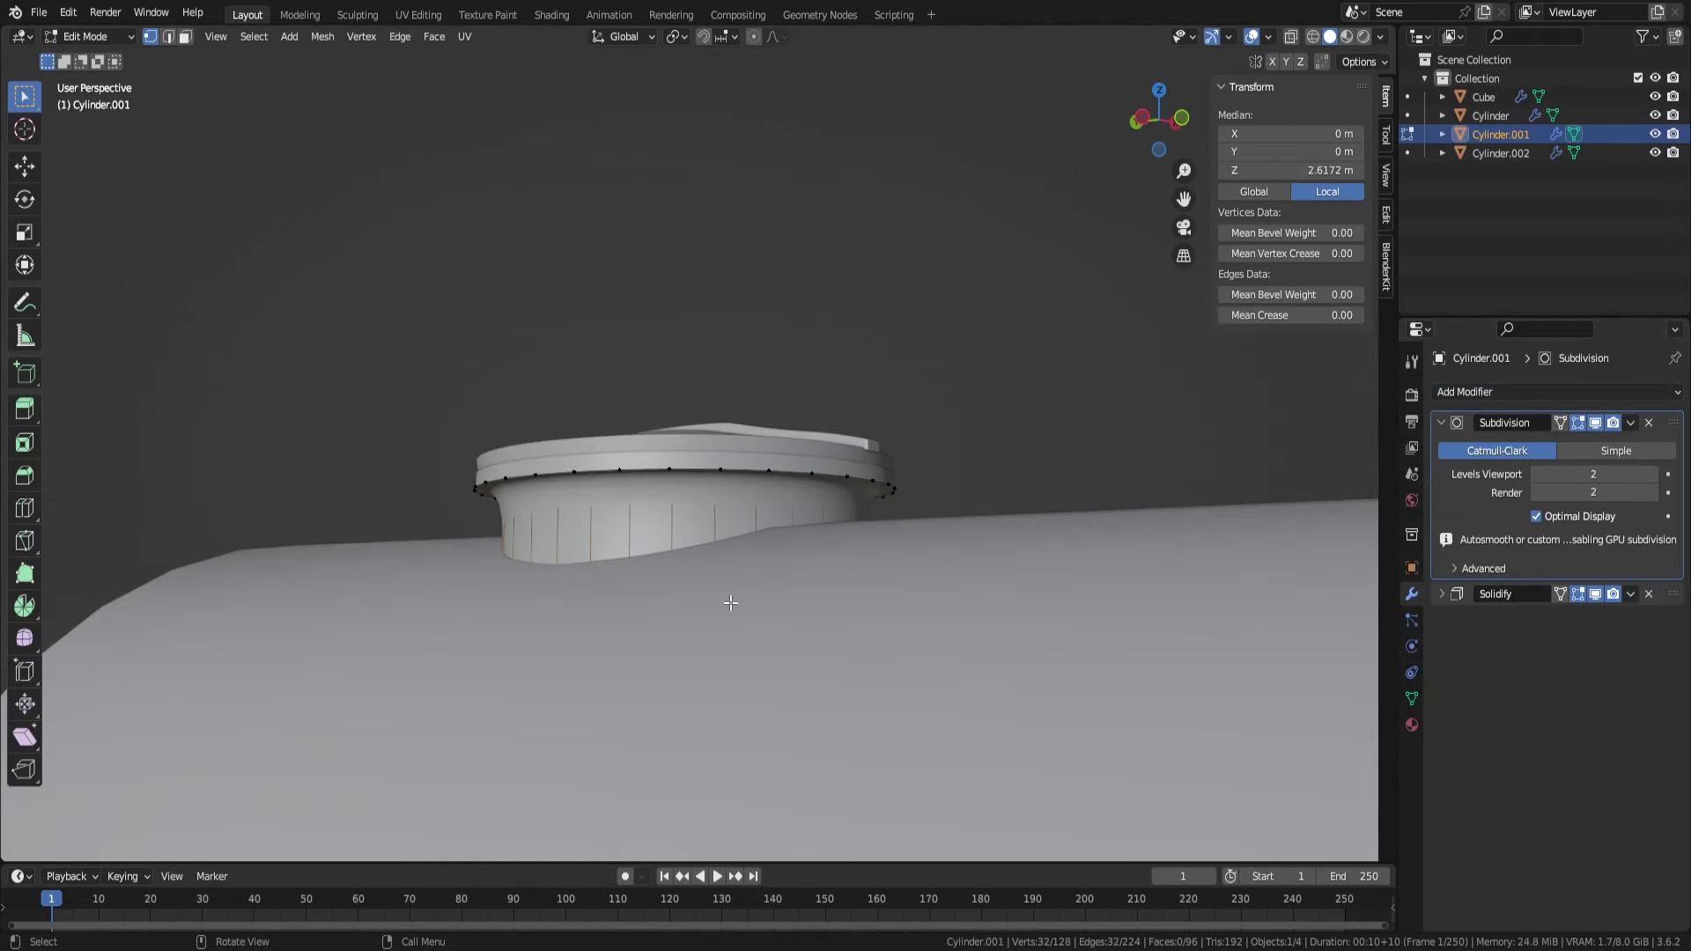
key("Tab")
middle_click_drag(651, 510, 711, 632)
left_click(711, 632)
mouse_move(880, 564)
middle_mouse_down()
mouse_move(1009, 604)
mouse_move(896, 595)
middle_mouse_up()
key("ctrl+2")
key("alt+a")
middle_click_drag(966, 530, 885, 599)
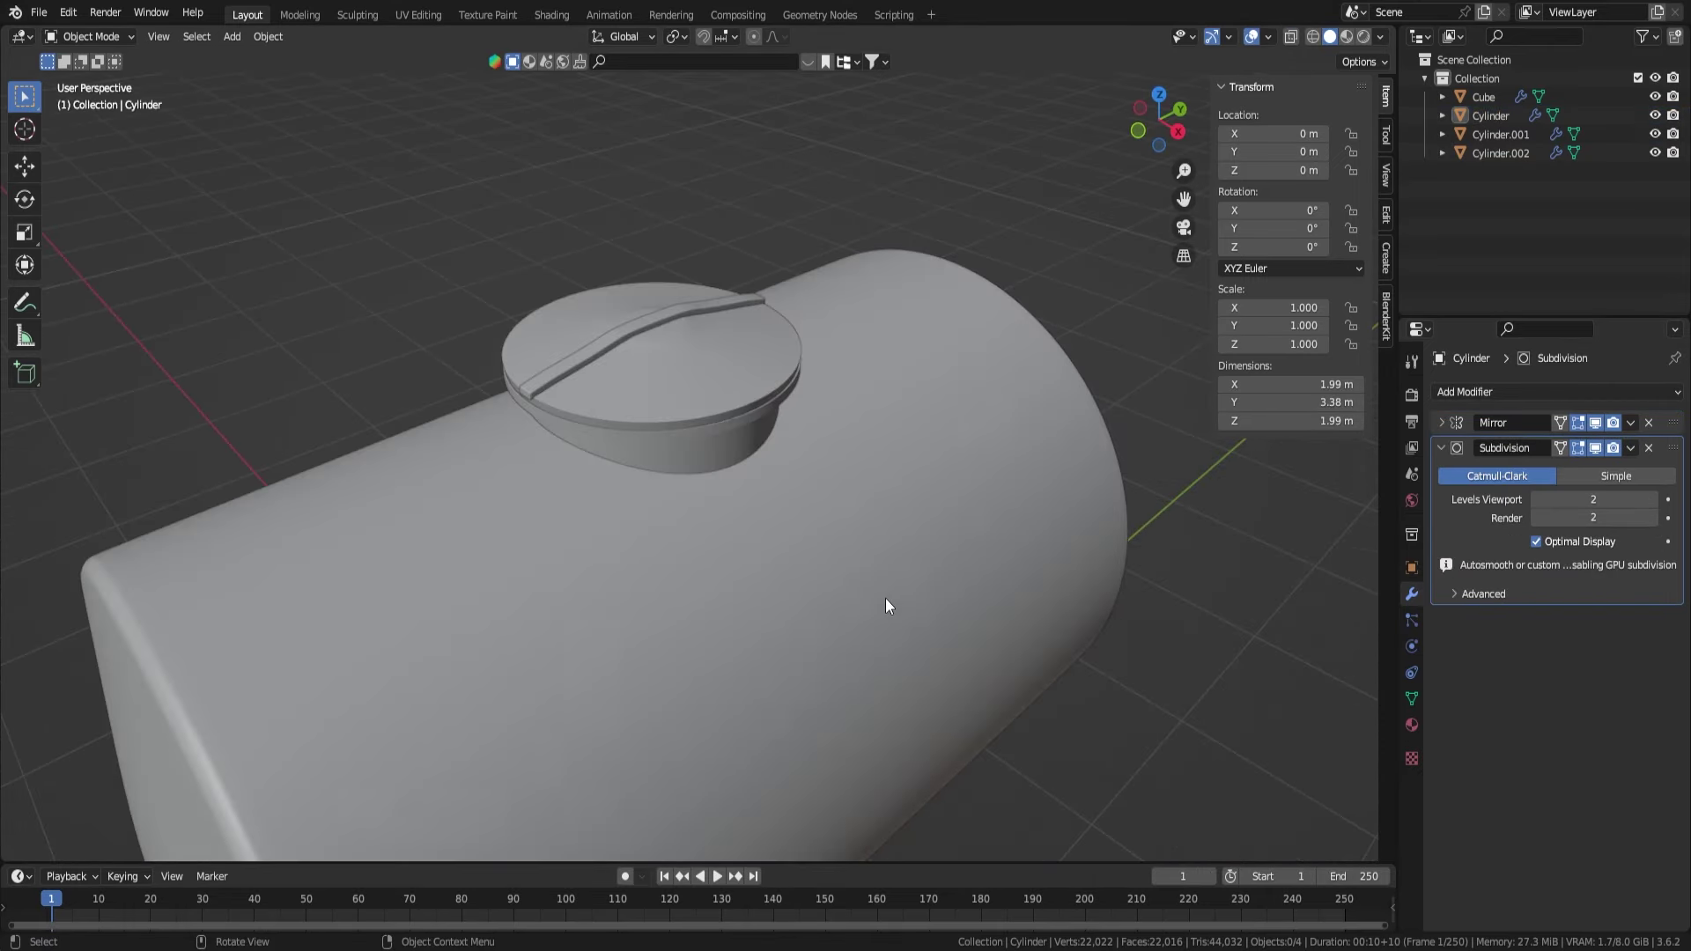
- Enter Edit Mode on the strap and move its end vertices in side view
middle_click_drag(732, 373, 679, 487)
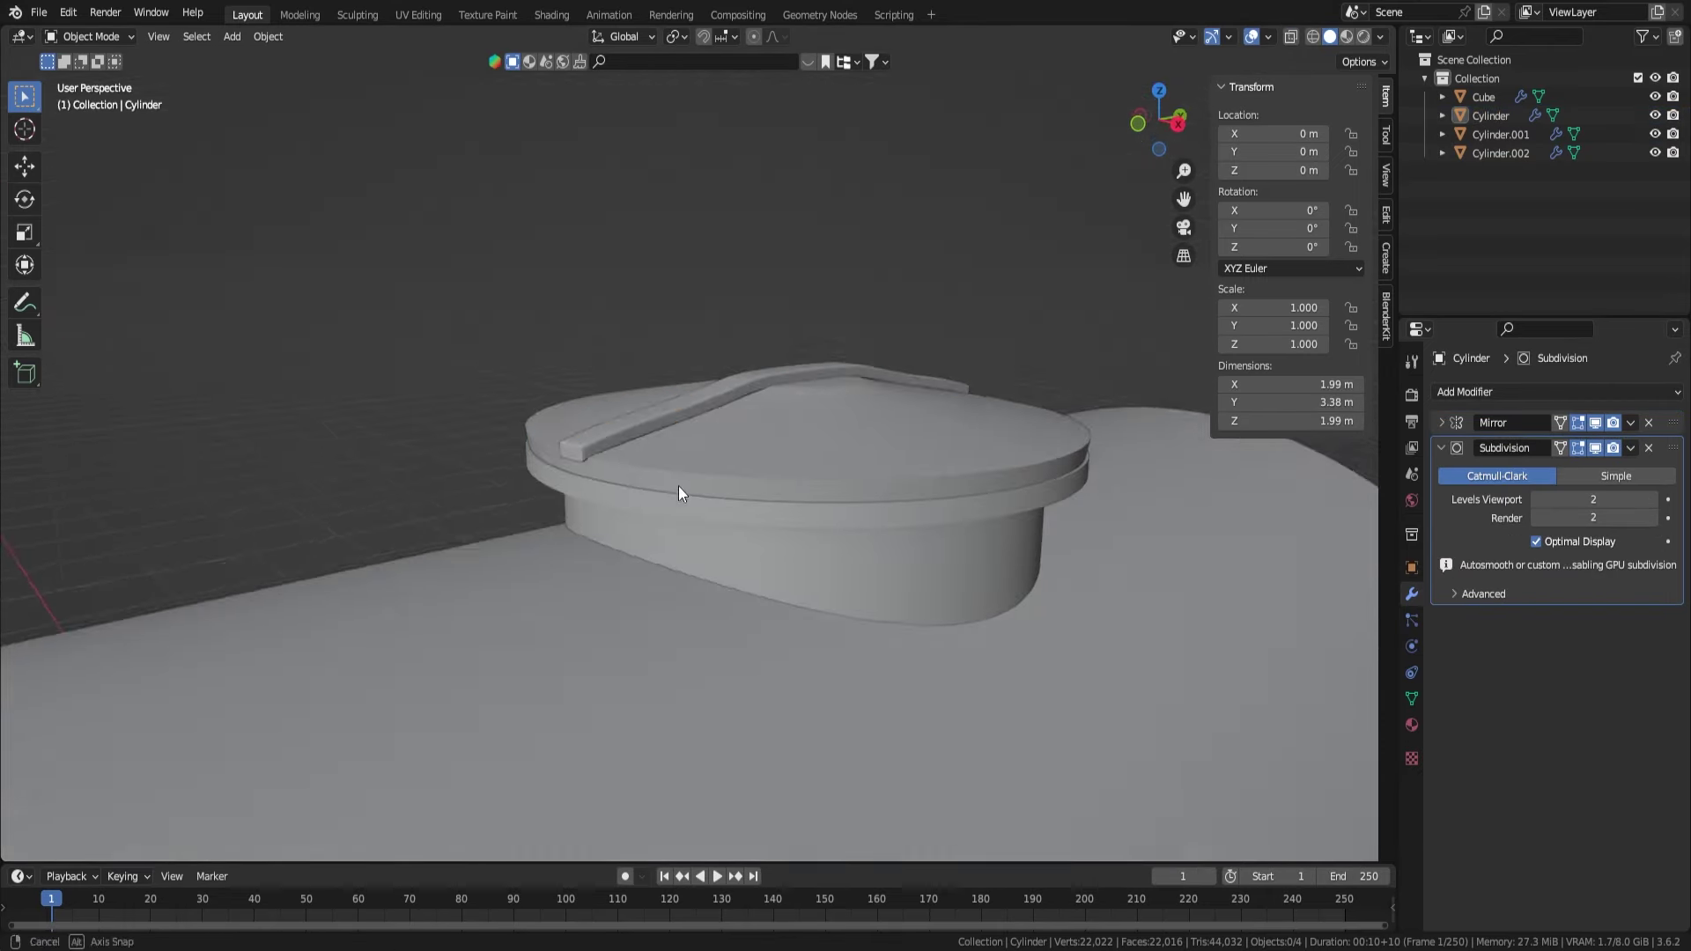
left_click(679, 487)
key("Tab")
key("KP_3")
key("ctrl+KP_Add")
key("KP_Decimal")
left_click(1019, 578)
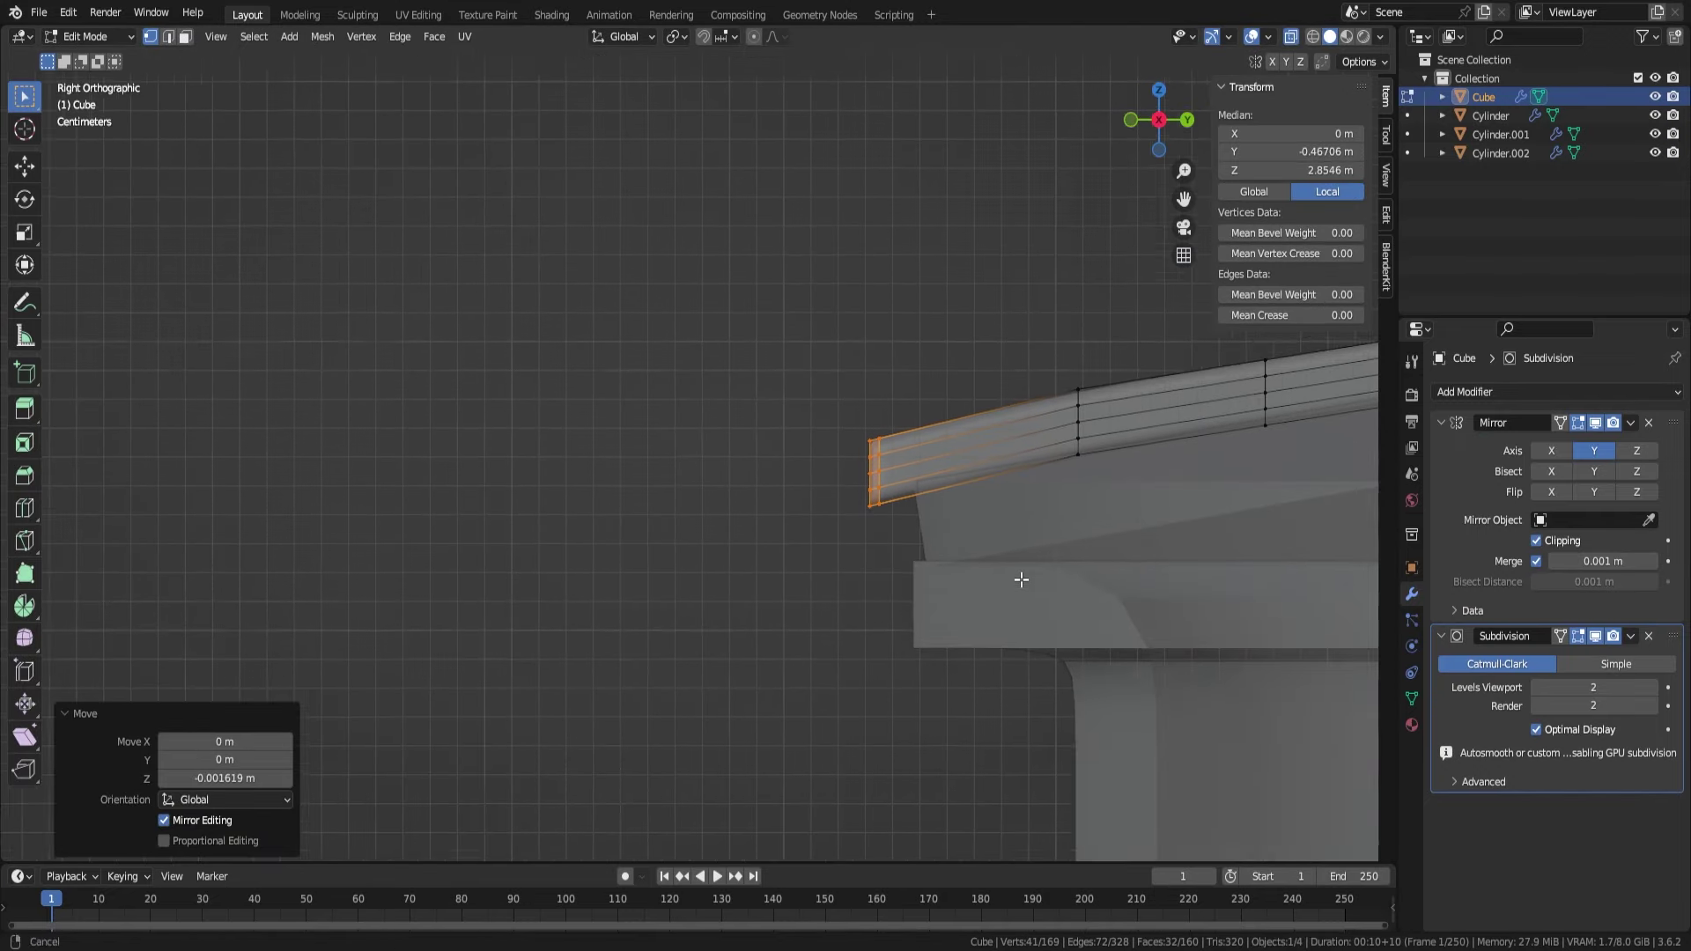
- Extrude the strap's tip face down the side of the lid
mouse_move(1019, 578)
middle_mouse_down()
mouse_move(906, 573)
mouse_move(679, 404)
mouse_move(668, 468)
middle_mouse_up()
key("KP_1")
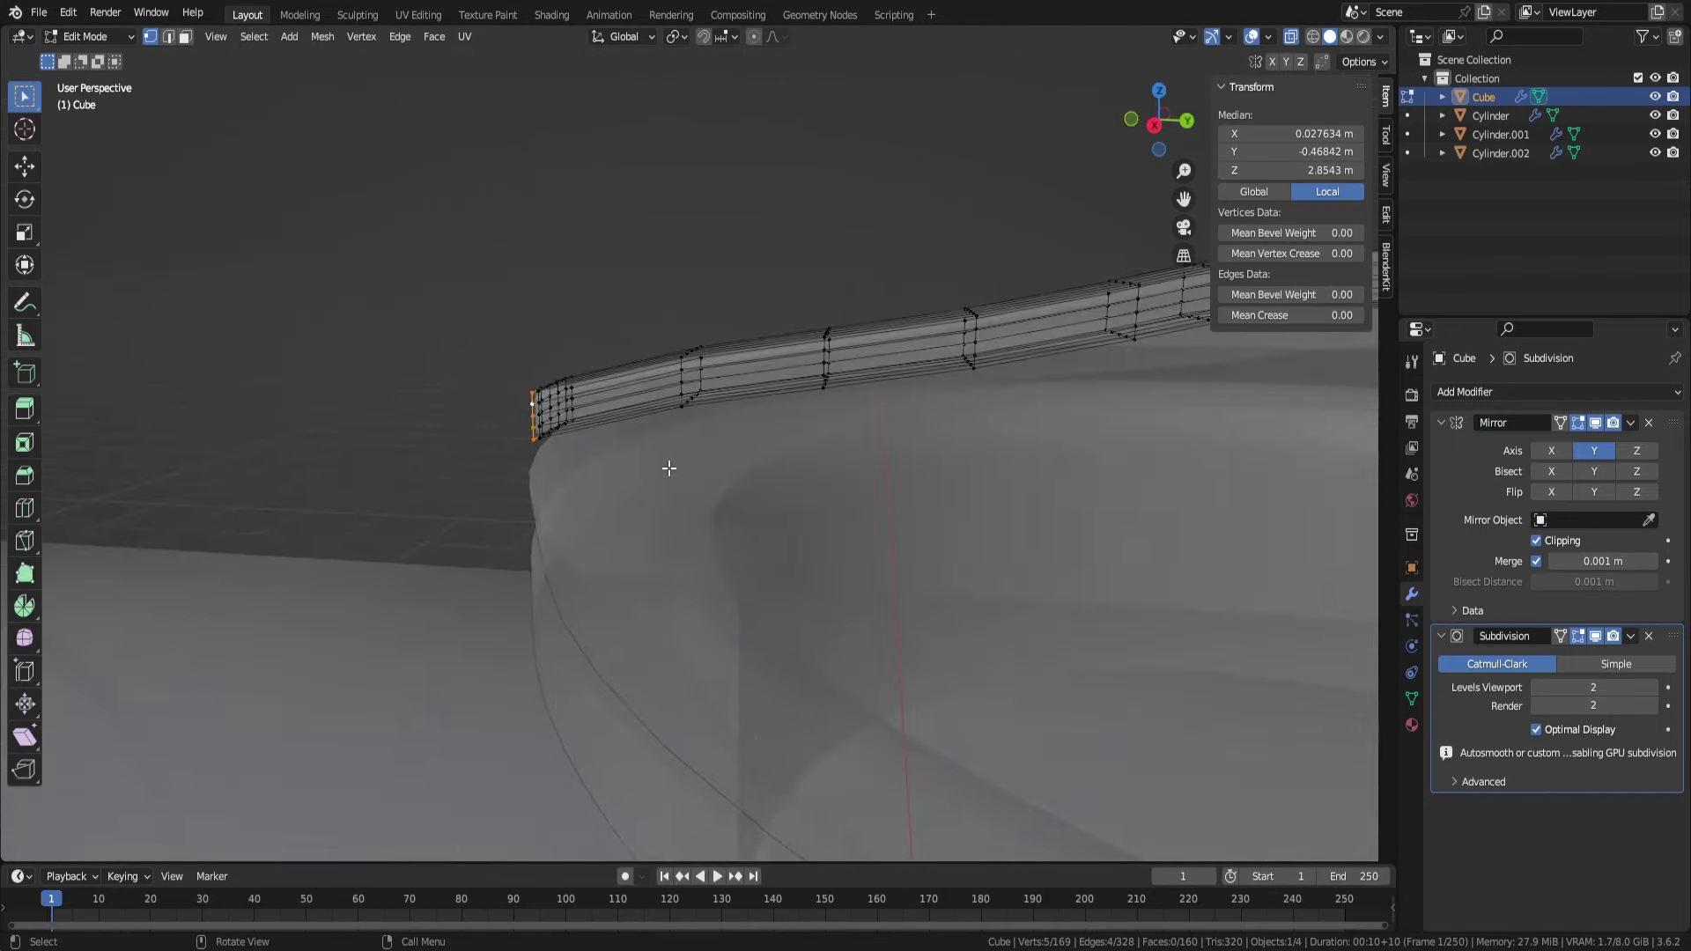
key("KP_3")
left_click_drag(646, 309, 558, 604)
middle_click_drag(558, 604, 613, 573)
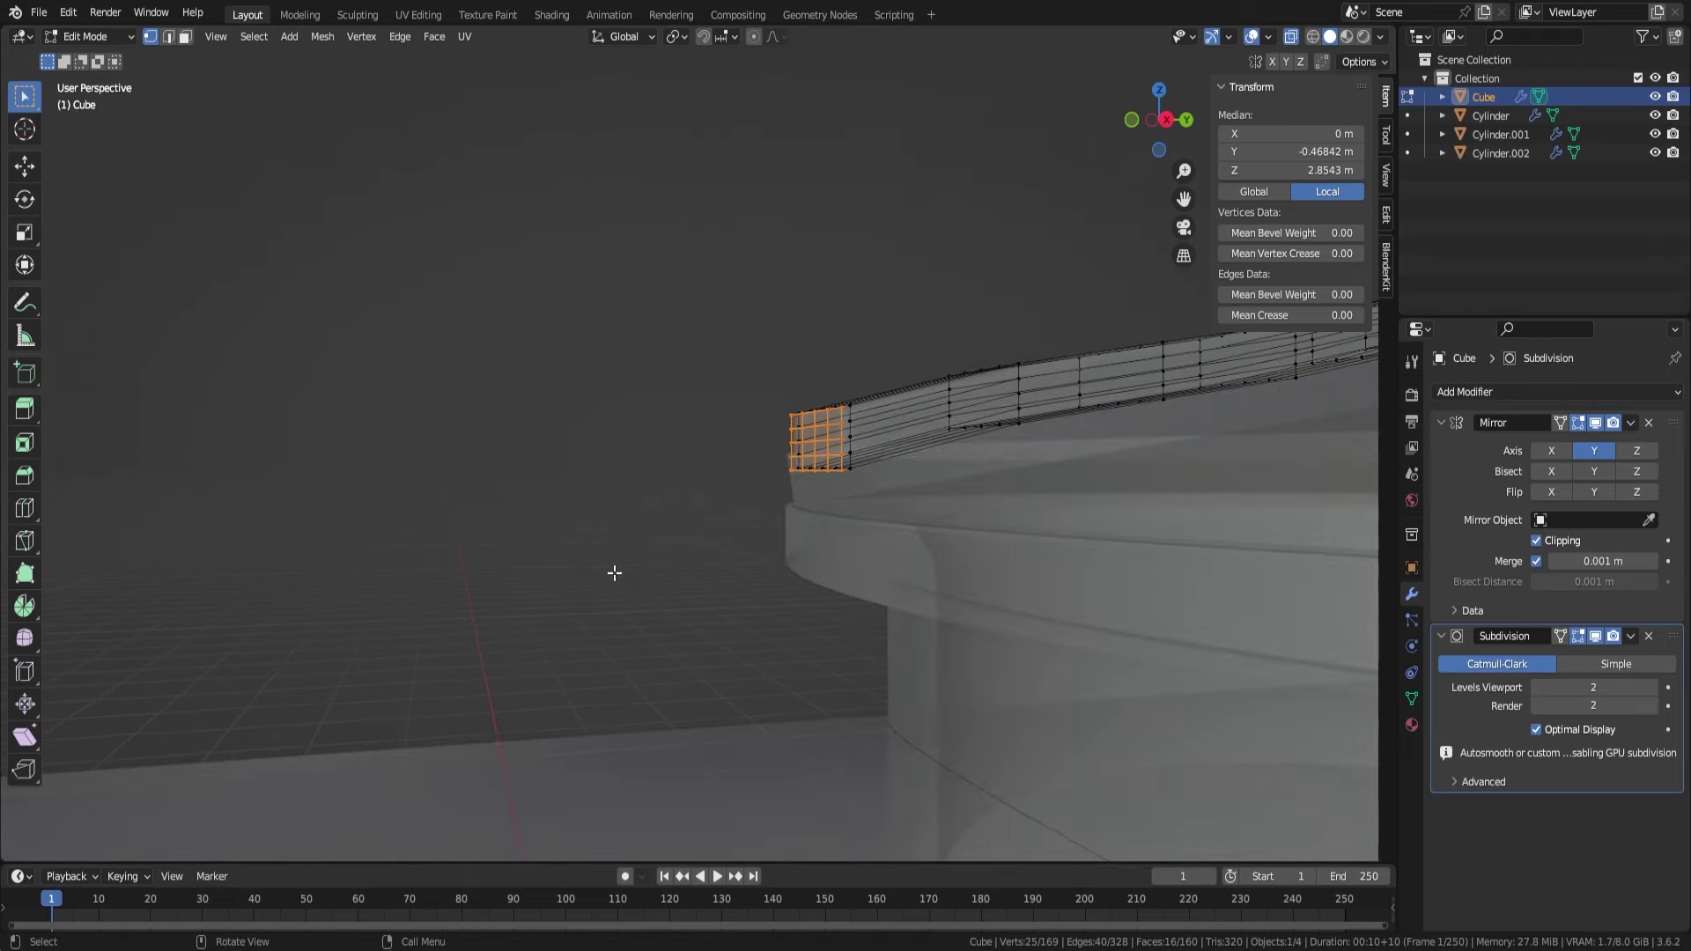
mouse_move(614, 573)
middle_mouse_down()
mouse_move(799, 400)
mouse_move(773, 330)
middle_mouse_up()
key("3")
left_click(773, 330)
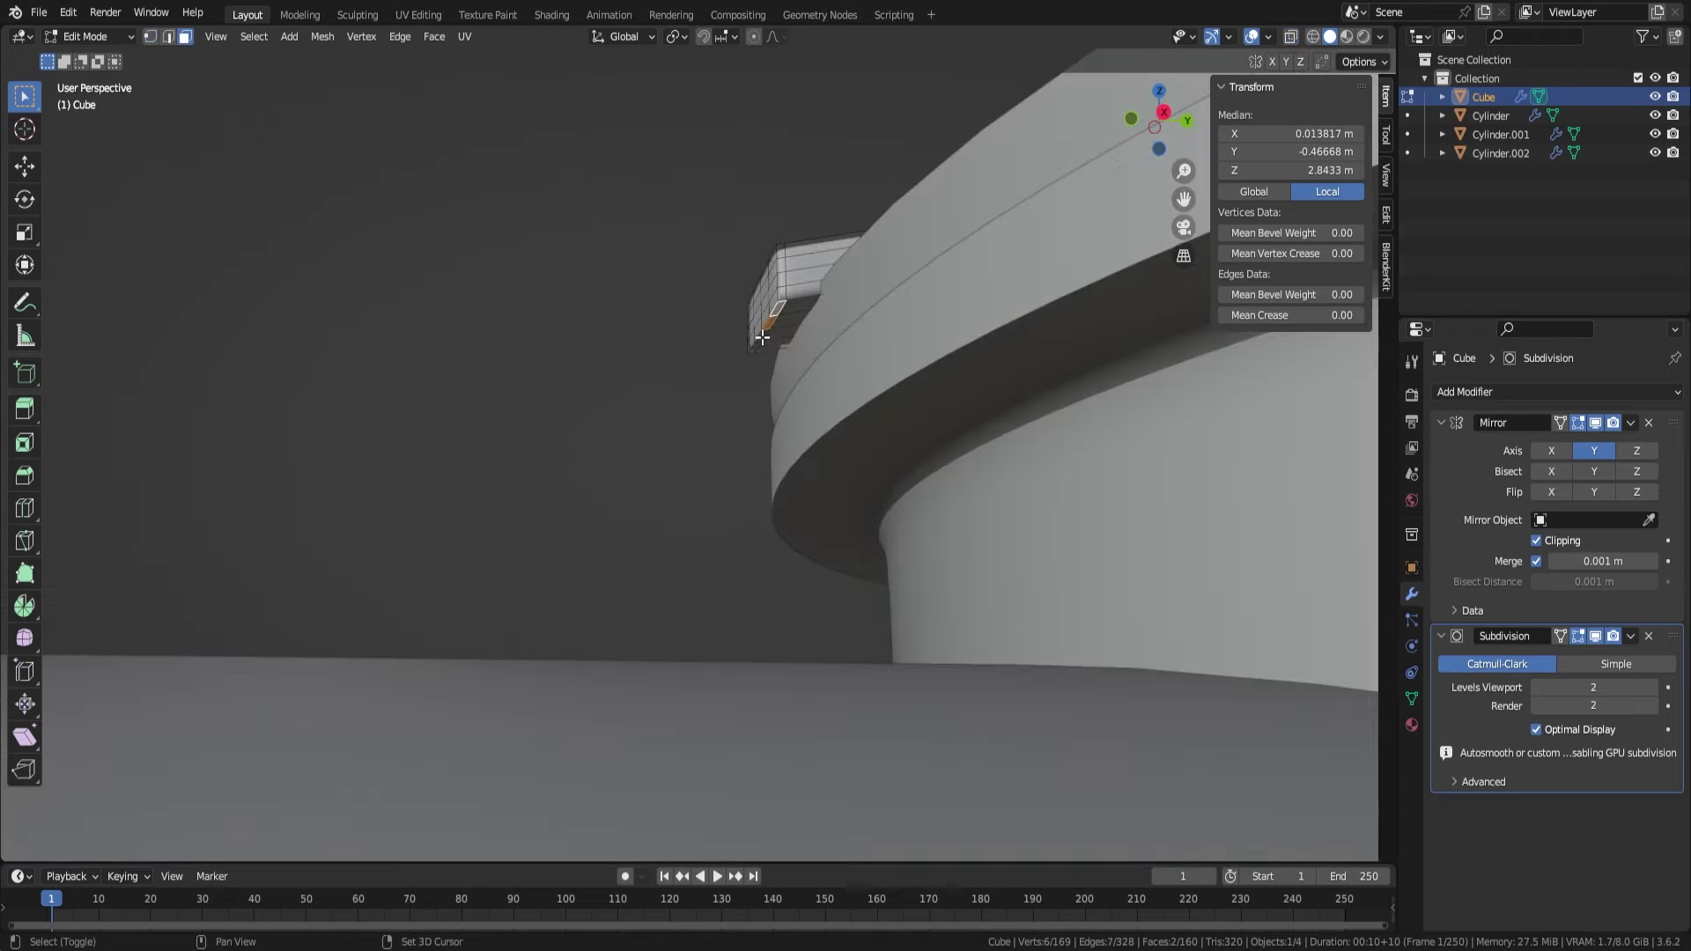
left_click(773, 578)
- Extrude the strap's lower-end faces inward to form a foot
mouse_move(773, 577)
middle_mouse_down()
mouse_move(679, 537)
mouse_move(378, 551)
mouse_move(479, 559)
middle_mouse_up()
left_click(769, 540)
key("3")
left_click(378, 551)
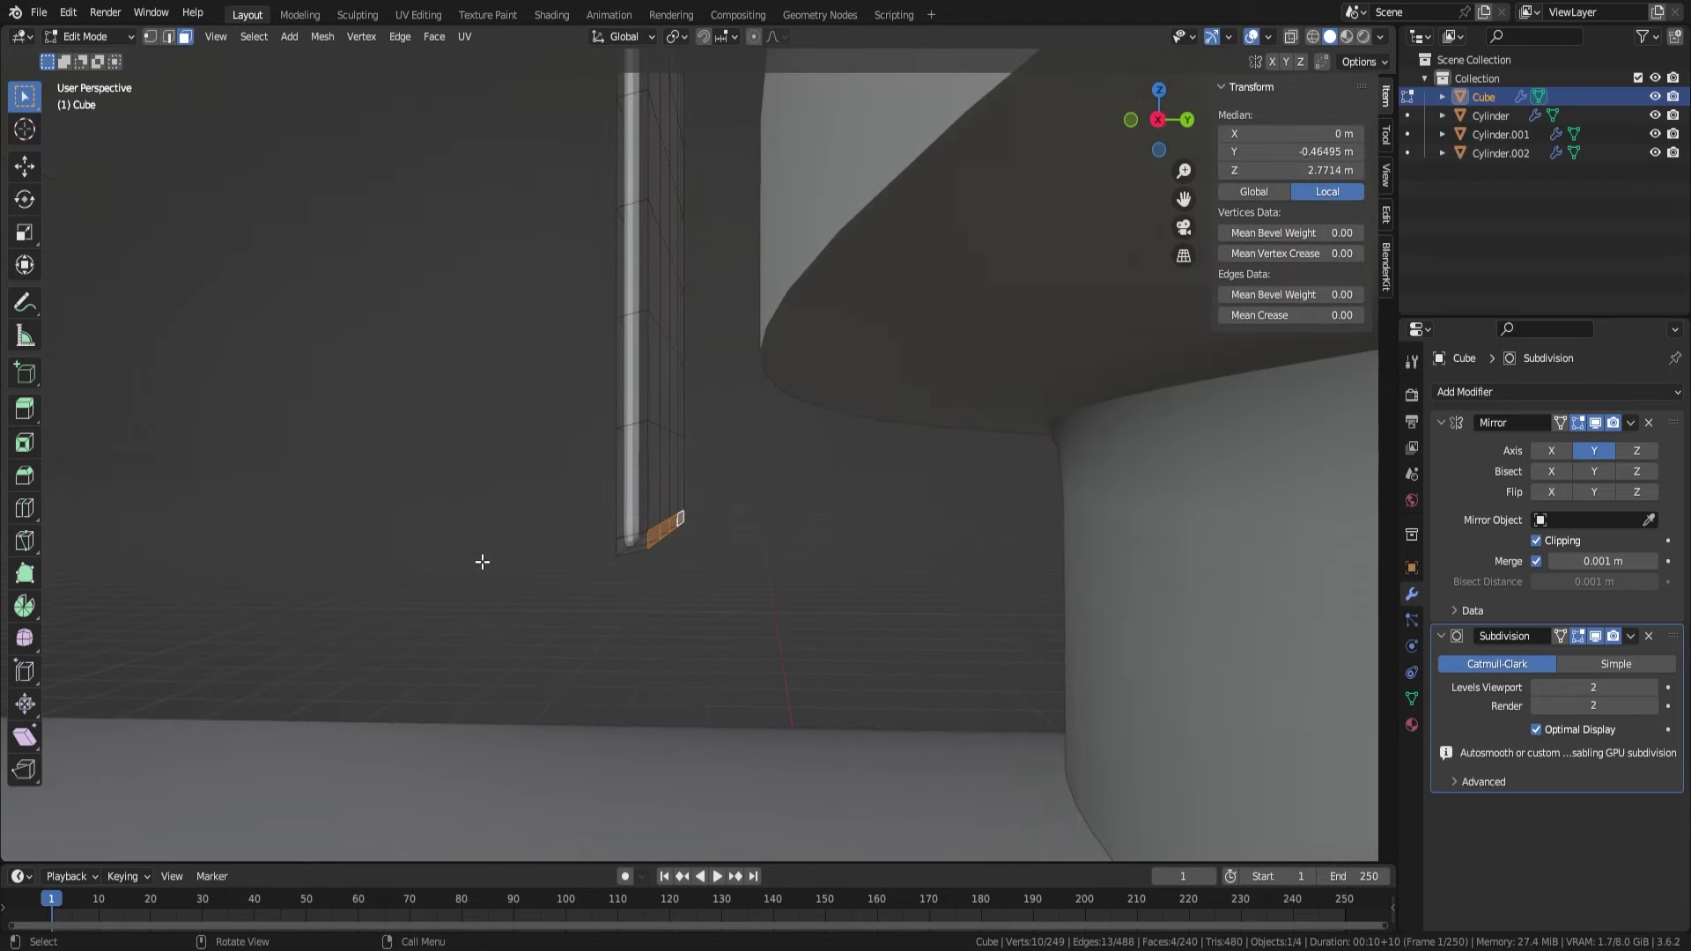
left_click(463, 492, "shift")
key("KP_3")
key("e")
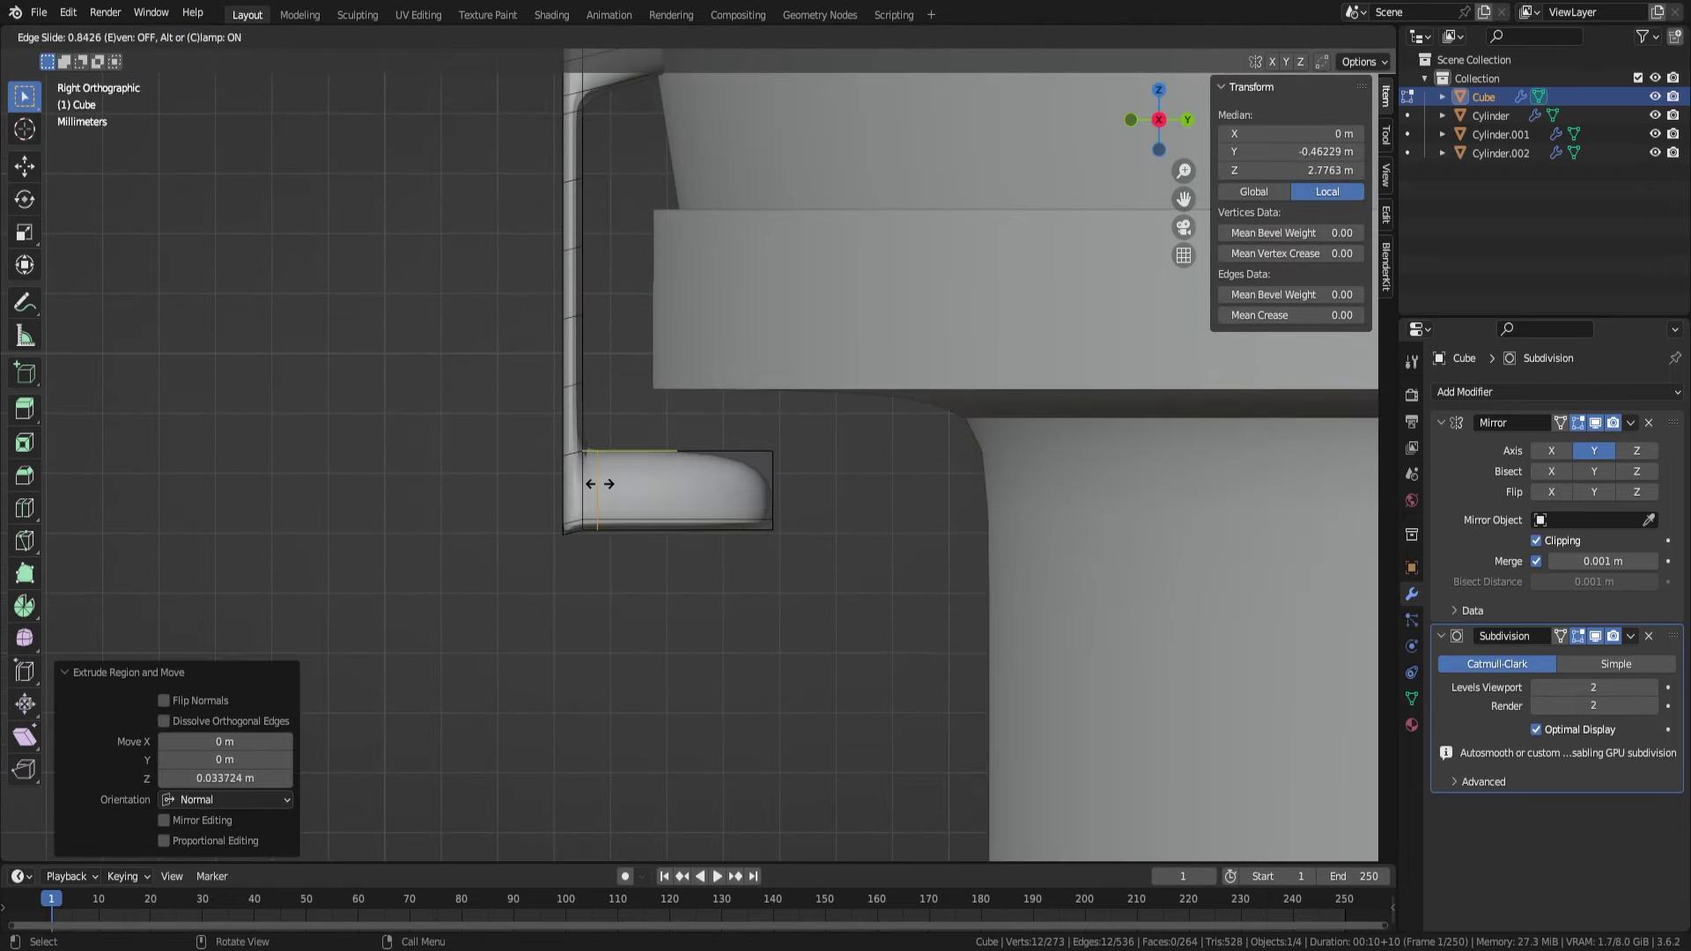
mouse_move(782, 548)
middle_mouse_down()
mouse_move(834, 494)
mouse_move(756, 510)
middle_mouse_up()
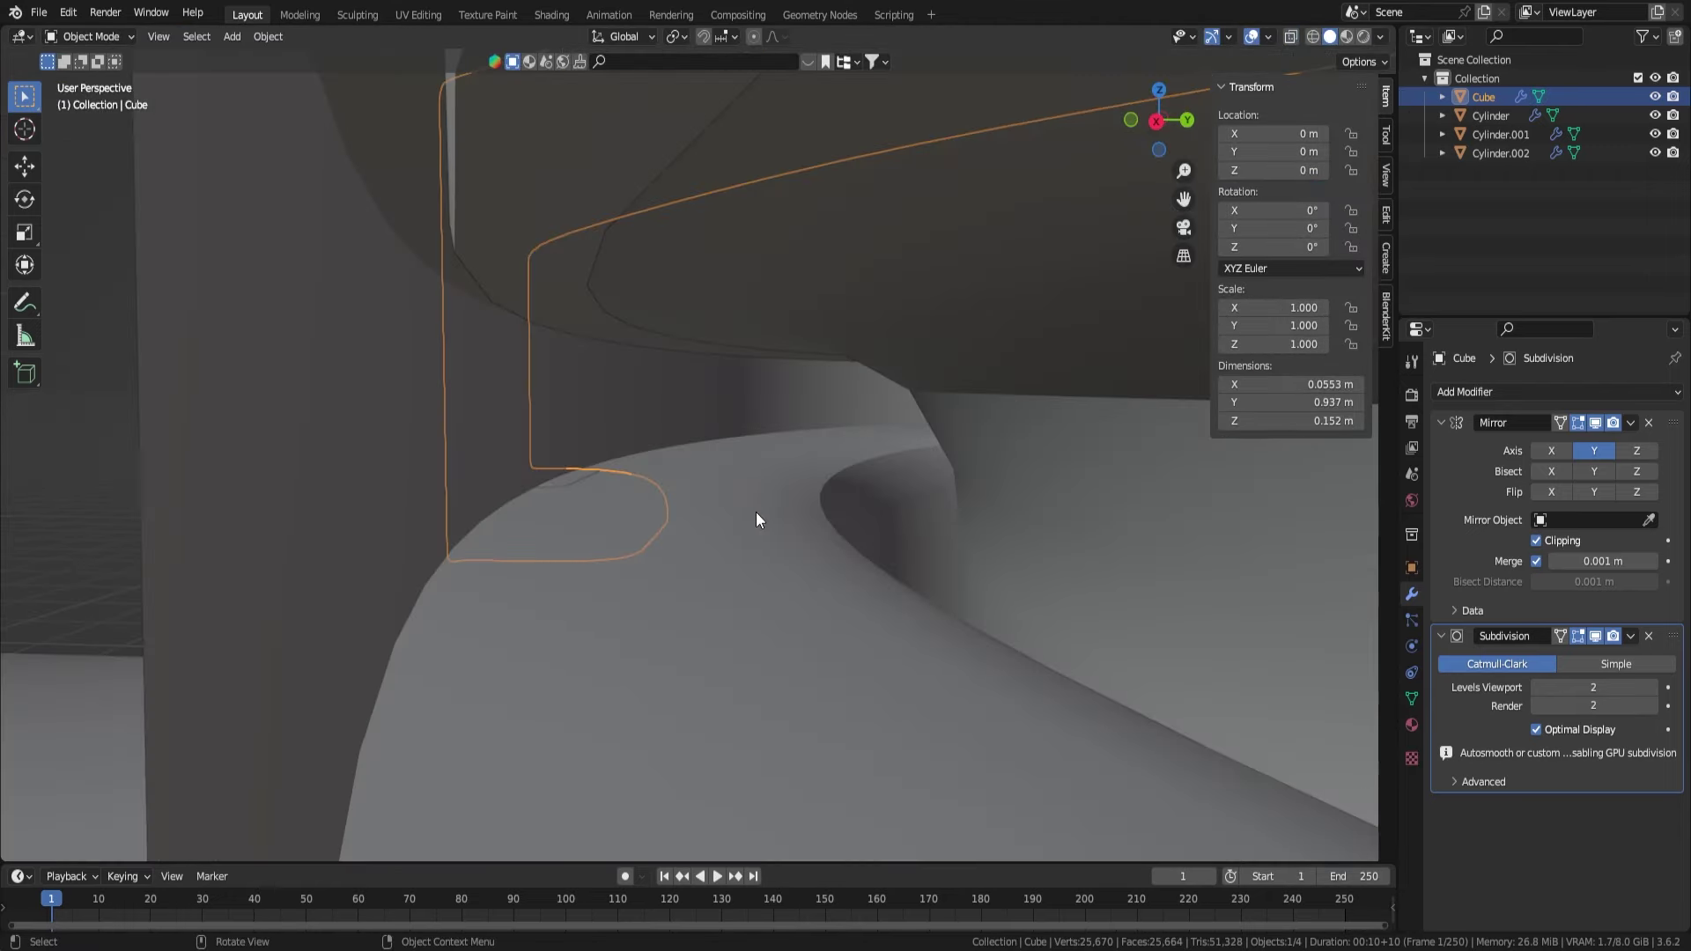
key("KP_3")
- Reposition the foot faces, then return to Object Mode and deselect everything
scroll(756, 510, "down", 3)
left_click_drag(592, 208, 676, 517)
left_click(699, 517)
key("Tab")
mouse_move(699, 517)
middle_mouse_down()
mouse_move(730, 516)
mouse_move(715, 536)
mouse_move(669, 494)
middle_mouse_up()
scroll(707, 578, "up", 4)
middle_click_drag(706, 578, 627, 458)
scroll(769, 462, "up", 2)
key("alt+a")
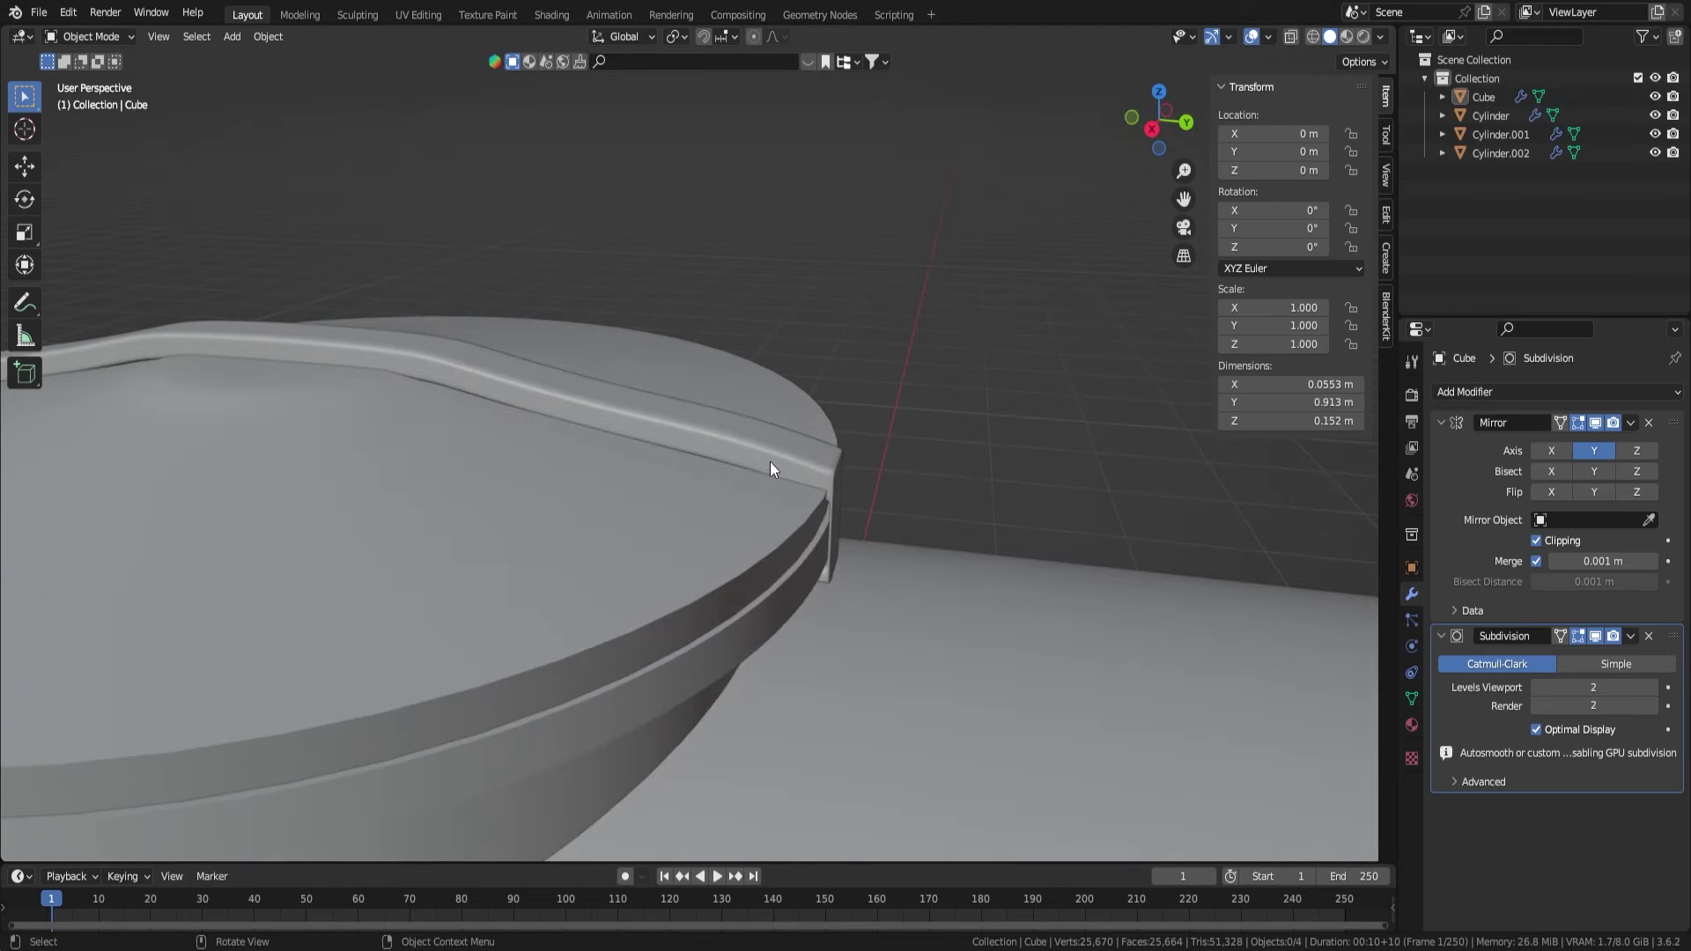
- Reselect the strap in Edit Mode and try raising the edge loop near its end
left_click(755, 466)
key("KP_3")
key("Tab")
scroll(612, 422, "up", 3)
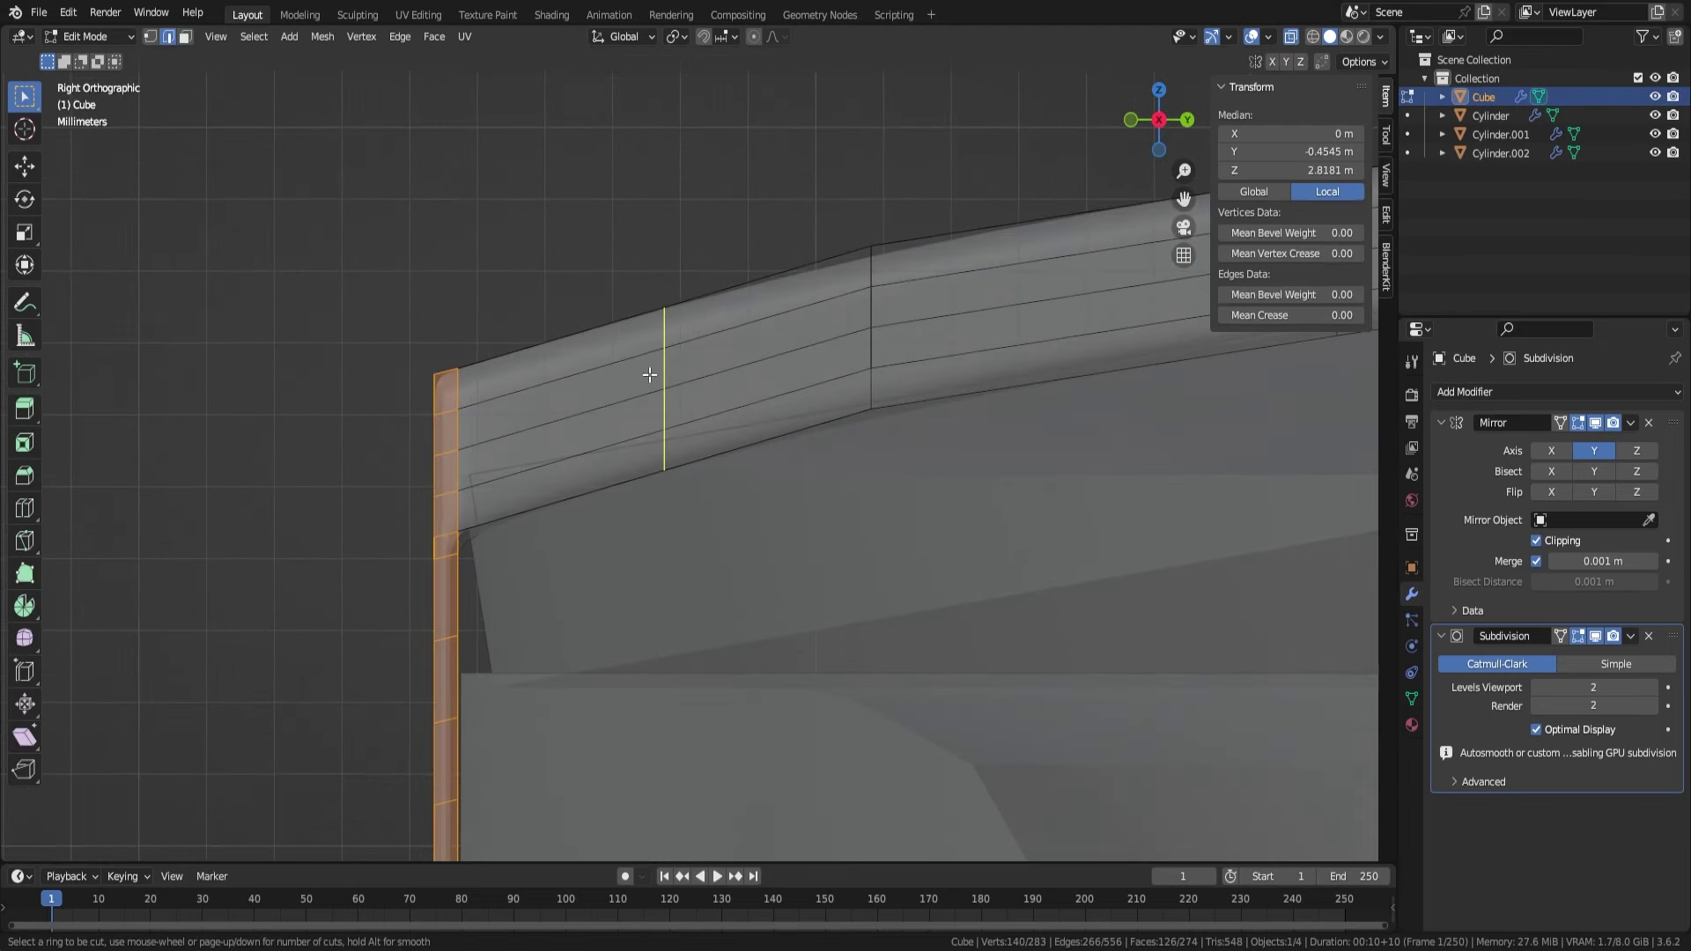
left_click_drag(521, 291, 522, 292)
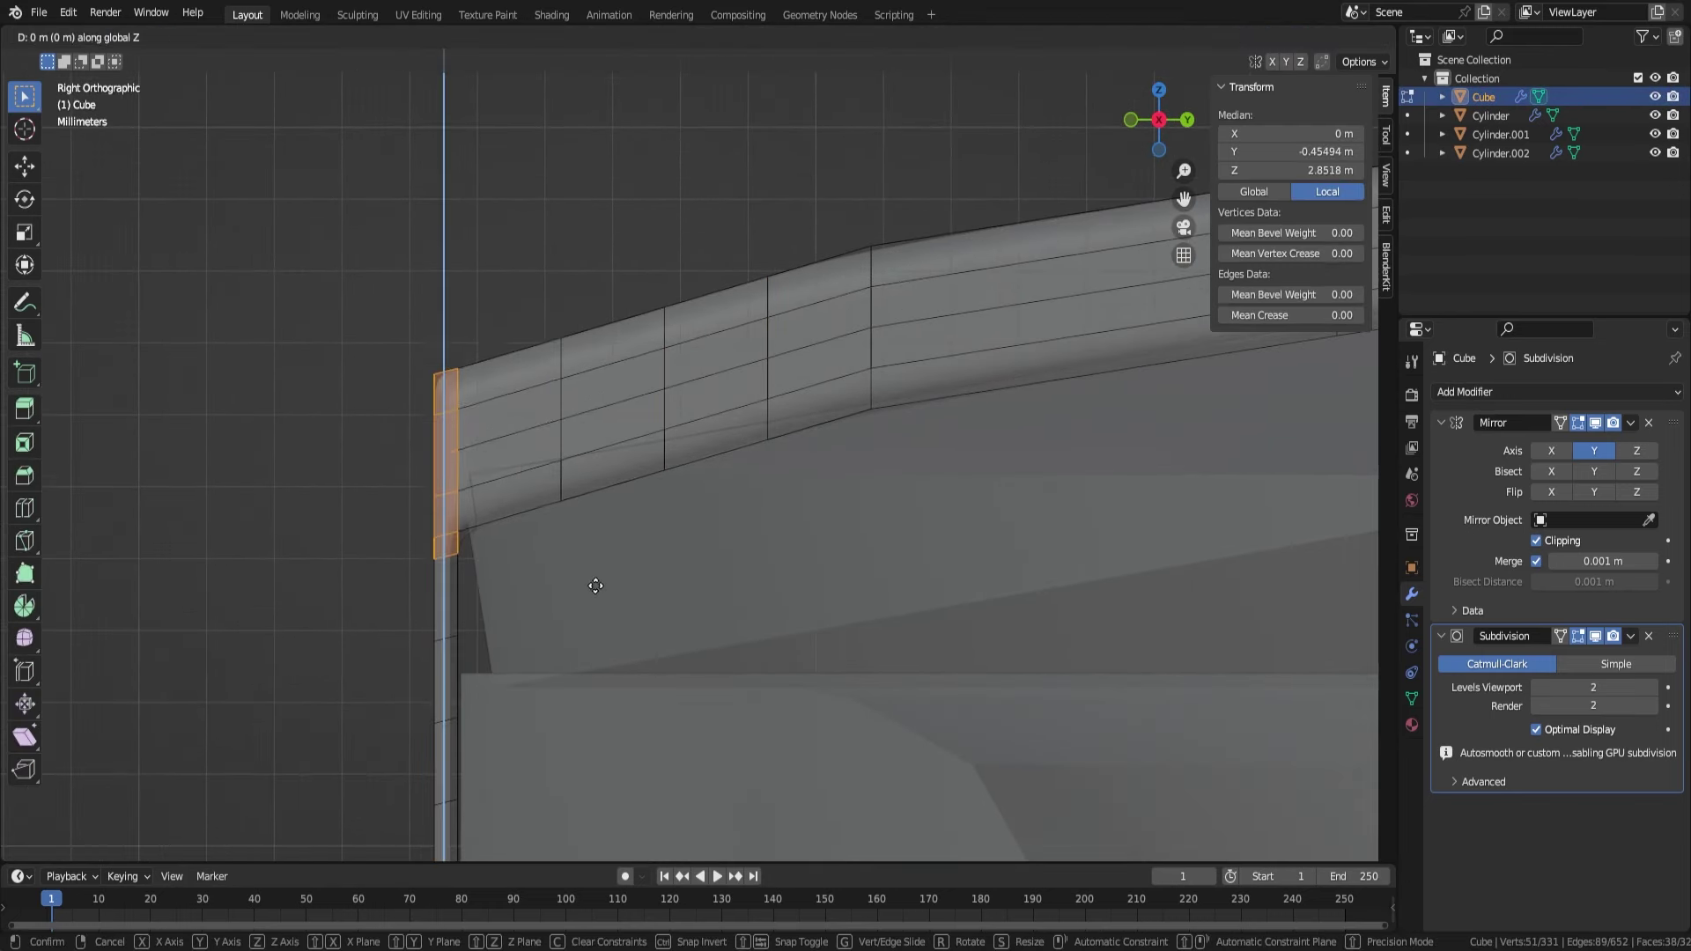
key("Escape")
key("ctrl+z")
key("g")
key("z")
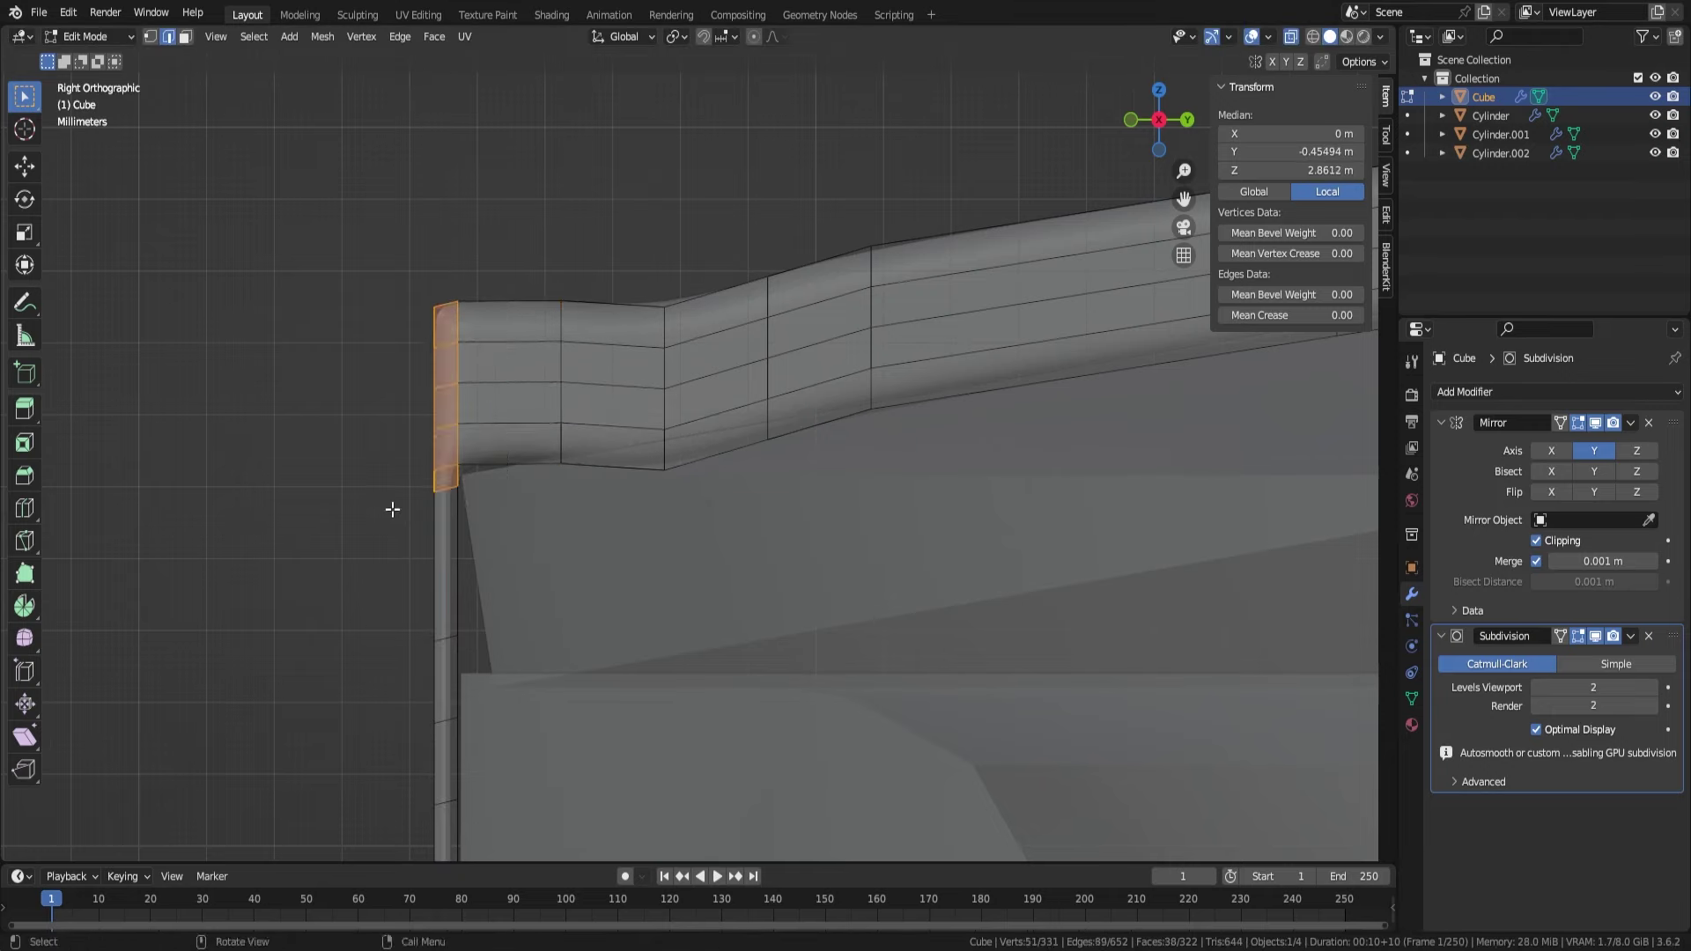
left_click(627, 245)
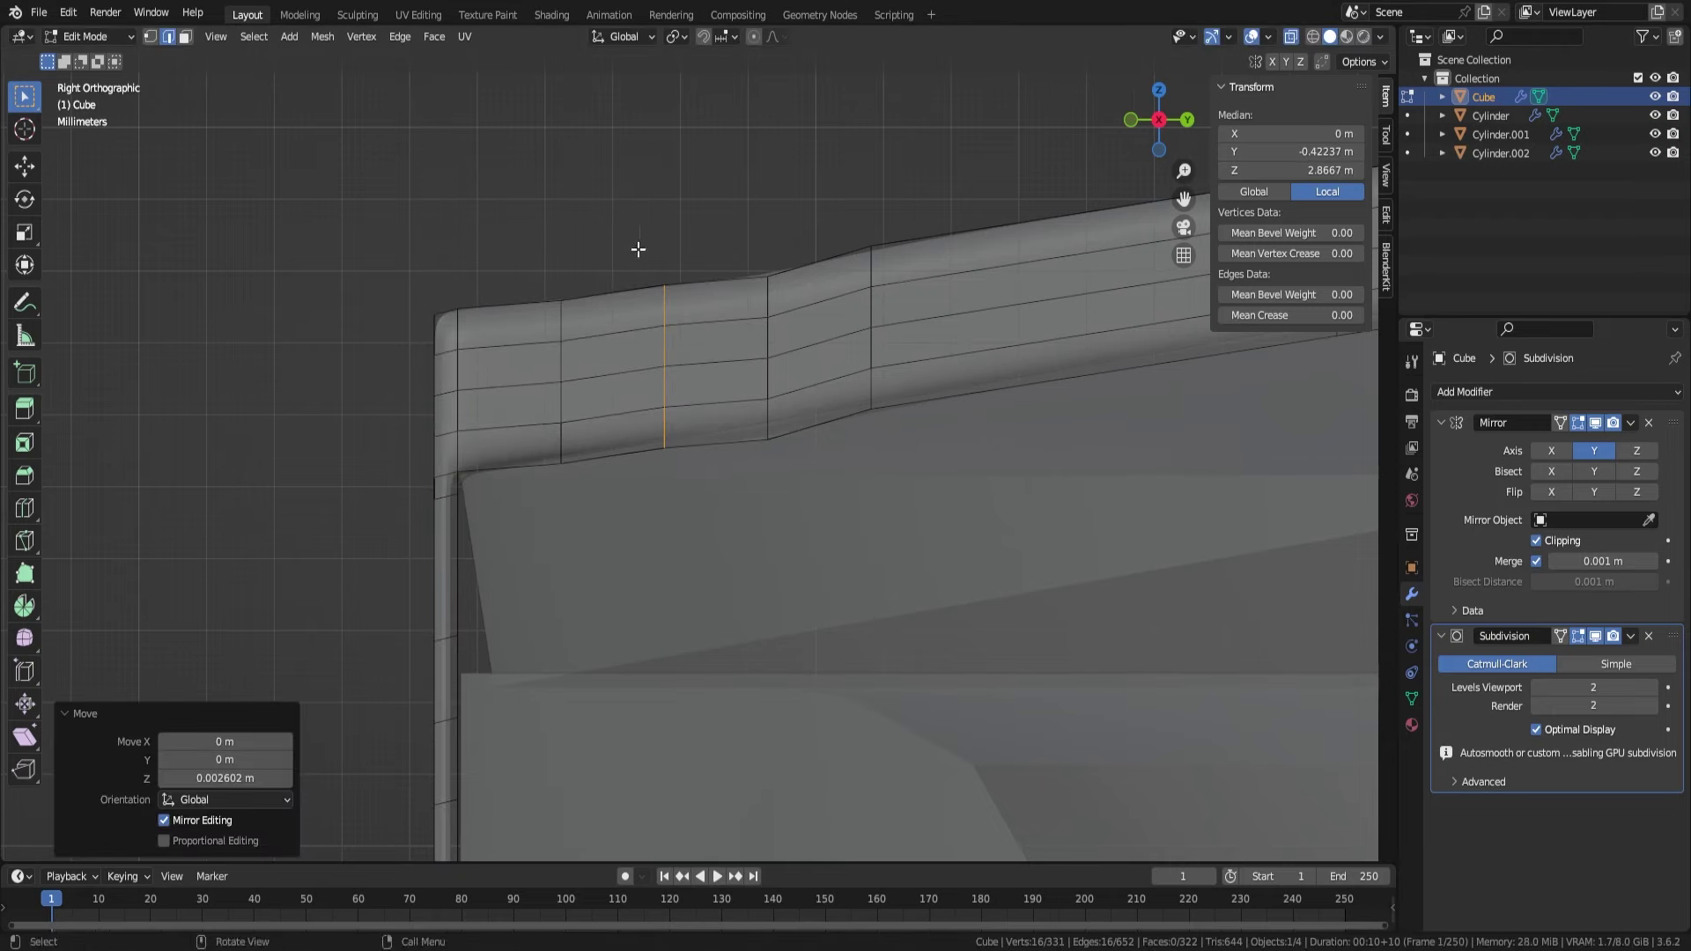
right_click(741, 244)
- Select the strap's end section, an edge loop, and the hooked end for separating
mouse_move(742, 244)
middle_mouse_down()
mouse_move(1009, 546)
mouse_move(721, 511)
mouse_move(774, 510)
mouse_move(684, 529)
middle_mouse_up()
key("KP_3")
left_click_drag(669, 363, 460, 703)
mouse_move(461, 702)
middle_mouse_down()
mouse_move(642, 604)
mouse_move(604, 604)
mouse_move(672, 479)
middle_mouse_up()
key("v")
key("1")
left_click(655, 475, "alt")
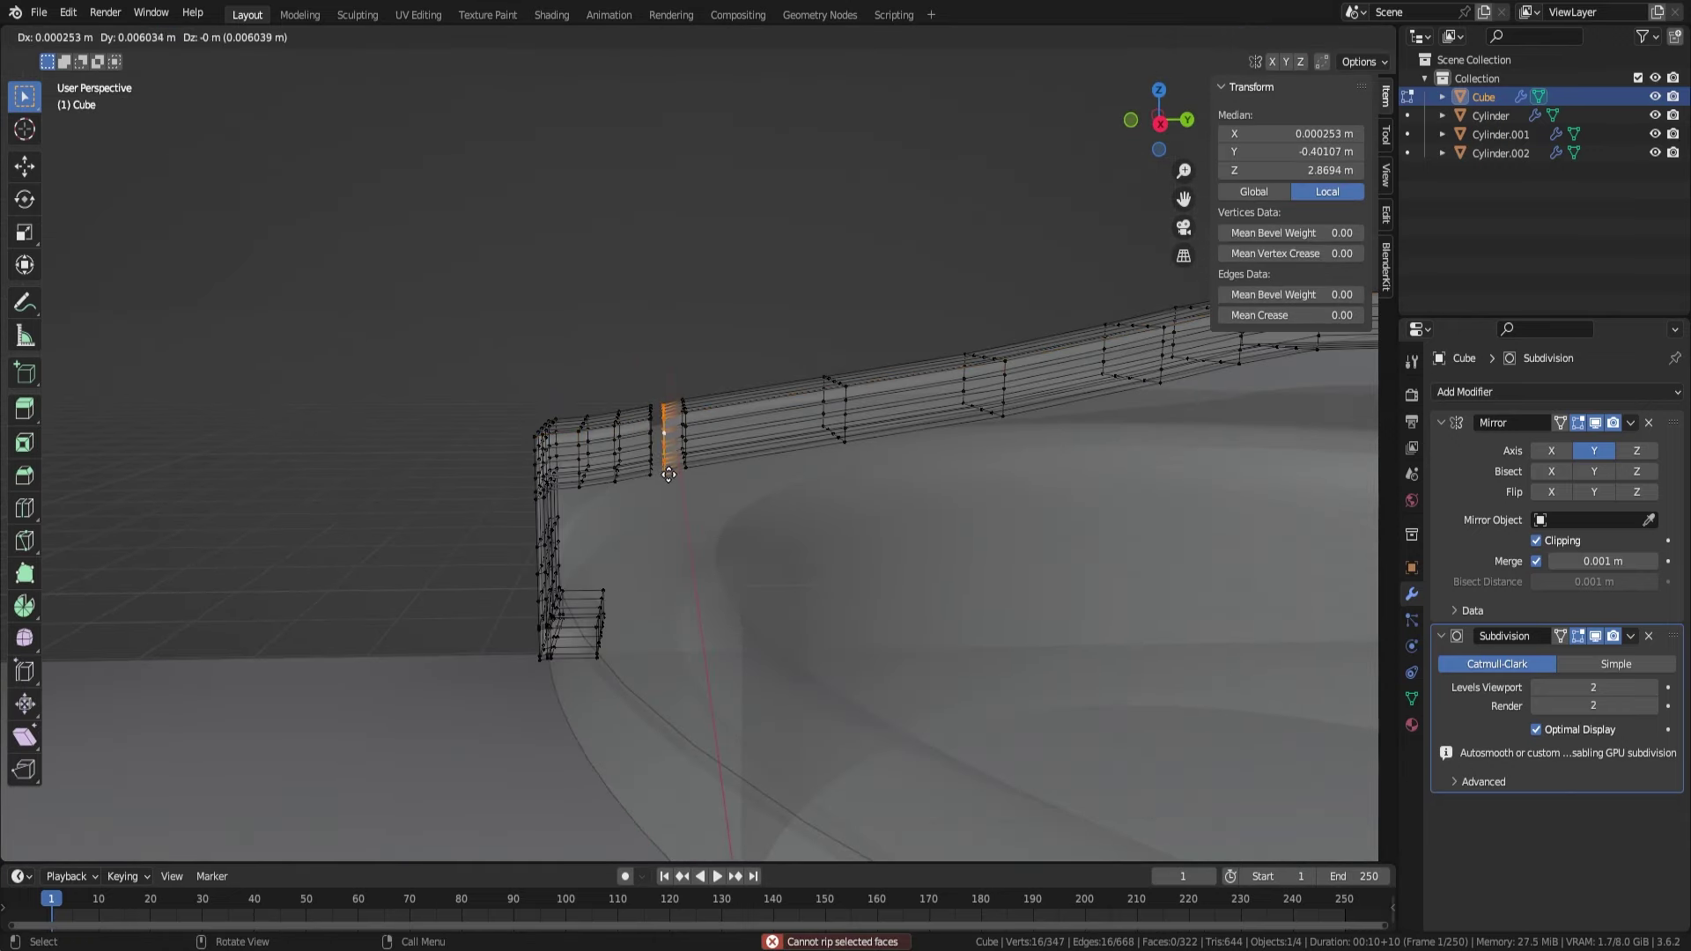
key("KP_3")
left_click_drag(495, 358, 676, 612)
- Separate the strap's hooked end into its own clasp object and narrow it along X
key("p")
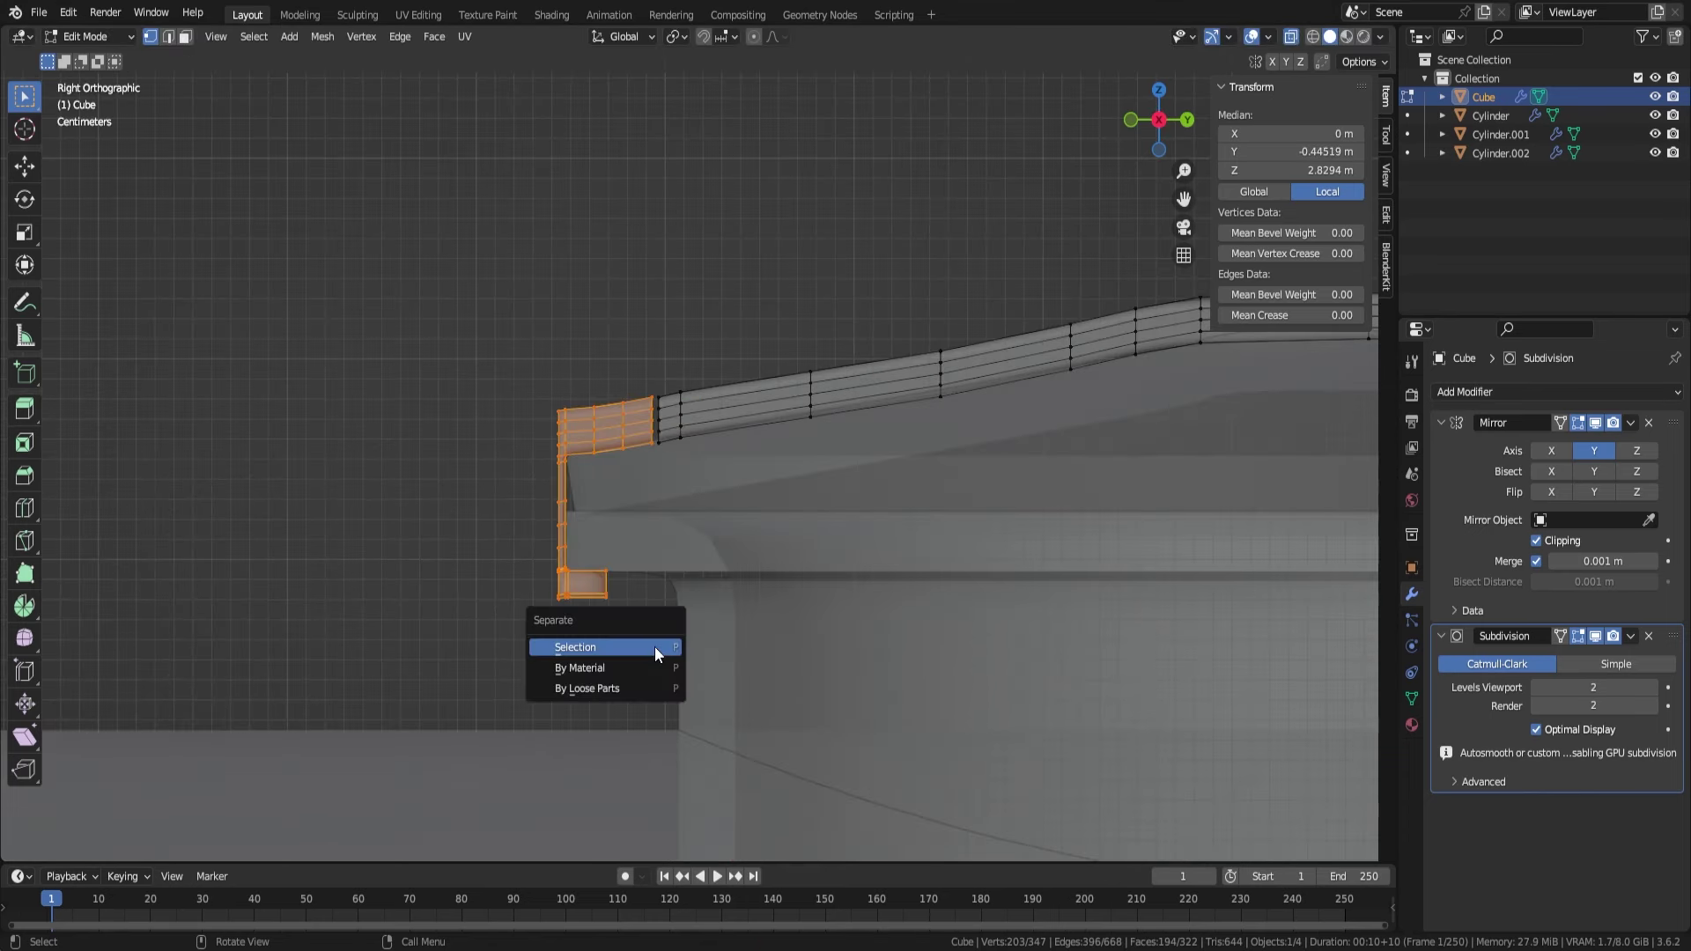
left_click(654, 646)
key("Tab")
key("KP_7")
key("a")
middle_click_drag(795, 588, 679, 571, "shift")
key("s")
key("x")
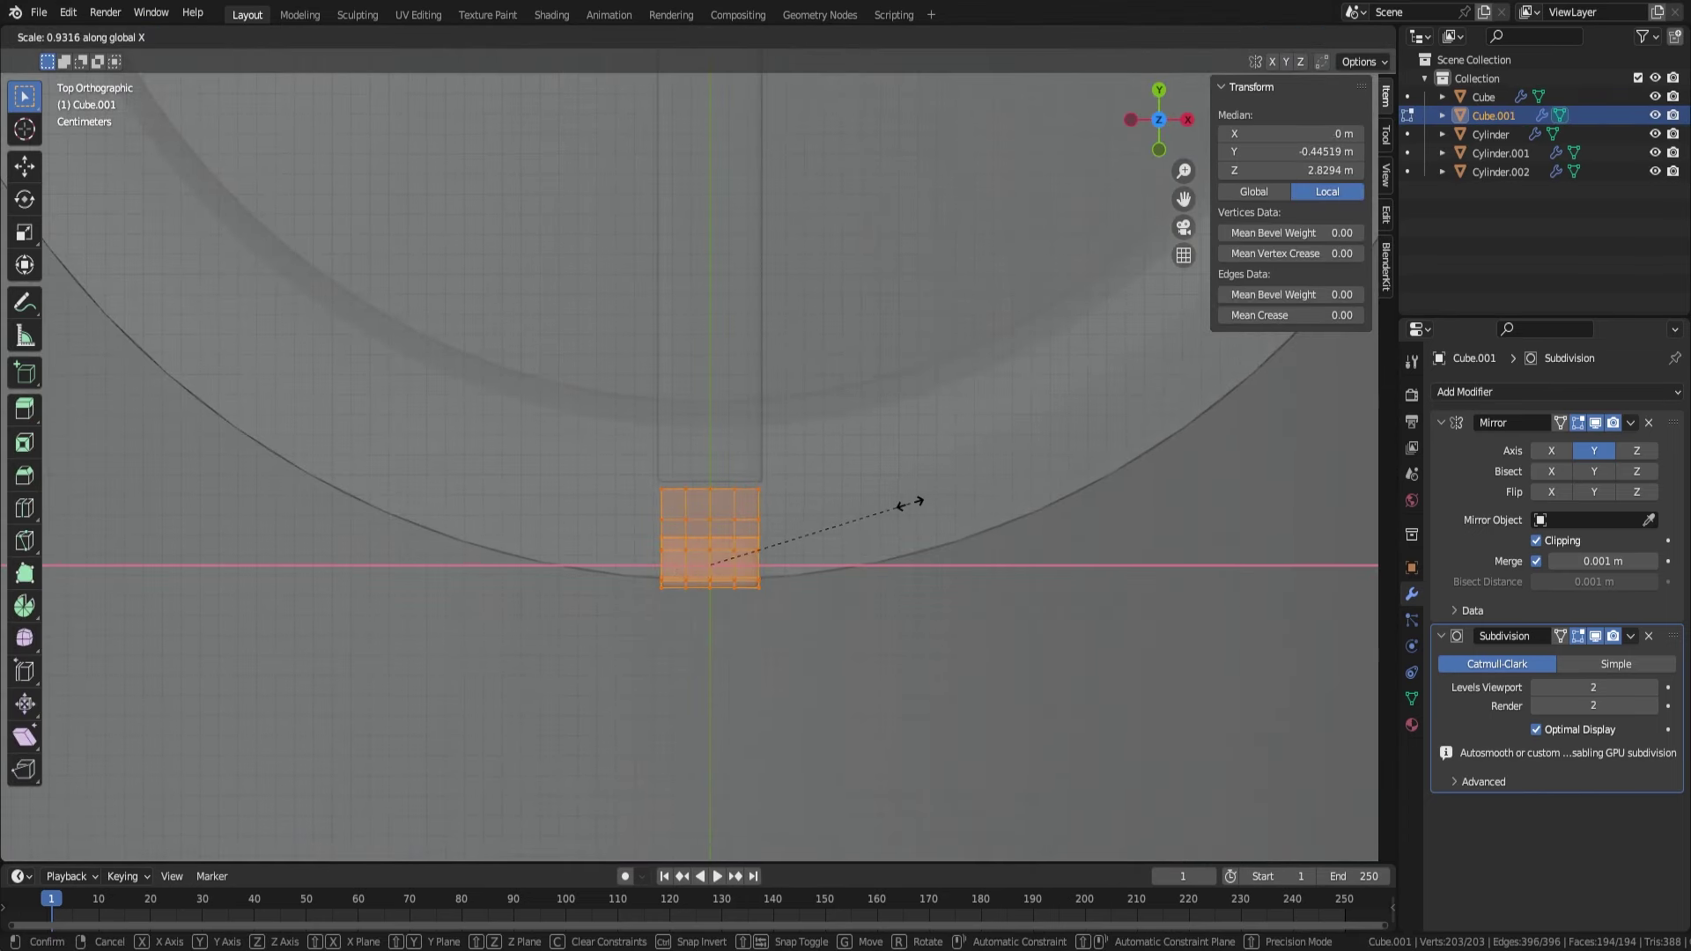
left_click(908, 505)
- Scale the clasp vertically and shrink its top end vertices from the side view
middle_click_drag(908, 504, 773, 438)
key("KP_3")
scroll(695, 392, "up", 2)
key("s")
key("z")
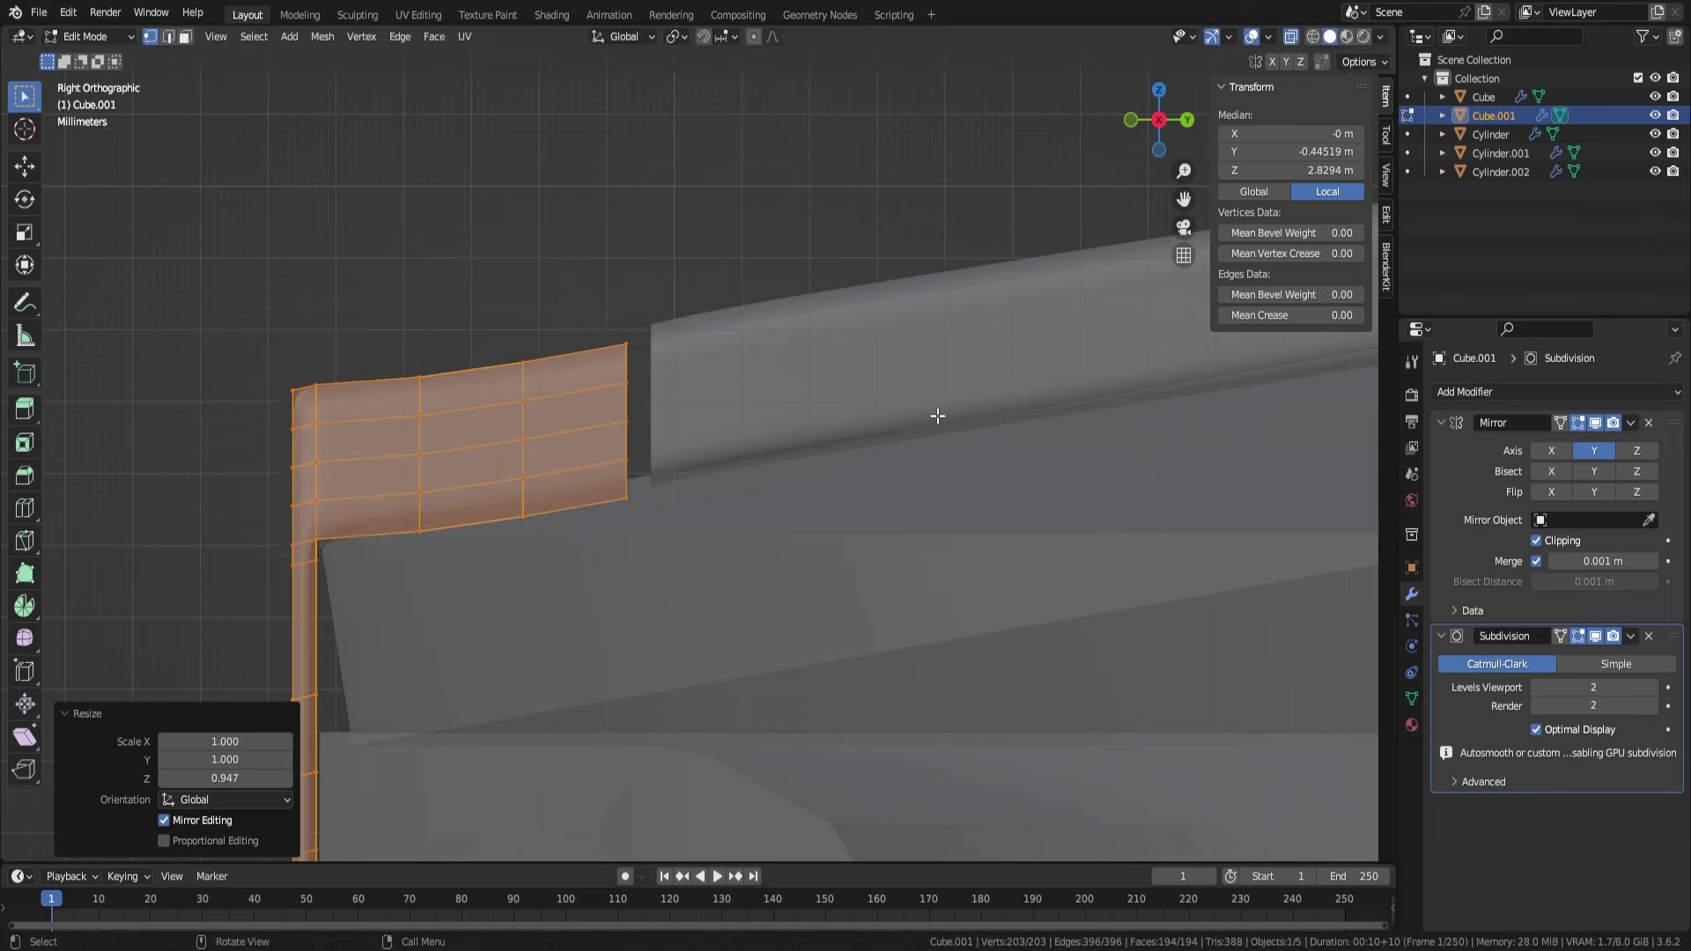
mouse_move(937, 416)
middle_mouse_down()
mouse_move(567, 577)
mouse_move(616, 585)
mouse_move(616, 555)
middle_mouse_up()
left_click(662, 423)
left_click_drag(715, 324, 547, 527)
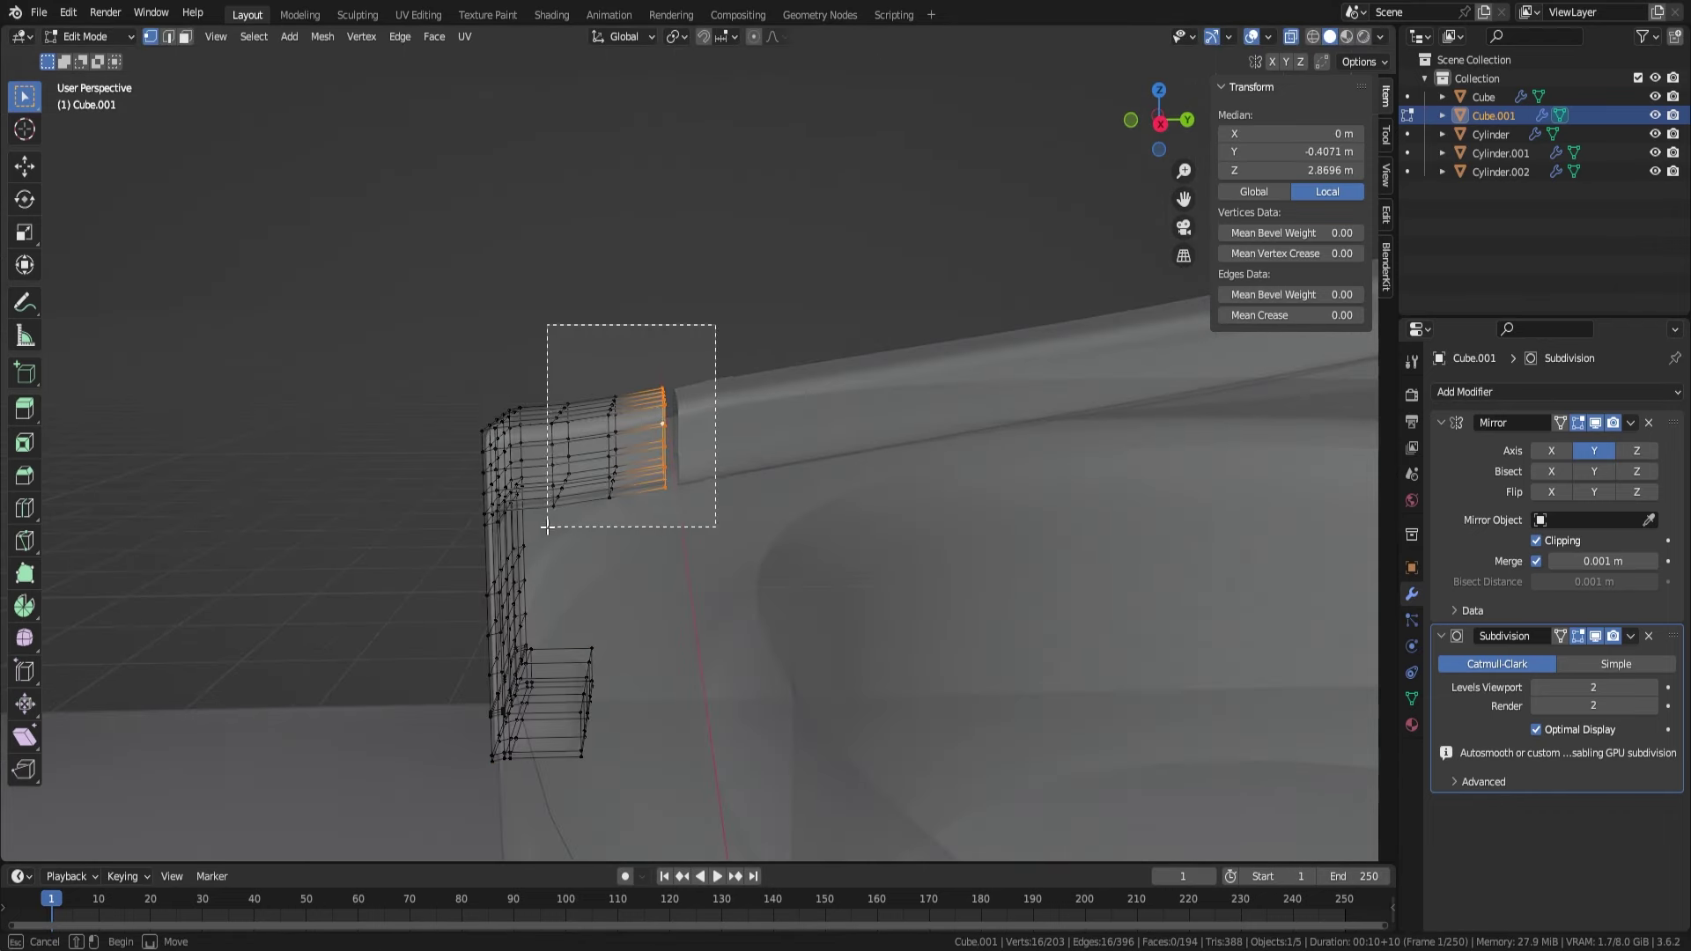
middle_click_drag(547, 526, 1036, 542)
key("s")
left_click(1005, 543)
- Move the clasp's end vertices into place and return to Object Mode
key("KP_3")
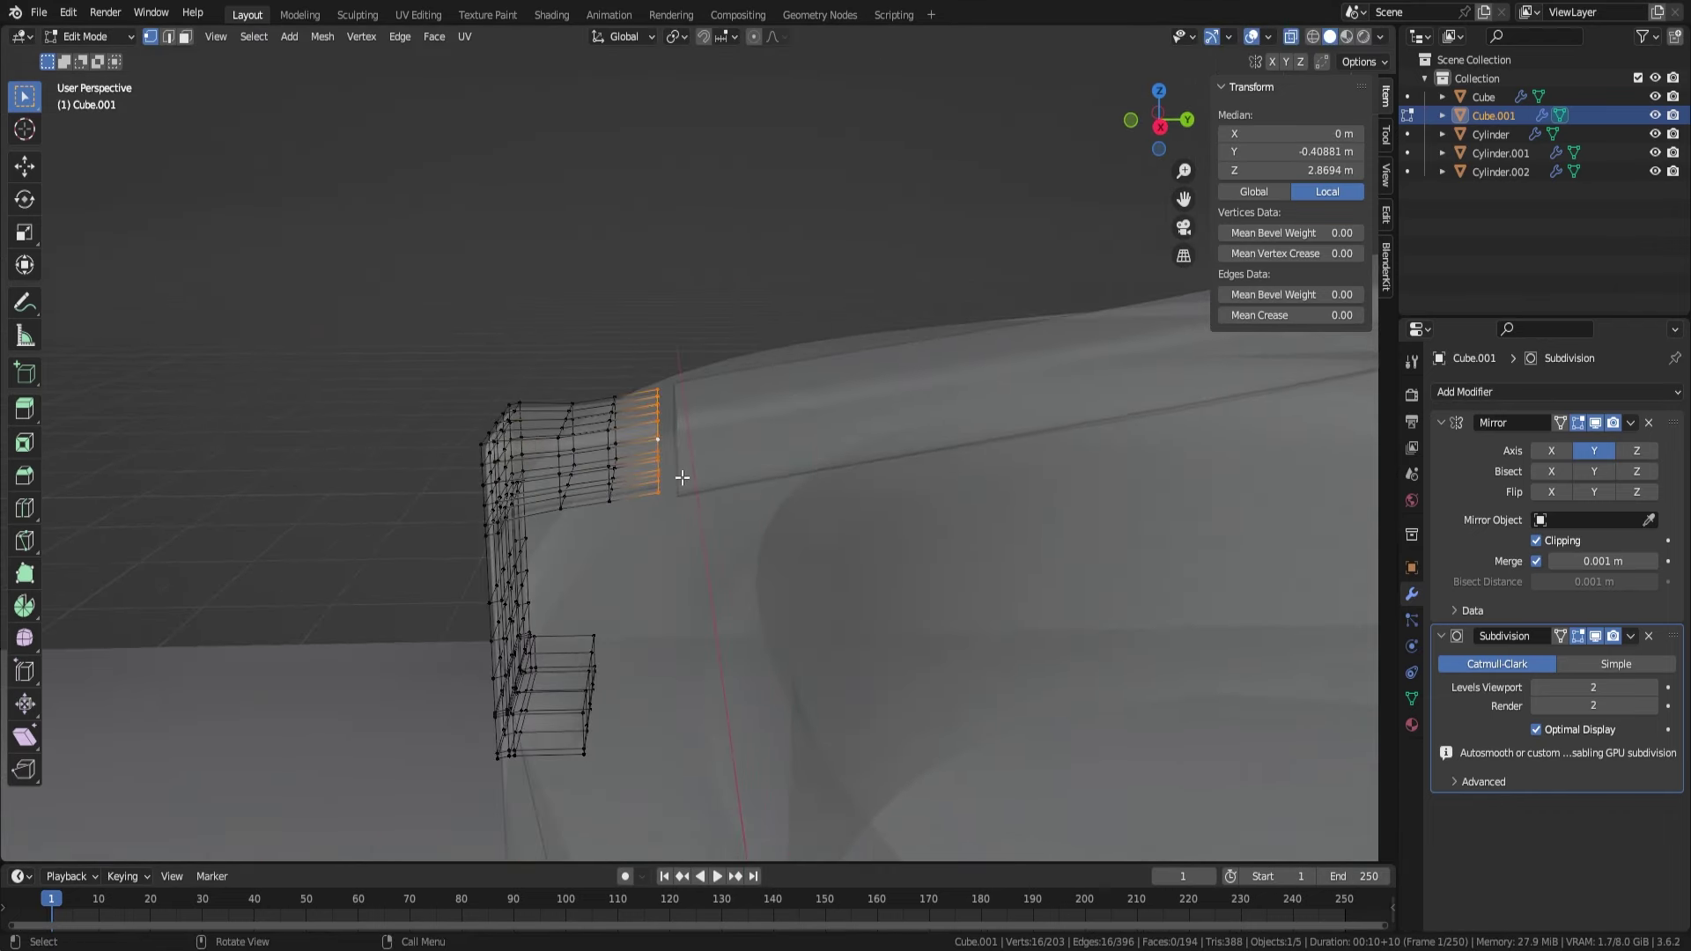
key("g")
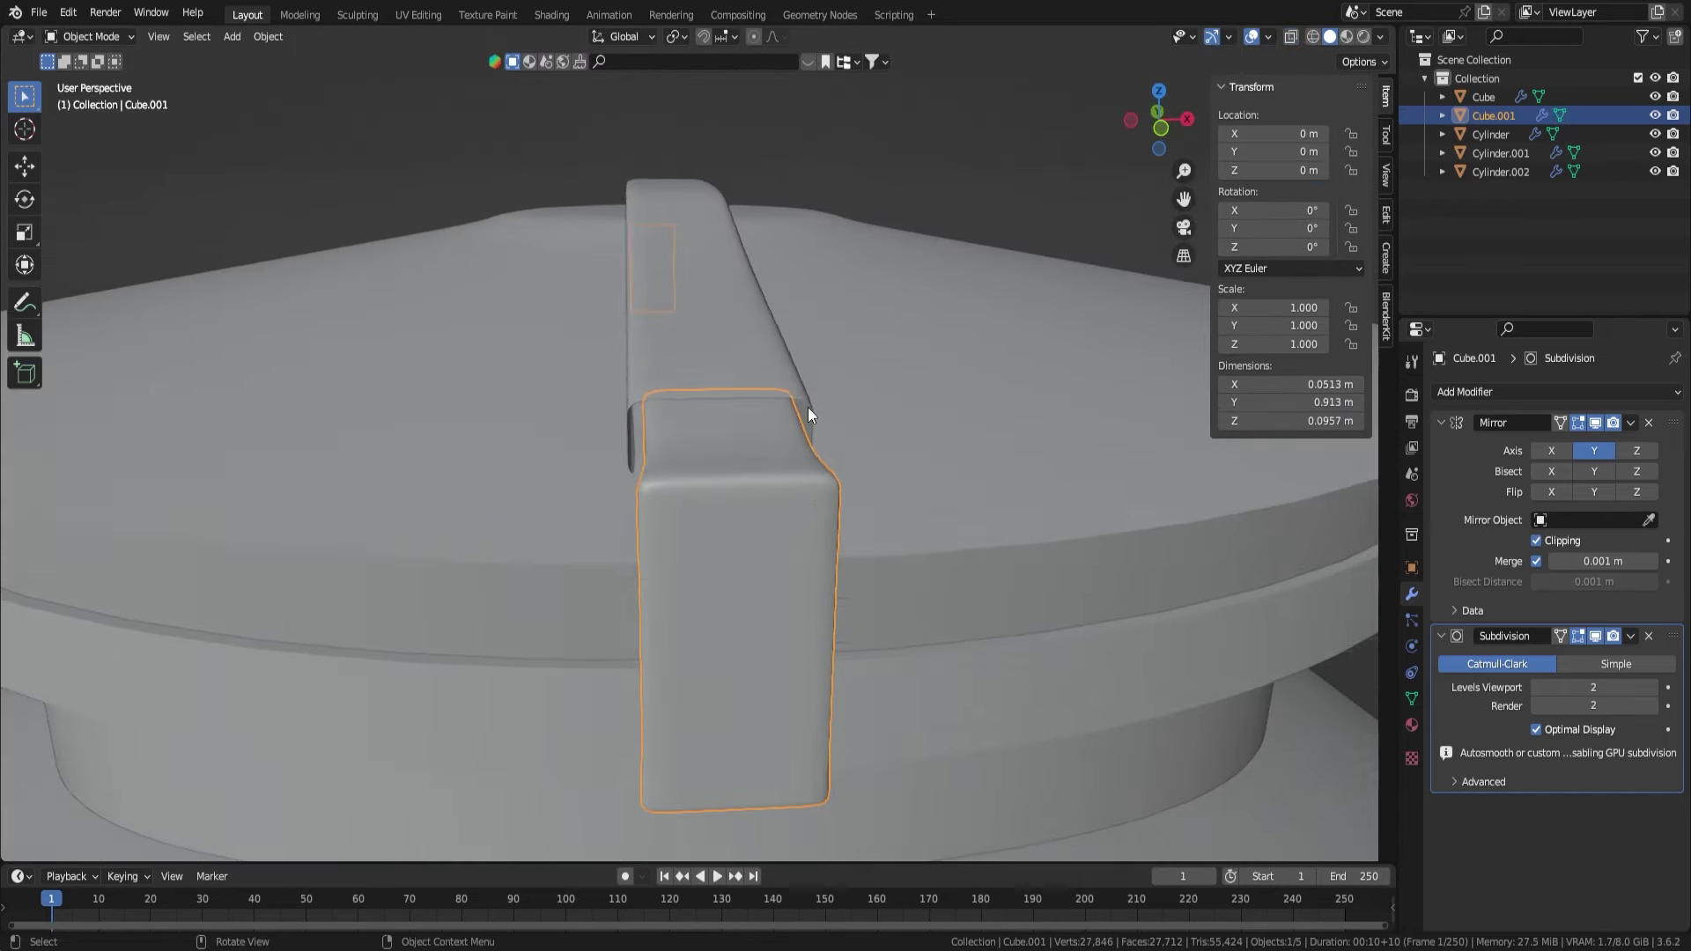
left_click(836, 439)
key("Tab")
mouse_move(883, 464)
middle_mouse_down()
mouse_move(1001, 453)
mouse_move(789, 481)
middle_mouse_up()
key("KP_1")
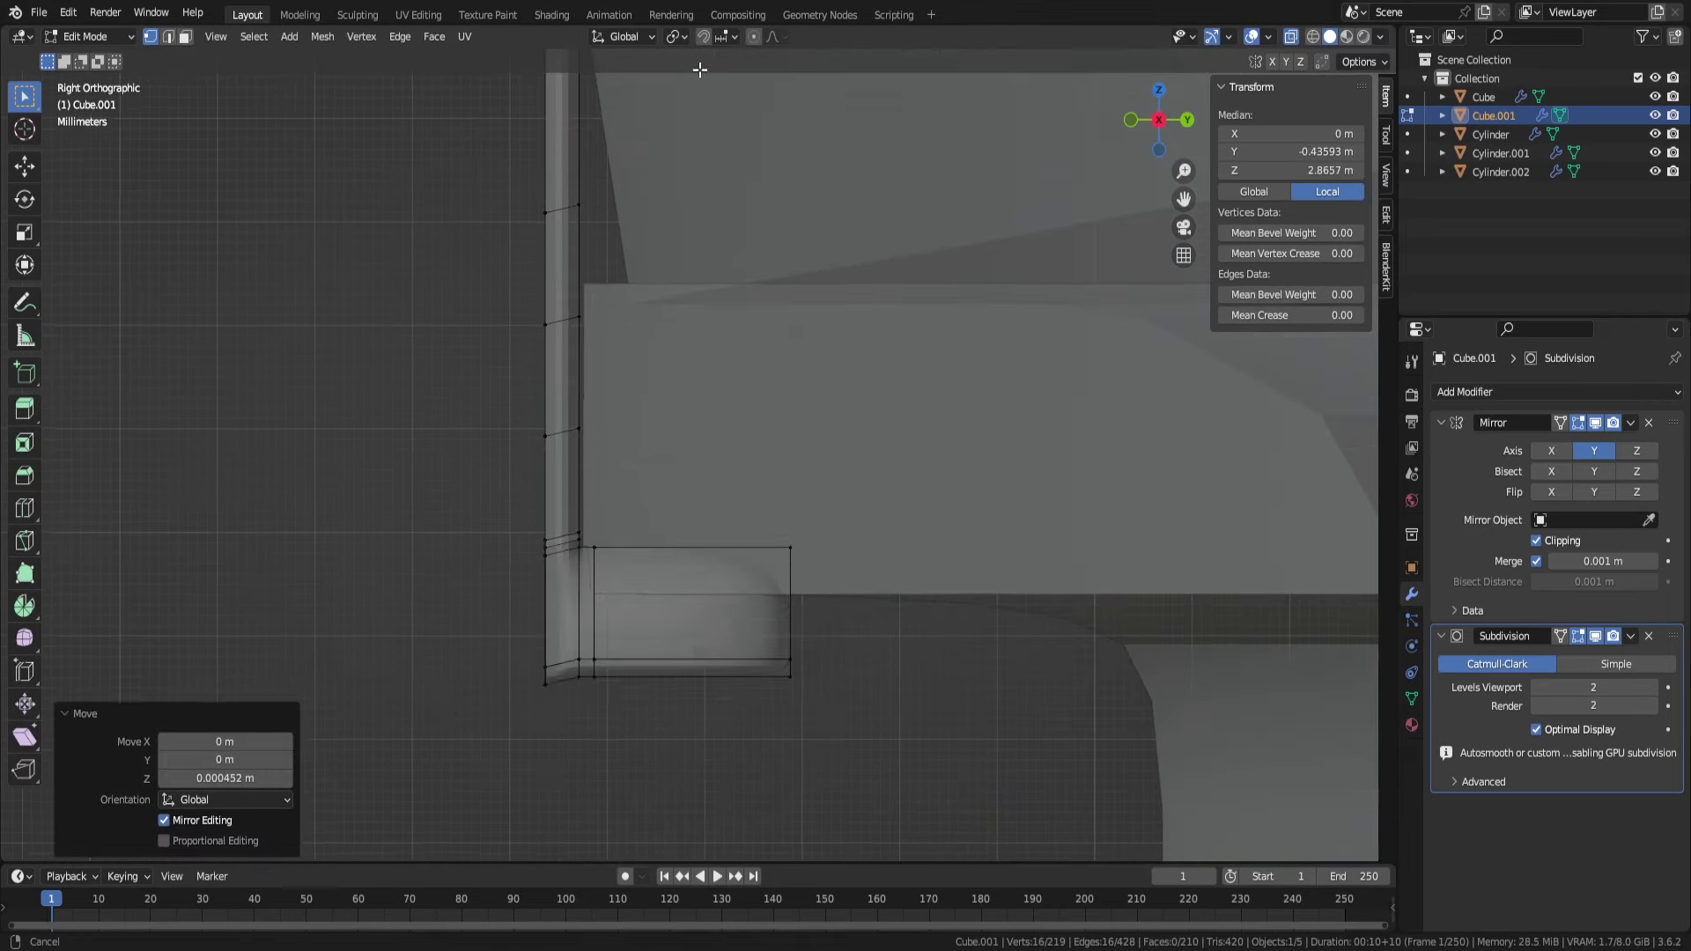
- Add an edge loop near the clasp foot and box-select its bottom edges
key("ctrl+r")
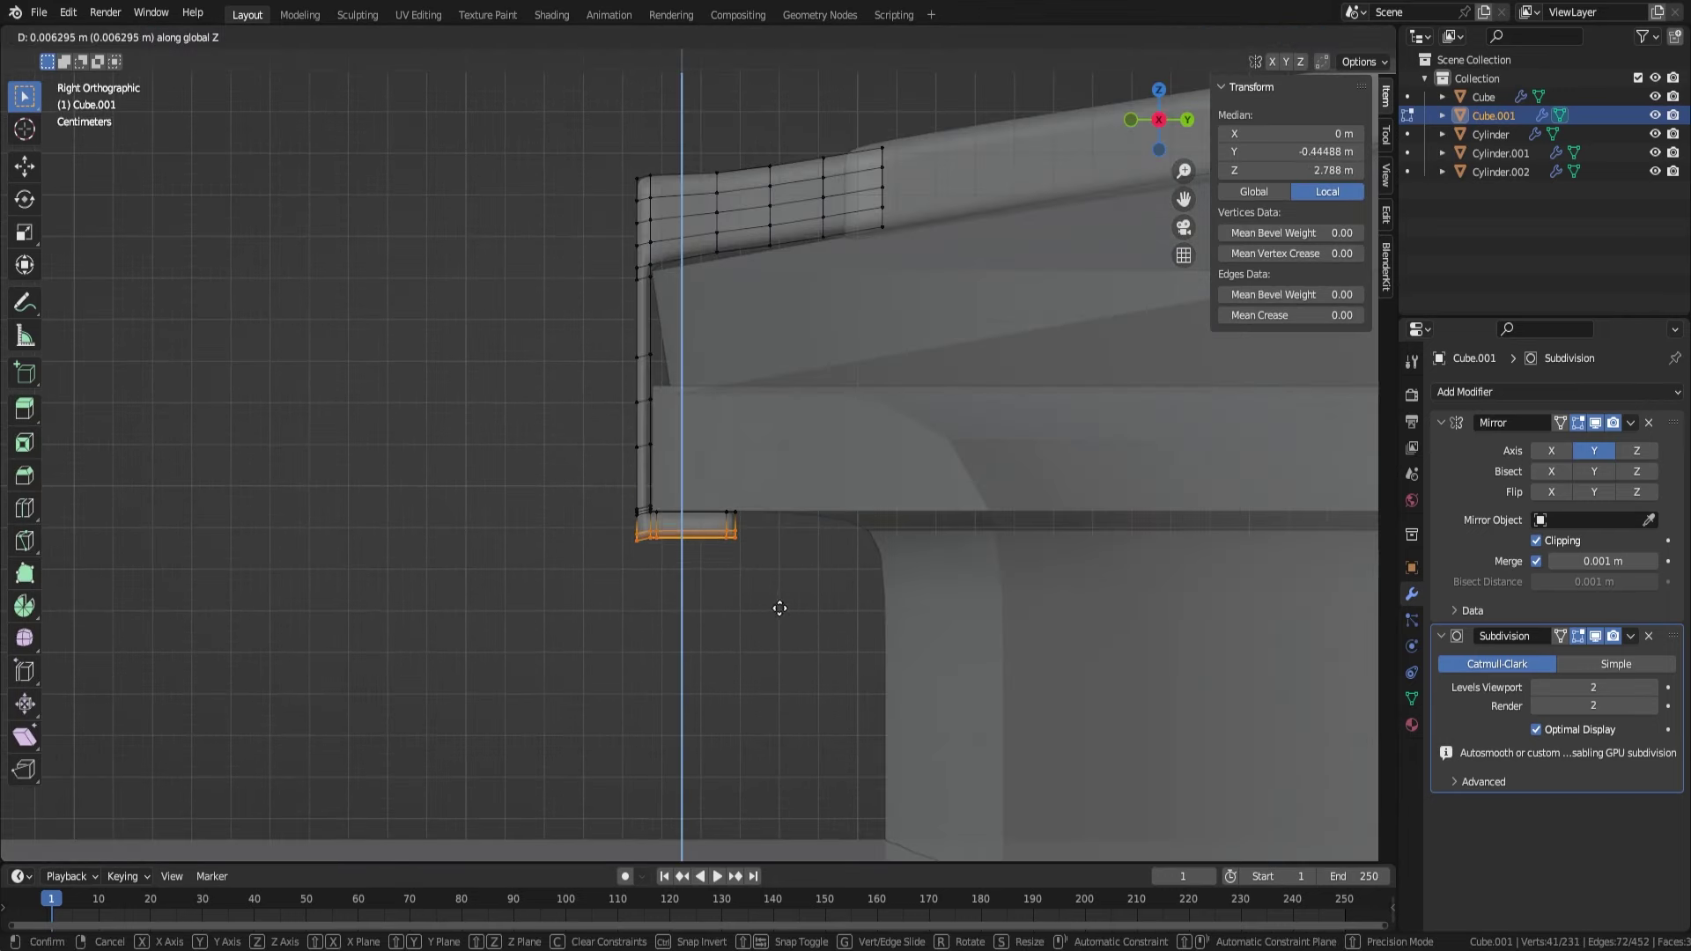
mouse_move(765, 583)
middle_mouse_down()
mouse_move(832, 622)
mouse_move(773, 590)
middle_mouse_up()
left_click(773, 590)
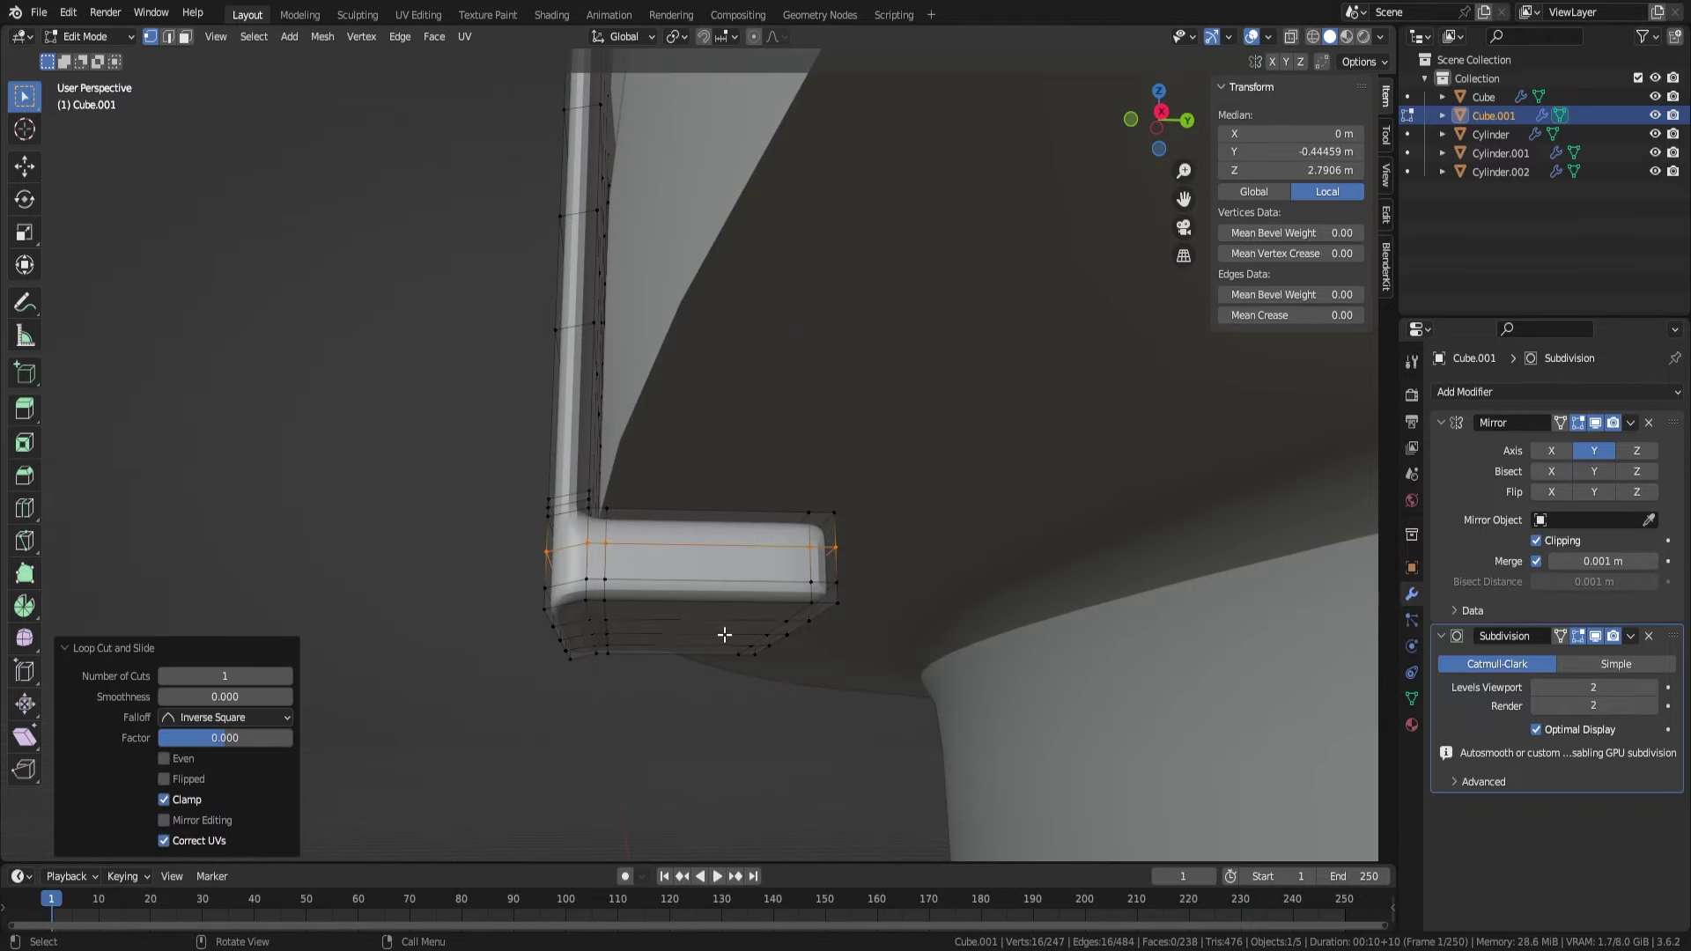
key("KP_3")
scroll(818, 771, "down", 3)
mouse_move(1294, 656)
left_mouse_down()
mouse_move(555, 581)
mouse_move(571, 528)
left_mouse_up()
key("s")
scroll(674, 552, "up", 3)
- Flatten the strap's slanted corner edge with scale Z 0 and nudge its top edge
key("s")
key("z")
key("0")
key("Return")
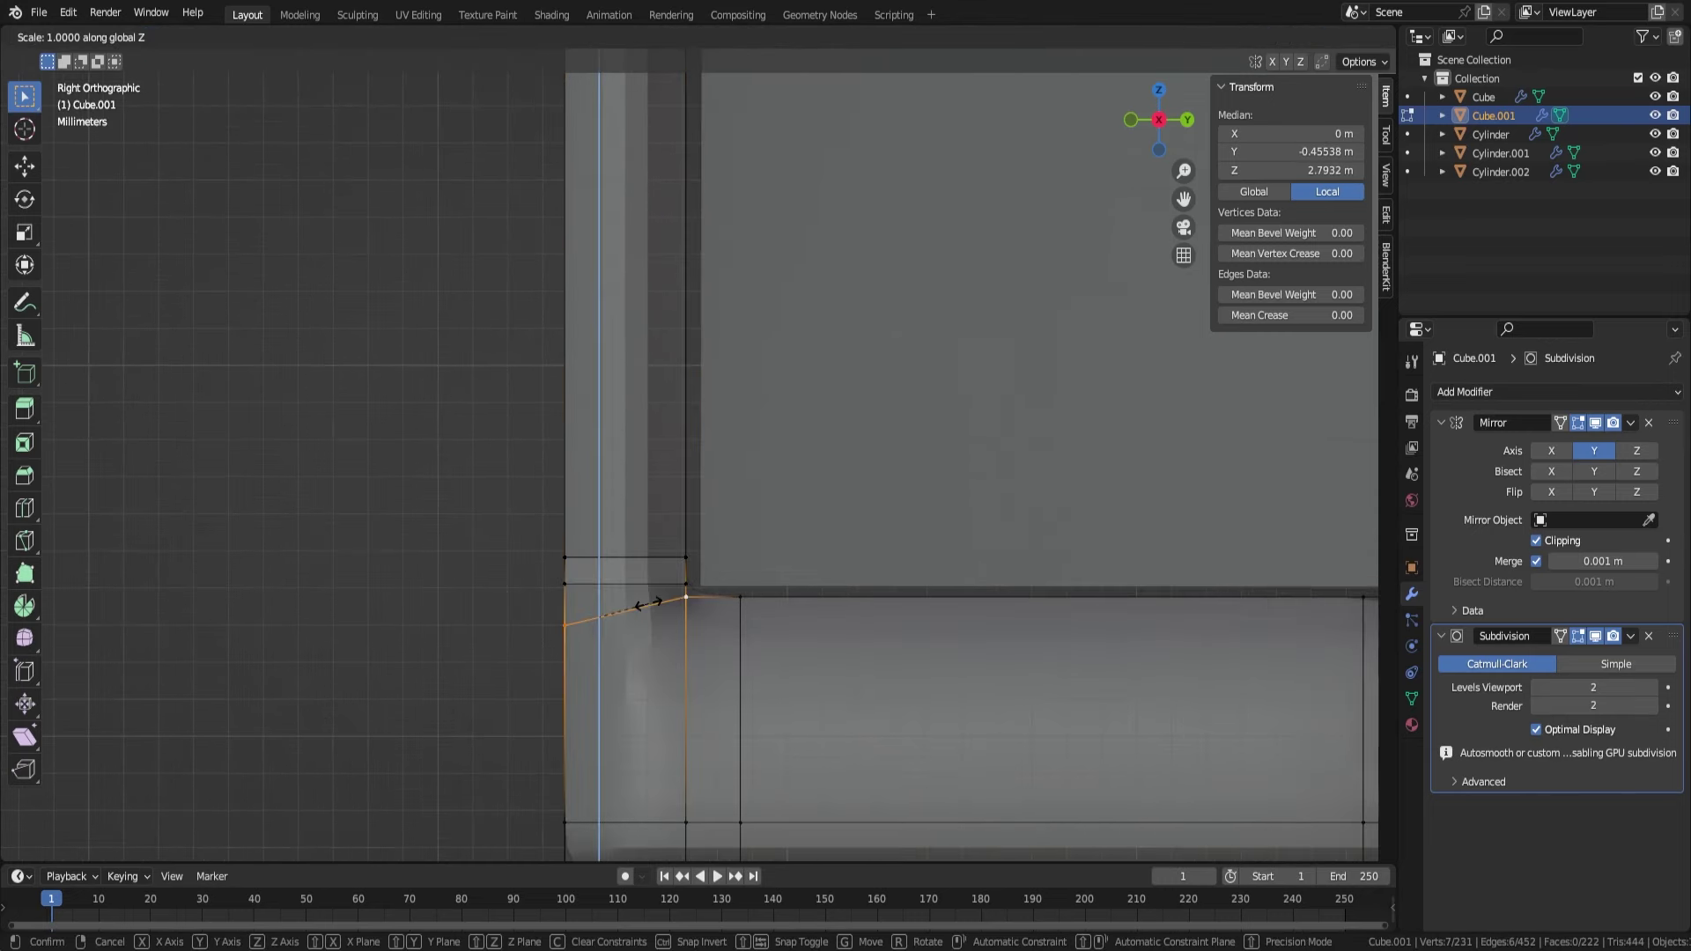
middle_click_drag(645, 593, 941, 638)
key("KP_1")
key("KP_3")
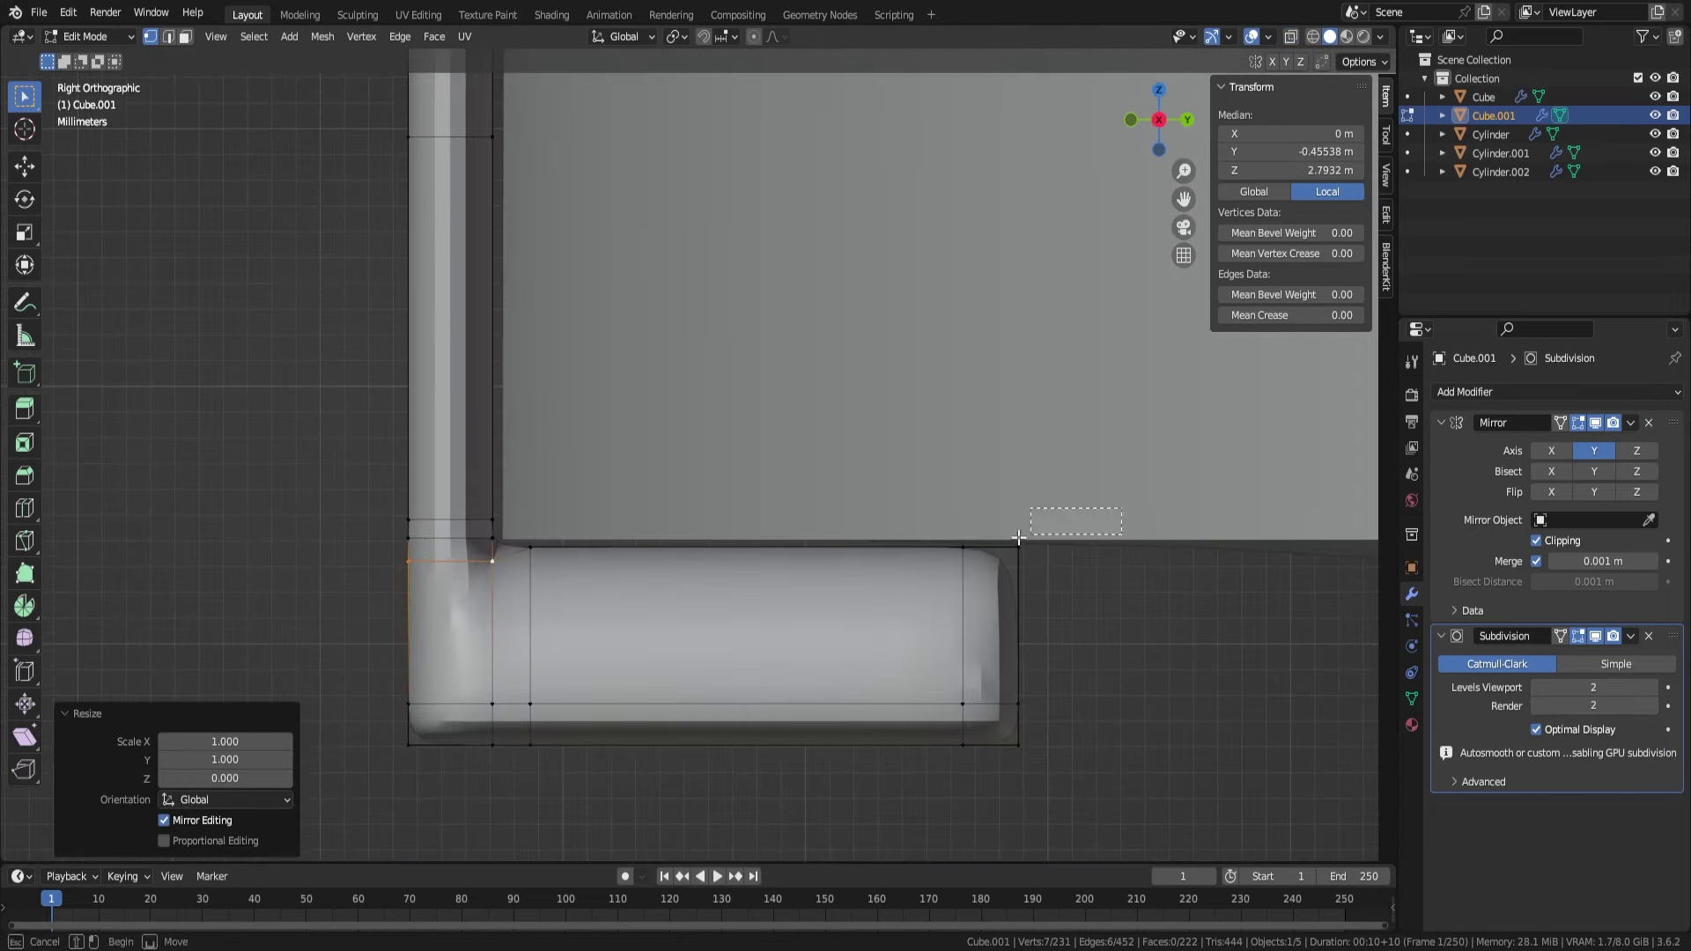
left_click_drag(1161, 506, 512, 608)
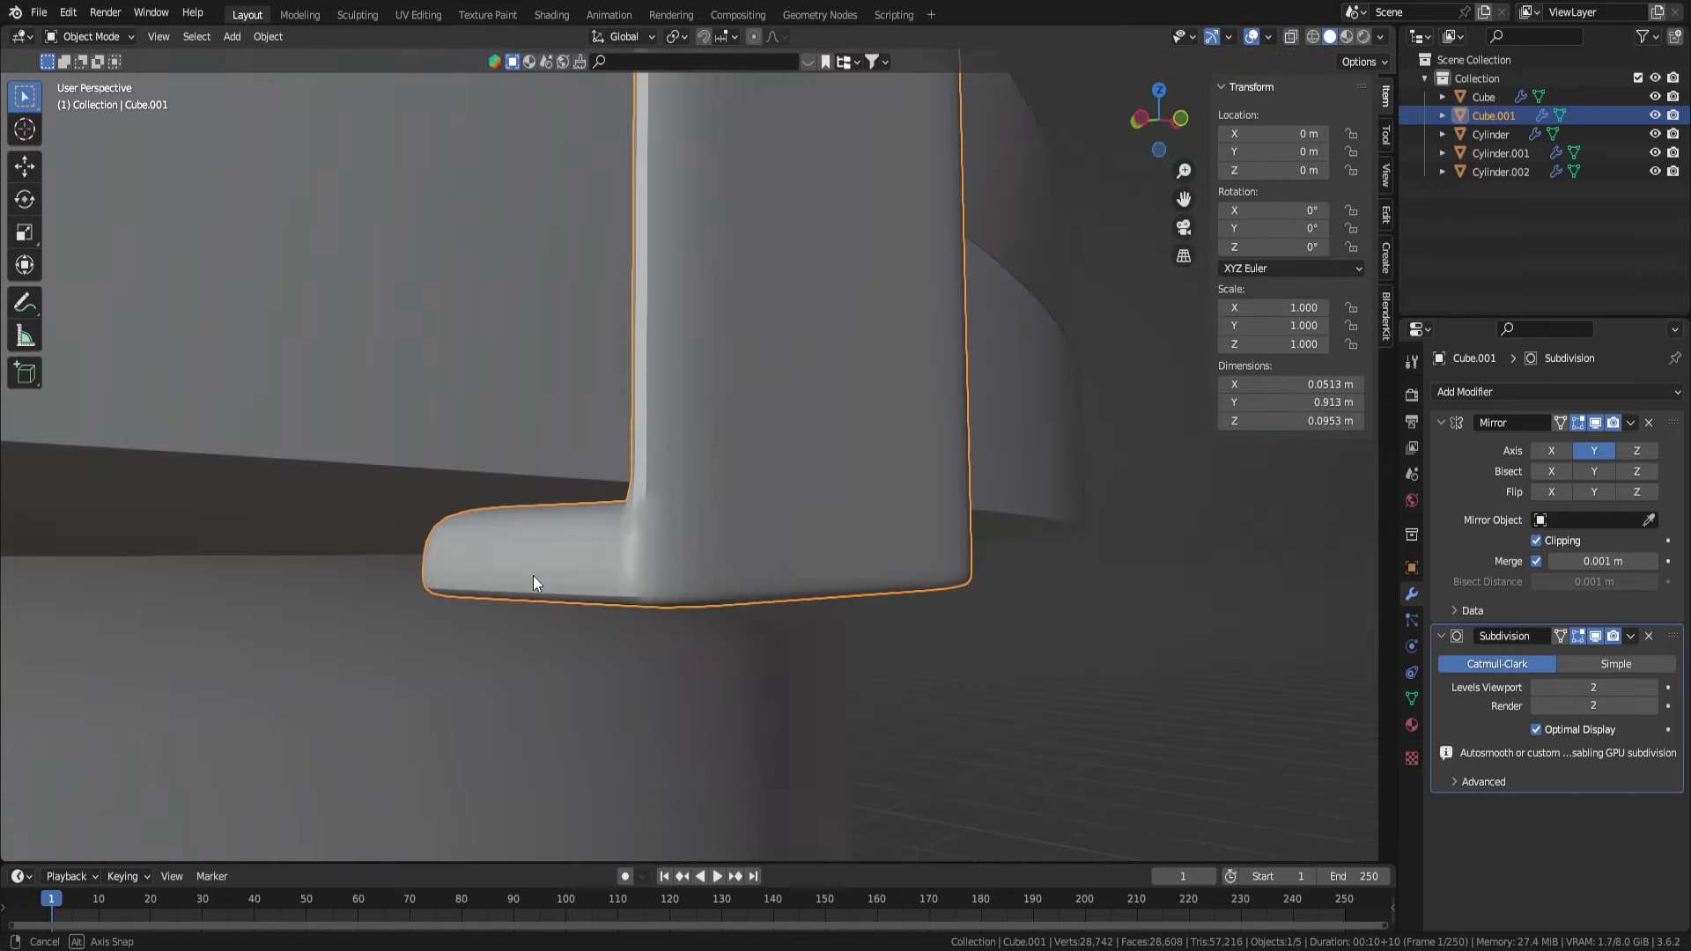
mouse_move(685, 596)
middle_mouse_down()
mouse_move(811, 597)
mouse_move(639, 607)
middle_mouse_up()
- Add a loop cut along the strap and select the whole mesh in X-ray
key("ctrl+r")
left_click(788, 541)
scroll(788, 541, "down", 5)
key("alt+z")
key("a")
scroll(640, 608, "up", 2)
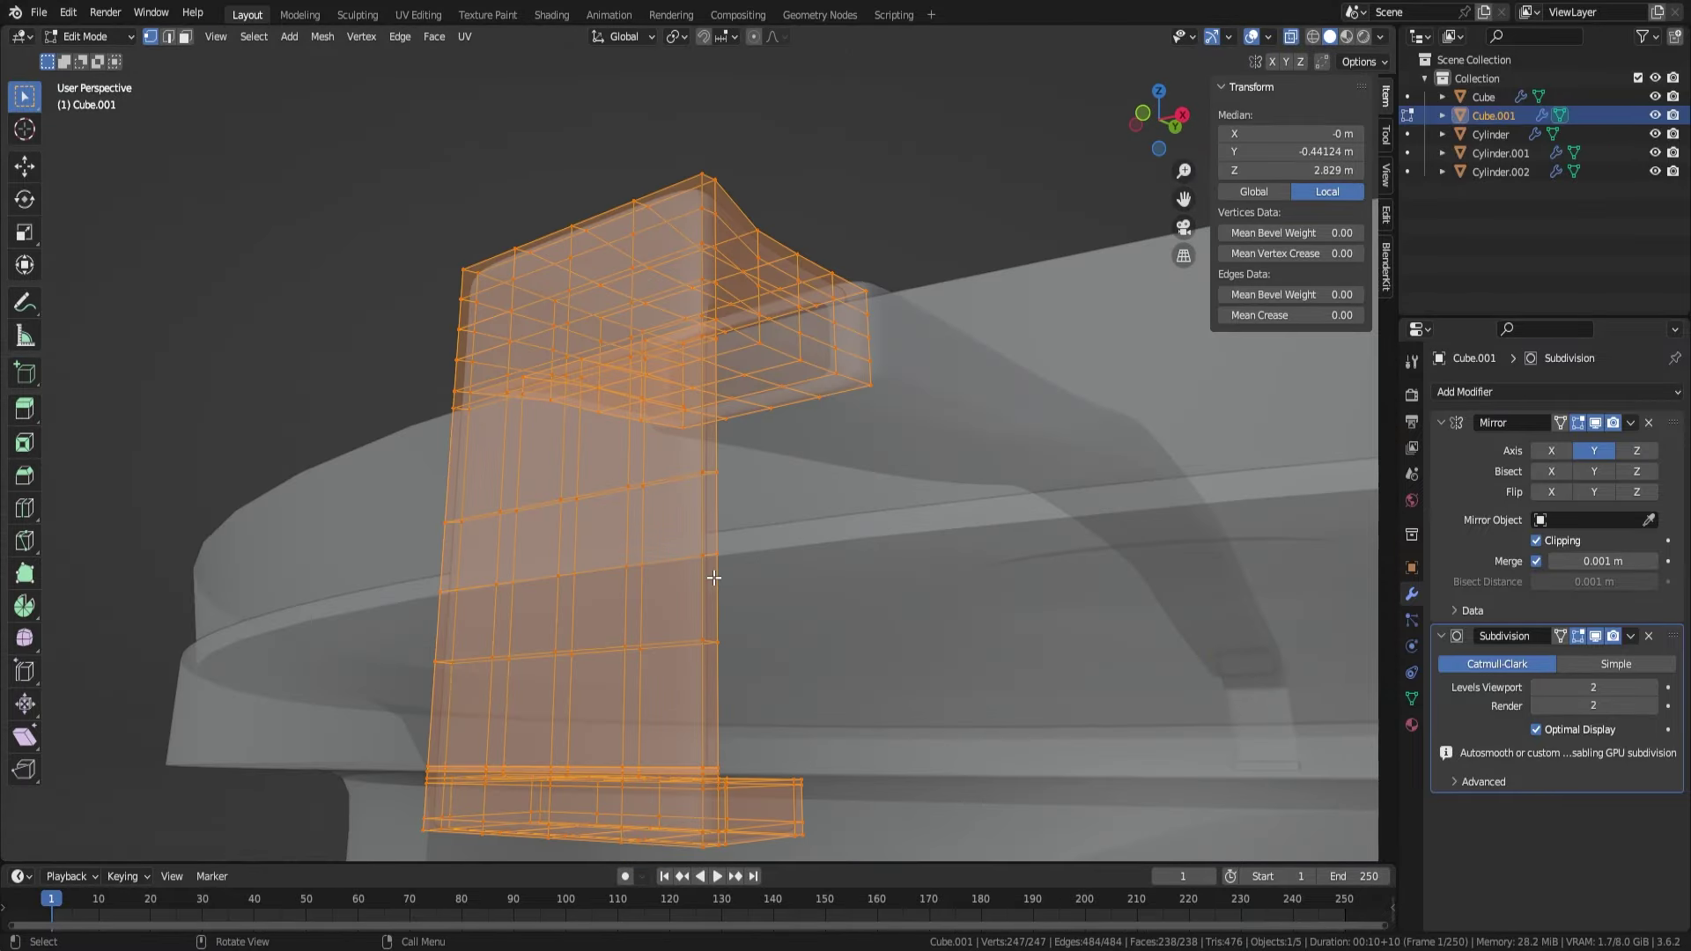
- Return to Object Mode with X-ray off and bring up the strap's context menu
key("Tab")
key("alt+z")
scroll(611, 639, "up", 3)
key("Tab")
key("Tab")
mouse_move(792, 572)
middle_mouse_down()
mouse_move(1020, 598)
mouse_move(518, 437)
mouse_move(556, 568)
mouse_move(859, 344)
mouse_move(925, 528)
middle_mouse_up()
right_click(556, 569)
- Shade the strap smooth and select the lid object
left_click(556, 569)
scroll(974, 734, "down", 4)
mouse_move(974, 734)
middle_mouse_down()
mouse_move(869, 769)
mouse_move(896, 632)
middle_mouse_up()
left_click(868, 770)
- Separate the lid's inner ring into its own object, Cylinder.003
key("Tab")
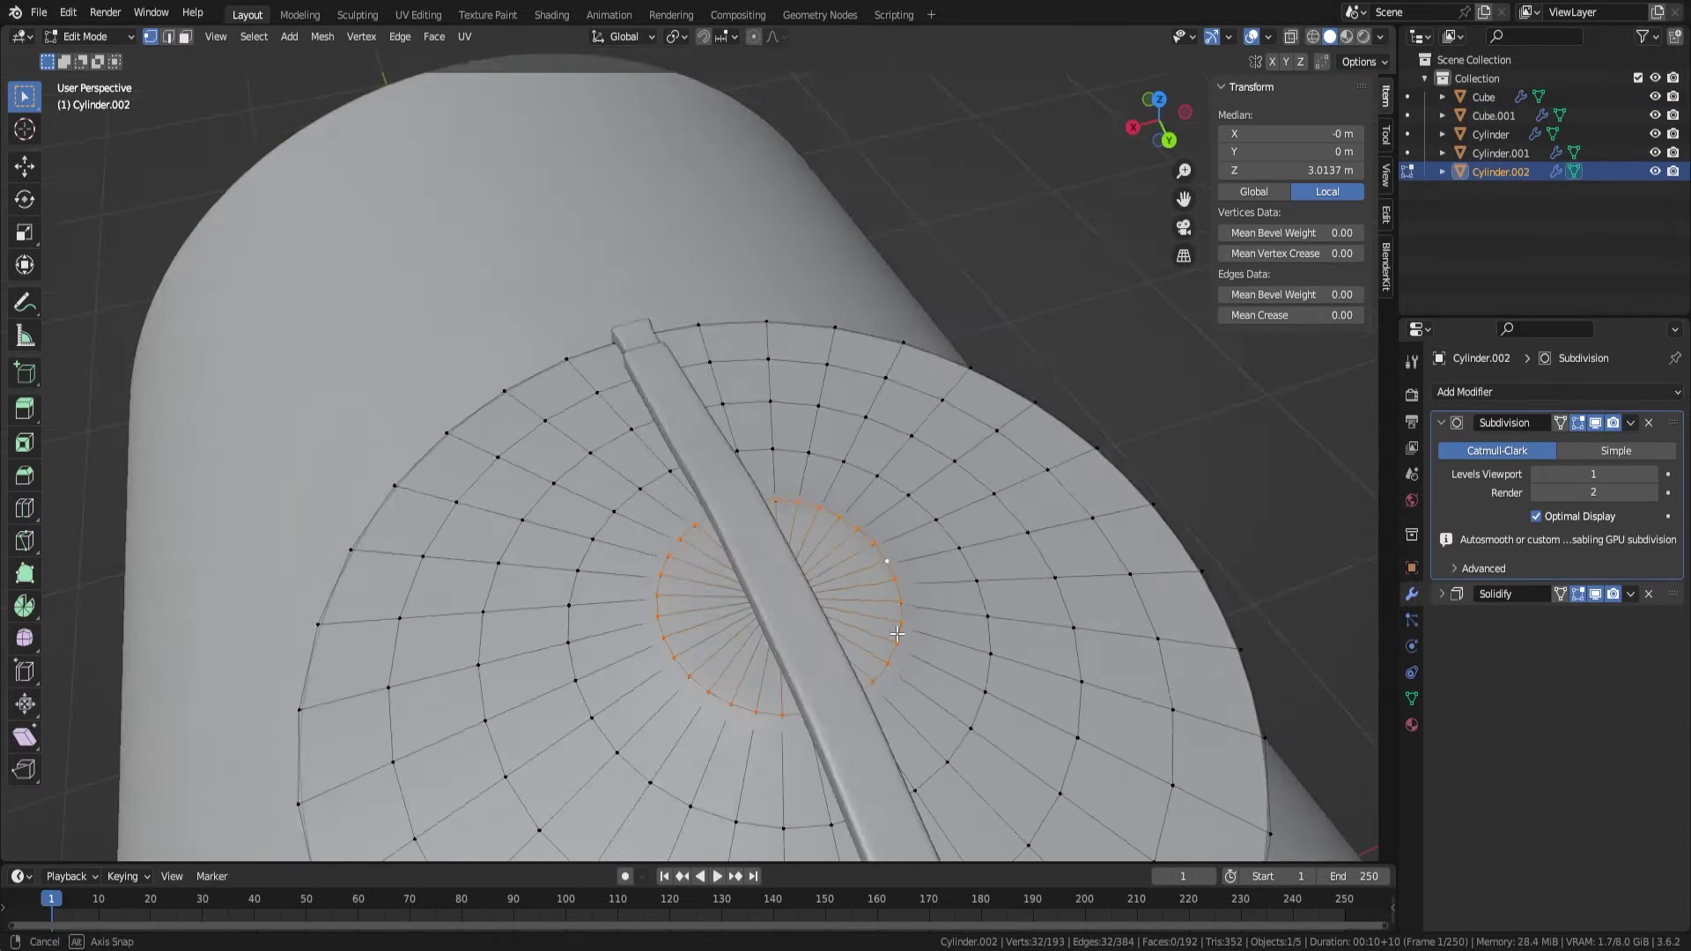
scroll(896, 632, "down", 3)
key("shift+d")
key("p")
key("Tab")
middle_click_drag(924, 551, 1056, 422)
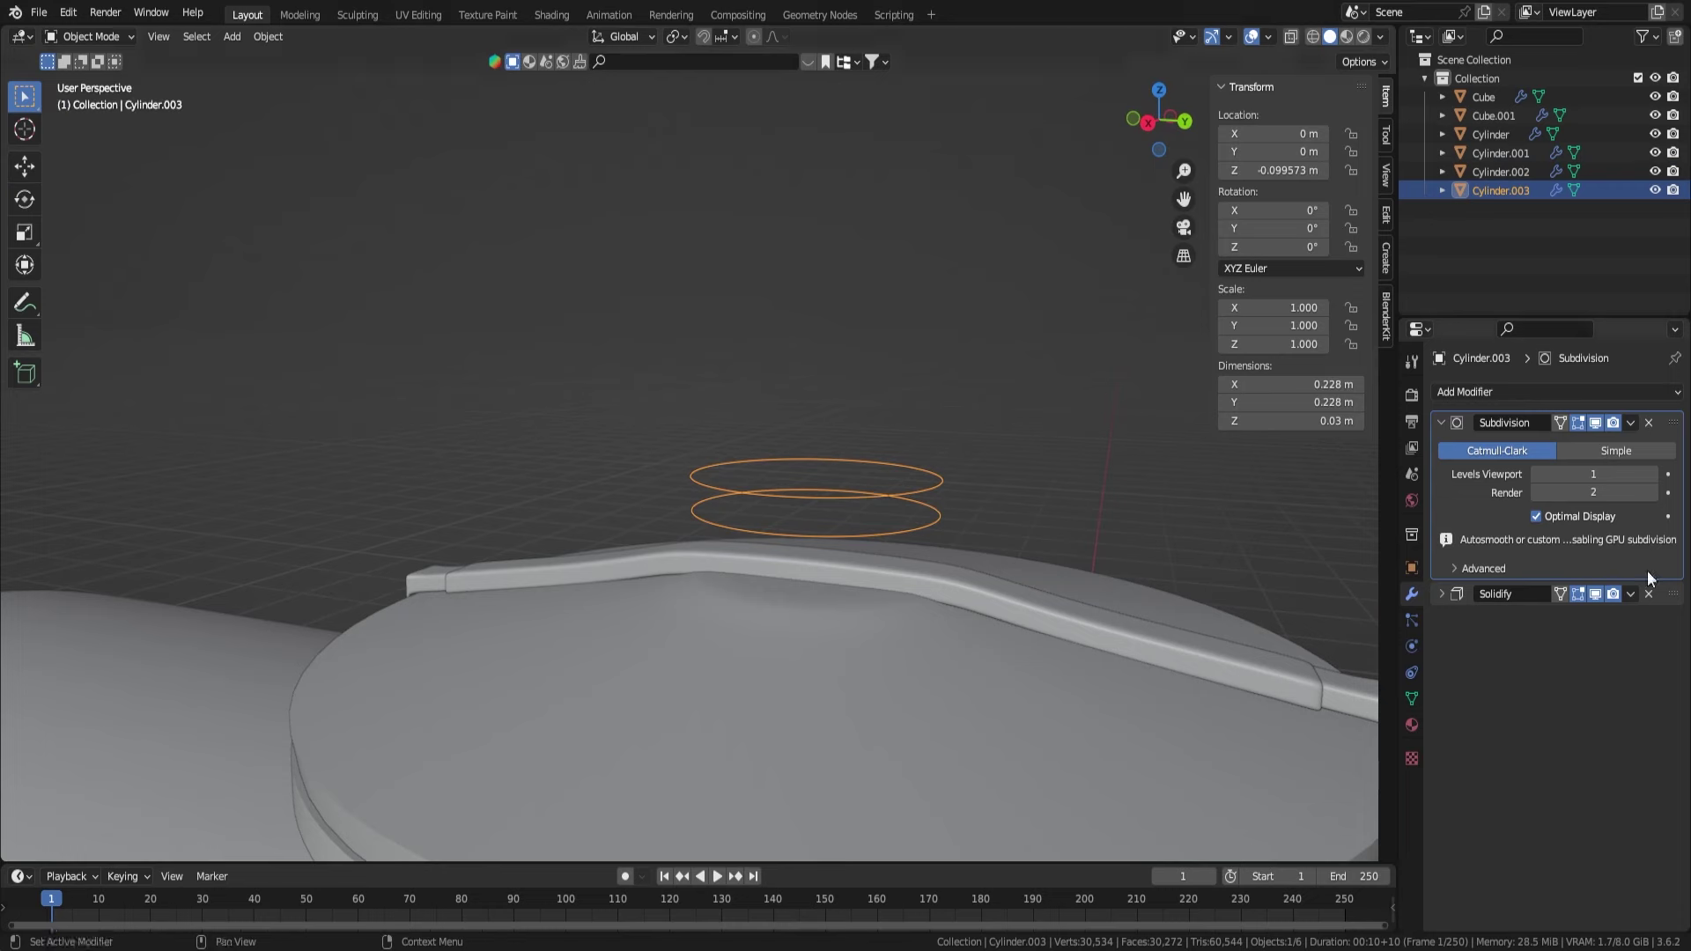
key("Tab")
- Move the ring down onto the lid along Z and enlarge it from the top view
key("g")
key("z")
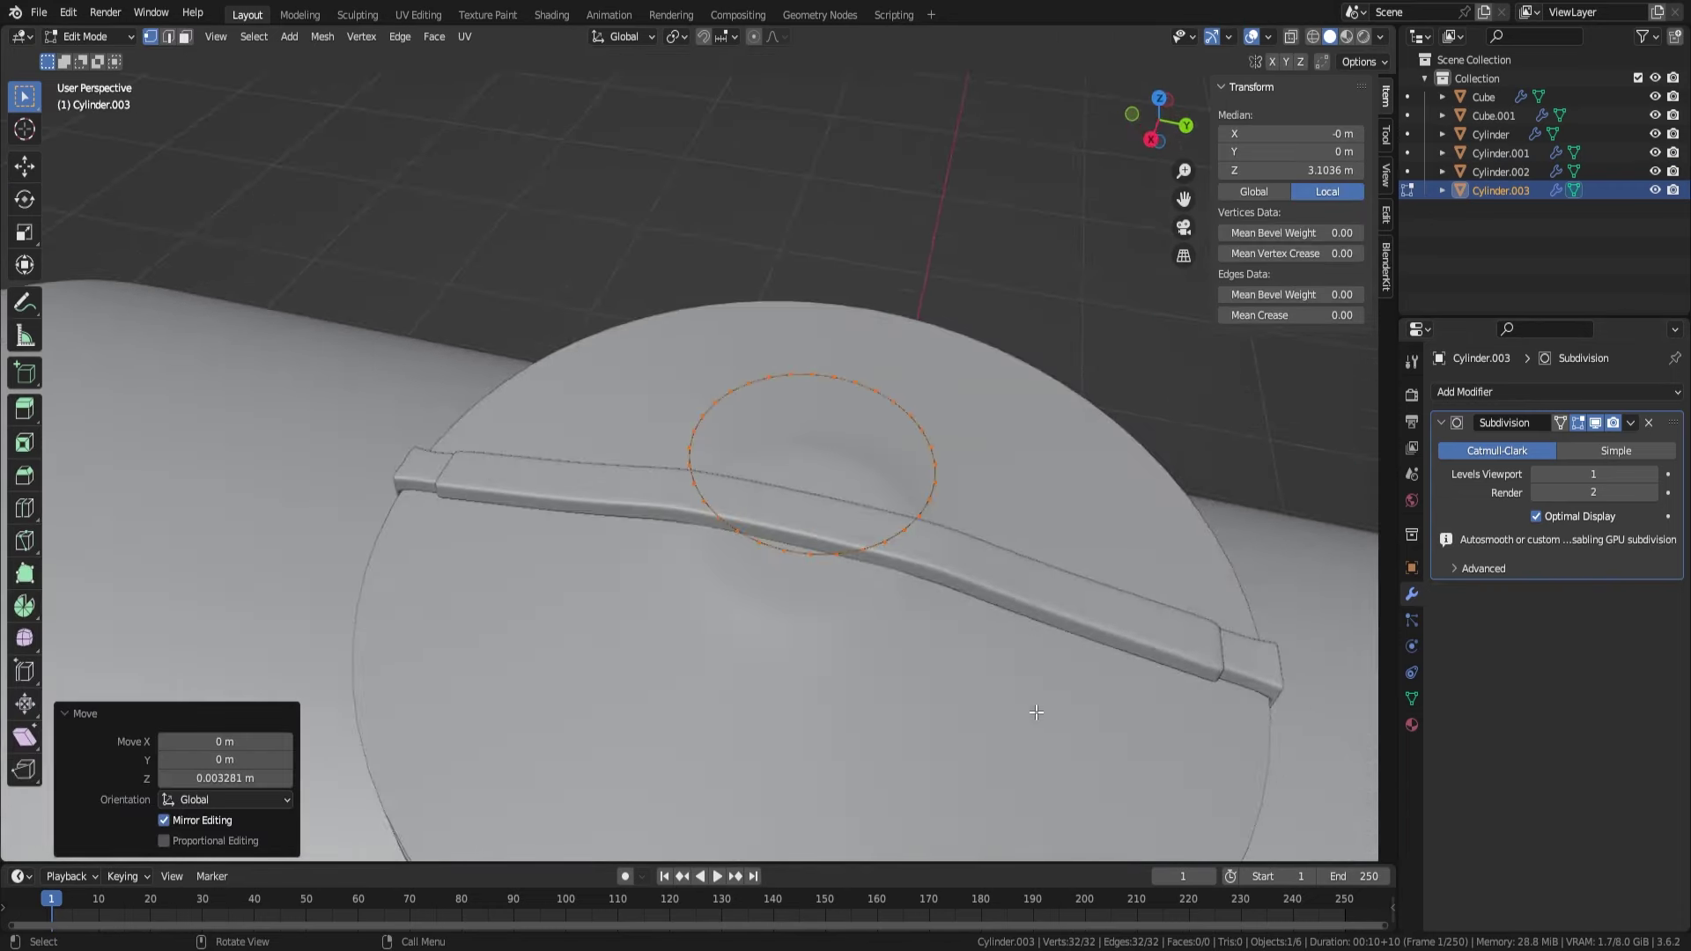
key("KP_7")
key("s")
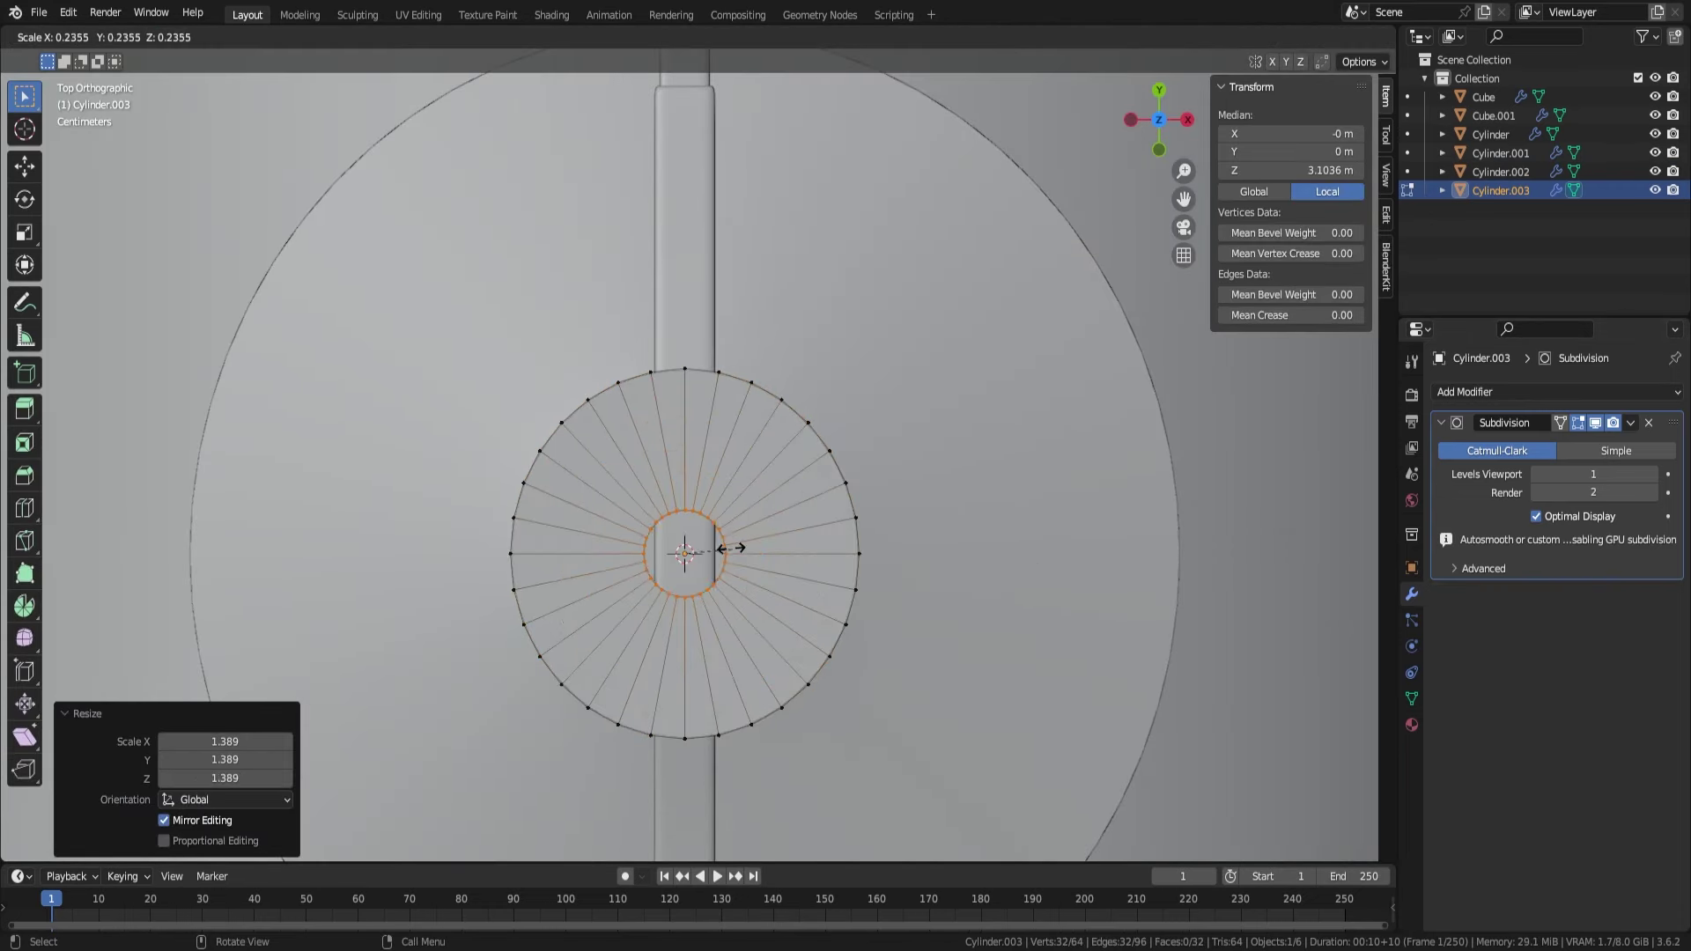
left_click(744, 558)
middle_click_drag(744, 558, 670, 493)
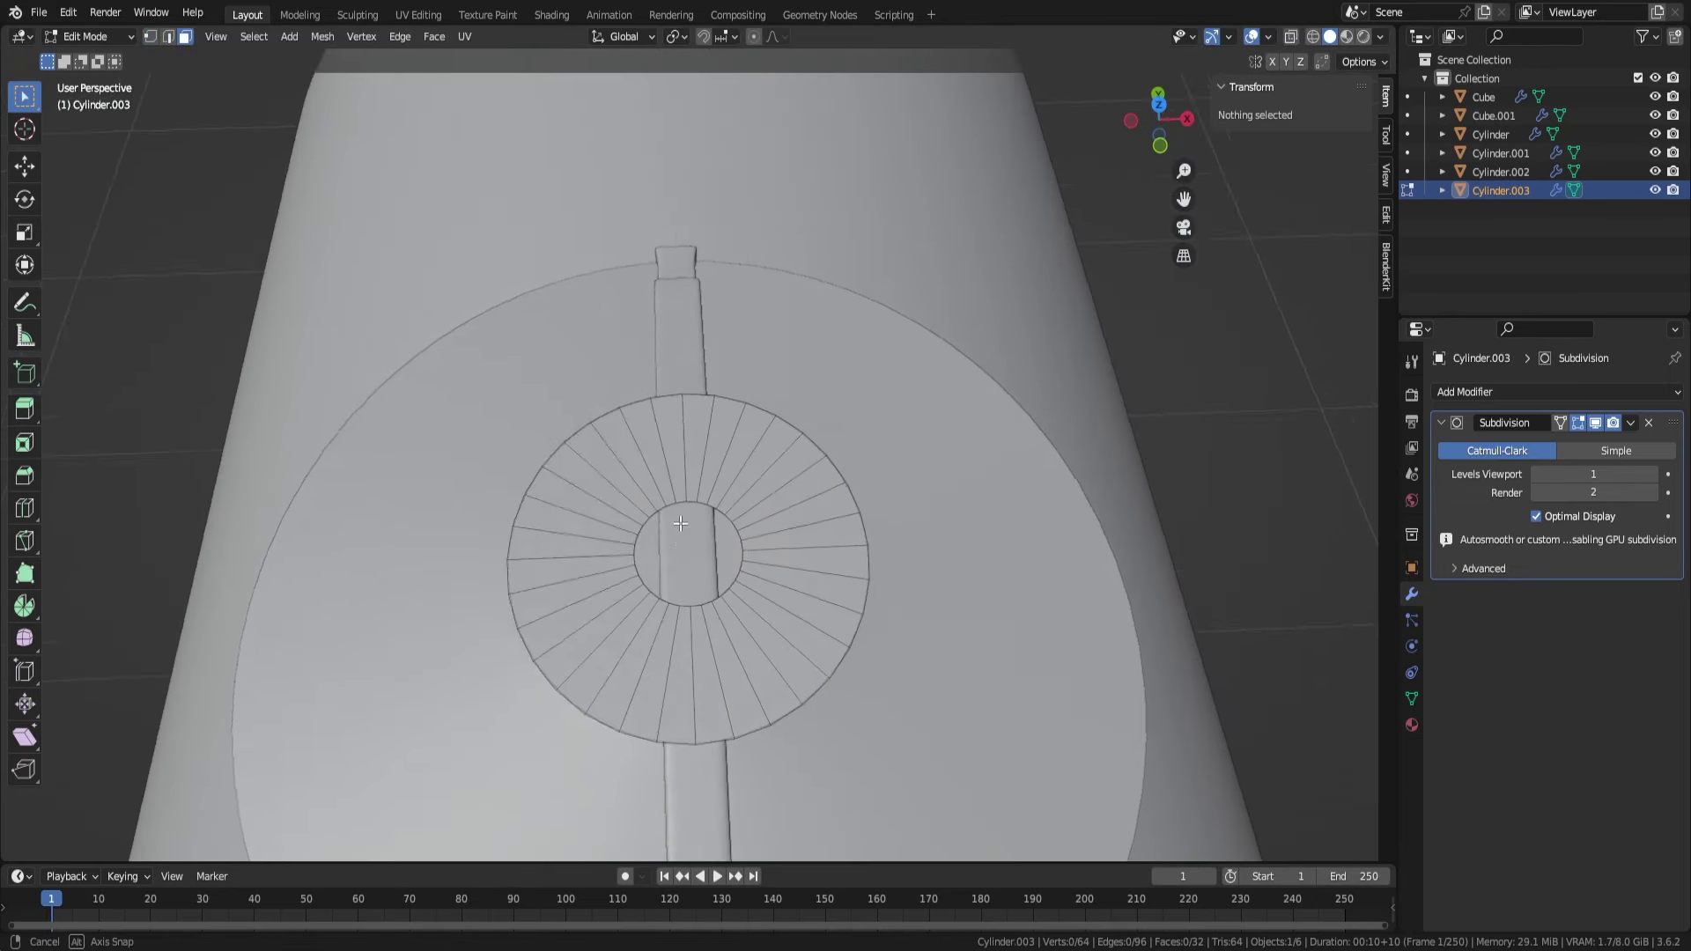
- Loop-cut the ring and delete faces to cut four openings into the wheel
key("3")
left_click(647, 440)
left_click(601, 462, "shift")
key("Escape")
key("ctrl+z")
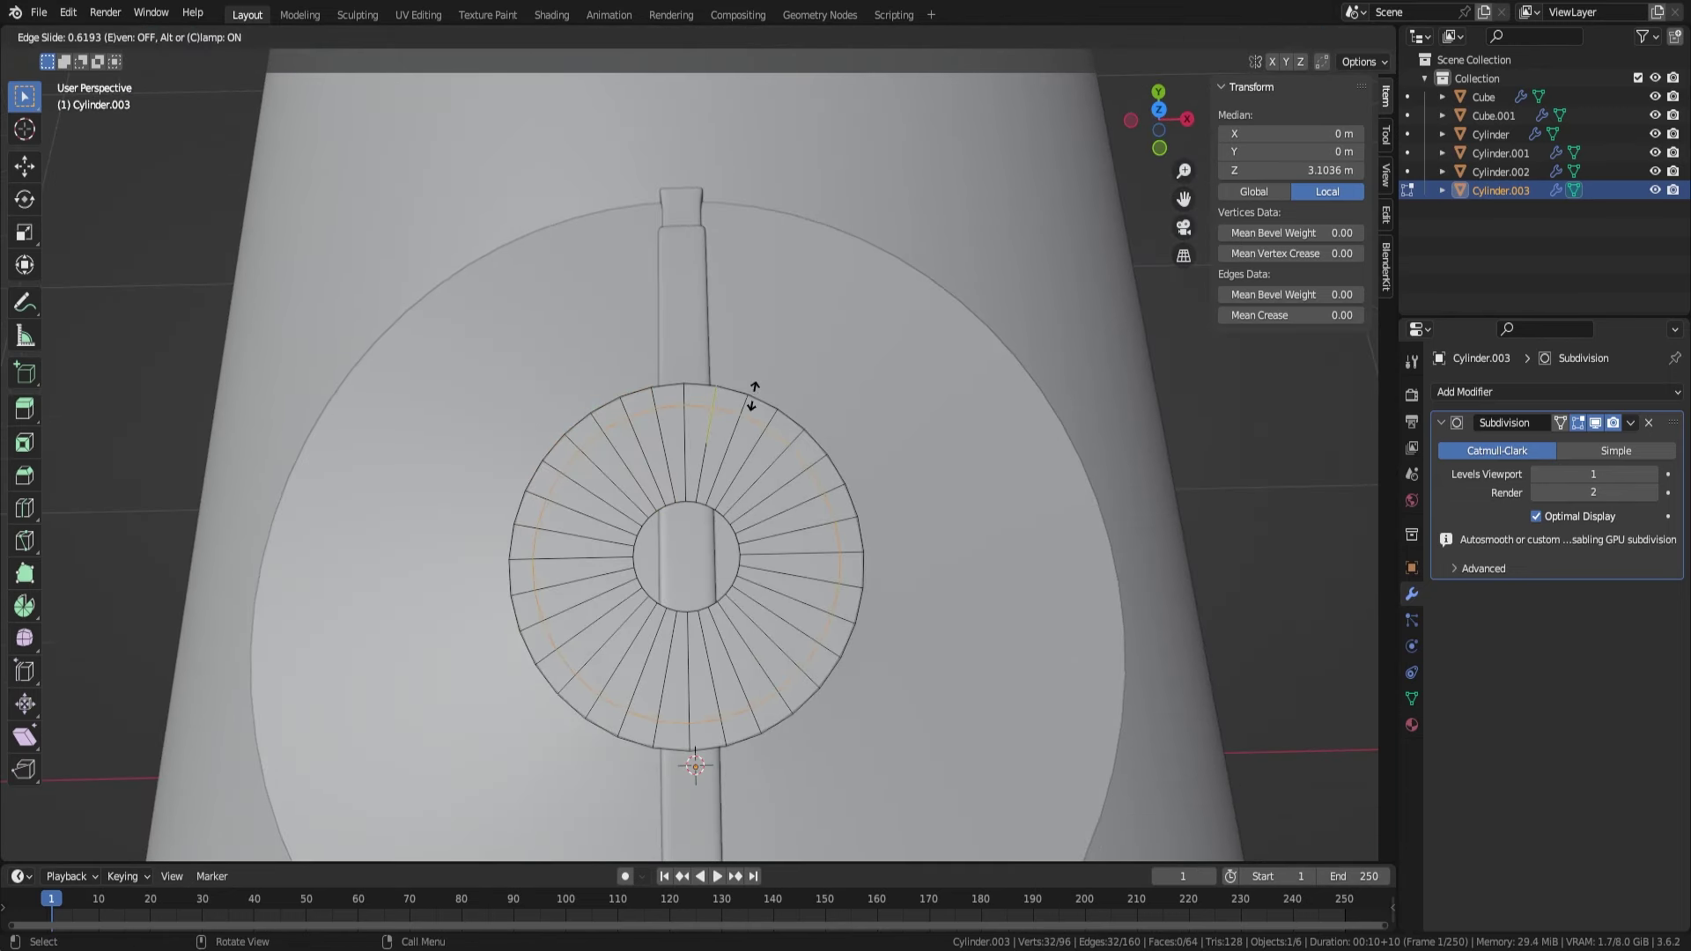
left_click(745, 405)
key("3")
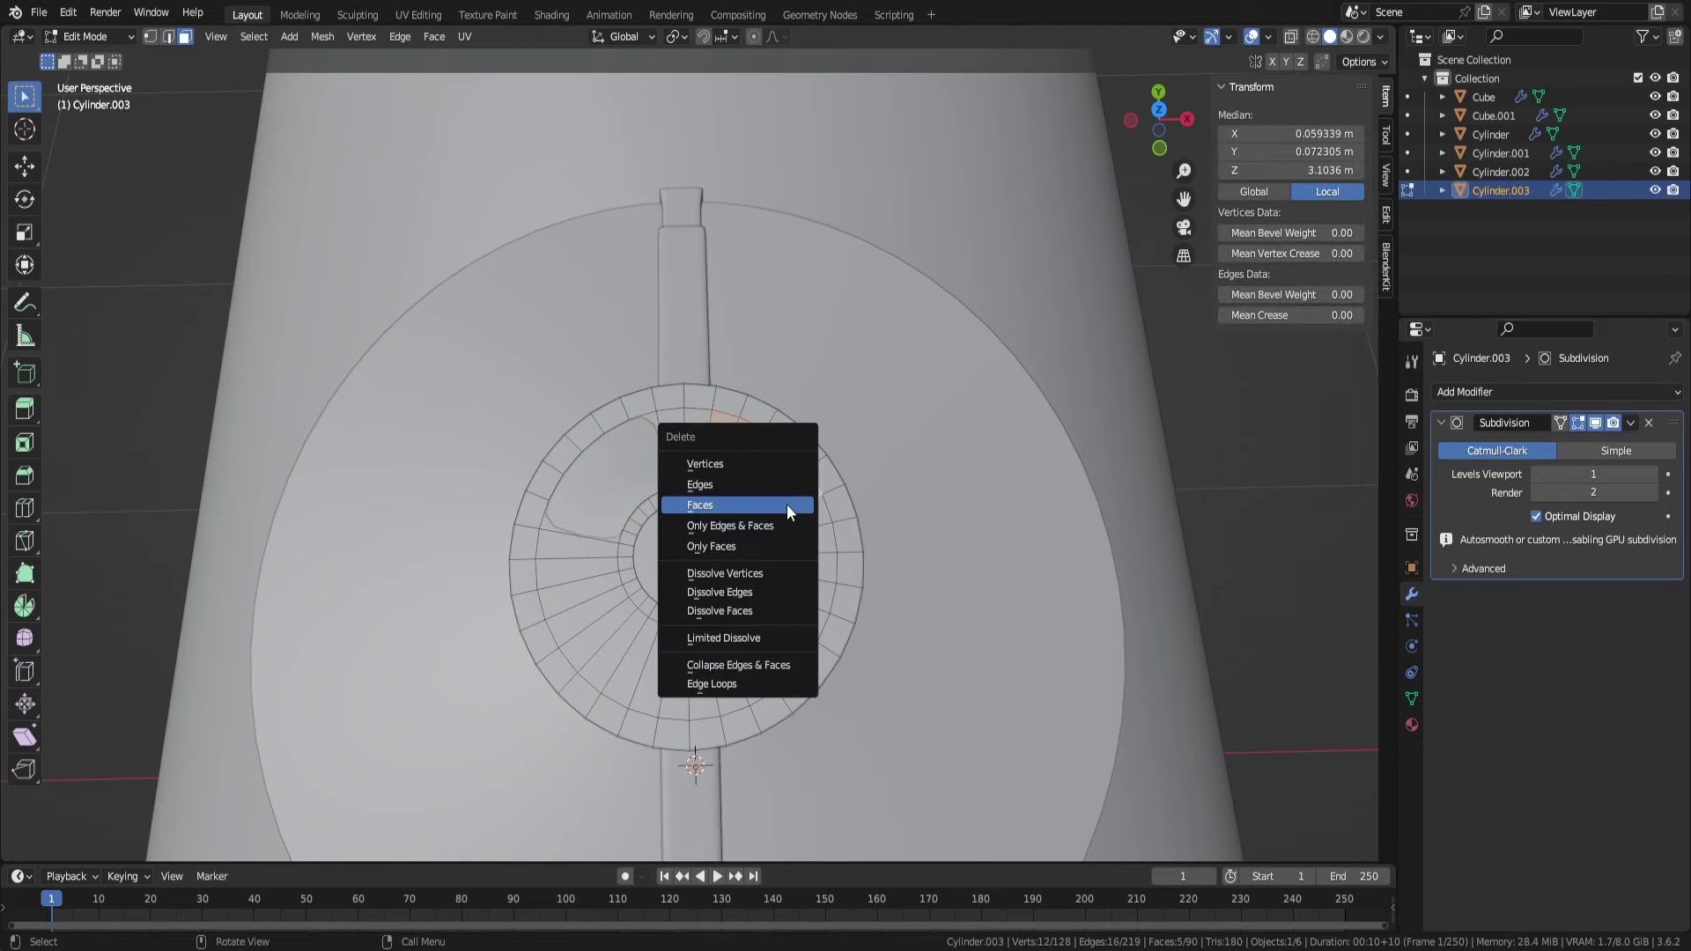
left_click(788, 507)
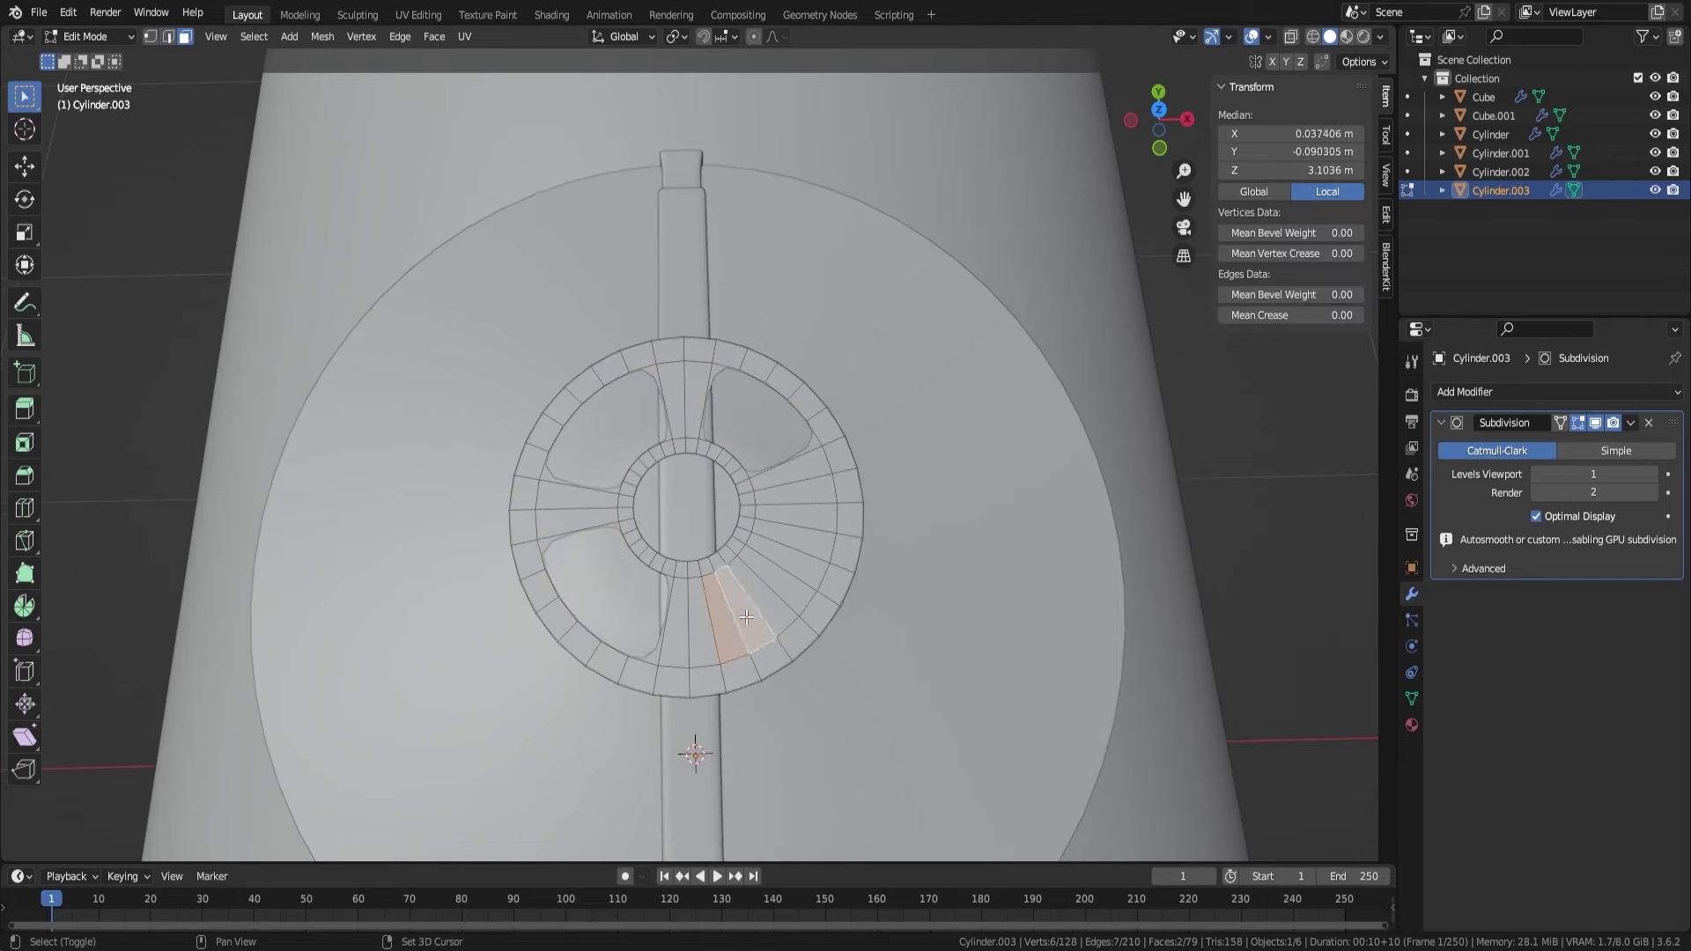
- Select all wheel faces and extrude them upward for thickness
middle_click_drag(861, 557, 806, 537)
key("a")
key("shift+d")
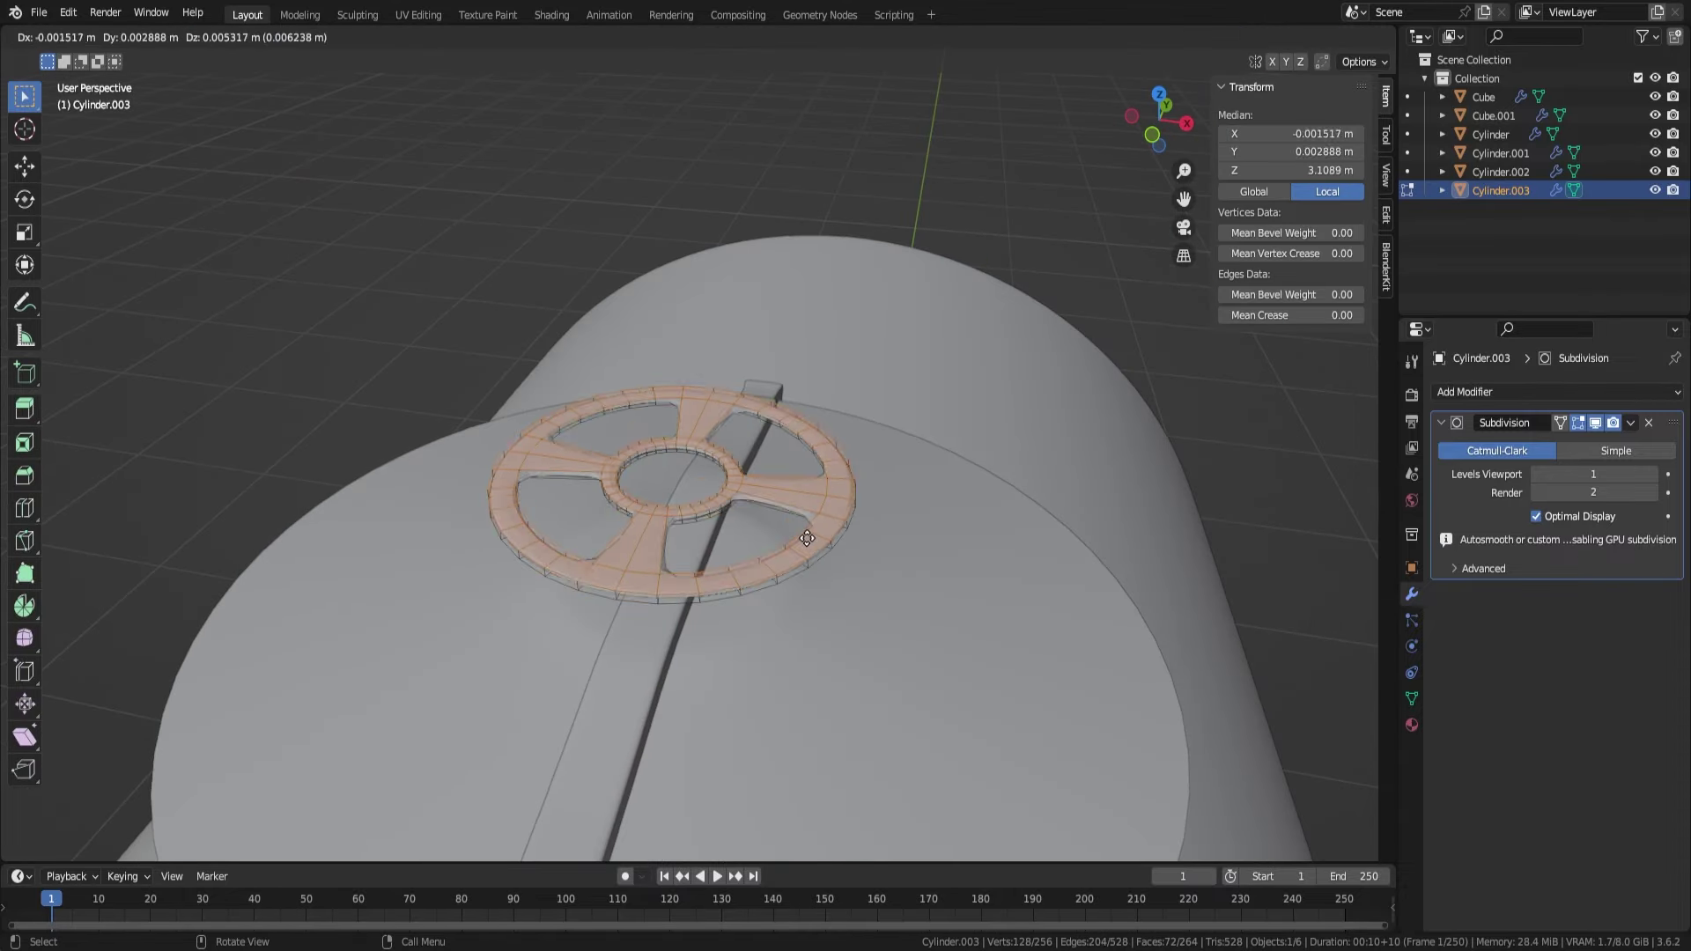
- Confirm the wheel's thickness and add loop cuts on the rim and a spoke
left_click(806, 514)
key("ctrl+r")
scroll(775, 572, "up", 1)
left_click(774, 573)
right_click(775, 572)
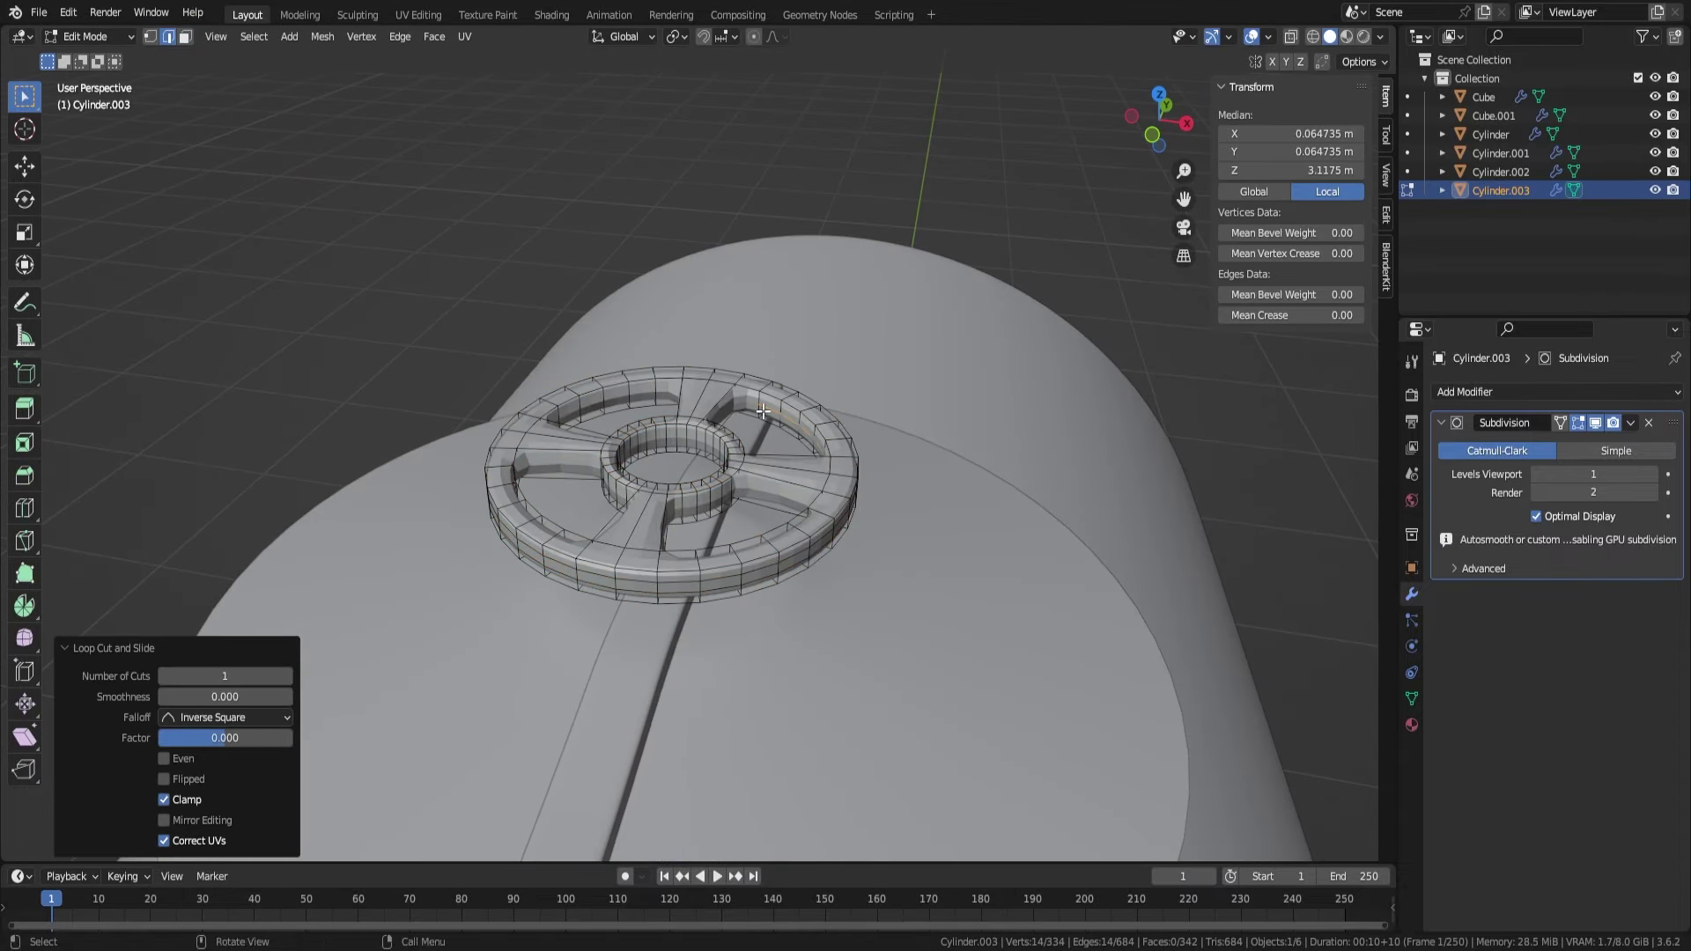
mouse_move(573, 474)
middle_mouse_down()
mouse_move(747, 550)
mouse_move(843, 642)
middle_mouse_up()
left_click(746, 549)
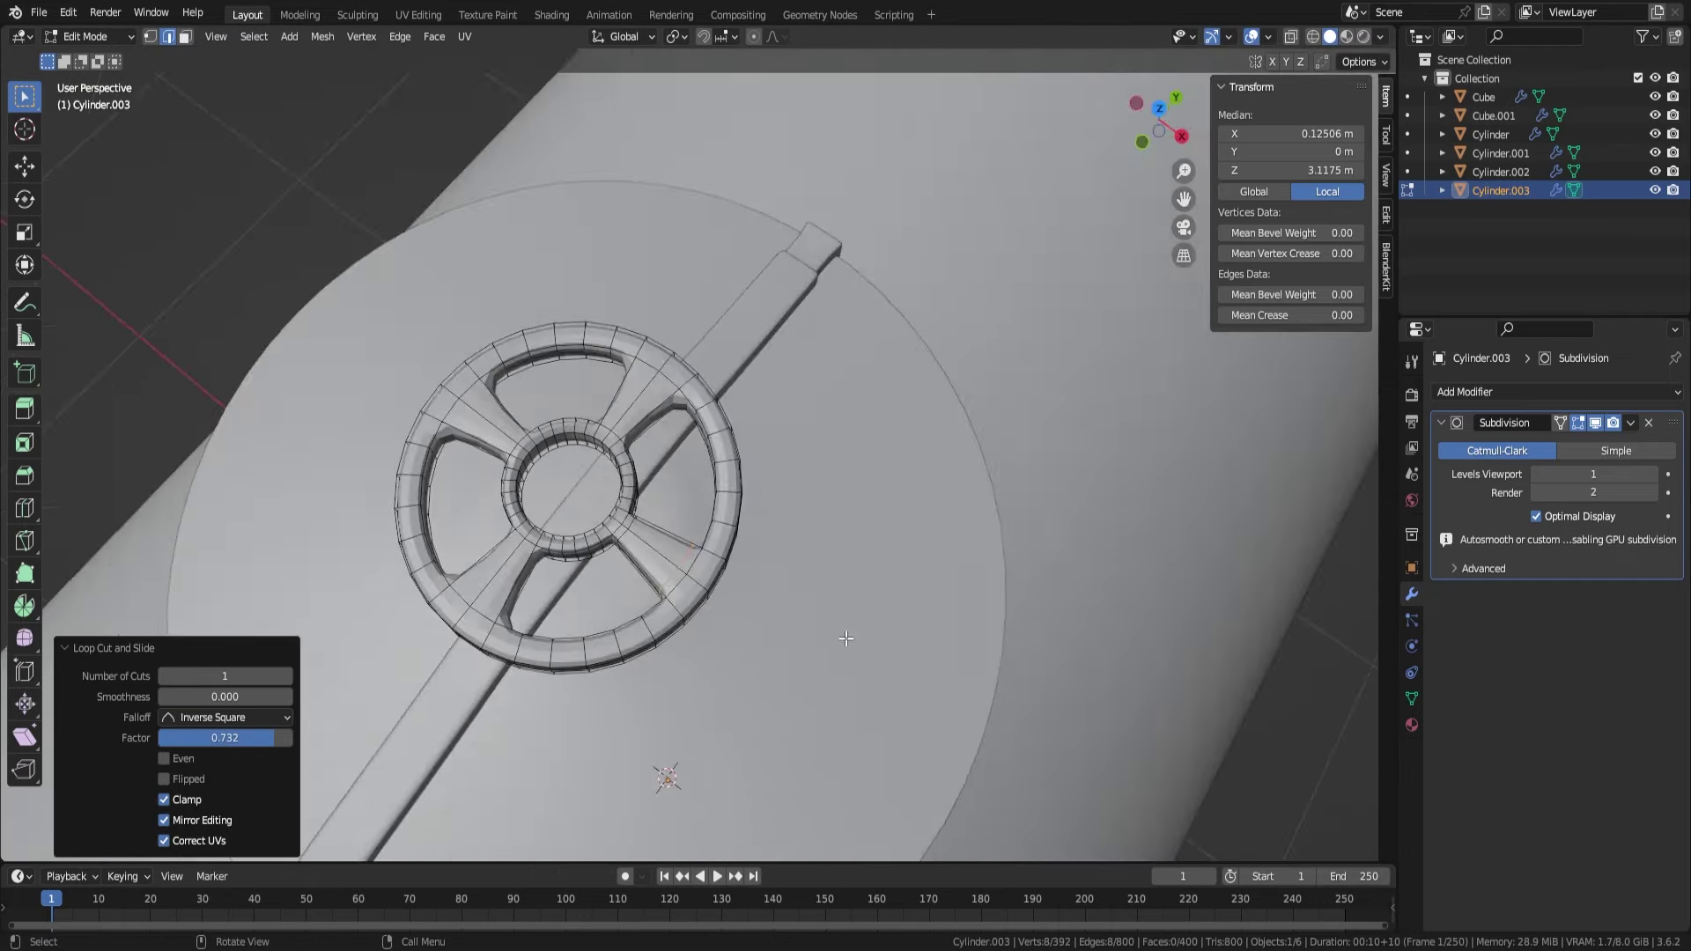
- Attempt edge scaling from the top view, cancelling each try while orbiting the wheel
key("KP_7")
key("s")
right_click(926, 600)
mouse_move(926, 600)
middle_mouse_down()
mouse_move(964, 574)
mouse_move(1019, 599)
middle_mouse_up()
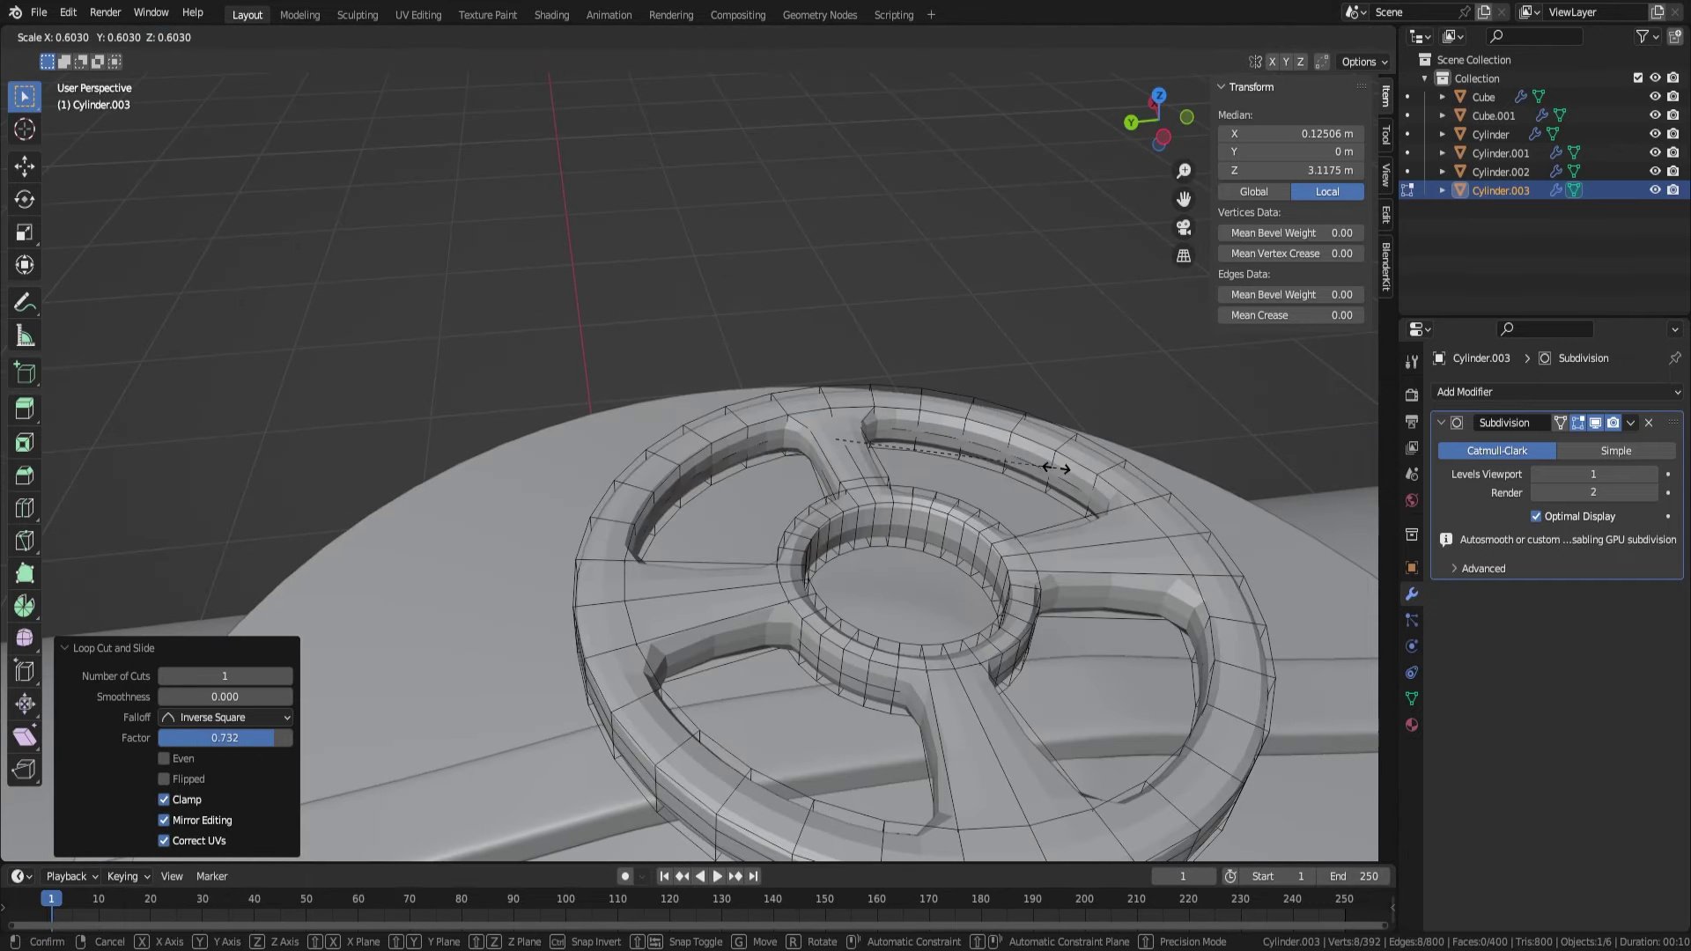
right_click(1055, 467)
mouse_move(1055, 467)
middle_mouse_down()
mouse_move(1088, 531)
mouse_move(914, 589)
mouse_move(851, 700)
mouse_move(555, 361)
middle_mouse_up()
right_click(1019, 498)
- Set the wheel's viewport subdivision to level 2 and add an edge loop
key("Tab")
key("ctrl+2")
key("Tab")
key("ctrl+r")
left_click(554, 361)
left_click(640, 313)
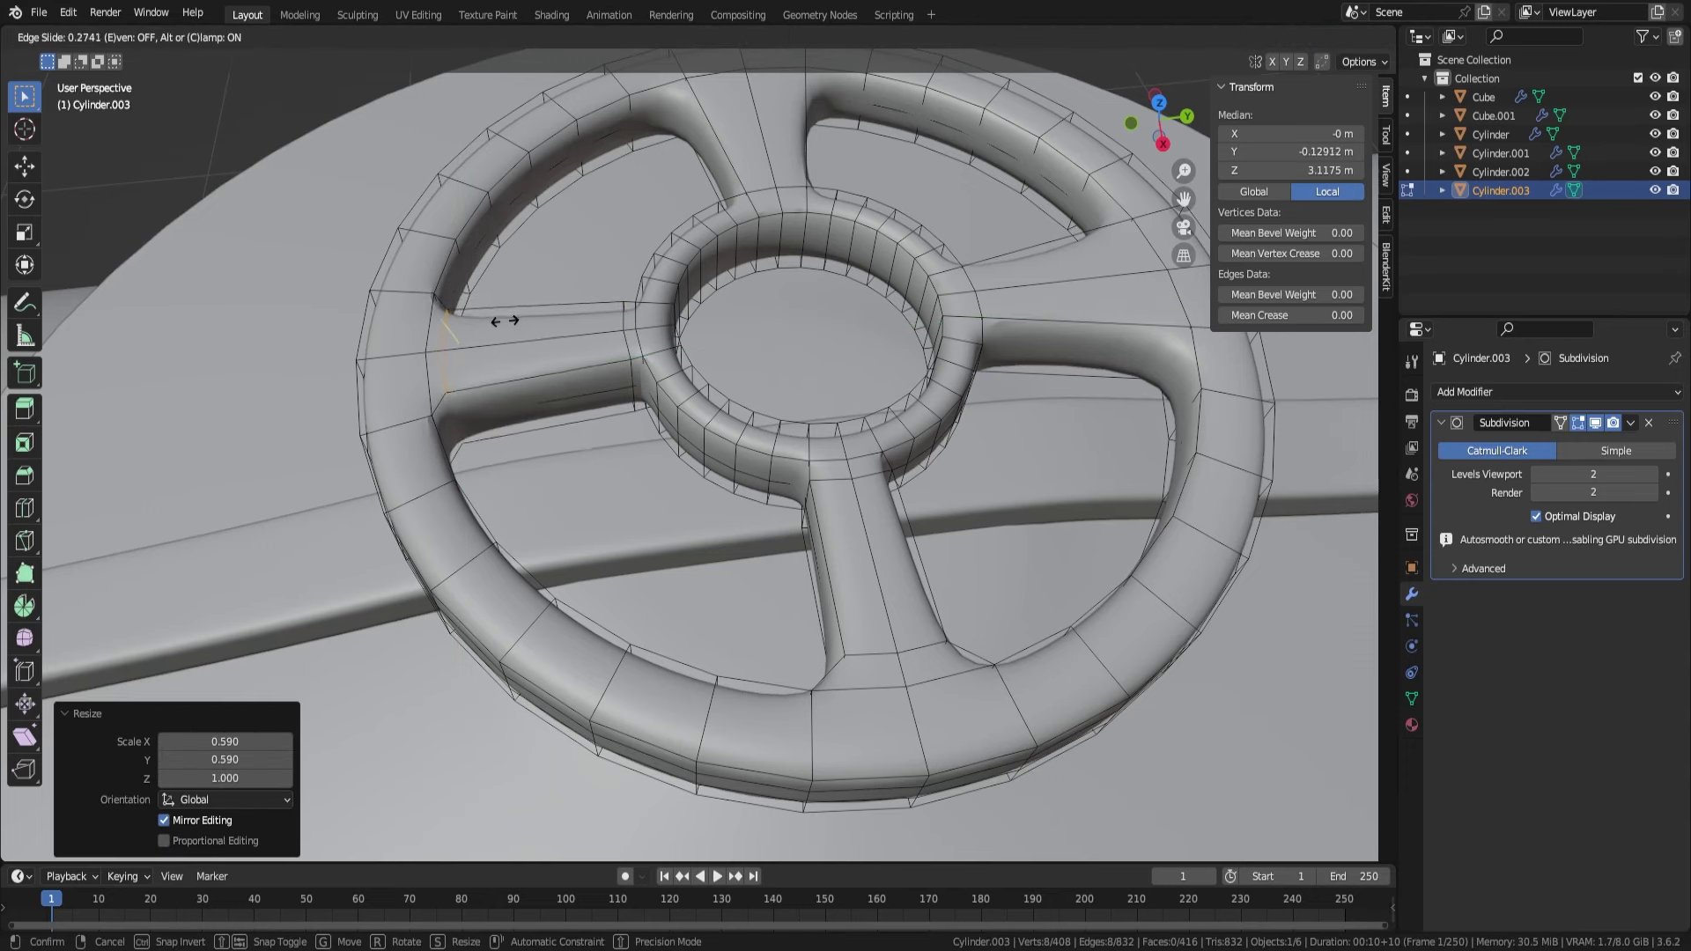
- Add further loop cuts on the hub's inner ring and the spokes
key("Tab")
mouse_move(463, 230)
middle_mouse_down()
mouse_move(705, 384)
mouse_move(546, 551)
mouse_move(817, 536)
mouse_move(748, 617)
mouse_move(769, 648)
mouse_move(776, 559)
mouse_move(757, 493)
mouse_move(722, 529)
mouse_move(744, 555)
middle_mouse_up()
key("Tab")
key("ctrl+r")
left_click(727, 549)
key("Tab")
key("Tab")
key("ctrl+r")
left_click(744, 557)
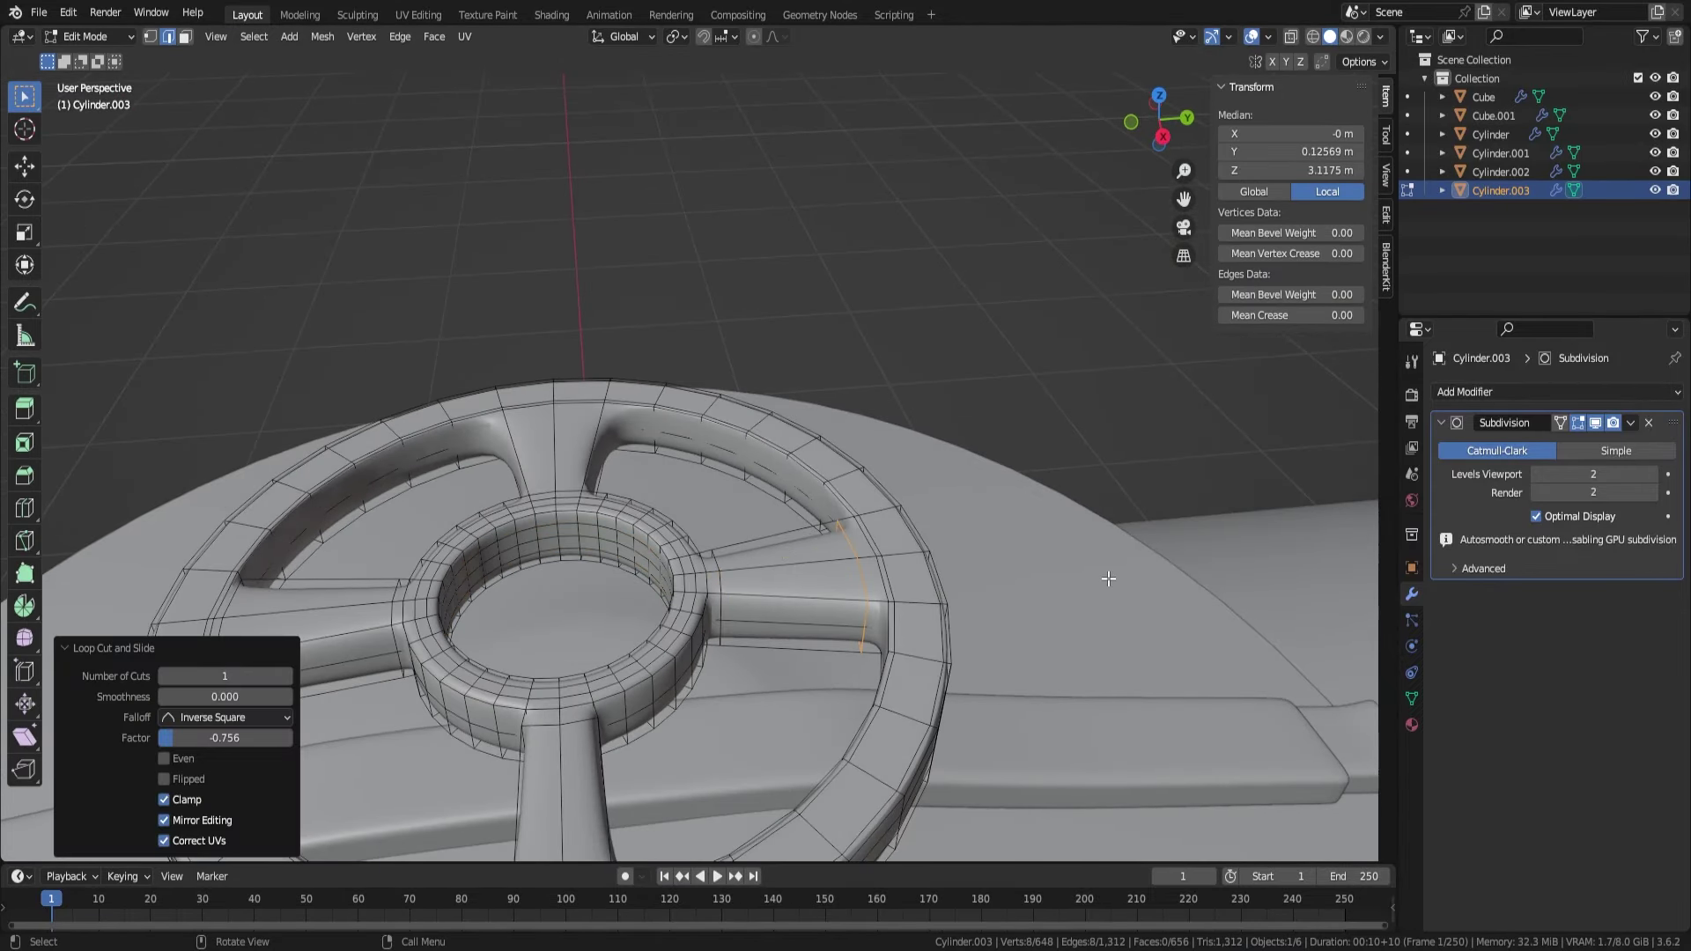
left_click(1005, 579)
middle_click_drag(1005, 579, 712, 562)
key("ctrl+r")
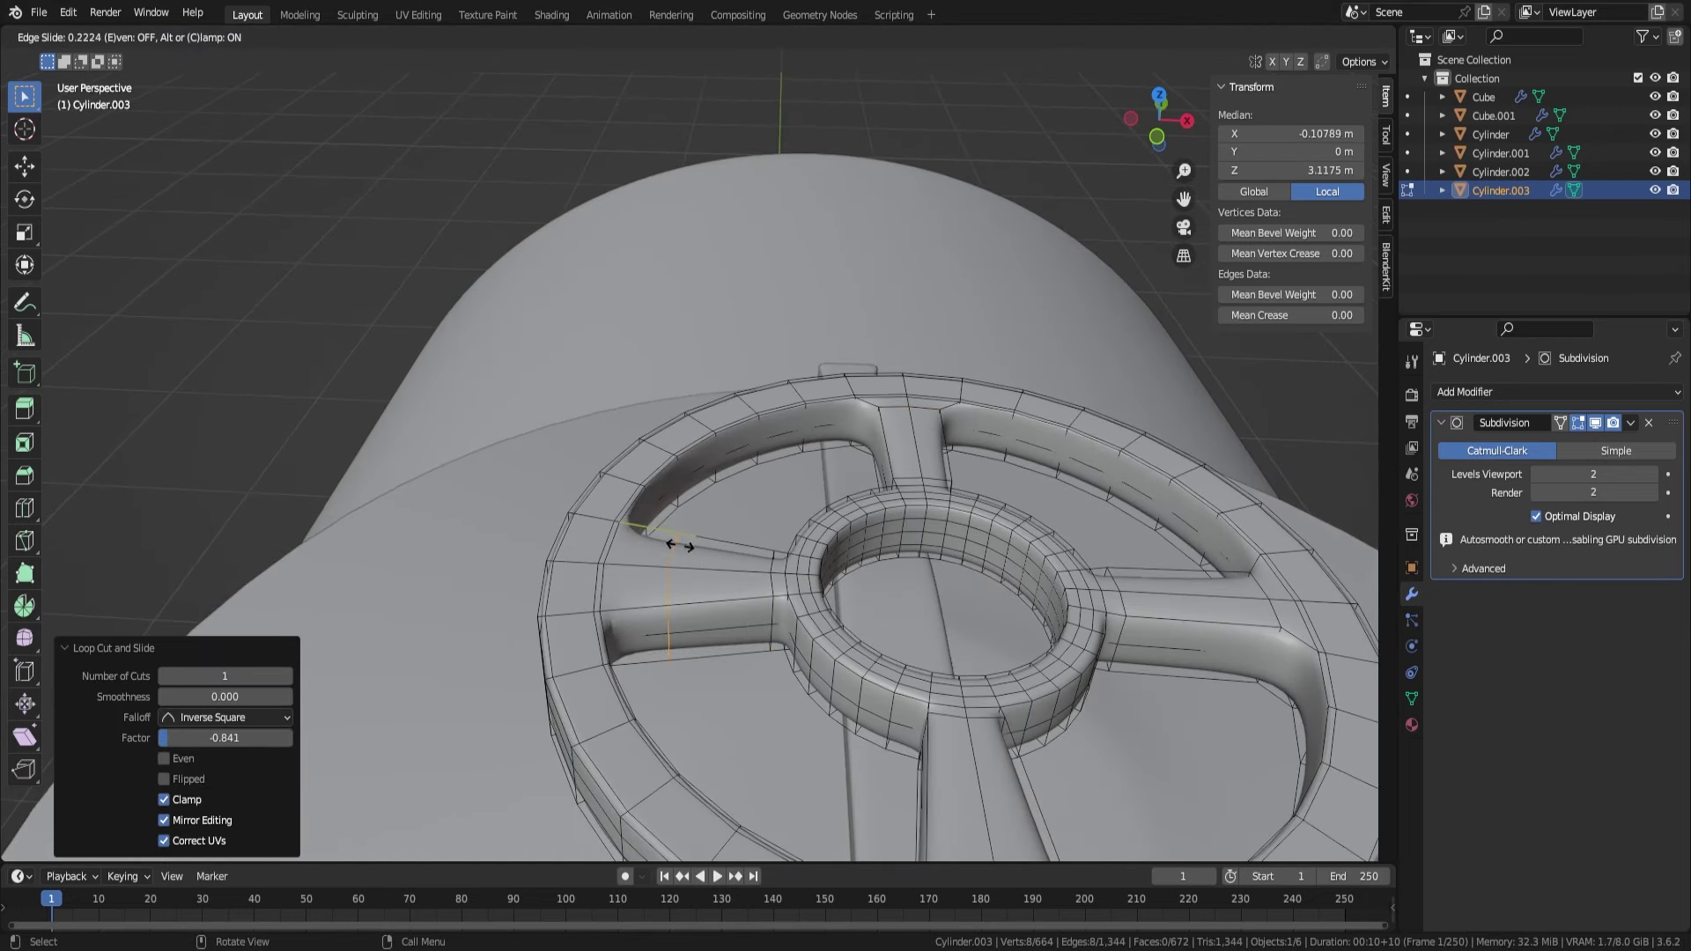
- Select the whole wheel and raise it above the lid along Z
key("Escape")
key("a")
mouse_move(889, 573)
middle_mouse_down()
mouse_move(882, 556)
mouse_move(947, 472)
mouse_move(932, 565)
mouse_move(876, 642)
mouse_move(823, 491)
mouse_move(755, 479)
middle_mouse_up()
key("g")
key("z")
left_click(932, 565)
- Split the hub's bottom edge loop into a new ring object and move it down onto the lid
left_click(766, 462, "alt")
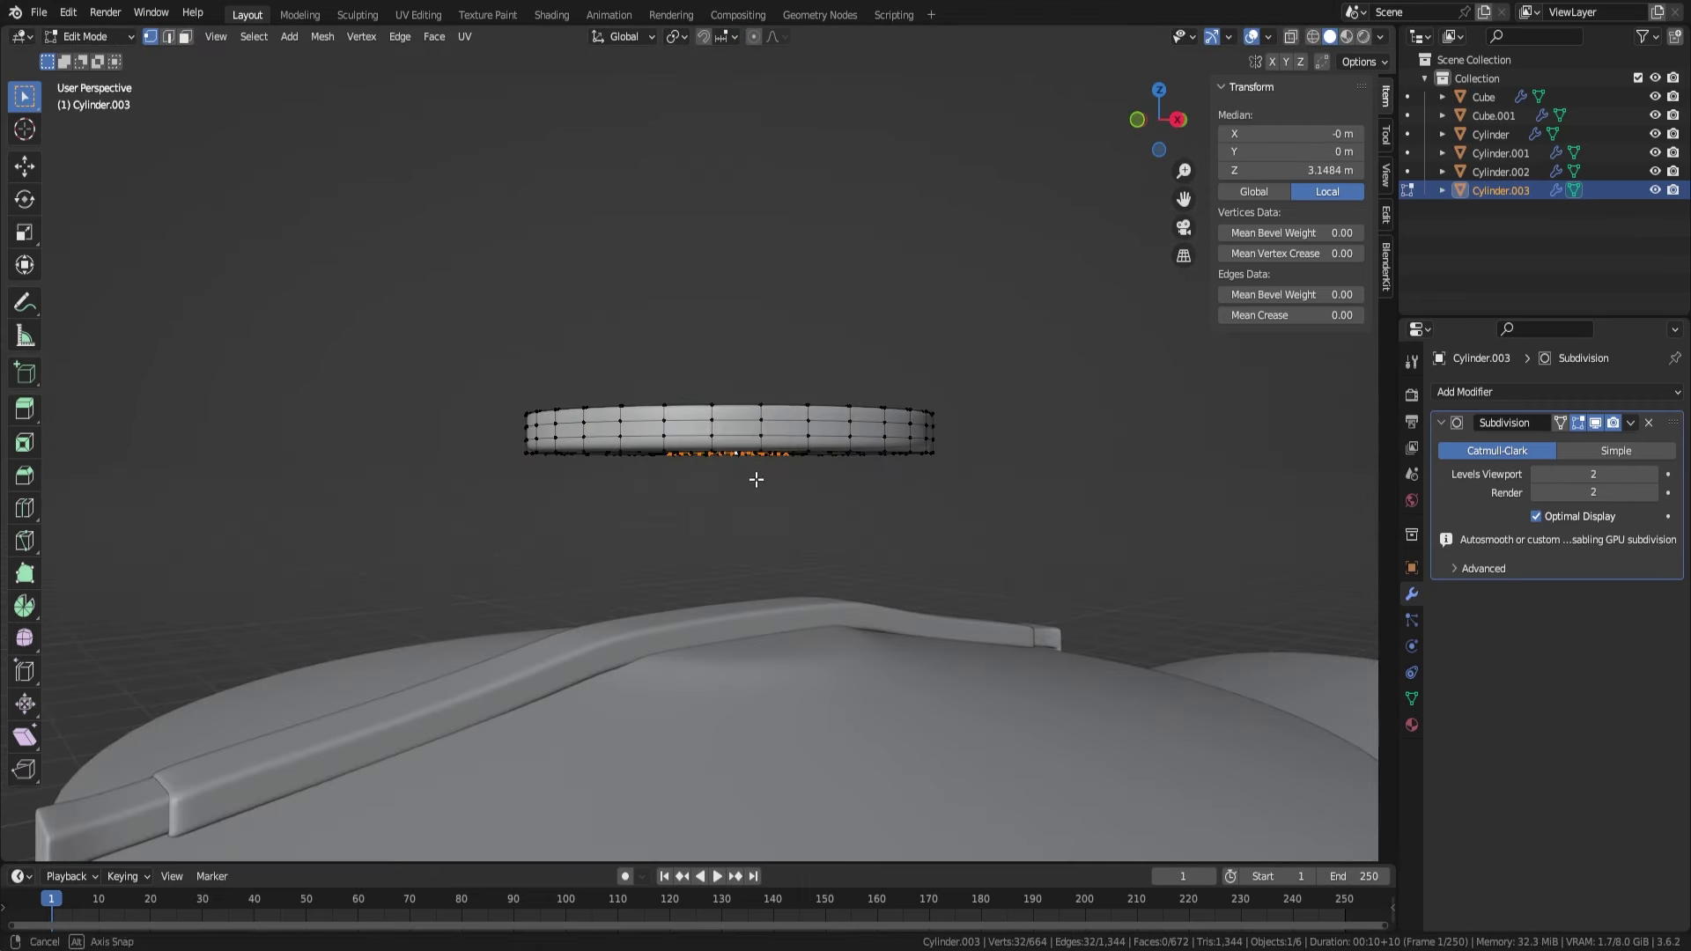
left_click(757, 637)
key("alt+q")
mouse_move(754, 569)
middle_mouse_down()
mouse_move(835, 672)
mouse_move(871, 670)
middle_mouse_up()
- Shrink the separated ring and extrude it upward into a short collar, Cylinder.004
key("s")
left_click(834, 672)
key("g")
key("z")
left_click(838, 647)
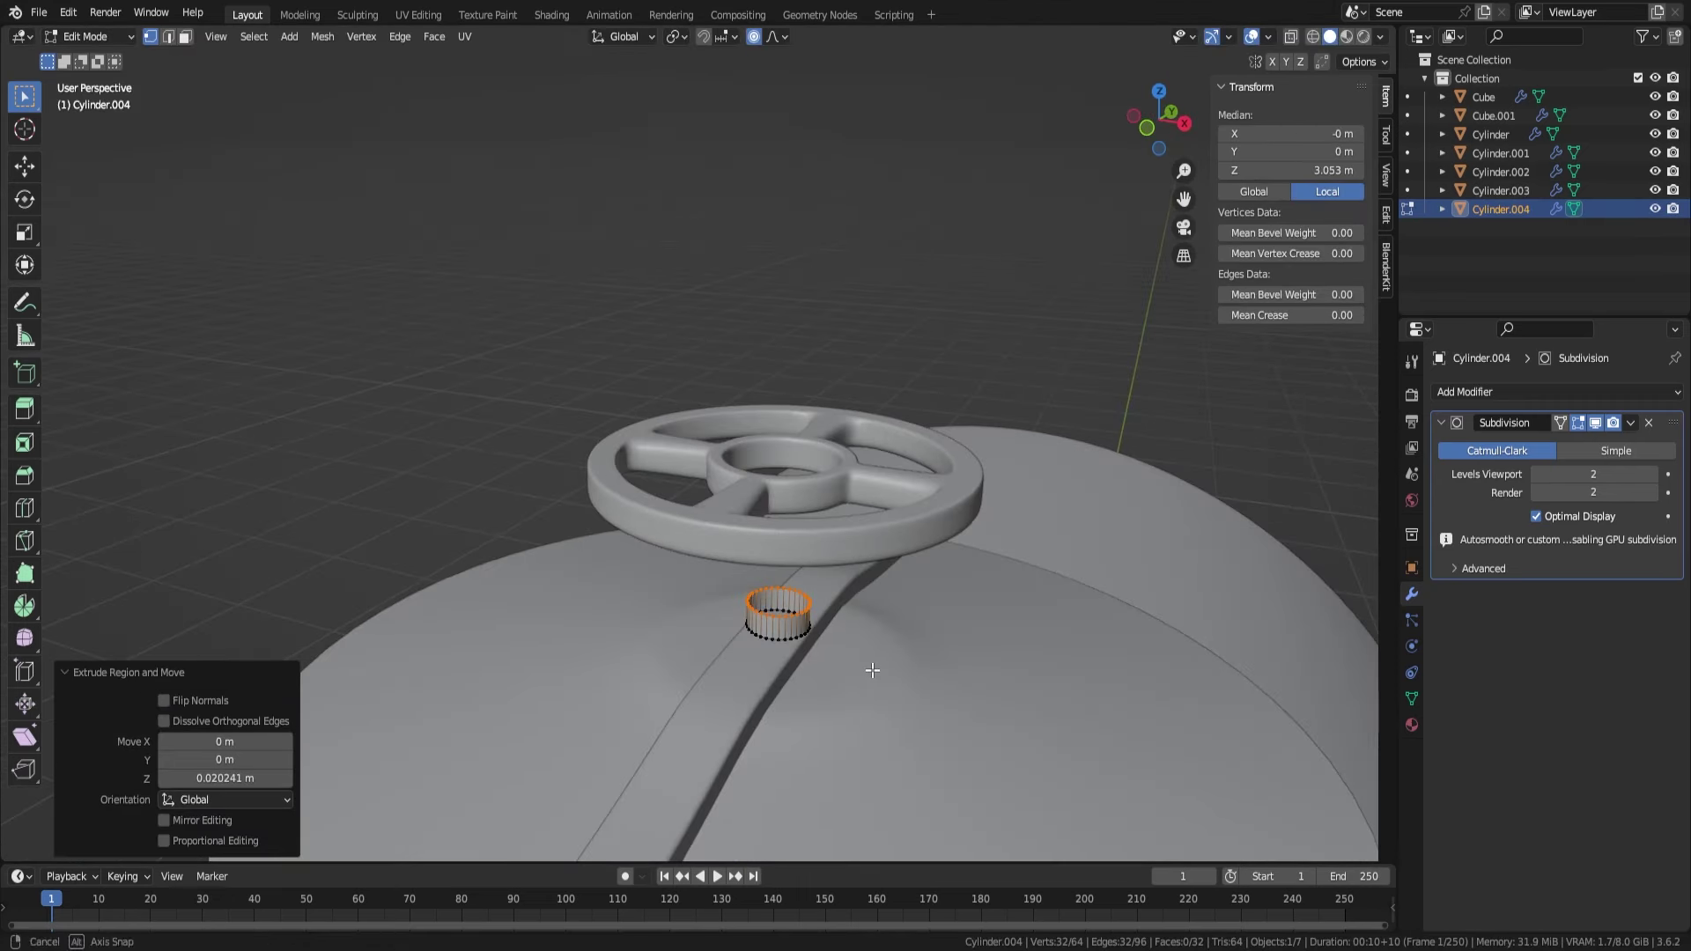
left_click(974, 651)
scroll(975, 651, "up", 5)
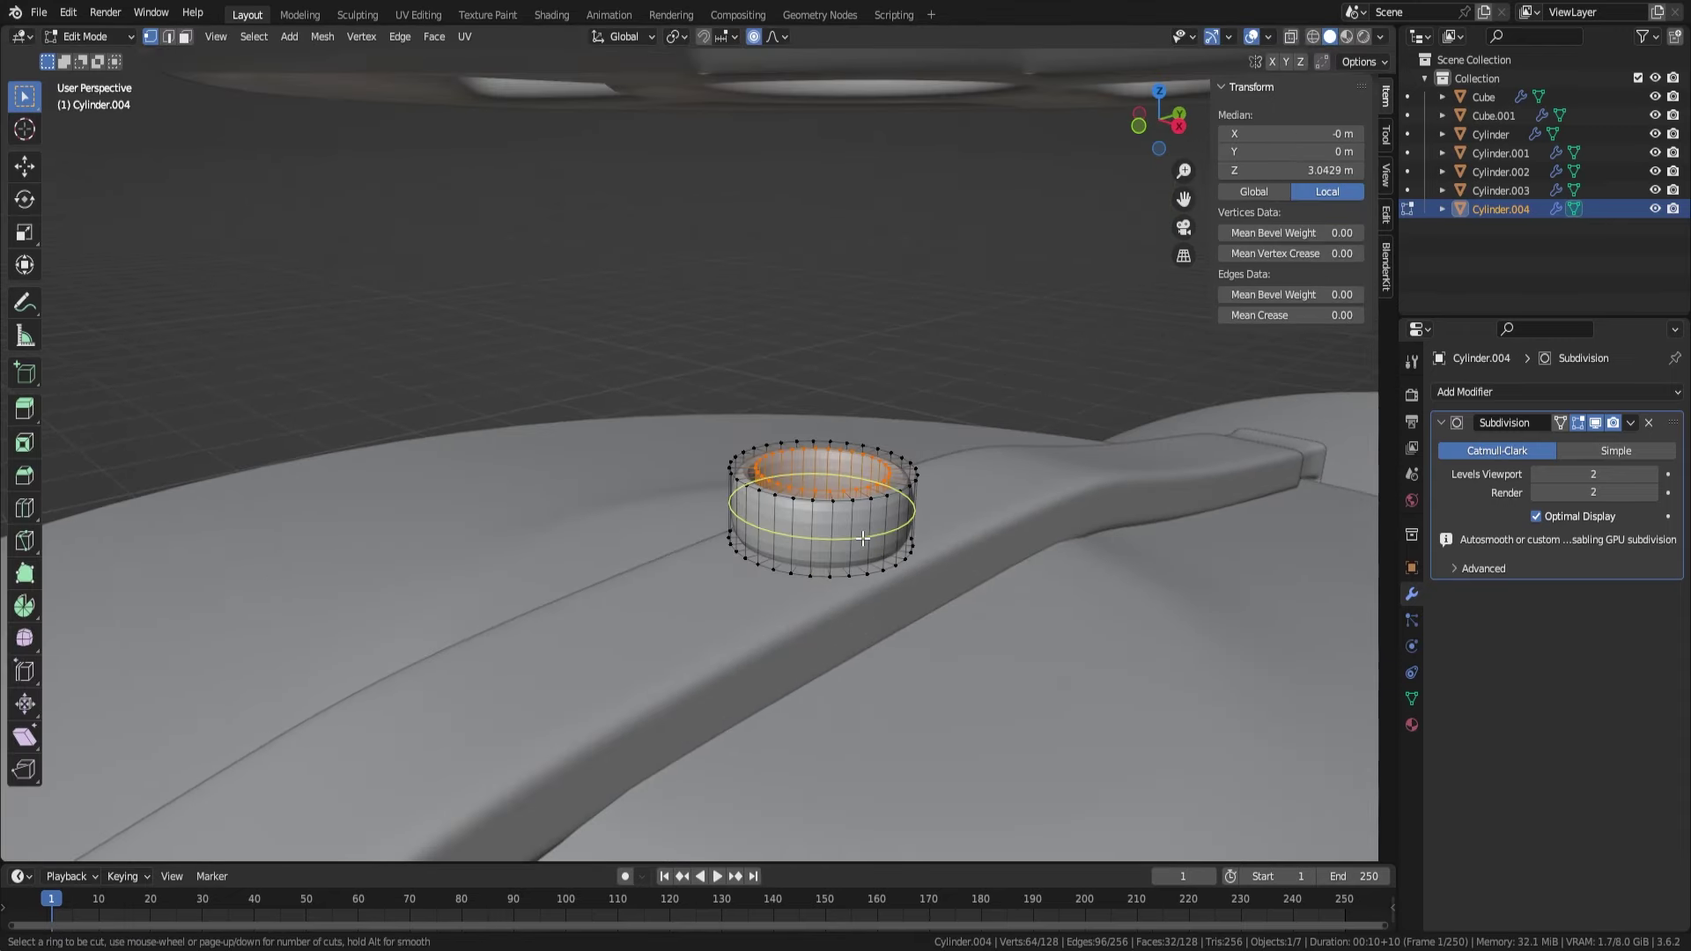
- Add three loop cuts around the collar, sliding one toward its top
key("ctrl+r")
left_click(720, 551)
left_click(720, 529)
key("ctrl+r")
left_click(719, 459)
middle_click_drag(718, 459, 617, 550)
key("ctrl+r")
left_click(617, 550)
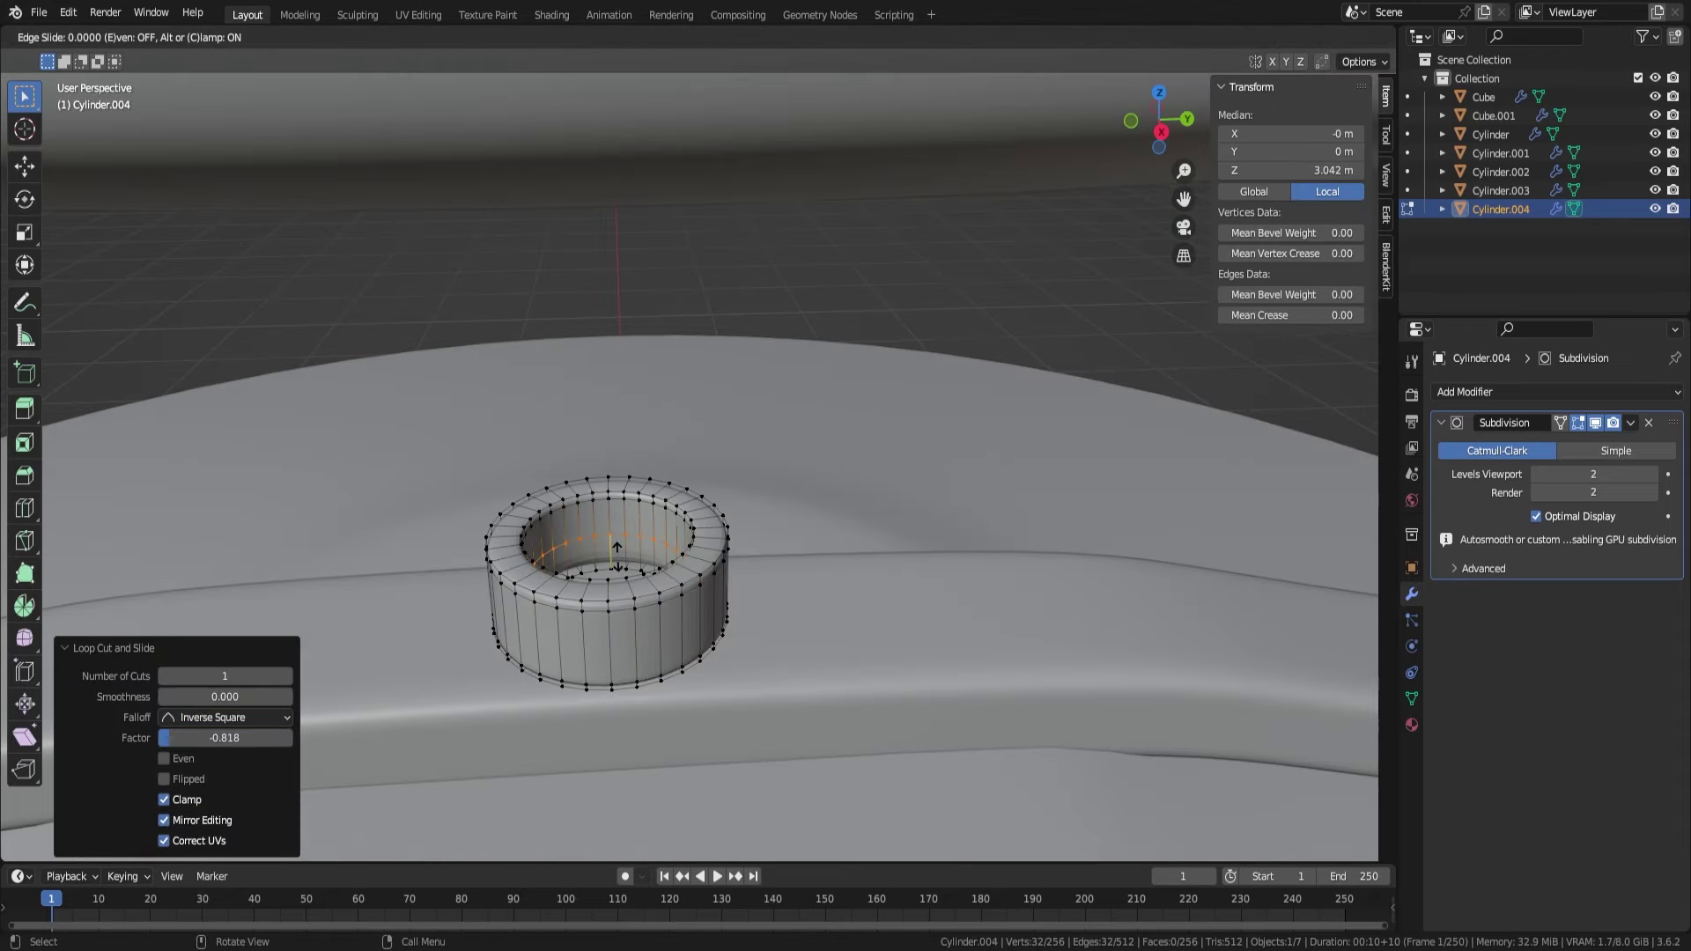
left_click(509, 515)
mouse_move(509, 515)
middle_mouse_down()
mouse_move(861, 627)
mouse_move(763, 548)
mouse_move(789, 506)
mouse_move(933, 392)
mouse_move(921, 538)
mouse_move(826, 378)
mouse_move(869, 493)
middle_mouse_up()
- Lift the whole collar ring slightly along Z
key("a")
key("g")
key("z")
left_click(945, 602)
key("Tab")
- Extrude the handwheel's hub down into a stem and scale it narrow
left_click(869, 493)
key("Tab")
key("e")
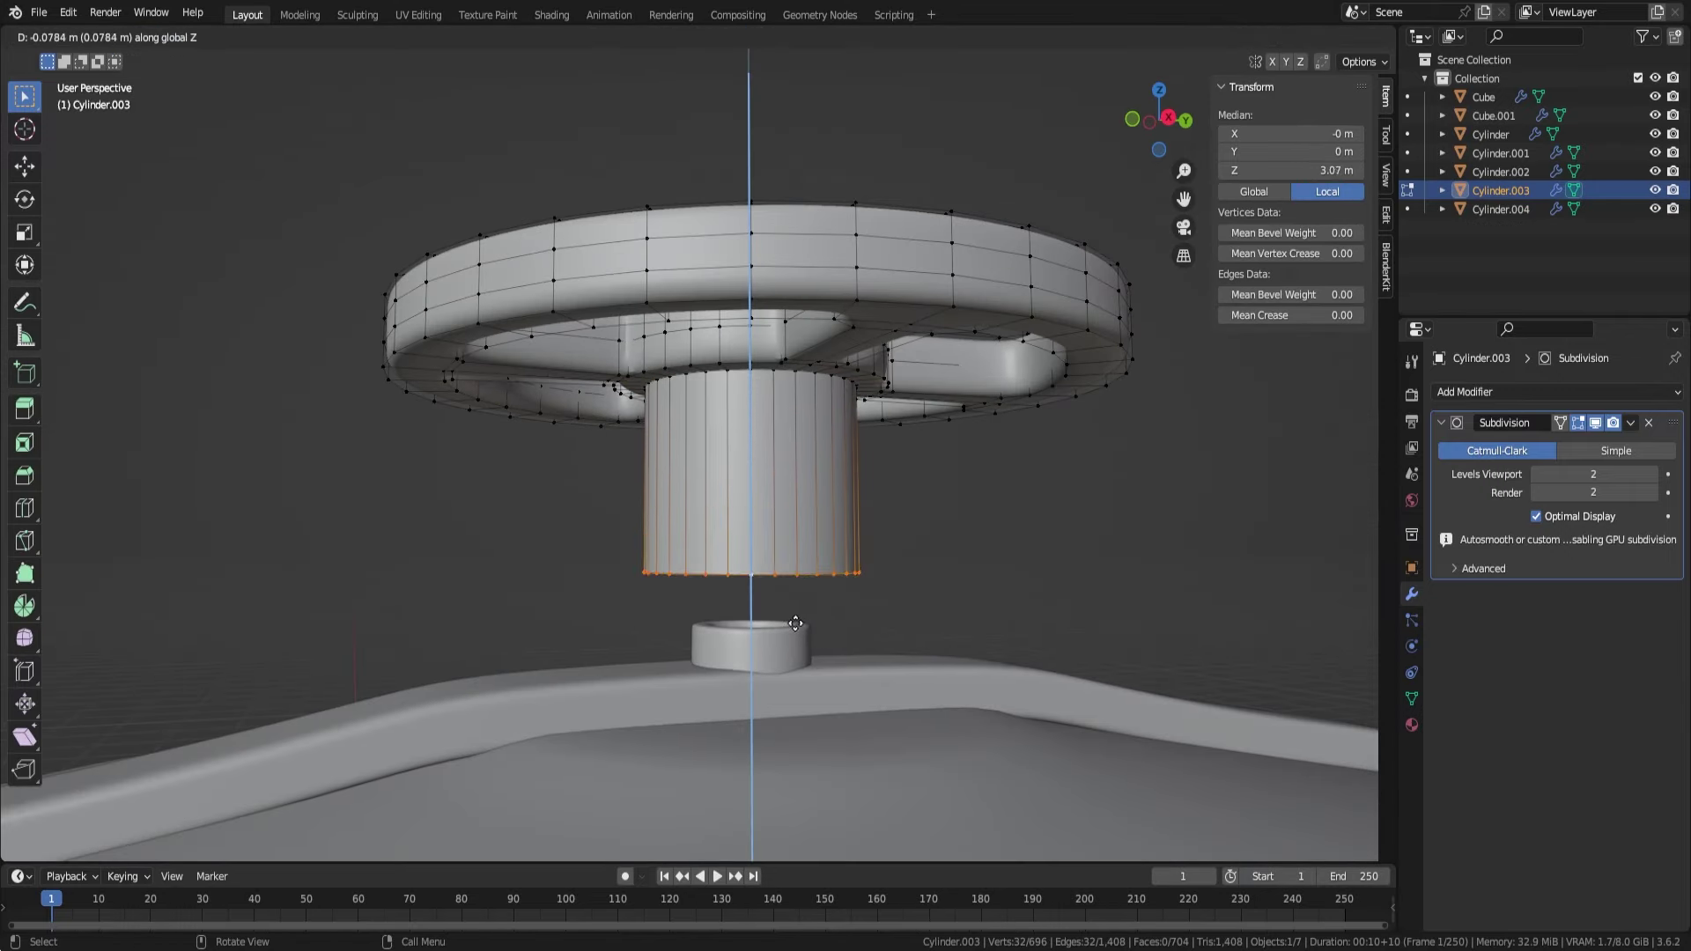
left_click(1085, 645)
mouse_move(1086, 644)
middle_mouse_down()
mouse_move(973, 645)
mouse_move(879, 467)
mouse_move(819, 528)
mouse_move(780, 442)
middle_mouse_up()
key("s")
left_click(775, 577)
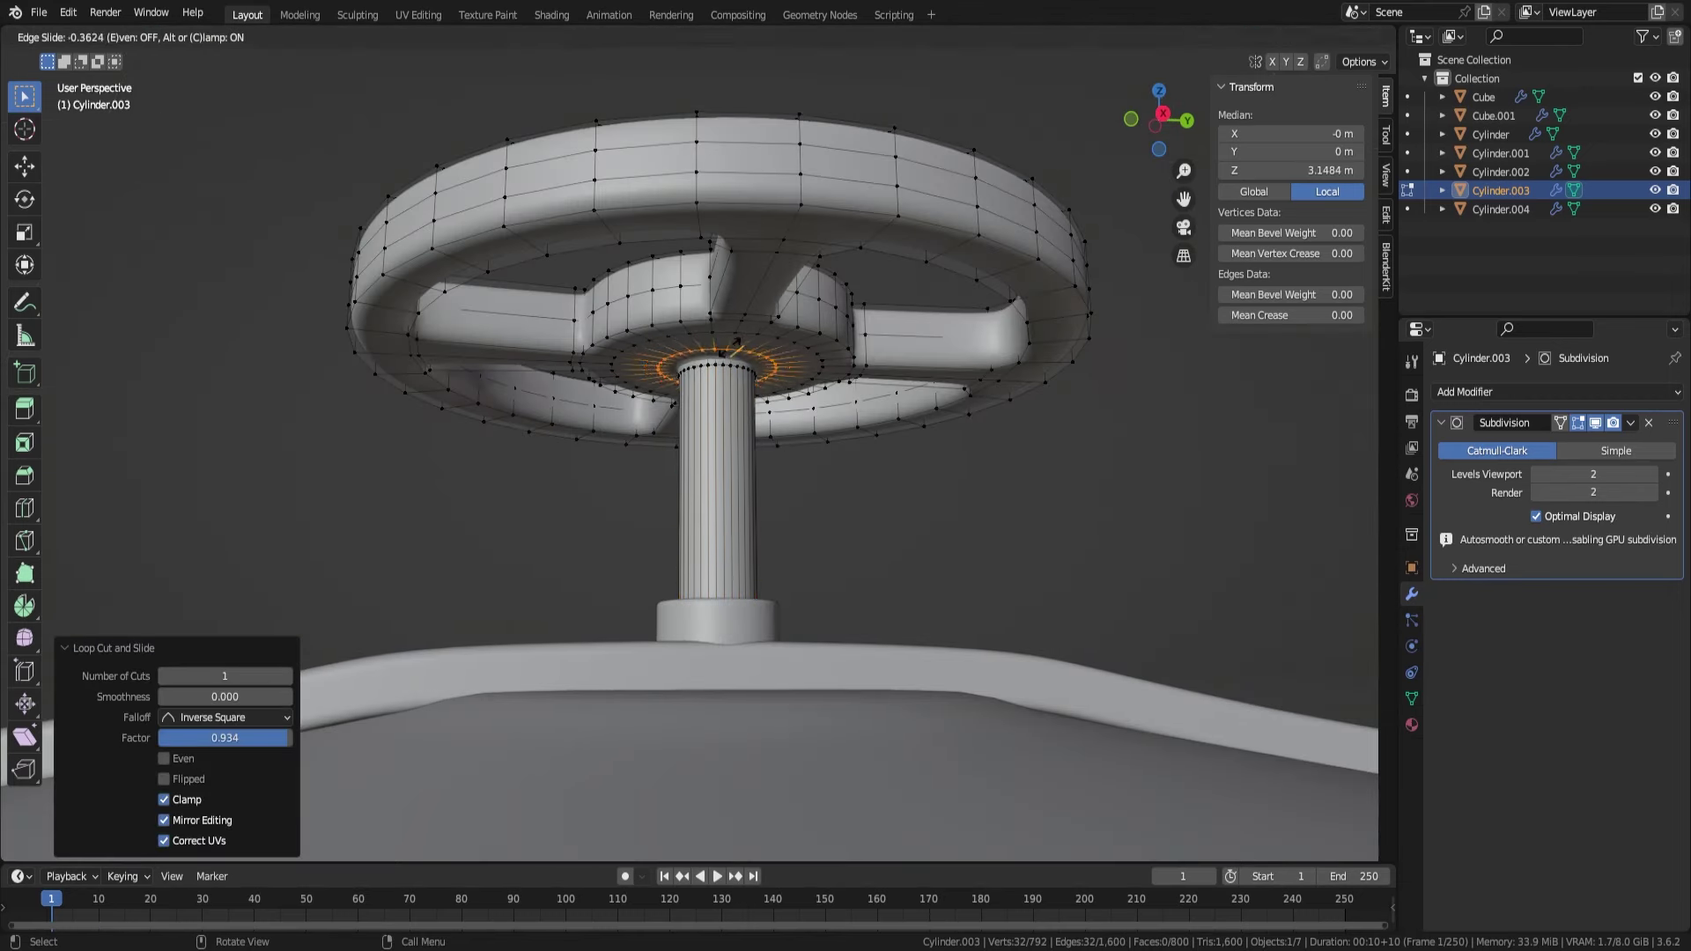
left_click(736, 343)
key("Tab")
mouse_move(736, 344)
middle_mouse_down()
mouse_move(823, 568)
mouse_move(777, 537)
mouse_move(766, 359)
middle_mouse_up()
- Try a loop cut along the wheel's underside, then undo it
key("Tab")
scroll(766, 360, "up", 5)
key("ctrl+r")
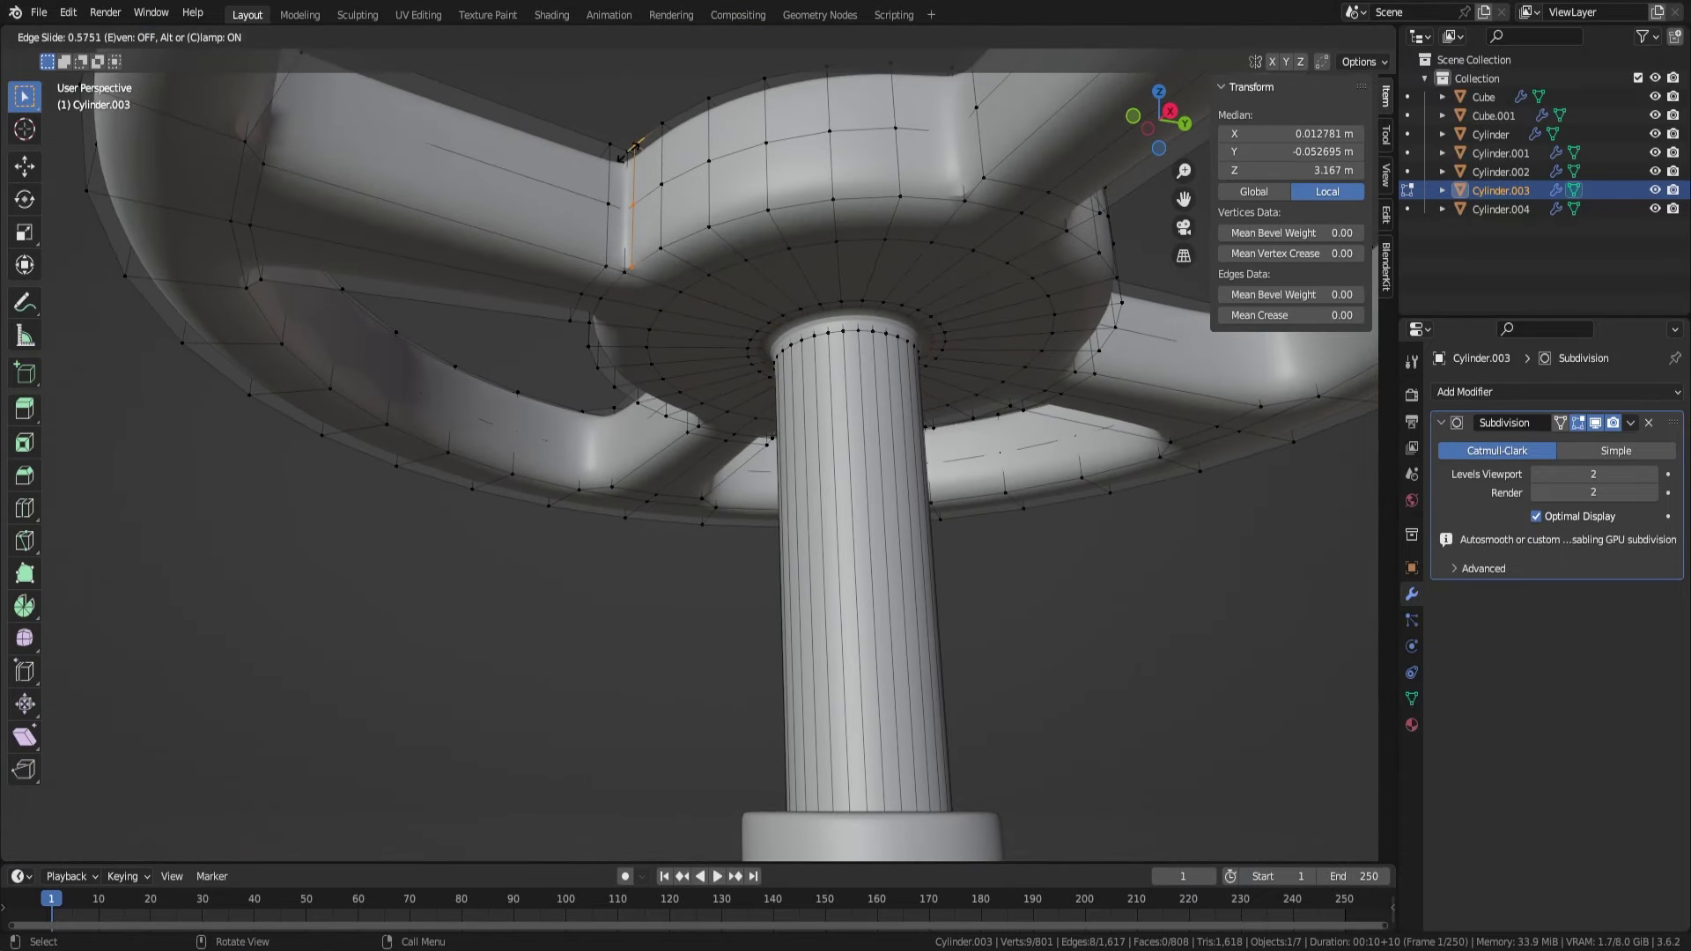
mouse_move(967, 217)
middle_mouse_down()
mouse_move(909, 591)
mouse_move(1013, 546)
mouse_move(900, 498)
mouse_move(854, 536)
mouse_move(837, 440)
mouse_move(795, 500)
middle_mouse_up()
key("ctrl+z")
scroll(908, 592, "down", 3)
scroll(909, 592, "down", 3)
- View the handle straight from the side and select its whole mesh
key("Tab")
key("Tab")
key("Tab")
scroll(836, 440, "down", 4)
key("Tab")
key("KP_3")
scroll(814, 476, "up", 3)
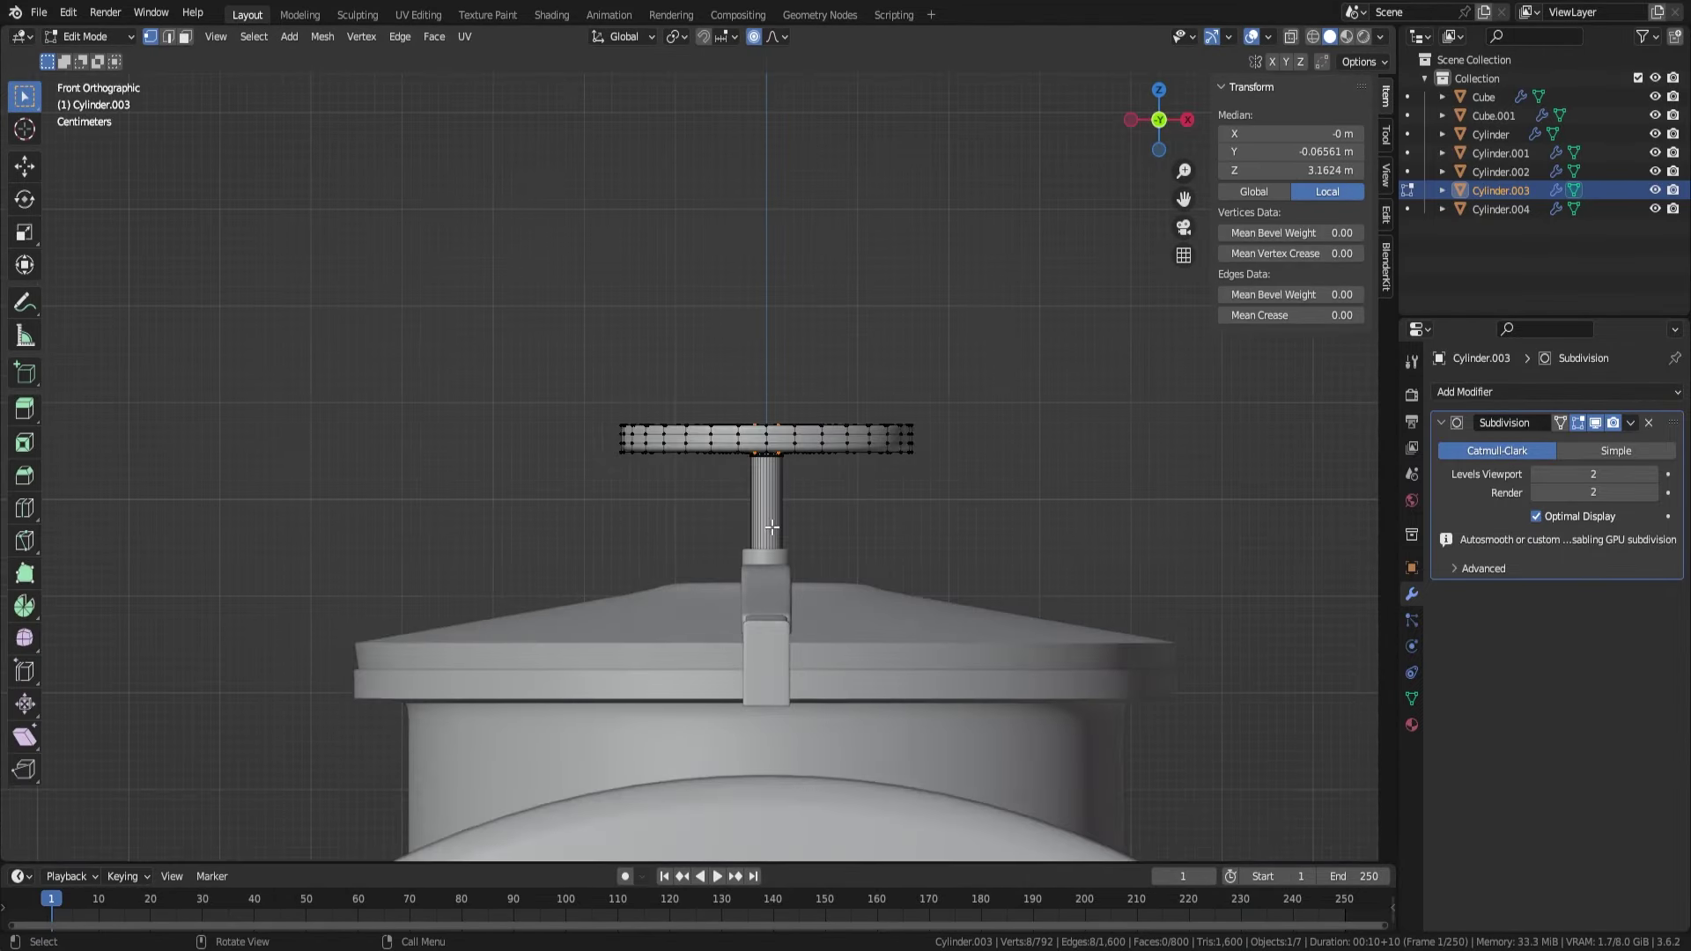
key("a")
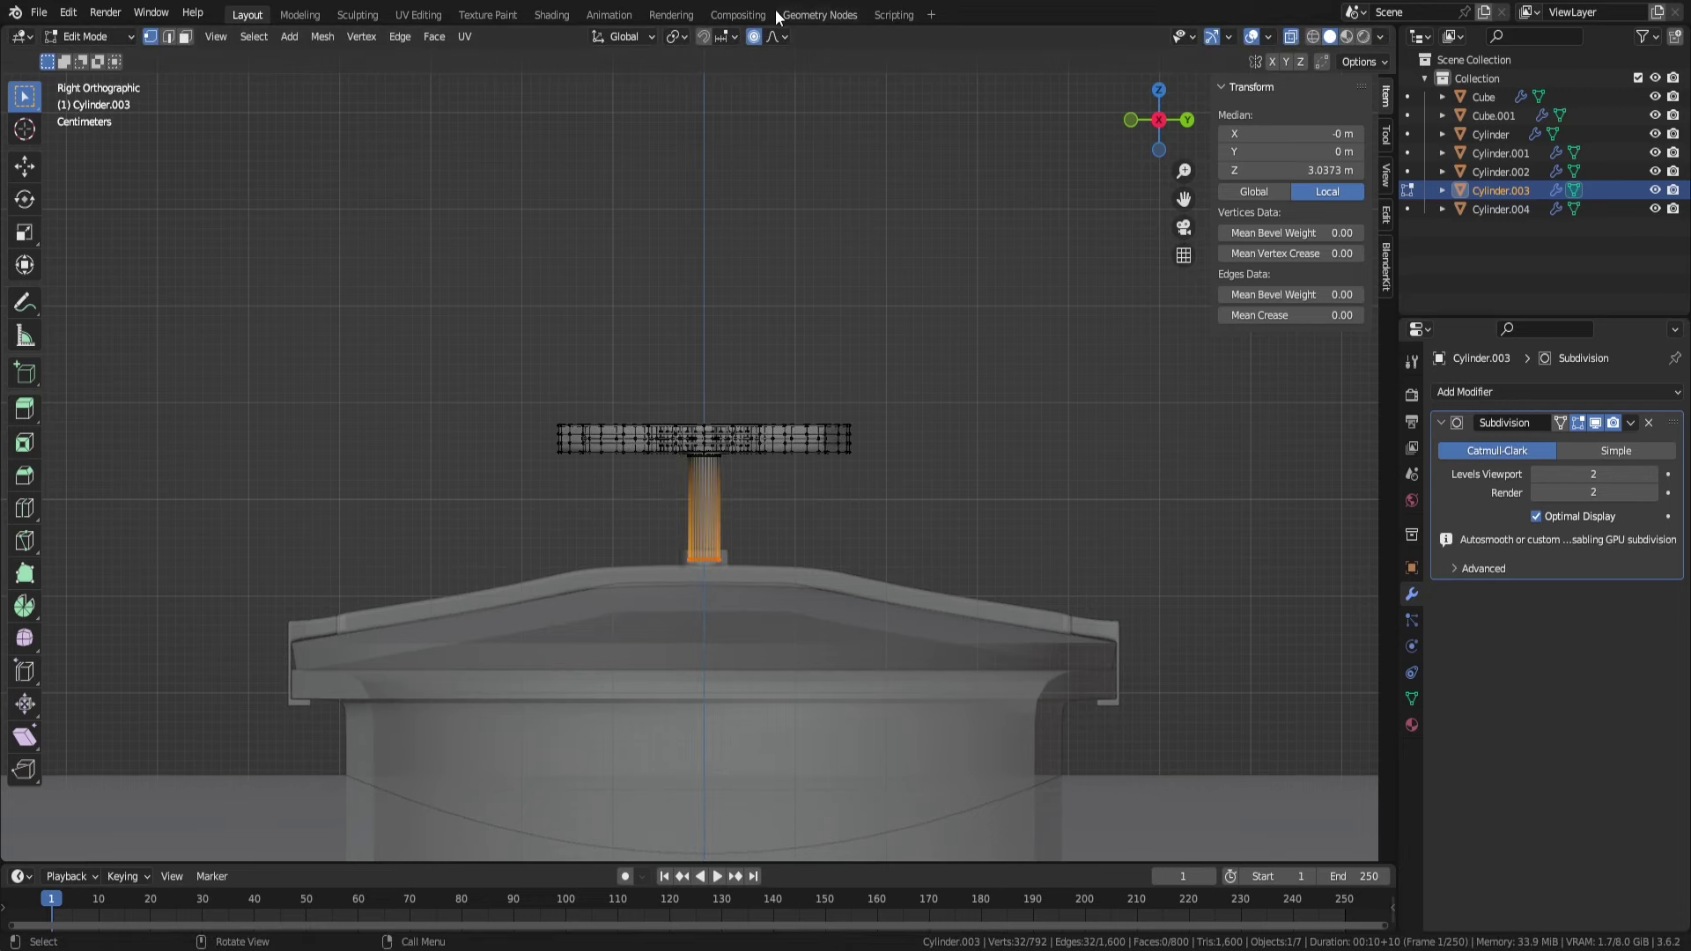
- Confirm the handle's new position and orbit out to view the whole tank
left_click(944, 557)
key("Tab")
mouse_move(943, 557)
middle_mouse_down()
mouse_move(914, 594)
mouse_move(820, 341)
mouse_move(821, 474)
middle_mouse_up()
scroll(753, 722, "up", 4)
mouse_move(753, 722)
middle_mouse_down()
mouse_move(789, 523)
mouse_move(842, 552)
mouse_move(632, 520)
mouse_move(754, 562)
middle_mouse_up()
scroll(842, 552, "down", 5)
scroll(754, 562, "down", 3)
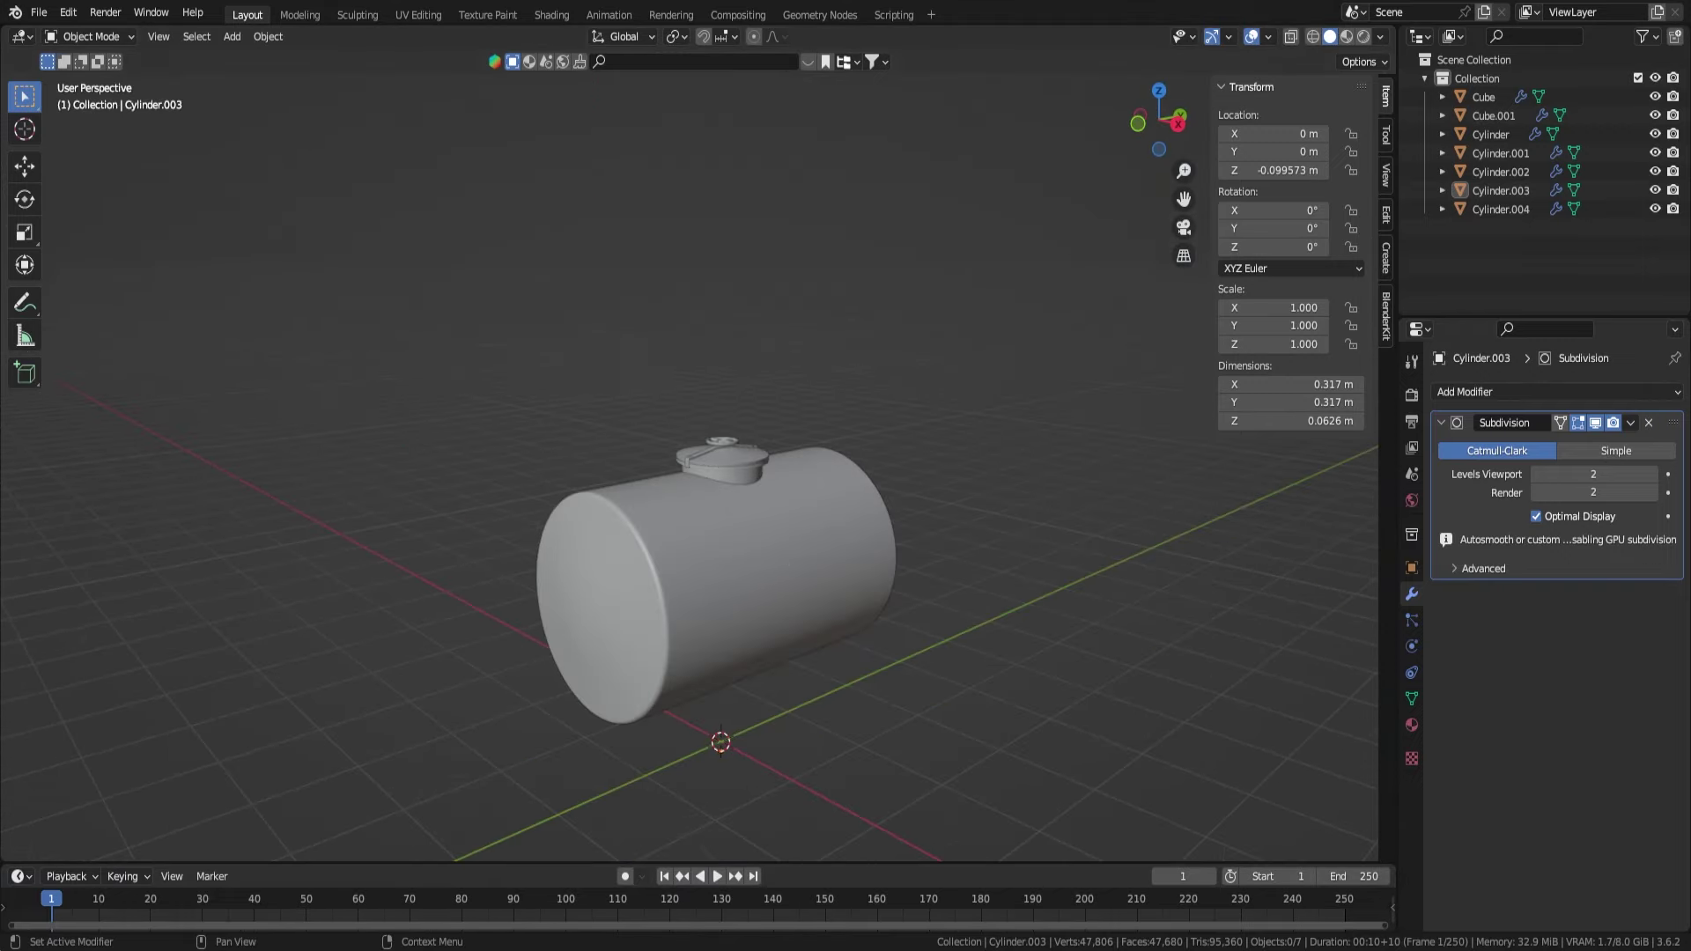
- Frame the lid wheel from the front and duplicate the small ring around its hub
key("KP_1")
key("KP_Decimal")
key("Tab")
middle_click_drag(815, 616, 815, 529)
- Extrude the copied ring straight up along Z into a tall vent pipe
key("g")
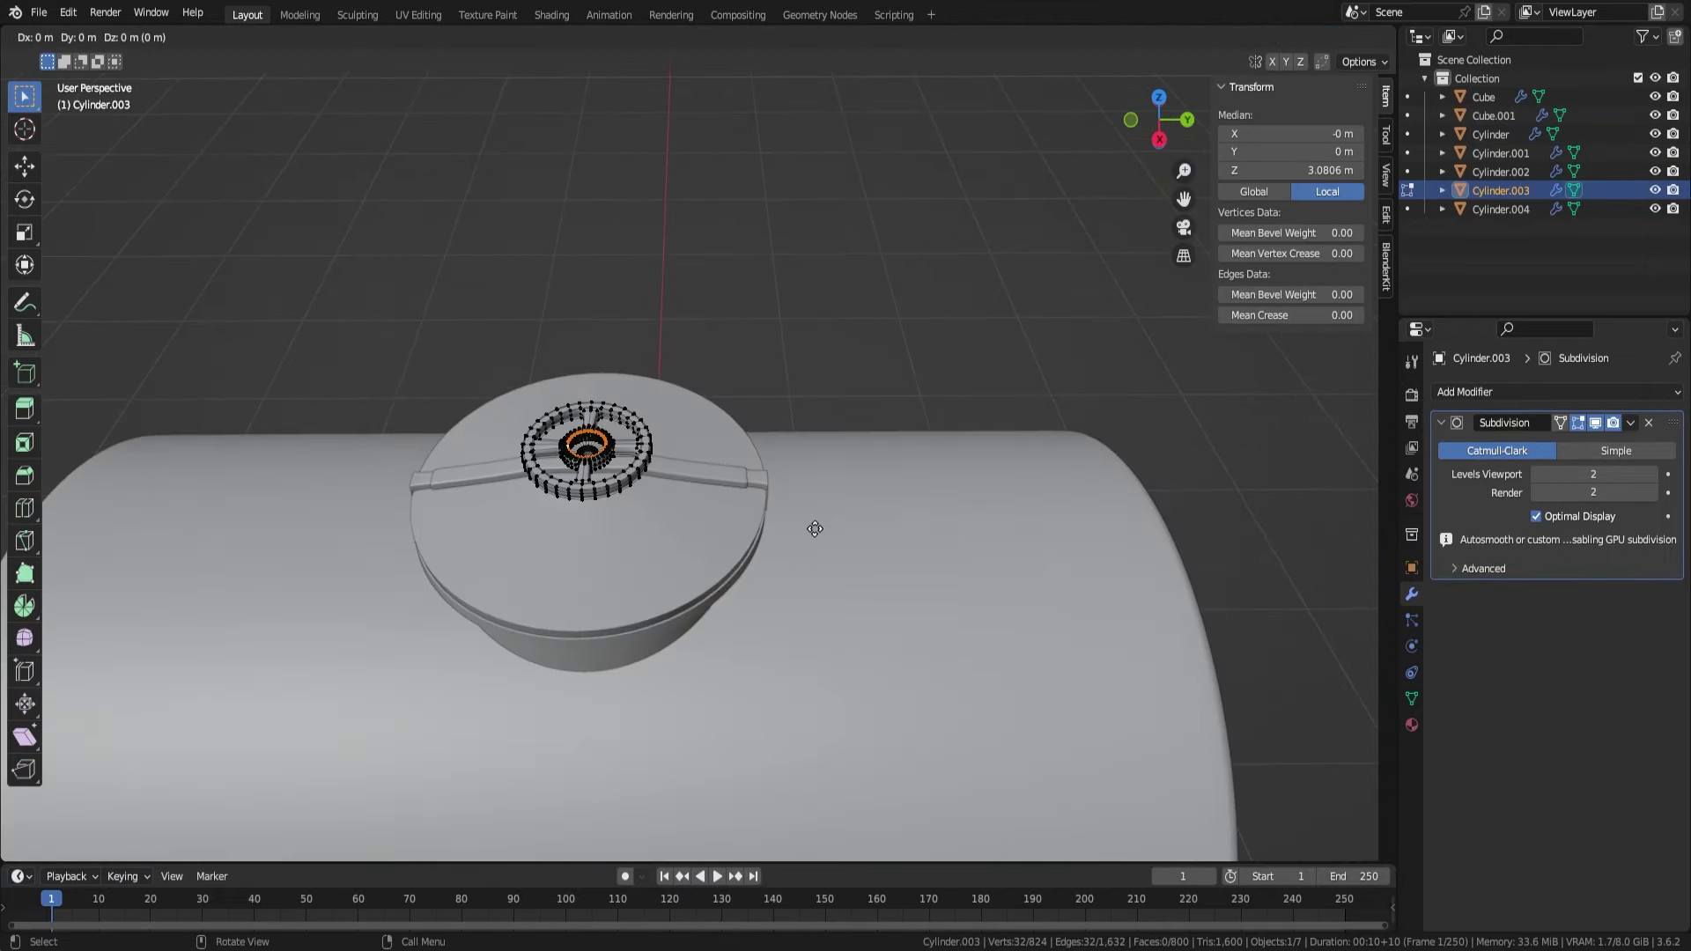
key("e")
key("z")
left_click(1057, 466)
key("KP_3")
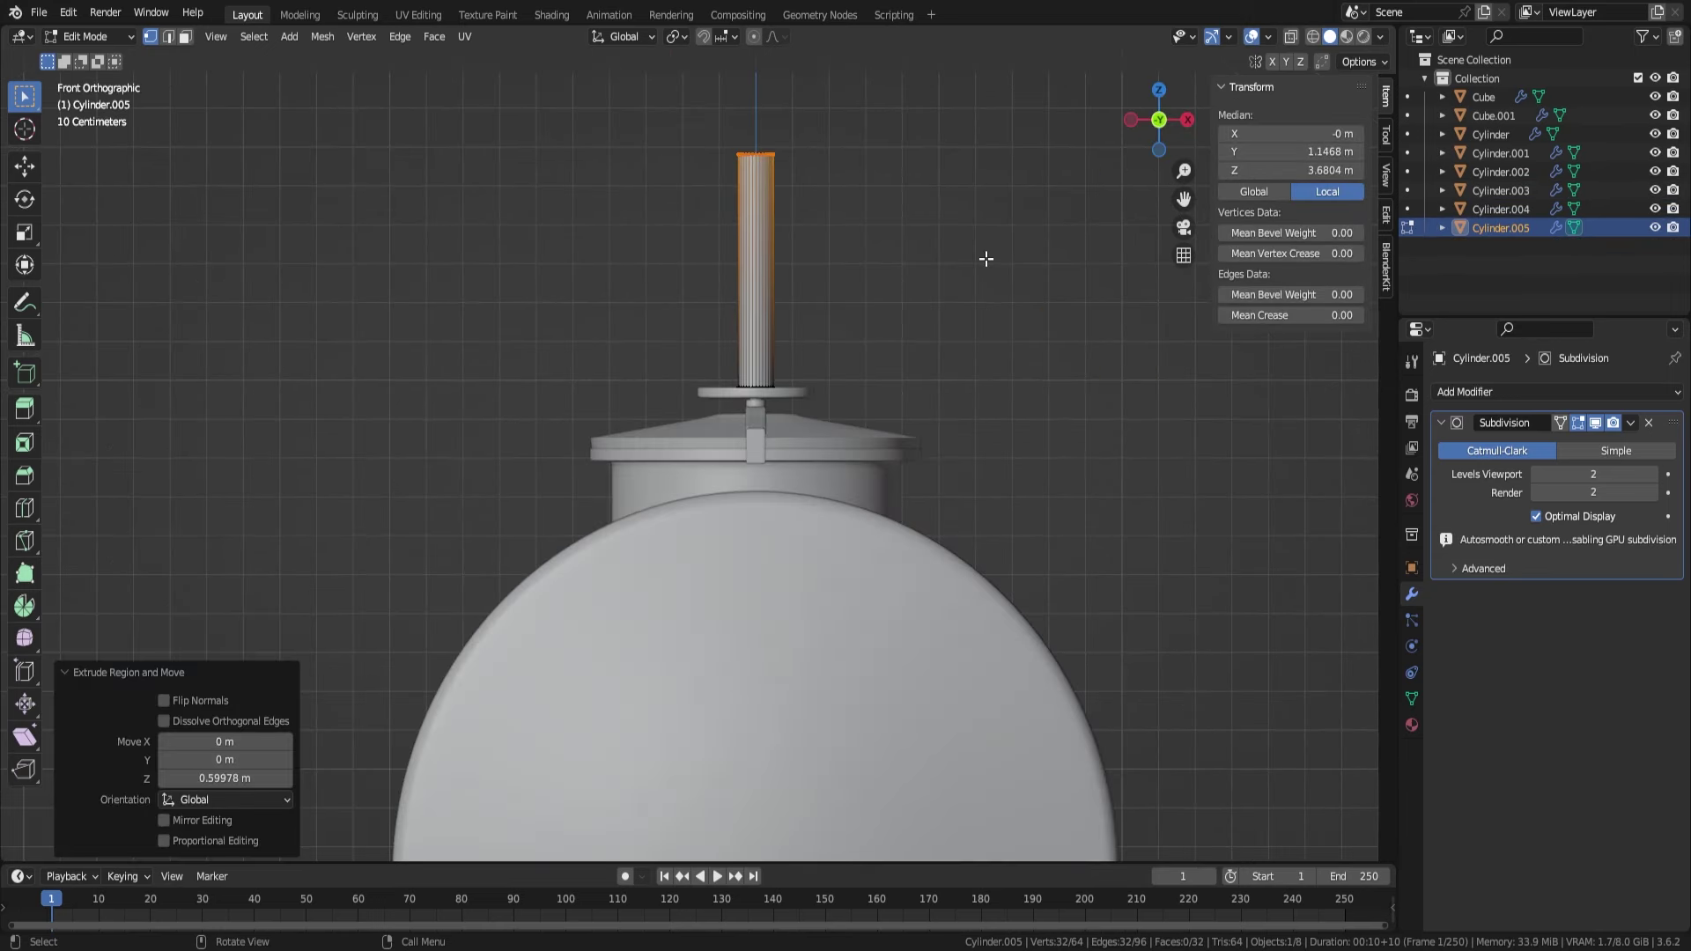
- Select the pipe's top edge loop and widen it into a flared rim
mouse_move(837, 467)
left_mouse_down()
mouse_move(1014, 440)
mouse_move(887, 509)
left_mouse_up()
mouse_move(917, 359)
middle_mouse_down()
mouse_move(973, 382)
mouse_move(841, 404)
middle_mouse_up()
key("KP_3")
scroll(935, 329, "up", 3)
left_click(798, 314, "alt")
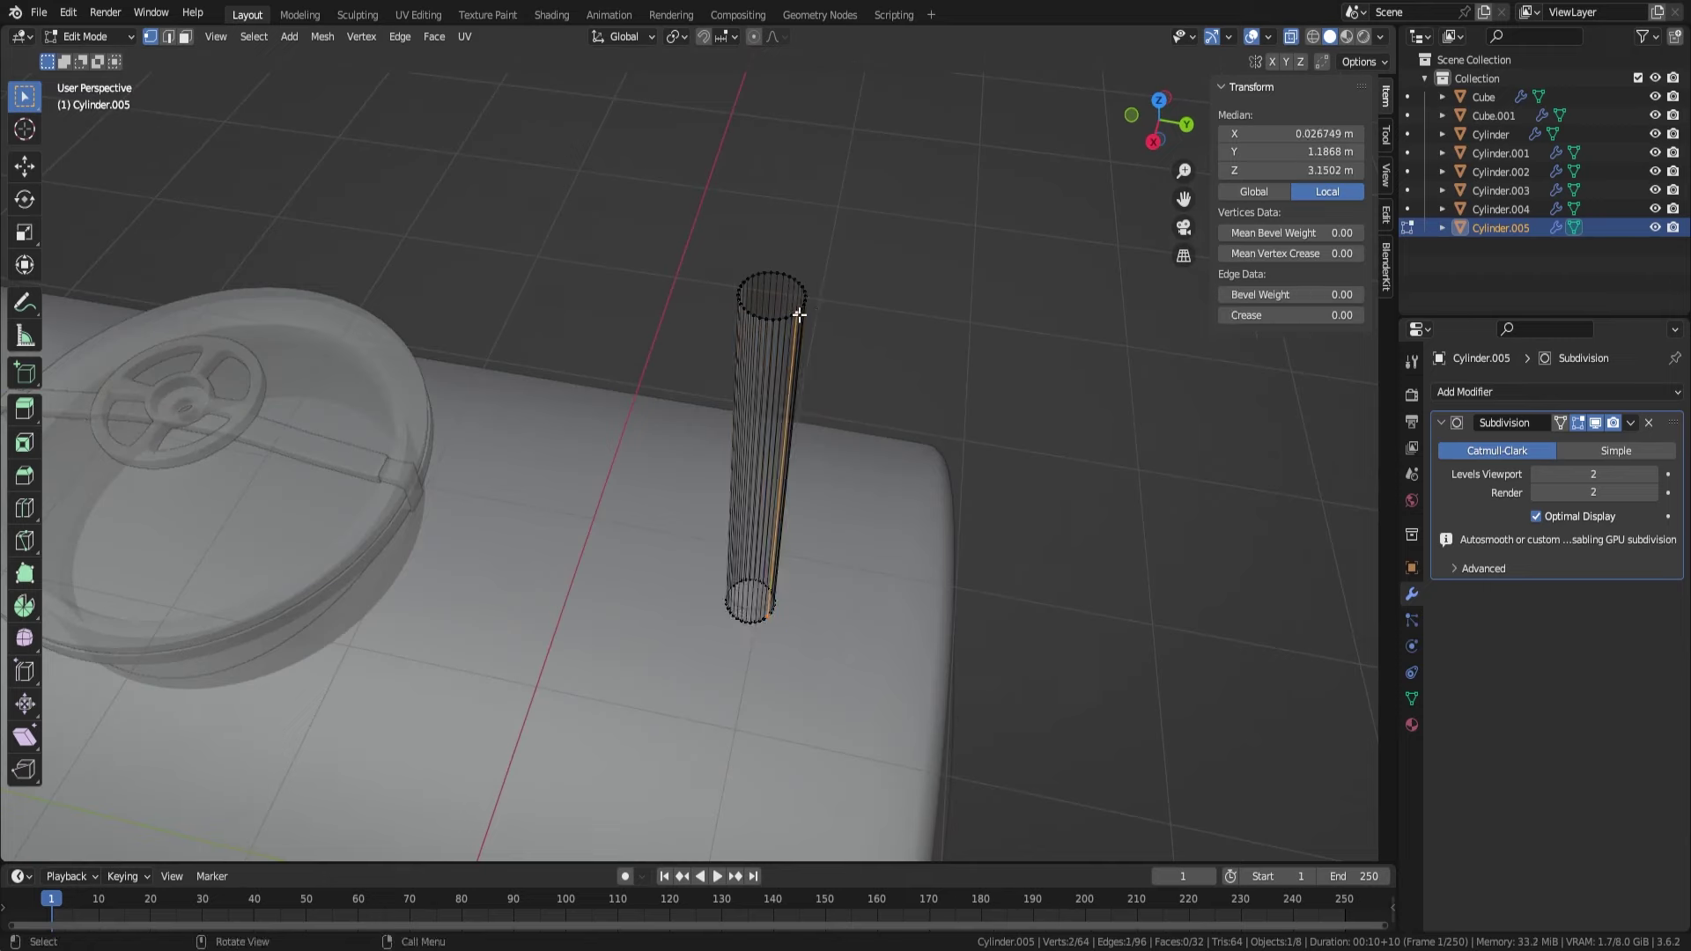
scroll(816, 329, "up", 2)
middle_click_drag(816, 329, 808, 163)
left_click(808, 163, "alt")
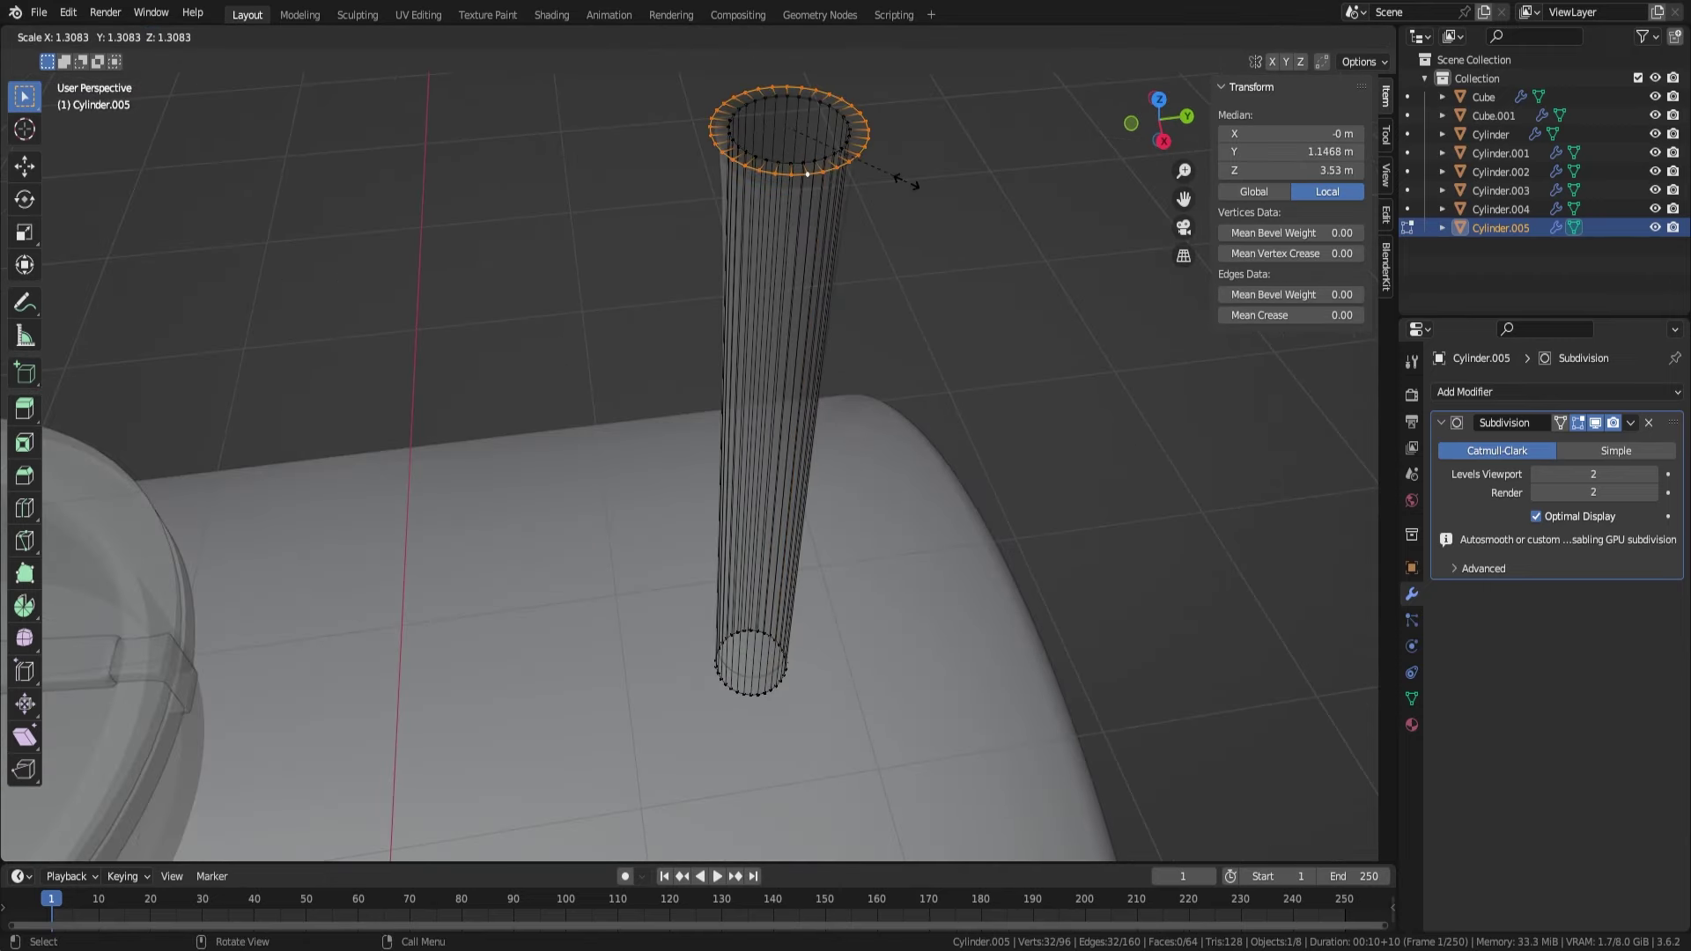
left_click(910, 151)
- Add a loop cut on the rim and apply Shade Auto Smooth to the pipe
middle_click_drag(997, 350, 875, 562)
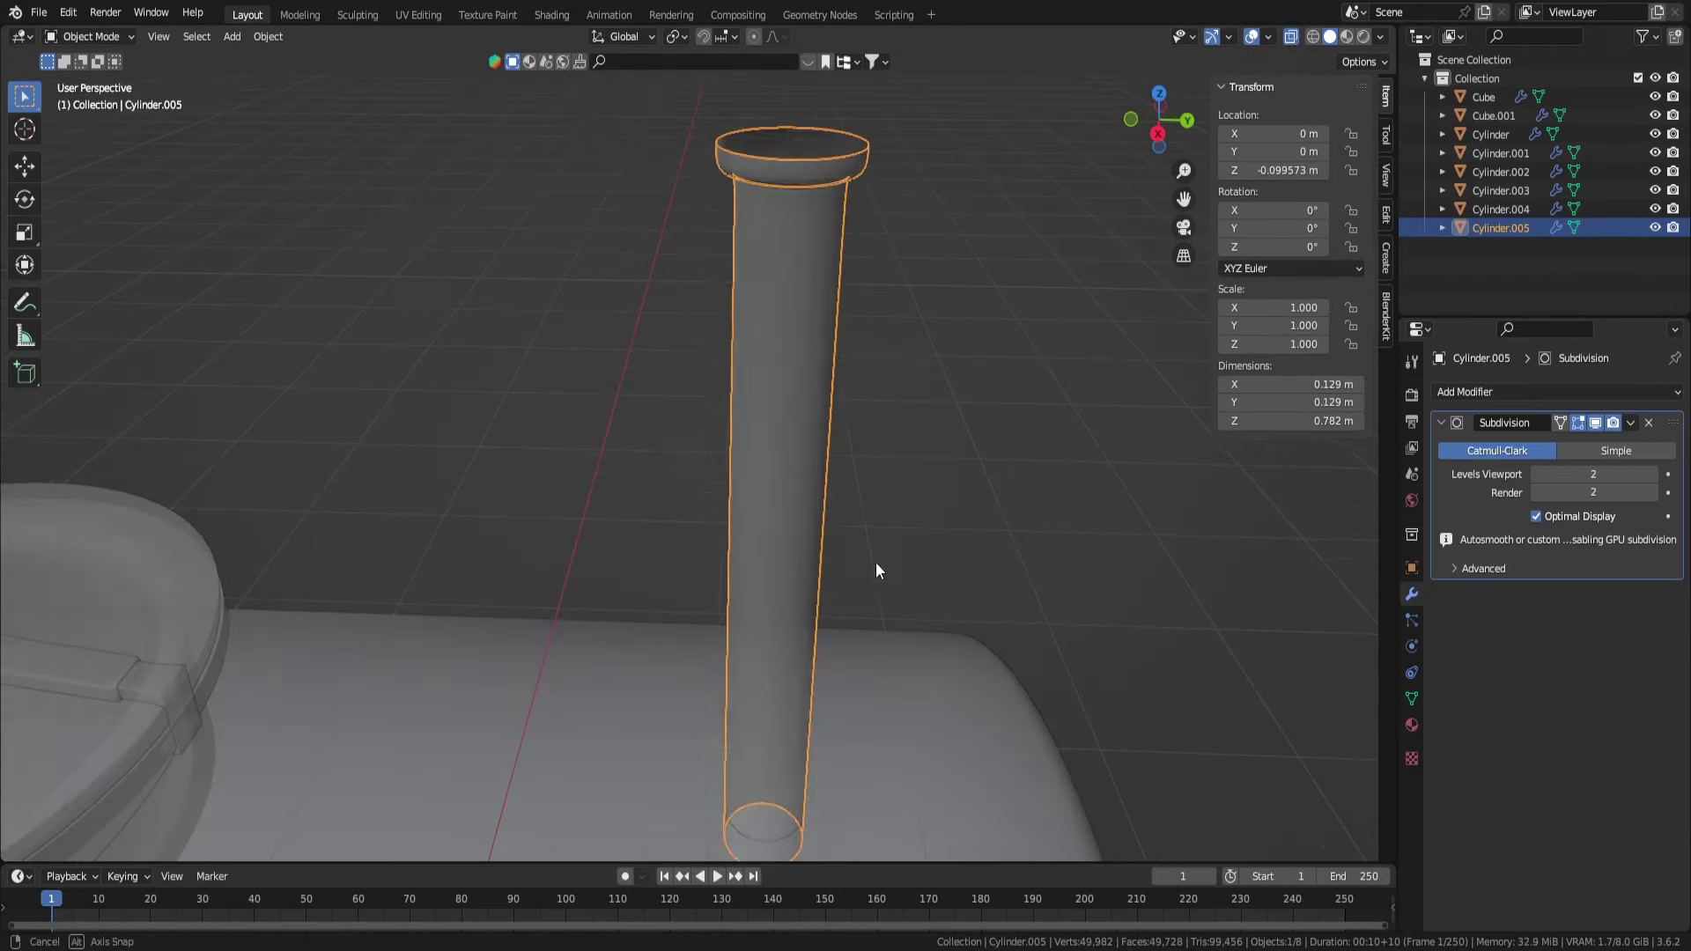
key("ctrl+r")
left_click(859, 308)
key("Tab")
right_click(785, 494)
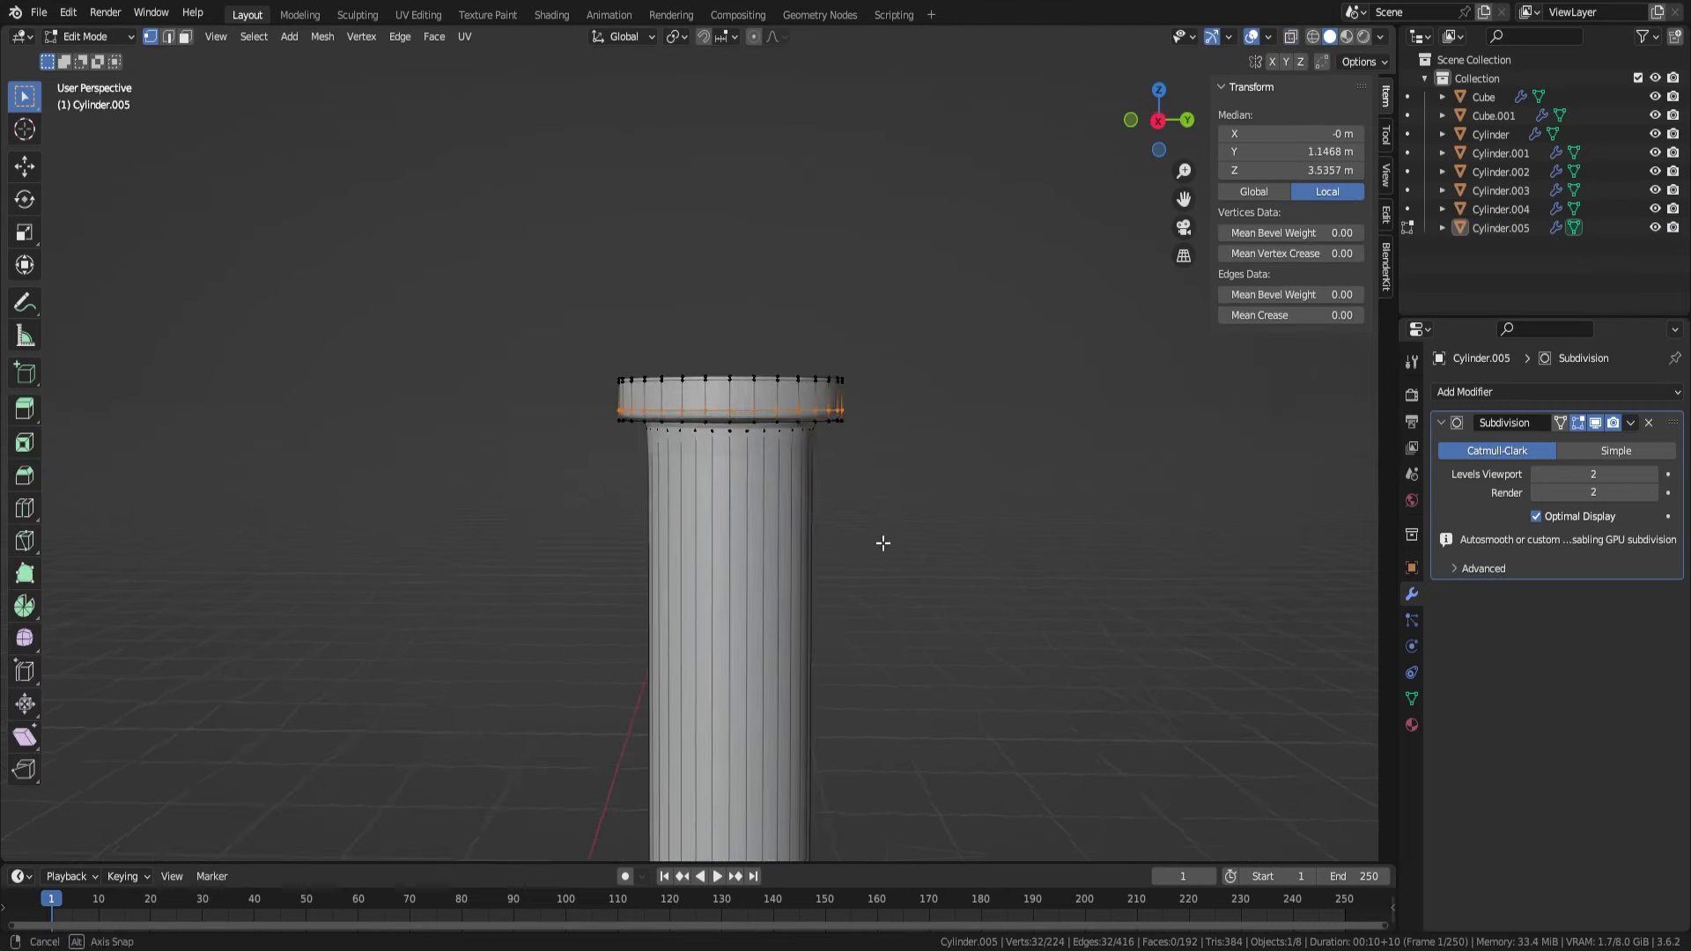
right_click(768, 531)
left_click(768, 531)
- Hollow the pipe top by extruding the rim inward and down into the opening
key("e")
key("s")
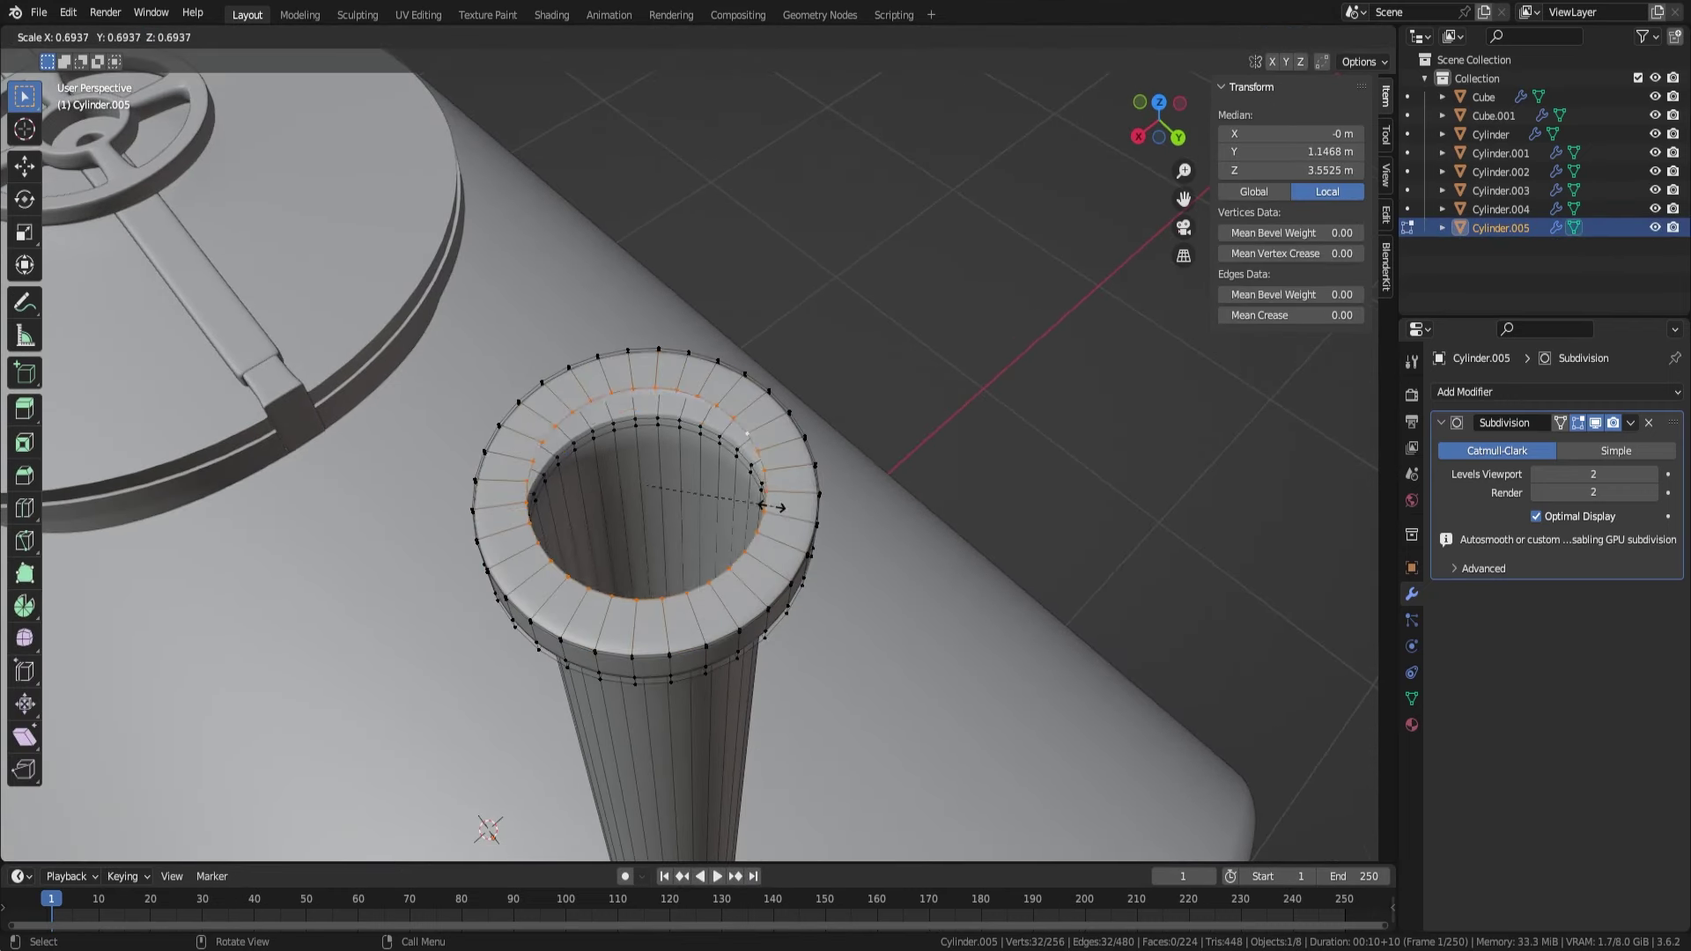
left_click(761, 508)
key("e")
left_click(687, 464)
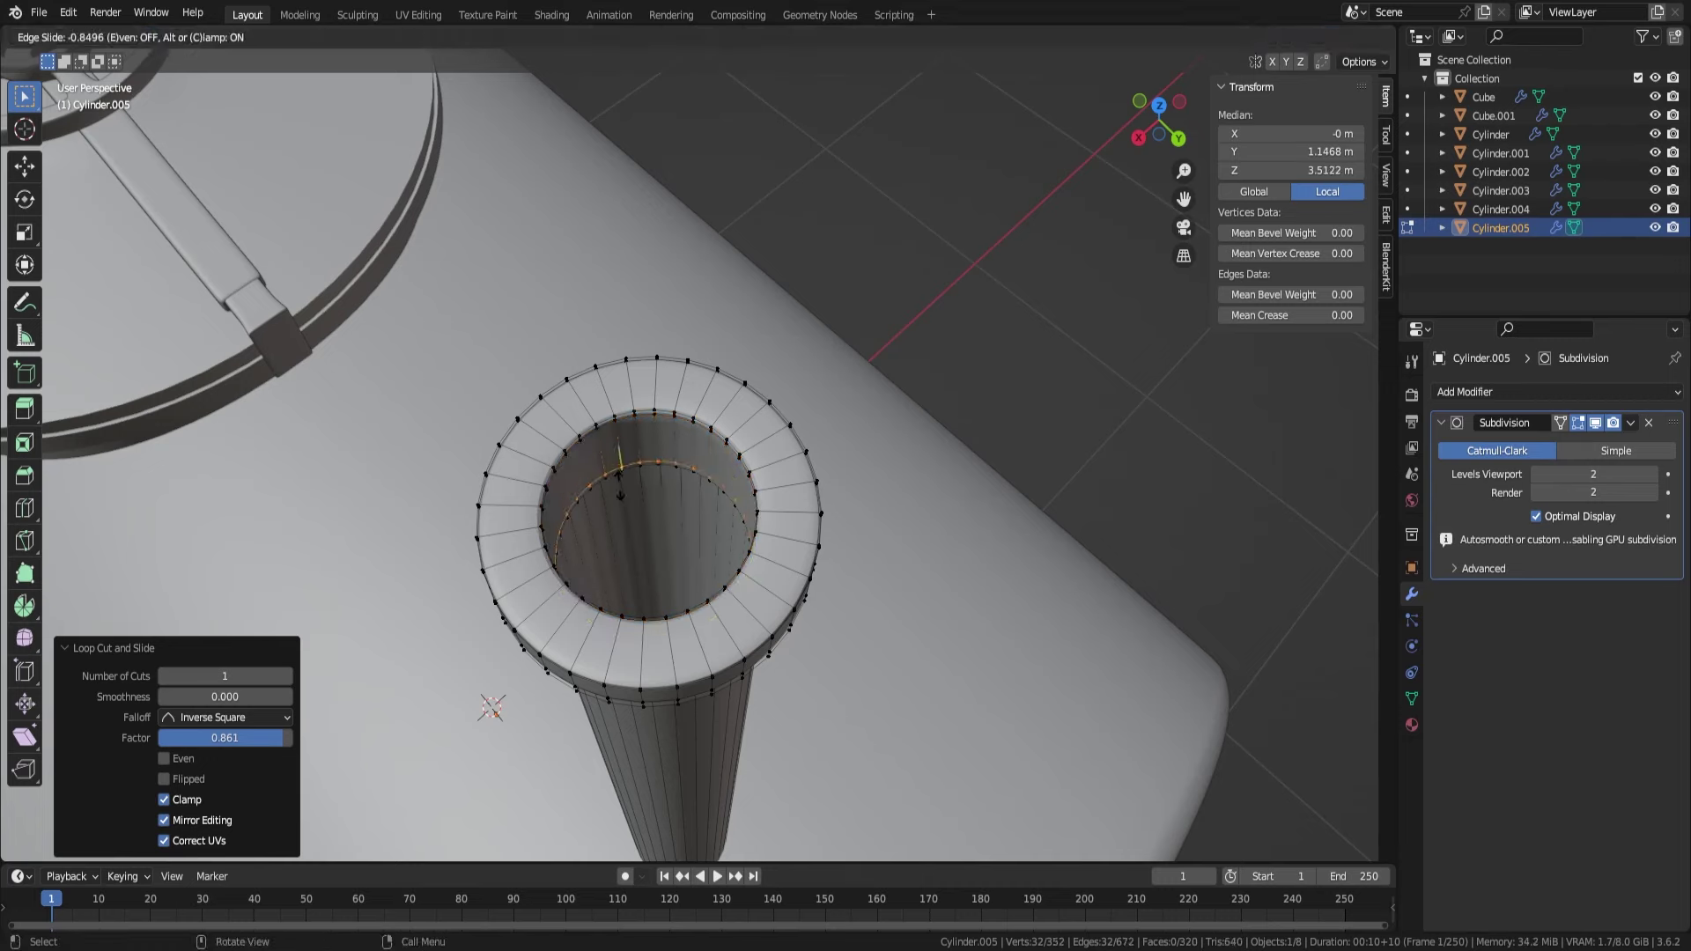
middle_click_drag(688, 465, 853, 497)
scroll(687, 358, "down", 5)
scroll(688, 358, "down", 5)
- Scale the whole pipe to about 0.231 m wide by 1.09 m tall and raise it
key("a")
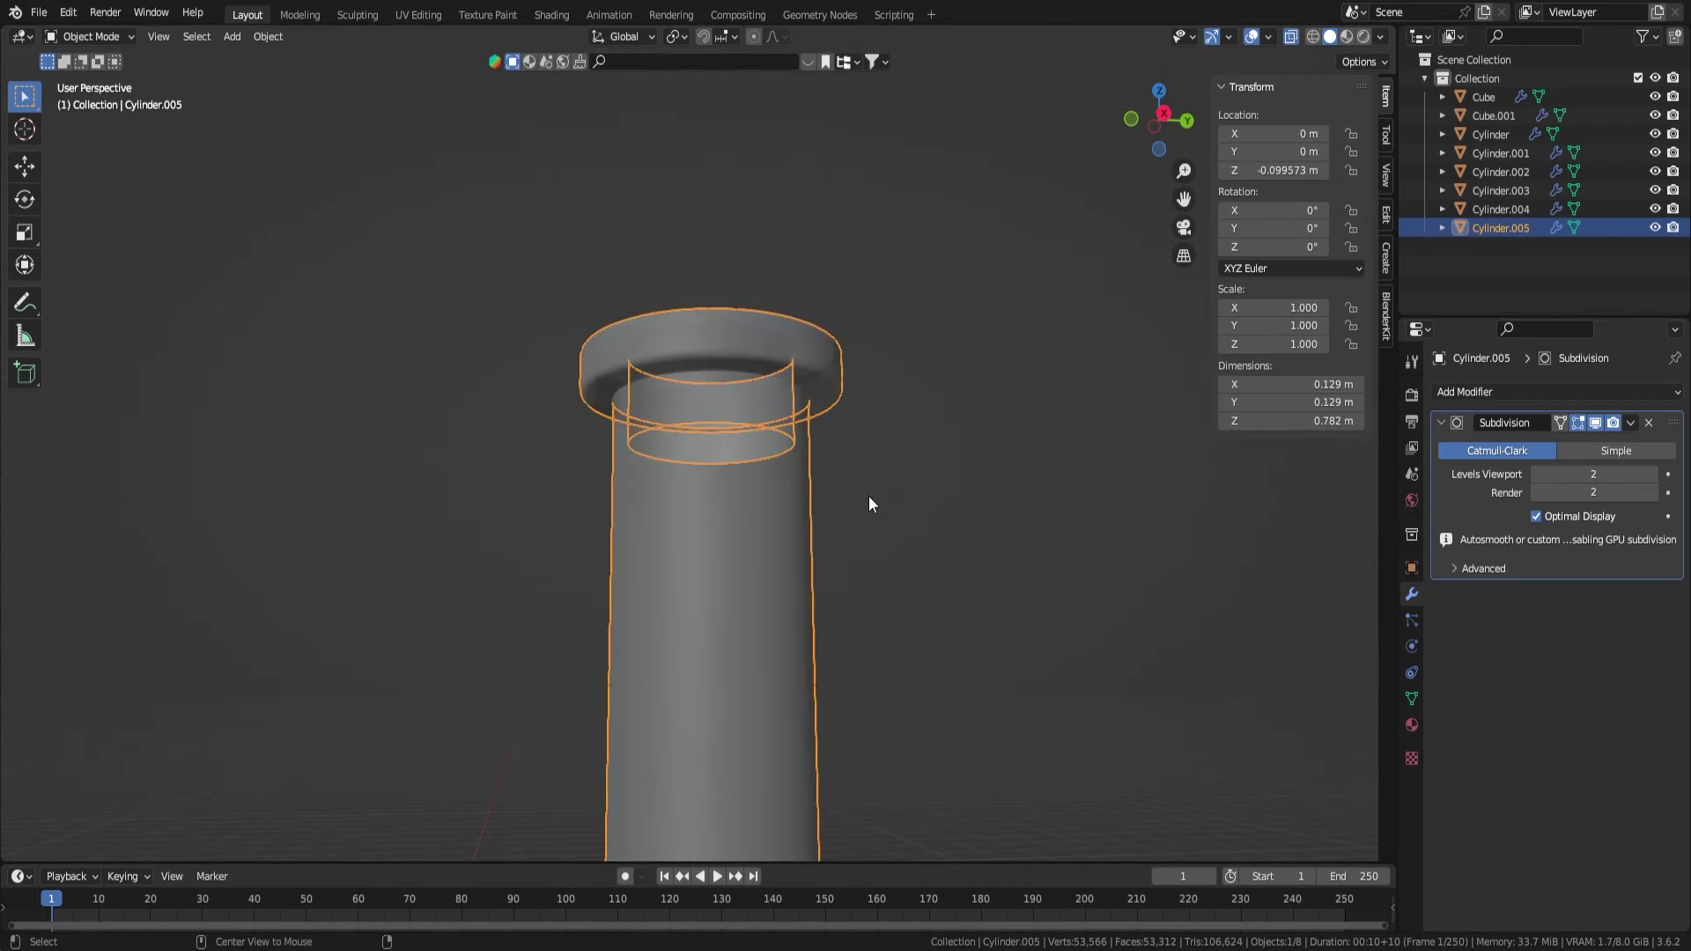
scroll(868, 495, "down", 3)
middle_click_drag(917, 609, 714, 572)
key("s")
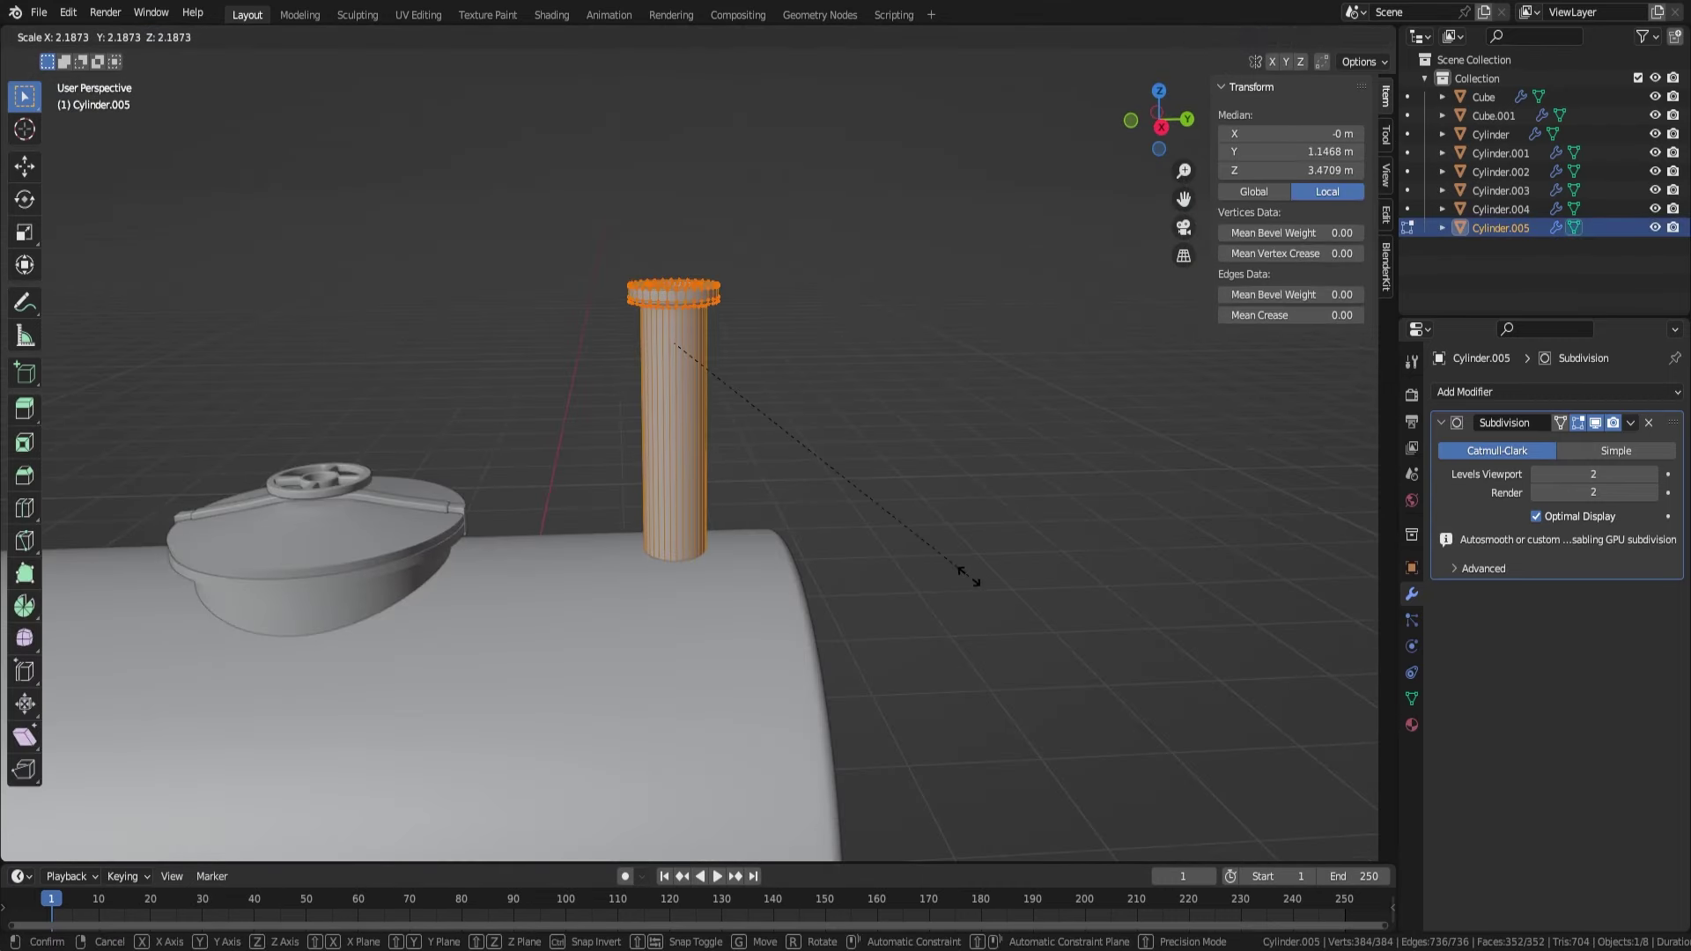
left_click(843, 556)
left_click(840, 378)
scroll(968, 563, "down", 3)
scroll(958, 558, "down", 3)
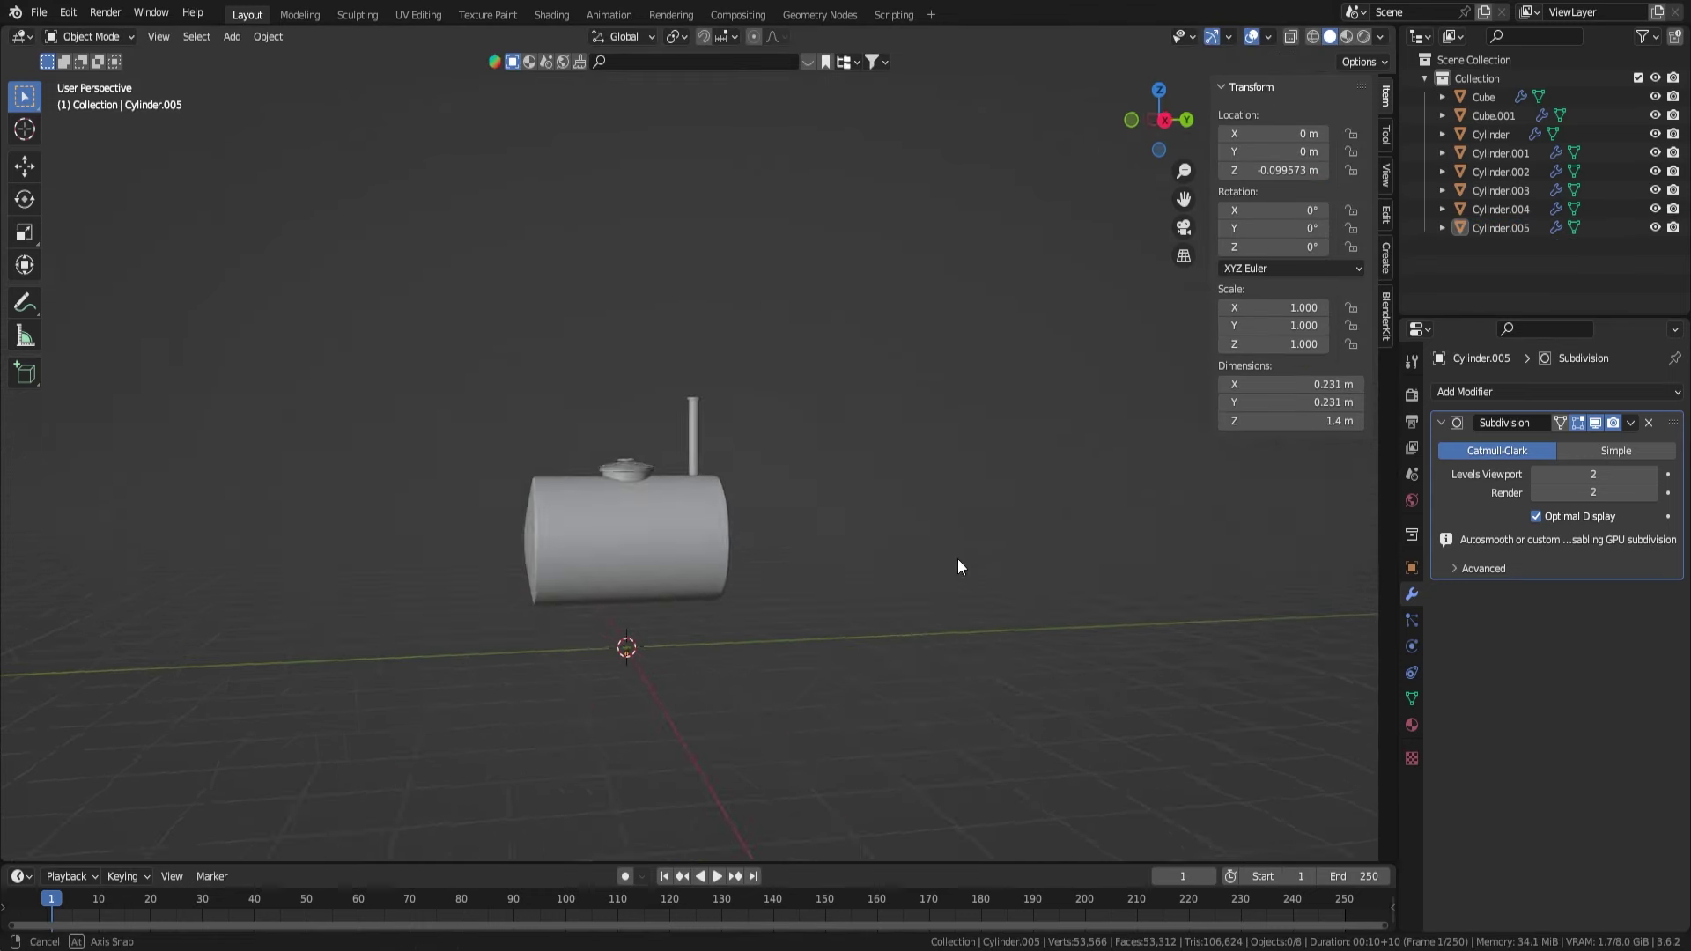
left_click_drag(789, 257, 846, 324)
key("Tab")
middle_click_drag(914, 541, 873, 631)
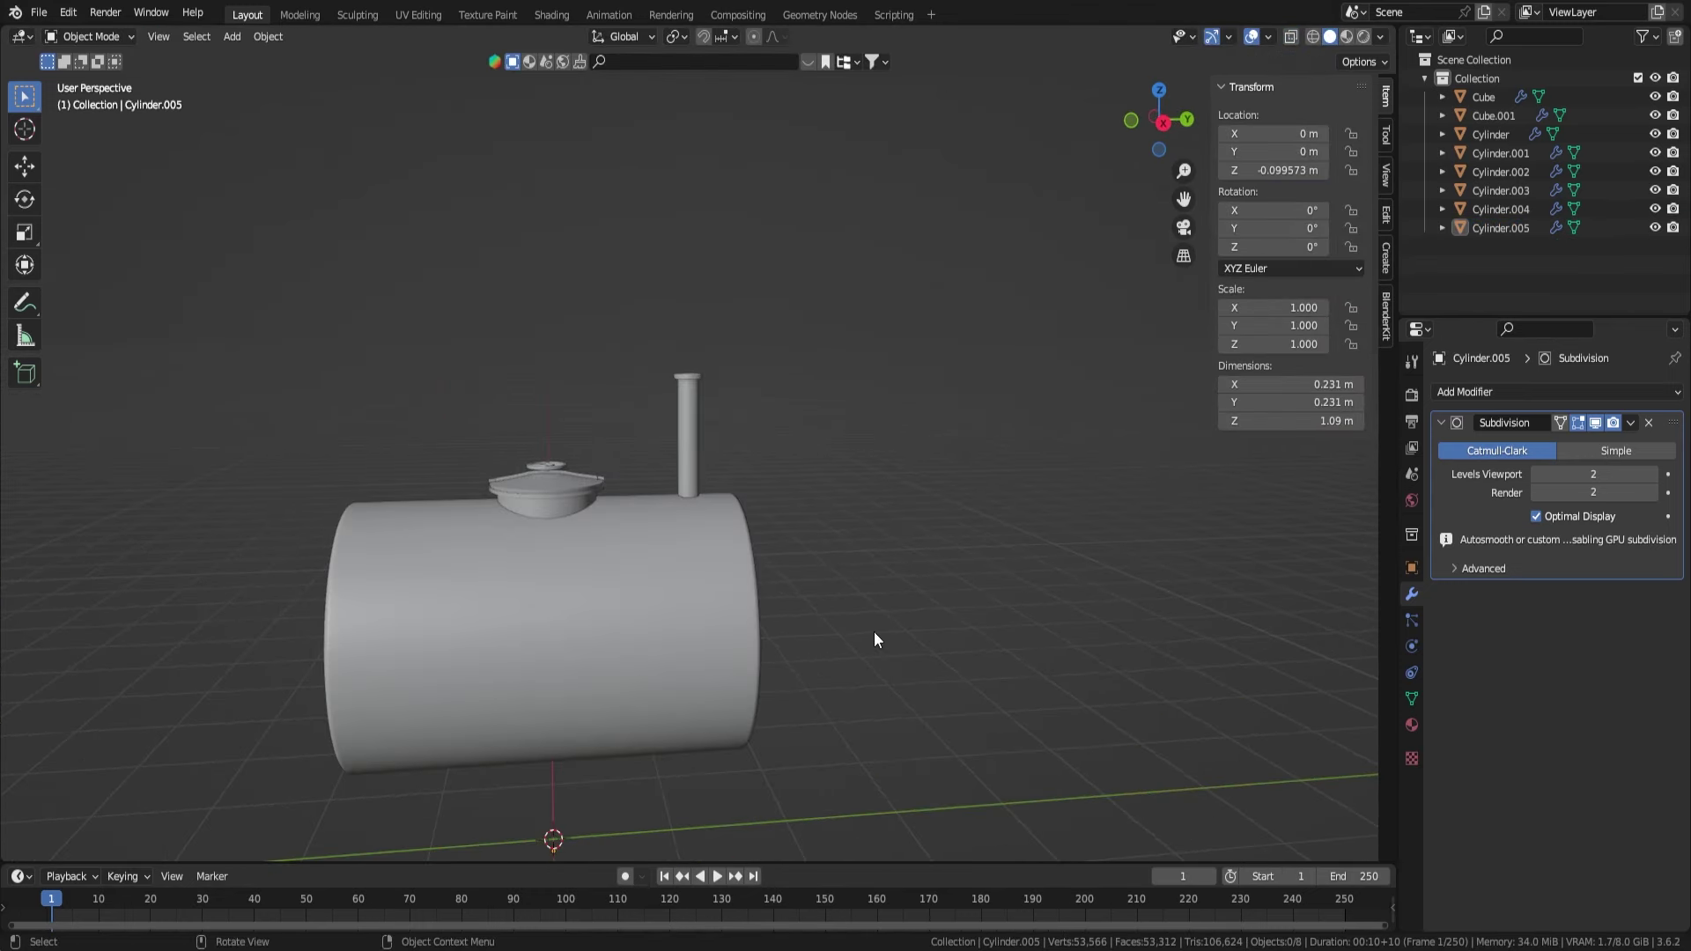
- Add a new cube, try deleting one of its faces, then undo that
key("shift+a")
left_click(1083, 55)
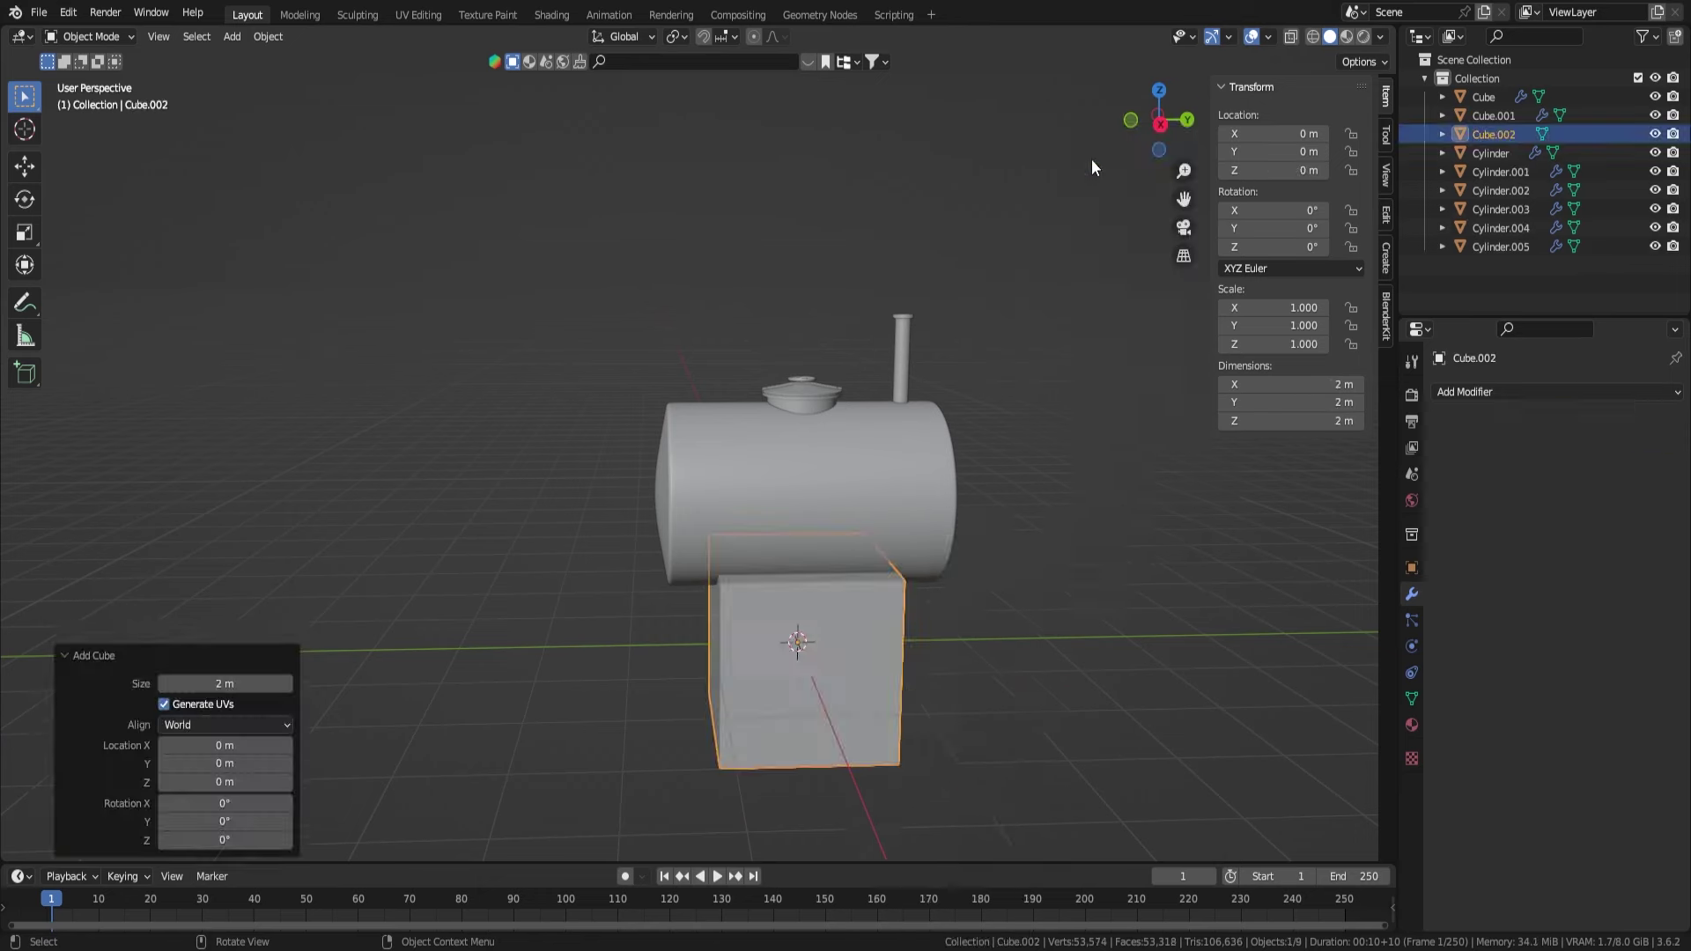
key("Tab")
middle_click_drag(969, 528, 861, 610)
key("x")
left_click(494, 700)
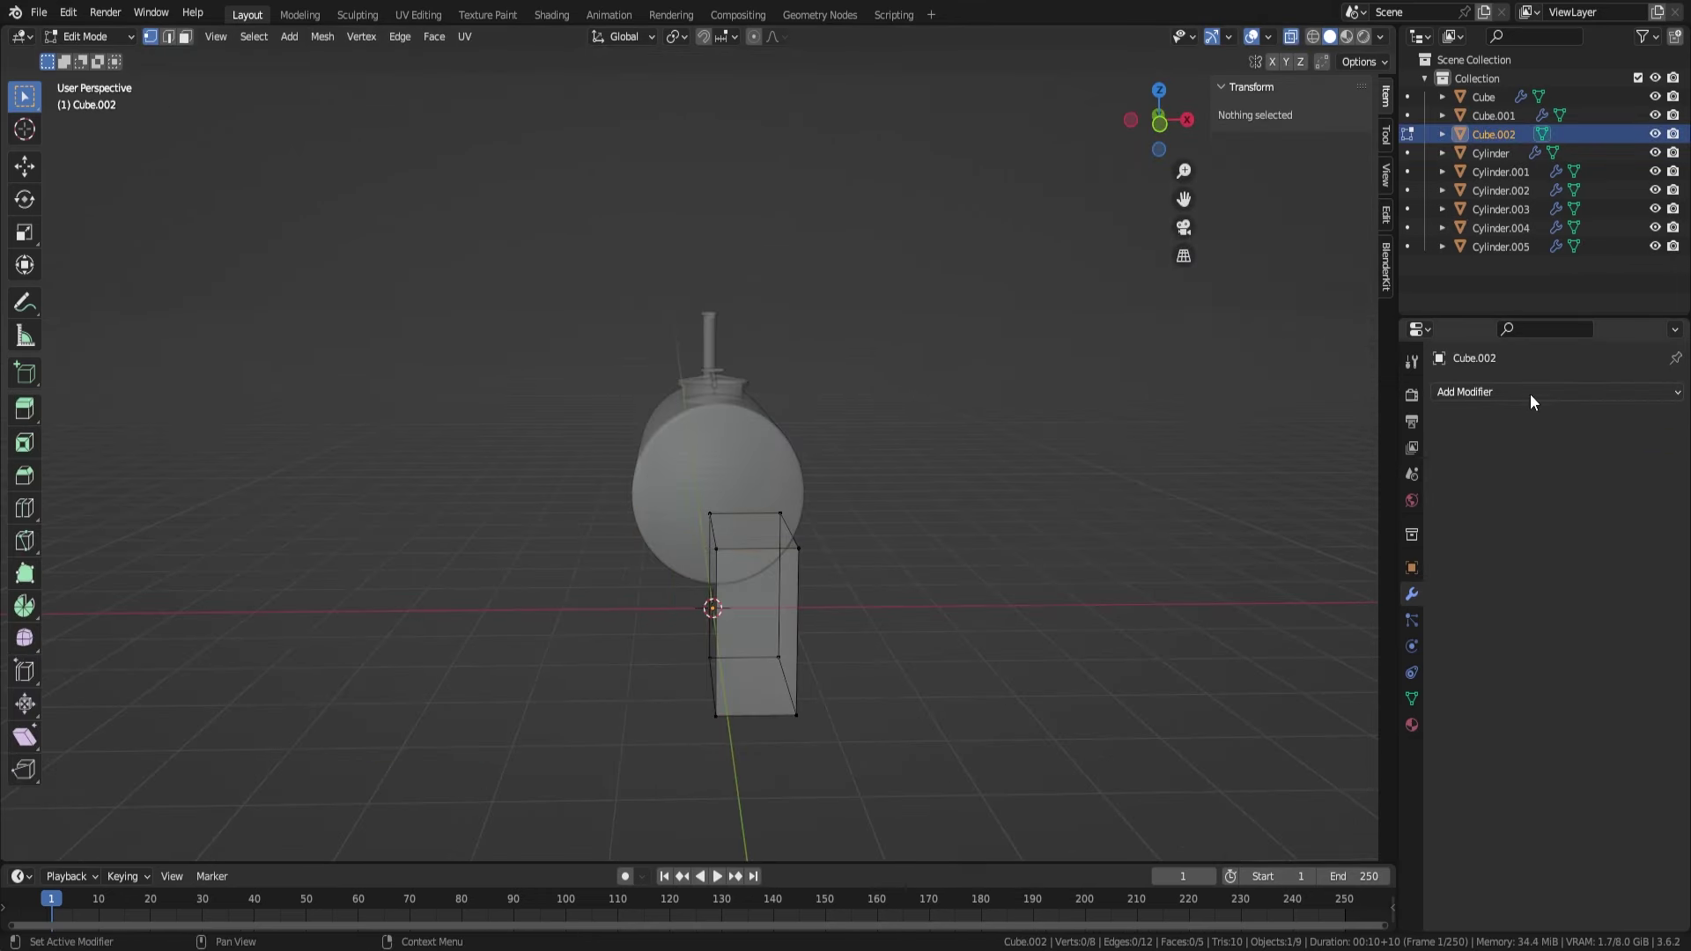
mouse_move(982, 612)
middle_mouse_down()
mouse_move(965, 614)
mouse_move(1007, 598)
middle_mouse_up()
key("ctrl+z")
- Flatten and stretch the cube into a long bar positioned under the tank's side
left_click(776, 633)
key("s")
key("x")
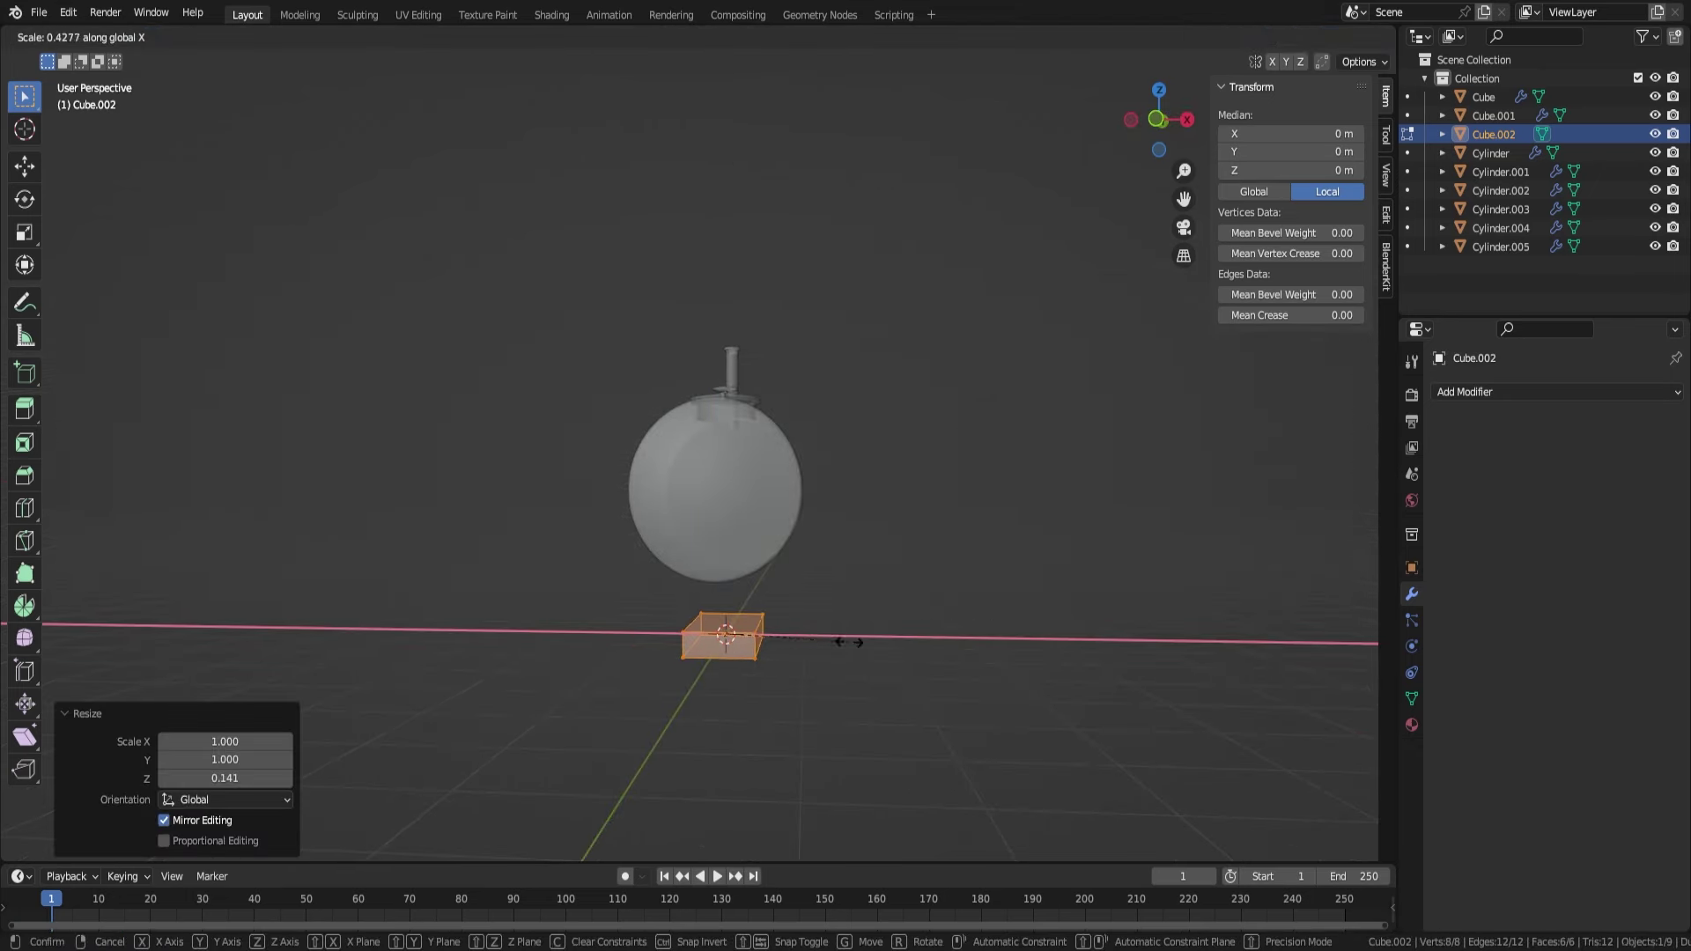
left_click(980, 585)
key("KP_3")
key("KP_Decimal")
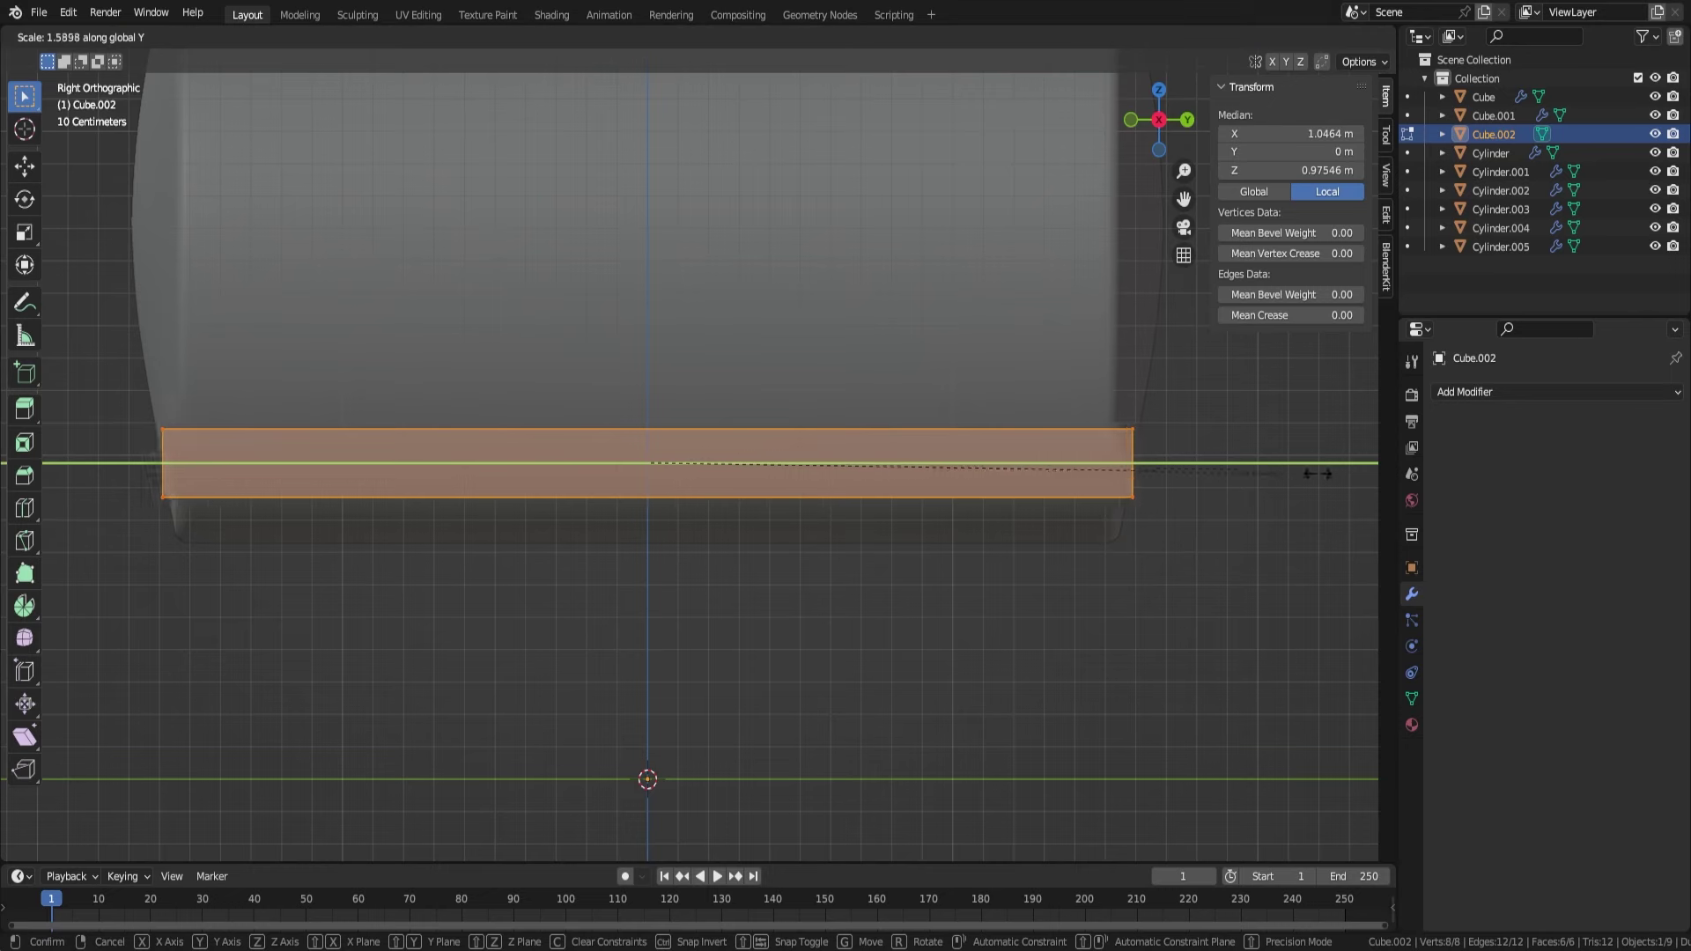
left_click(1245, 470)
middle_click_drag(1245, 470, 985, 540)
key("g")
key("x")
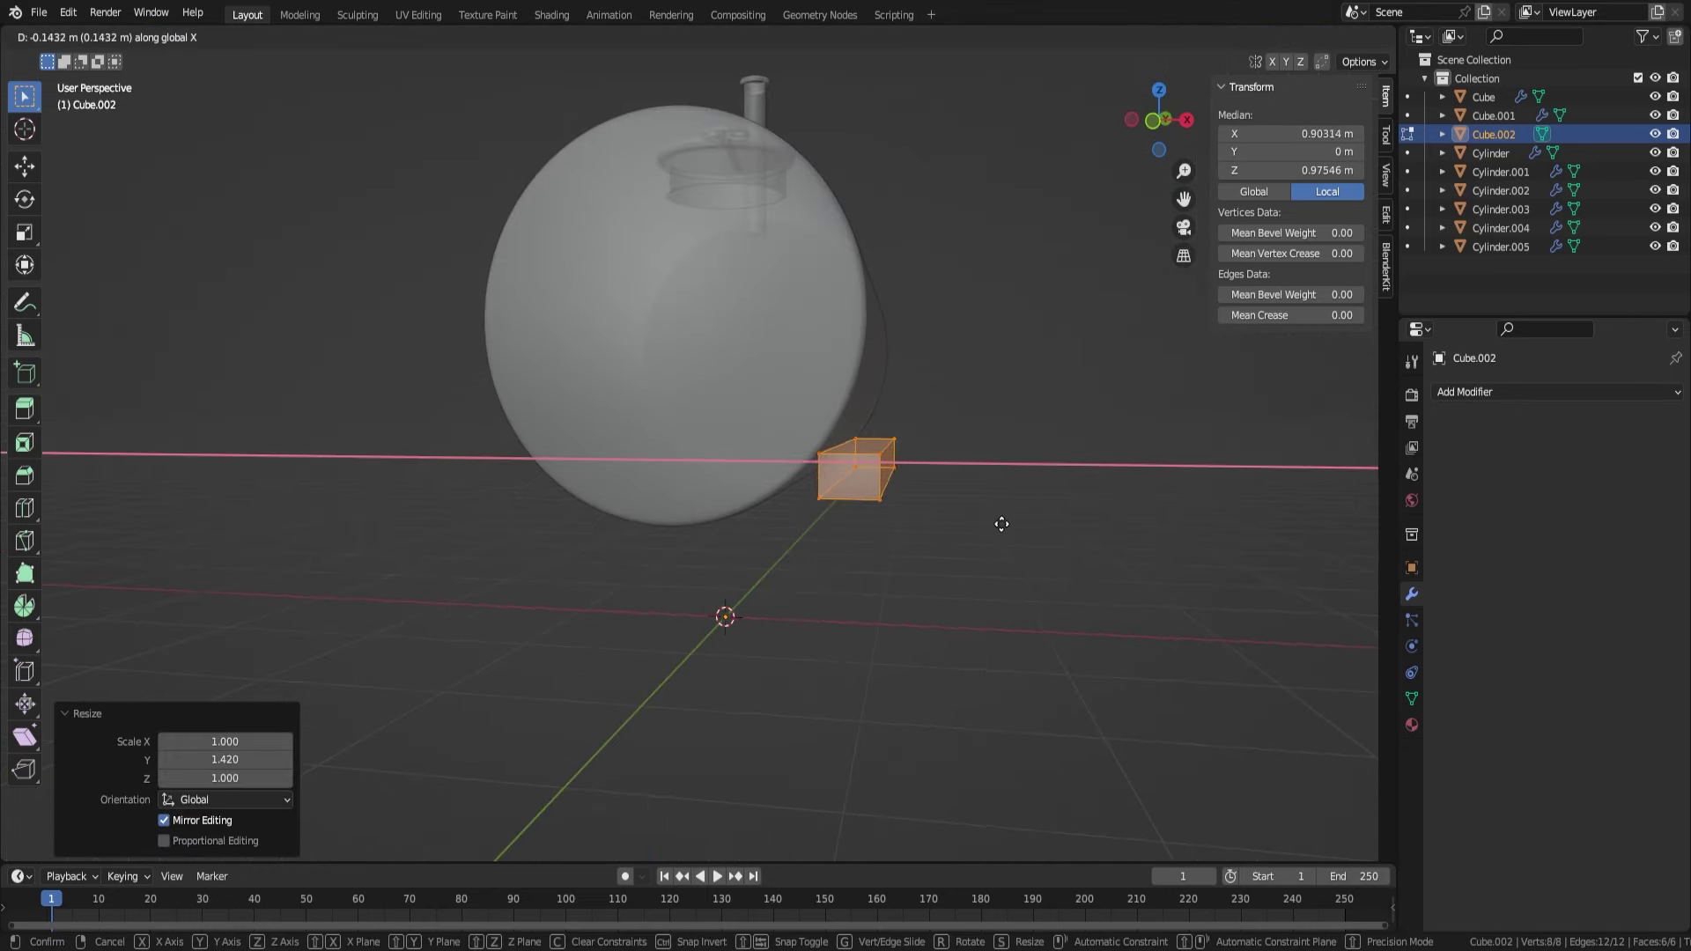
left_click(1016, 546)
- Slant the bar's inner side, add five loop cuts, and bend it to the tank curve
key("KP_1")
key("KP_Decimal")
left_click(990, 584)
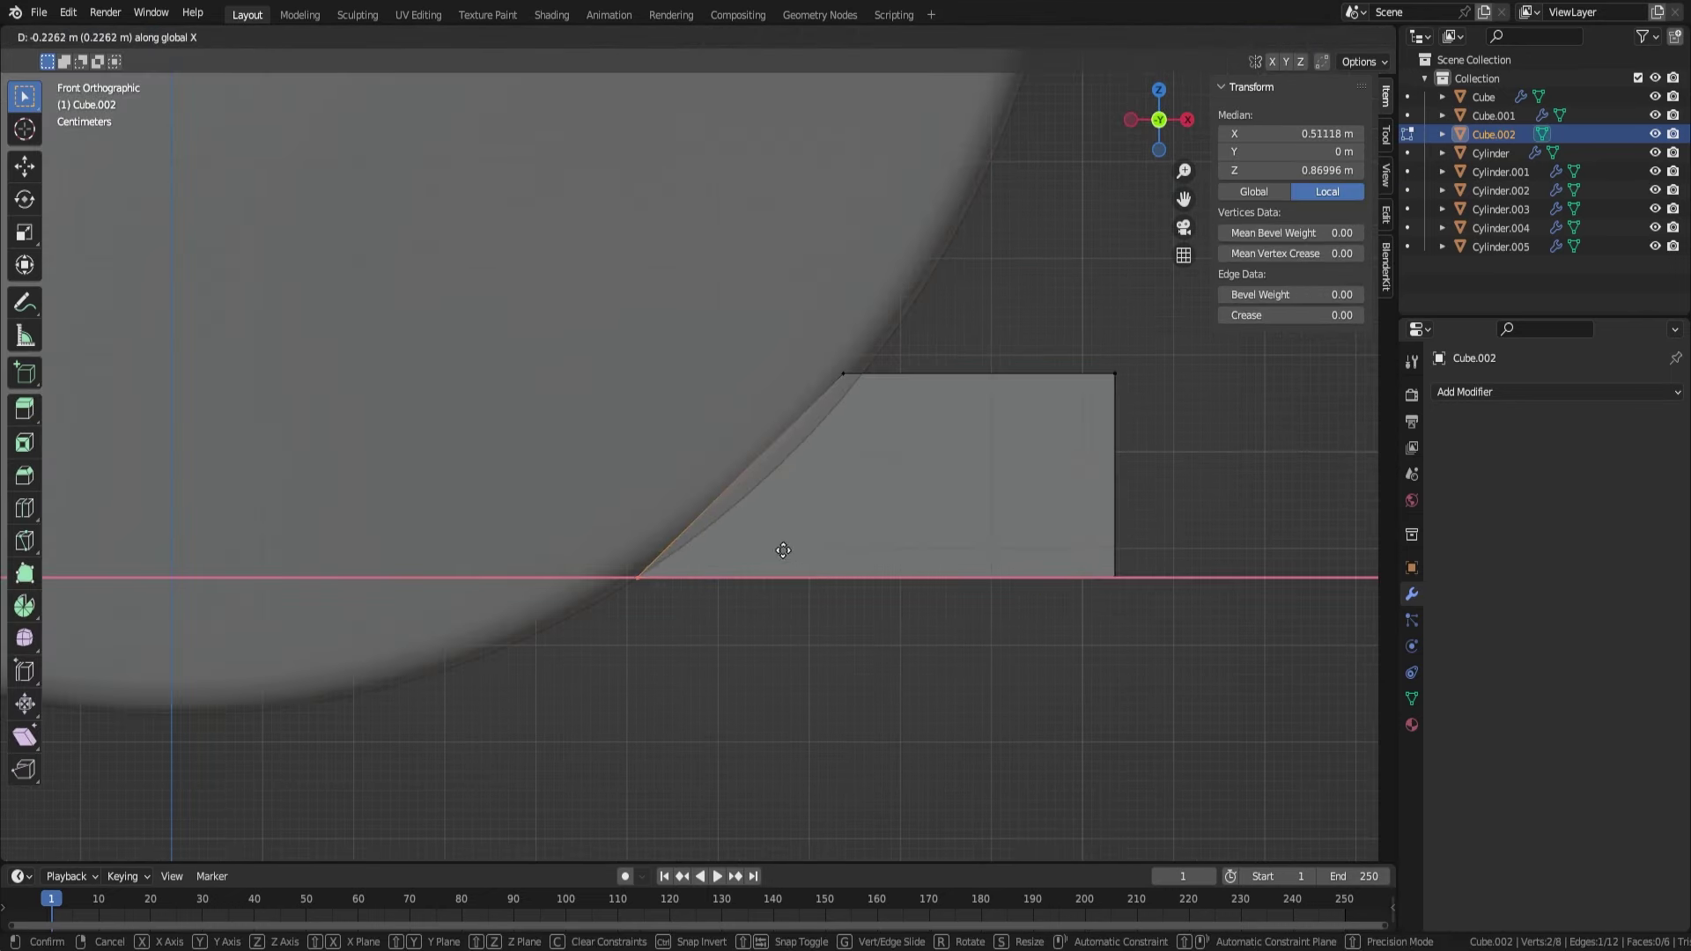
left_click(835, 413)
key("ctrl+r")
left_click(792, 446)
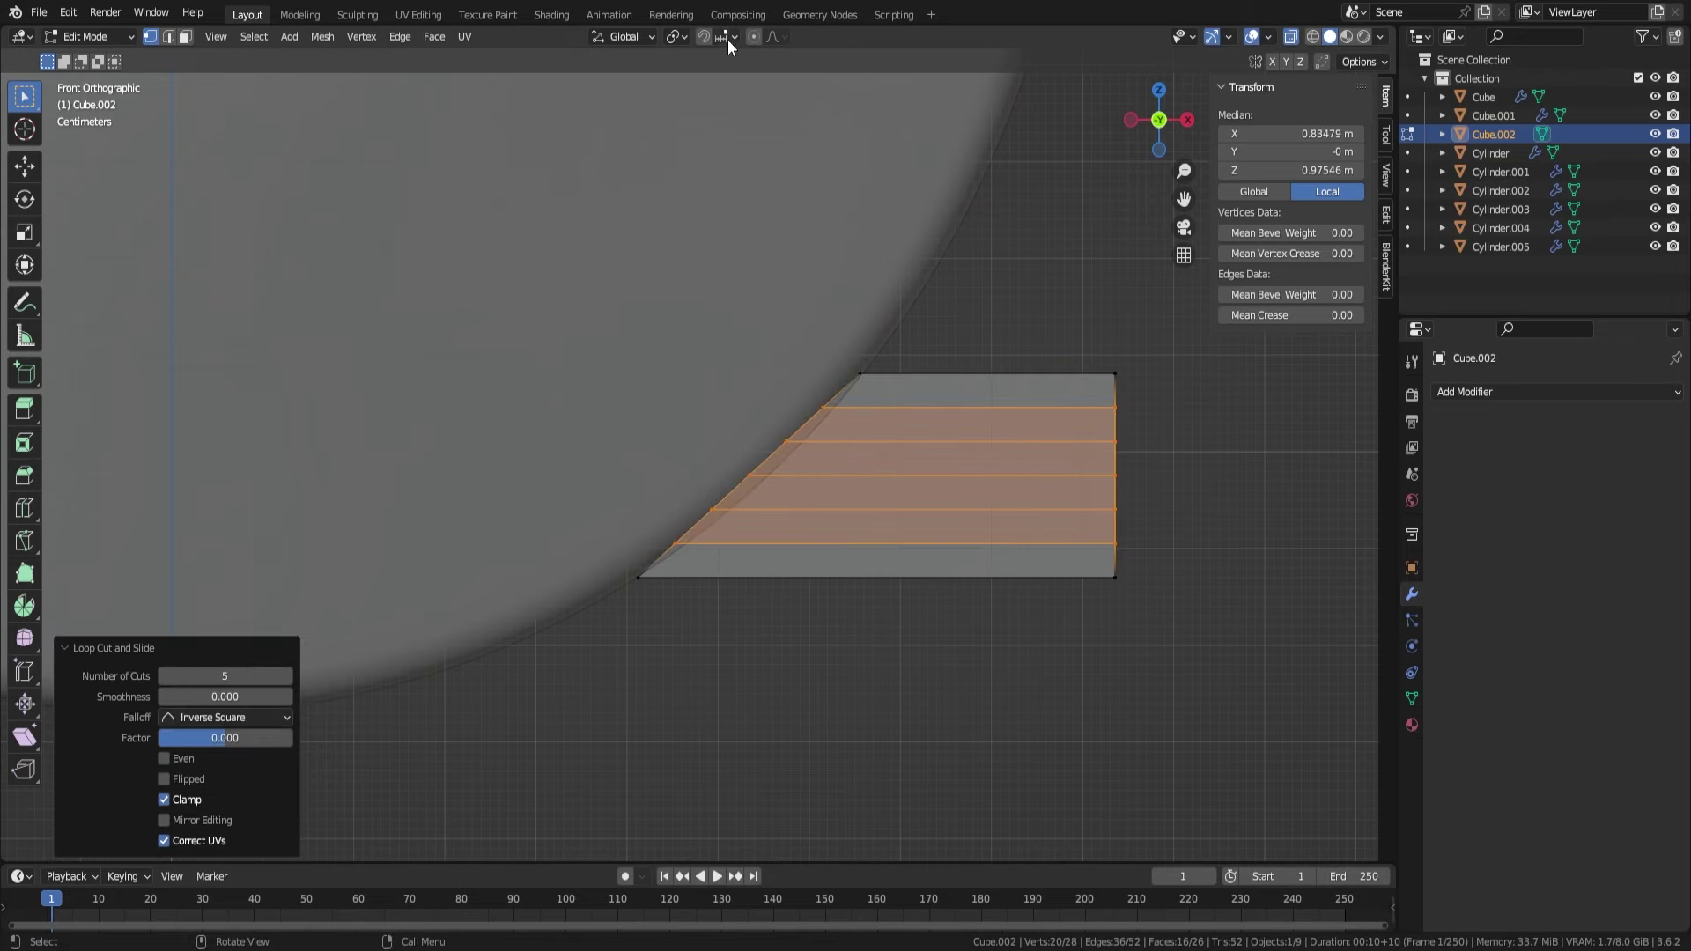
left_click(728, 474)
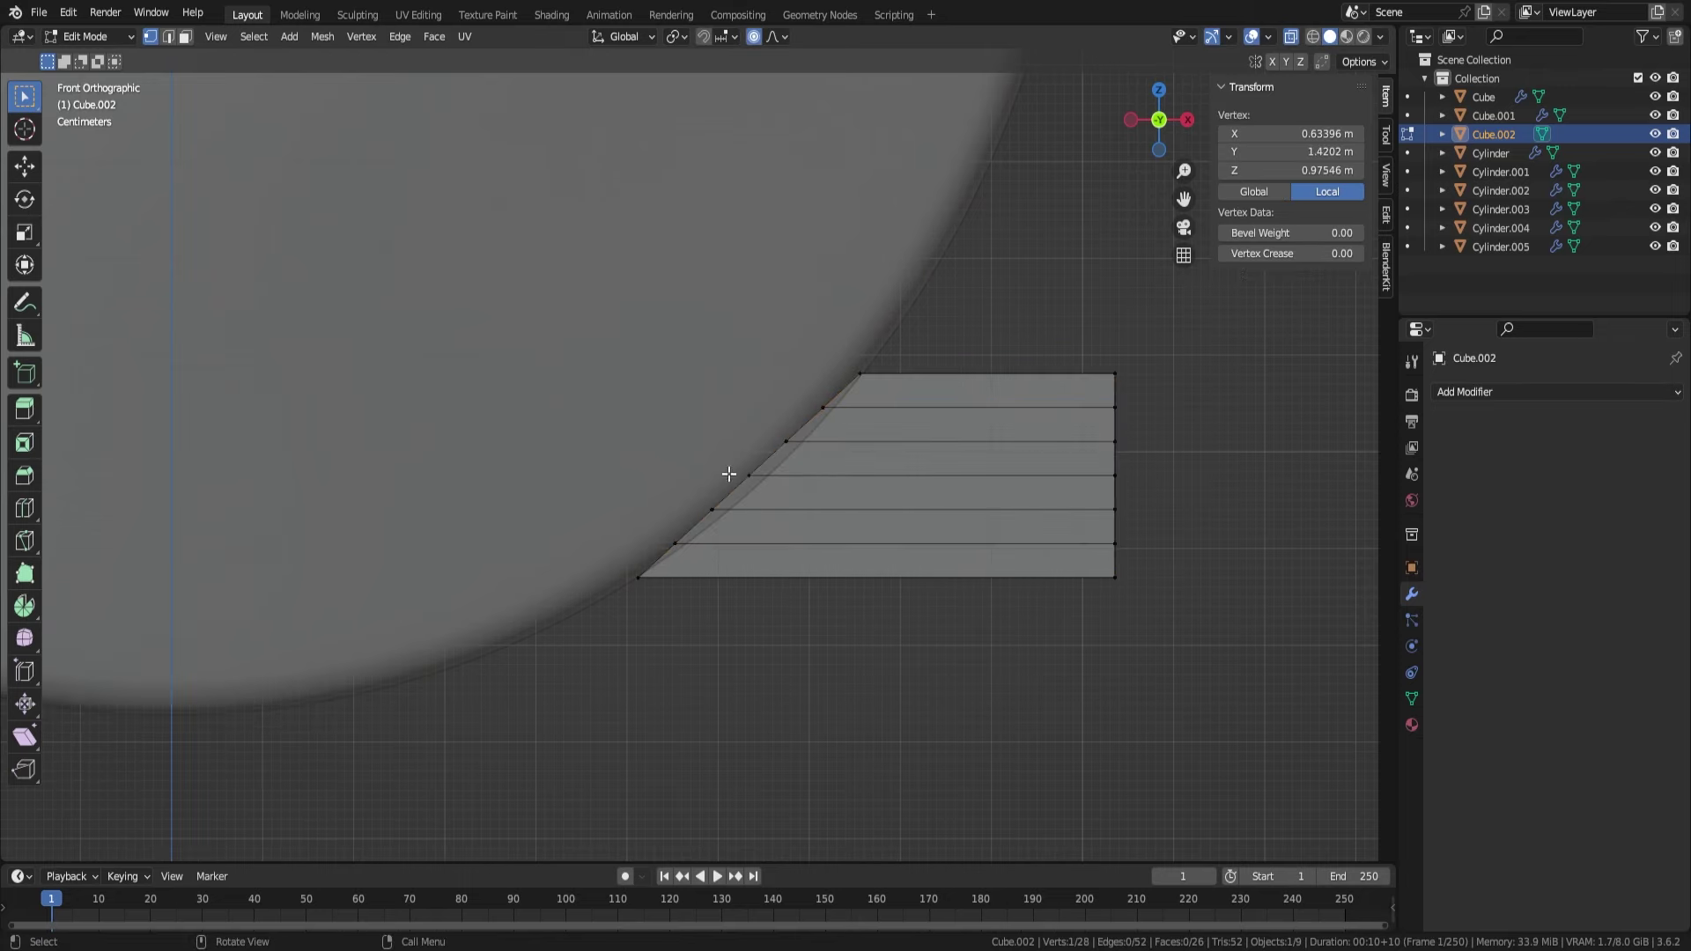
left_click(801, 490)
key("Tab")
- Add a Mirror modifier so the saddle base appears on both sides
mouse_move(808, 494)
middle_mouse_down()
mouse_move(653, 502)
mouse_move(902, 525)
mouse_move(1062, 502)
mouse_move(634, 566)
mouse_move(634, 539)
mouse_move(772, 417)
middle_mouse_up()
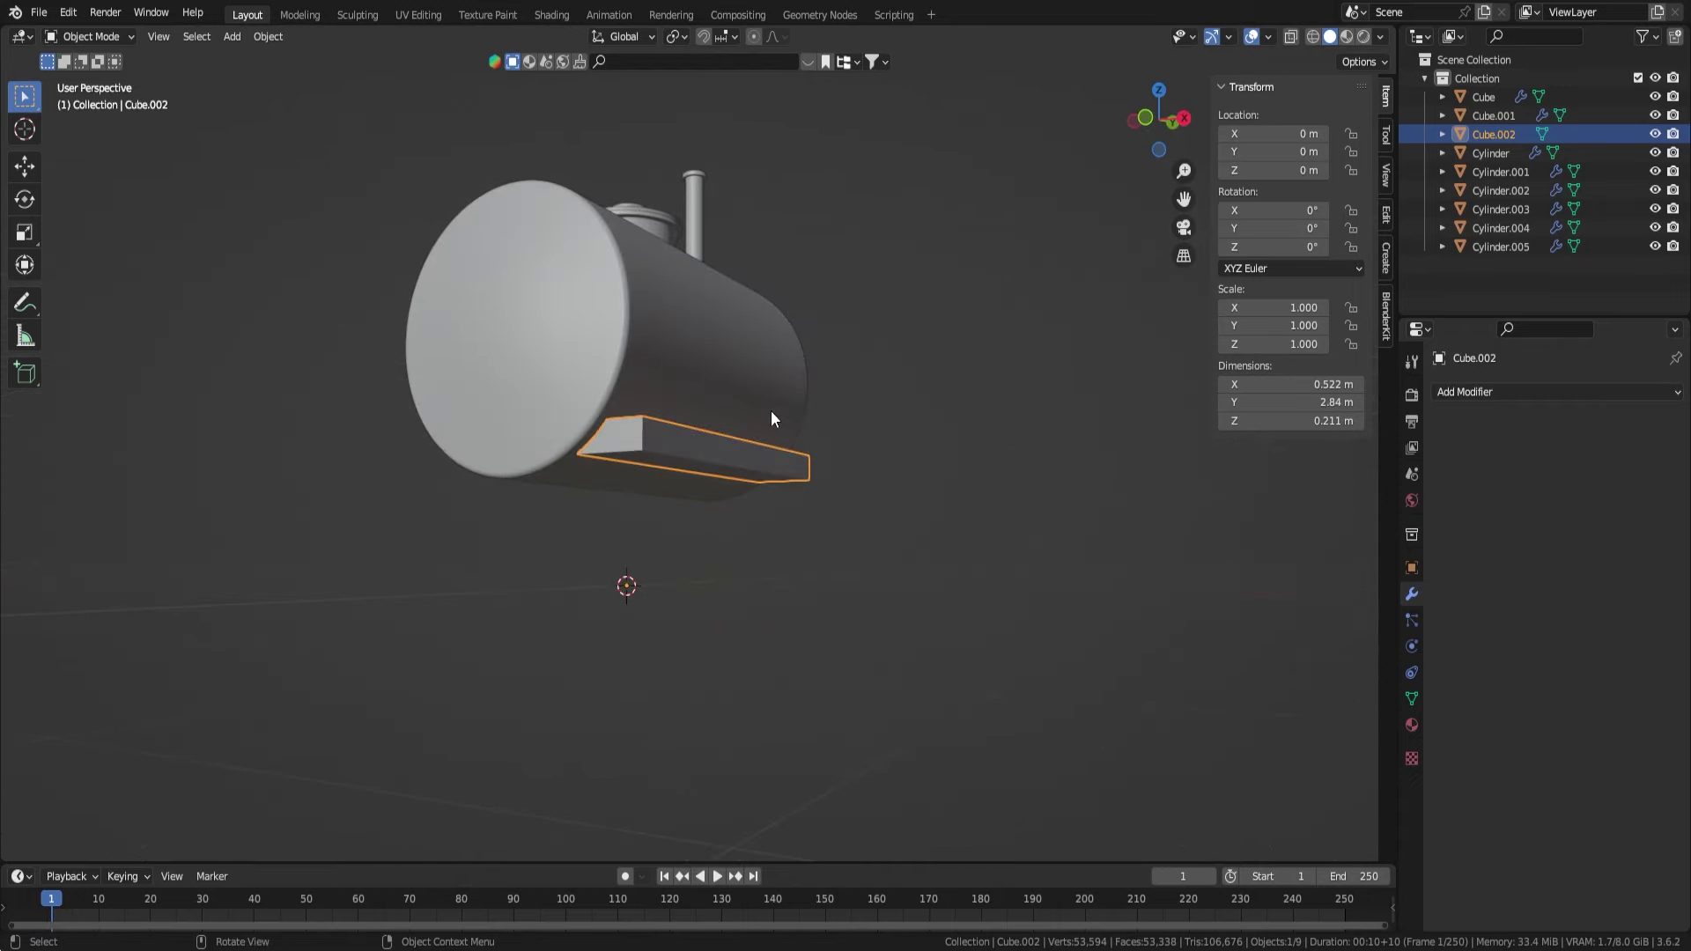
left_click(1557, 392)
left_click(1281, 599)
mouse_move(969, 484)
middle_mouse_down()
mouse_move(670, 458)
mouse_move(848, 397)
mouse_move(921, 436)
mouse_move(768, 475)
mouse_move(653, 533)
middle_mouse_up()
- Add a new cube and shrink it to a small block with proportional editing off
key("shift+a")
left_click(810, 143)
key("Tab")
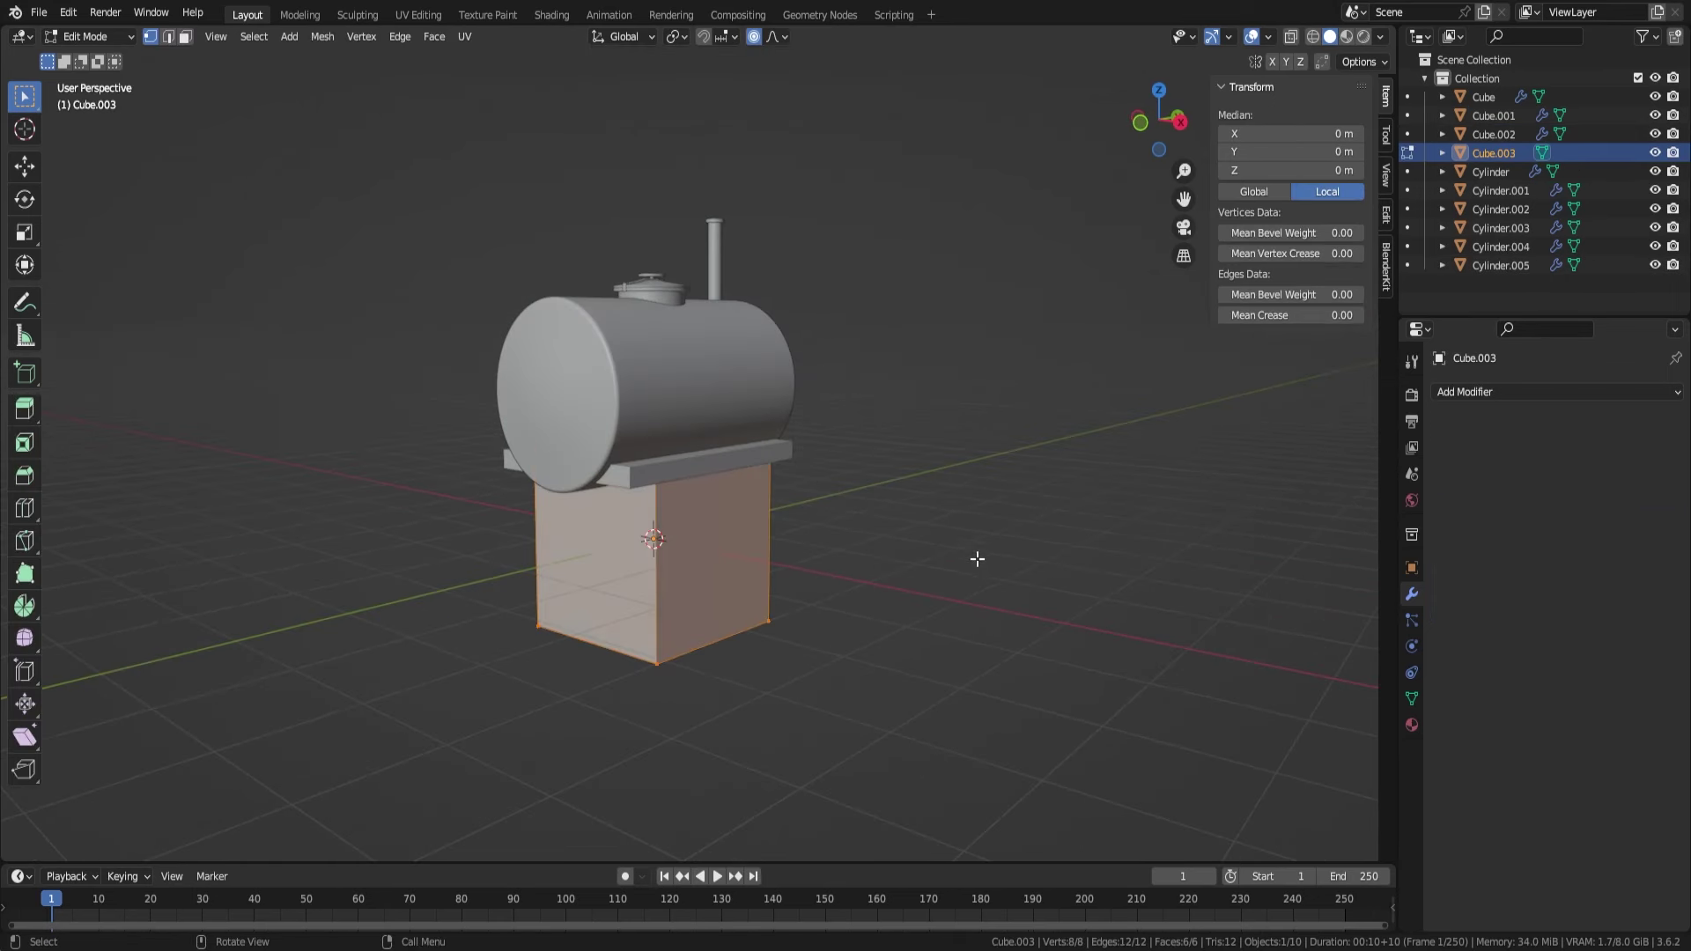
key("KP_1")
key("s")
scroll(710, 706, "up", 5)
key("s")
left_click(736, 472)
left_click(757, 39)
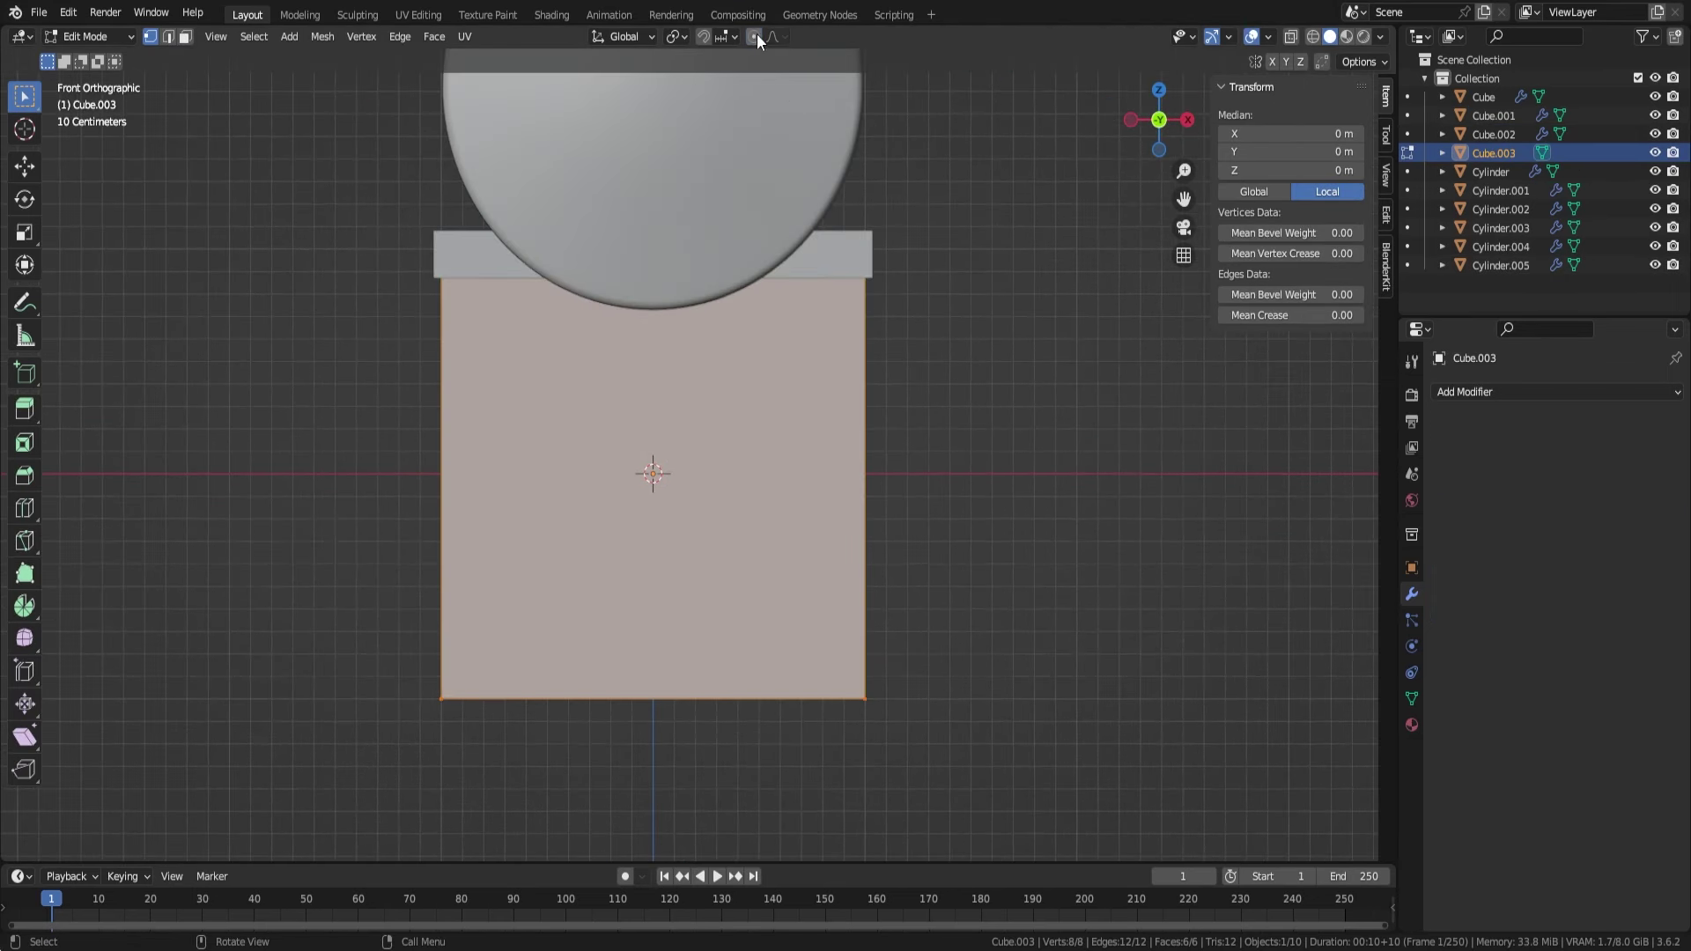
key("s")
left_click(689, 456)
- Position the block in the front plane, then move it forward along Y
scroll(689, 456, "up", 3)
key("g")
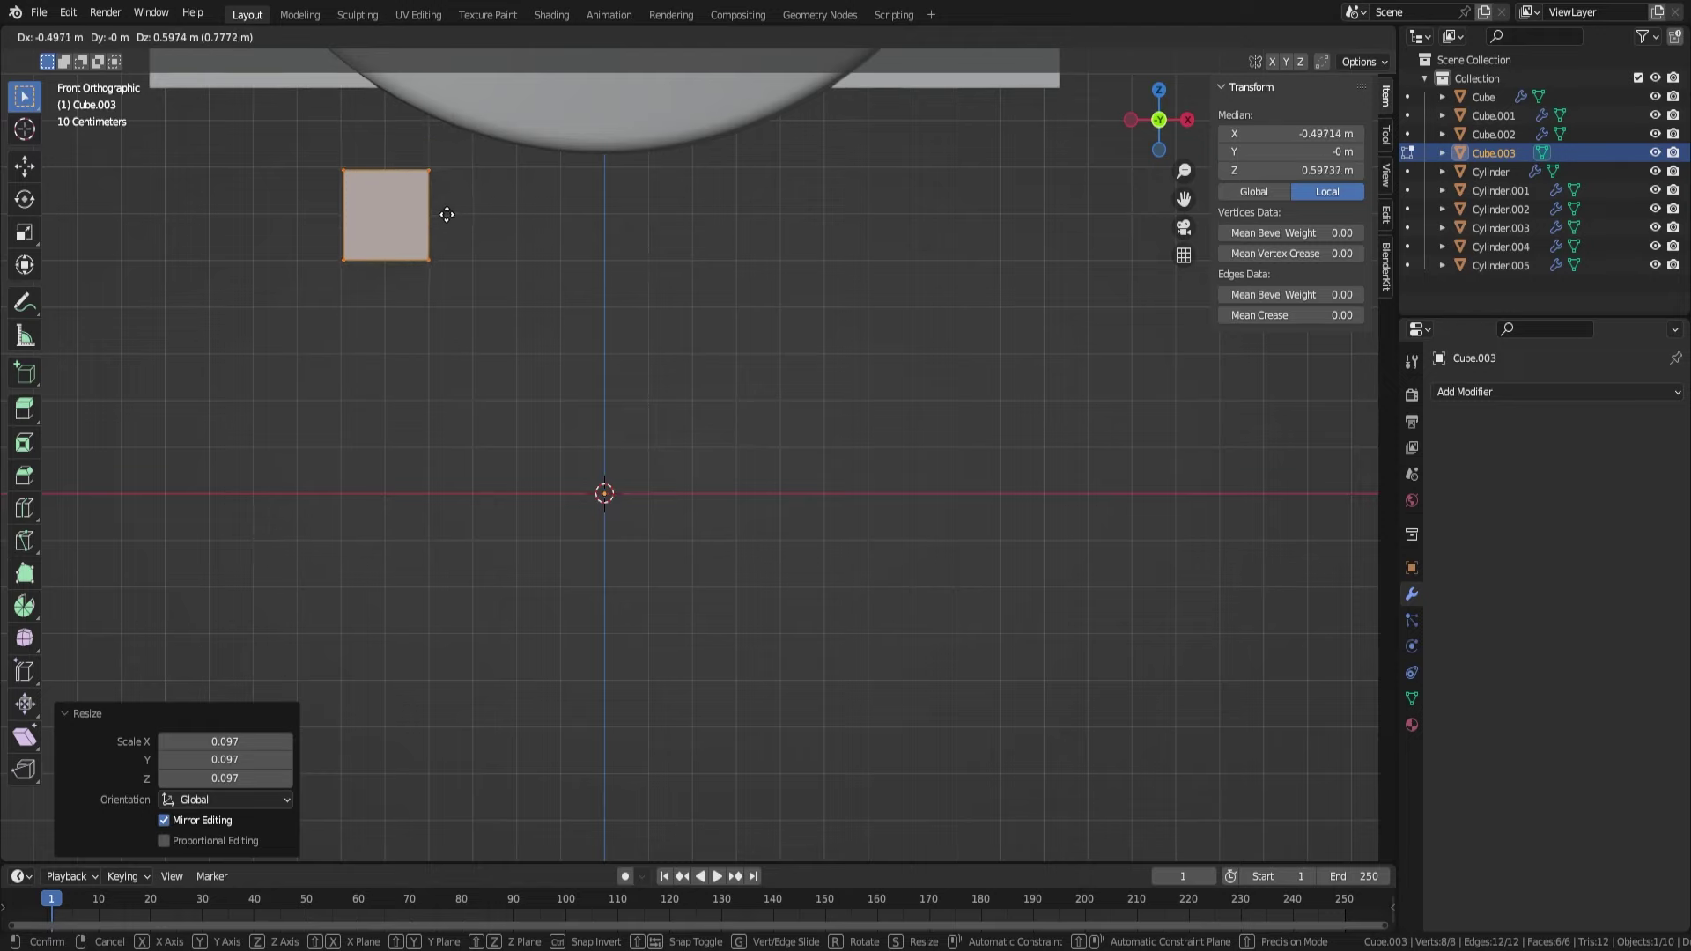
left_click(872, 214)
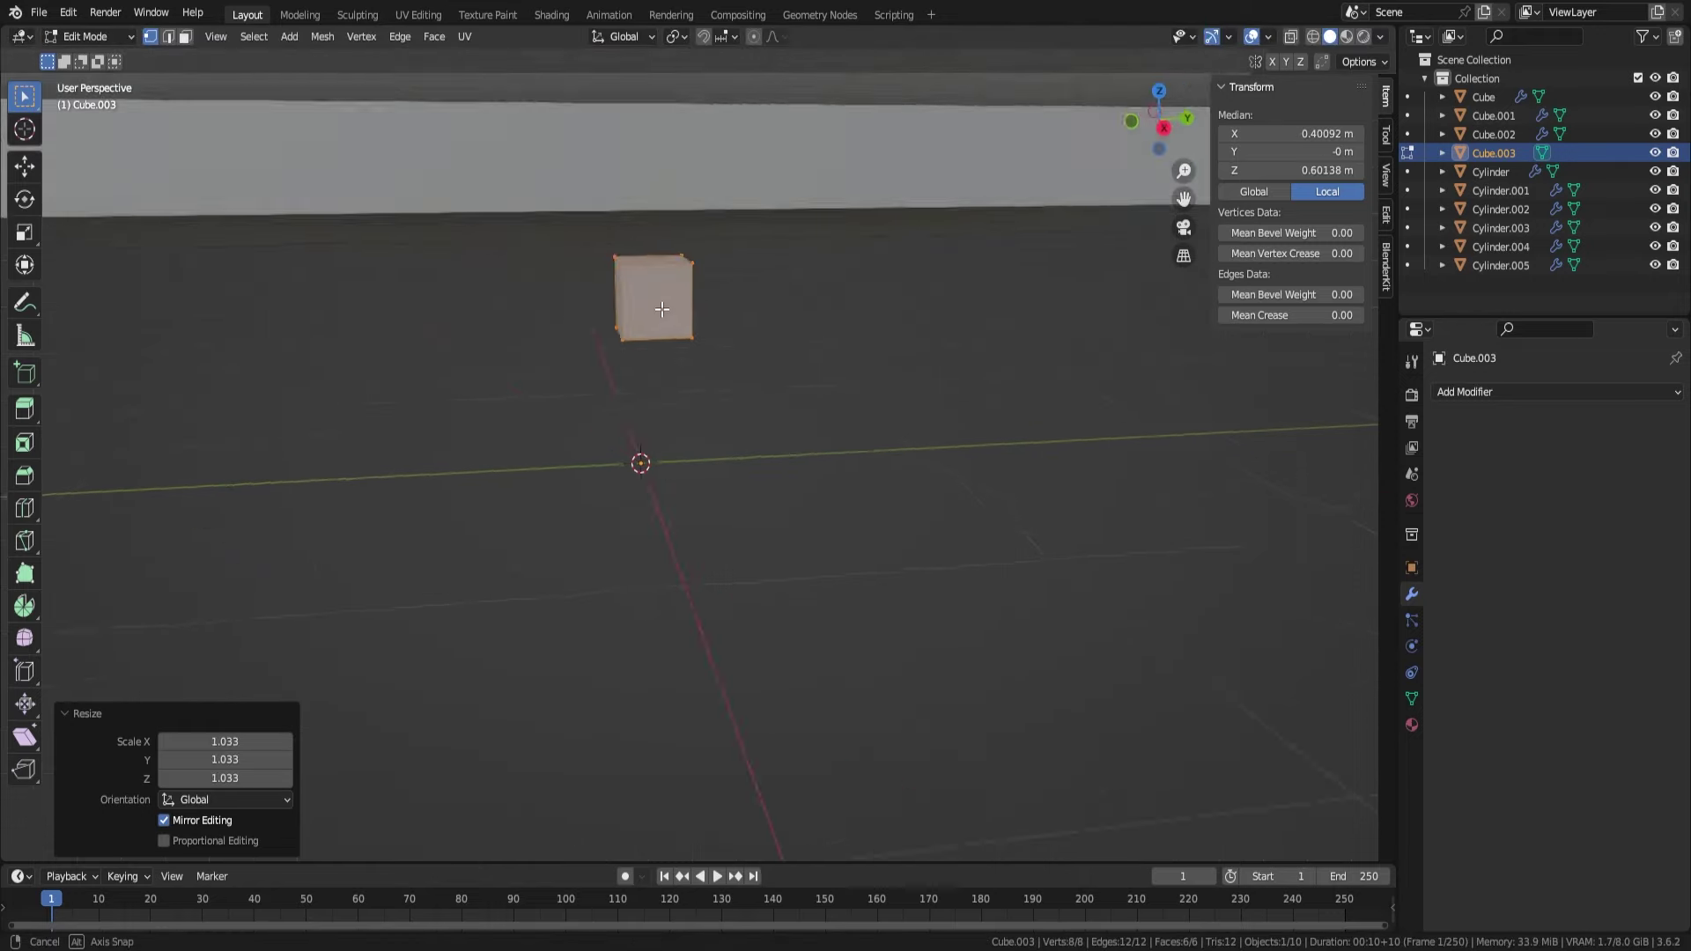
middle_click_drag(871, 213, 739, 299)
key("g")
key("y")
left_click(1053, 478)
- Stretch the block's end and extrude it sideways into a frame bar
key("KP_7")
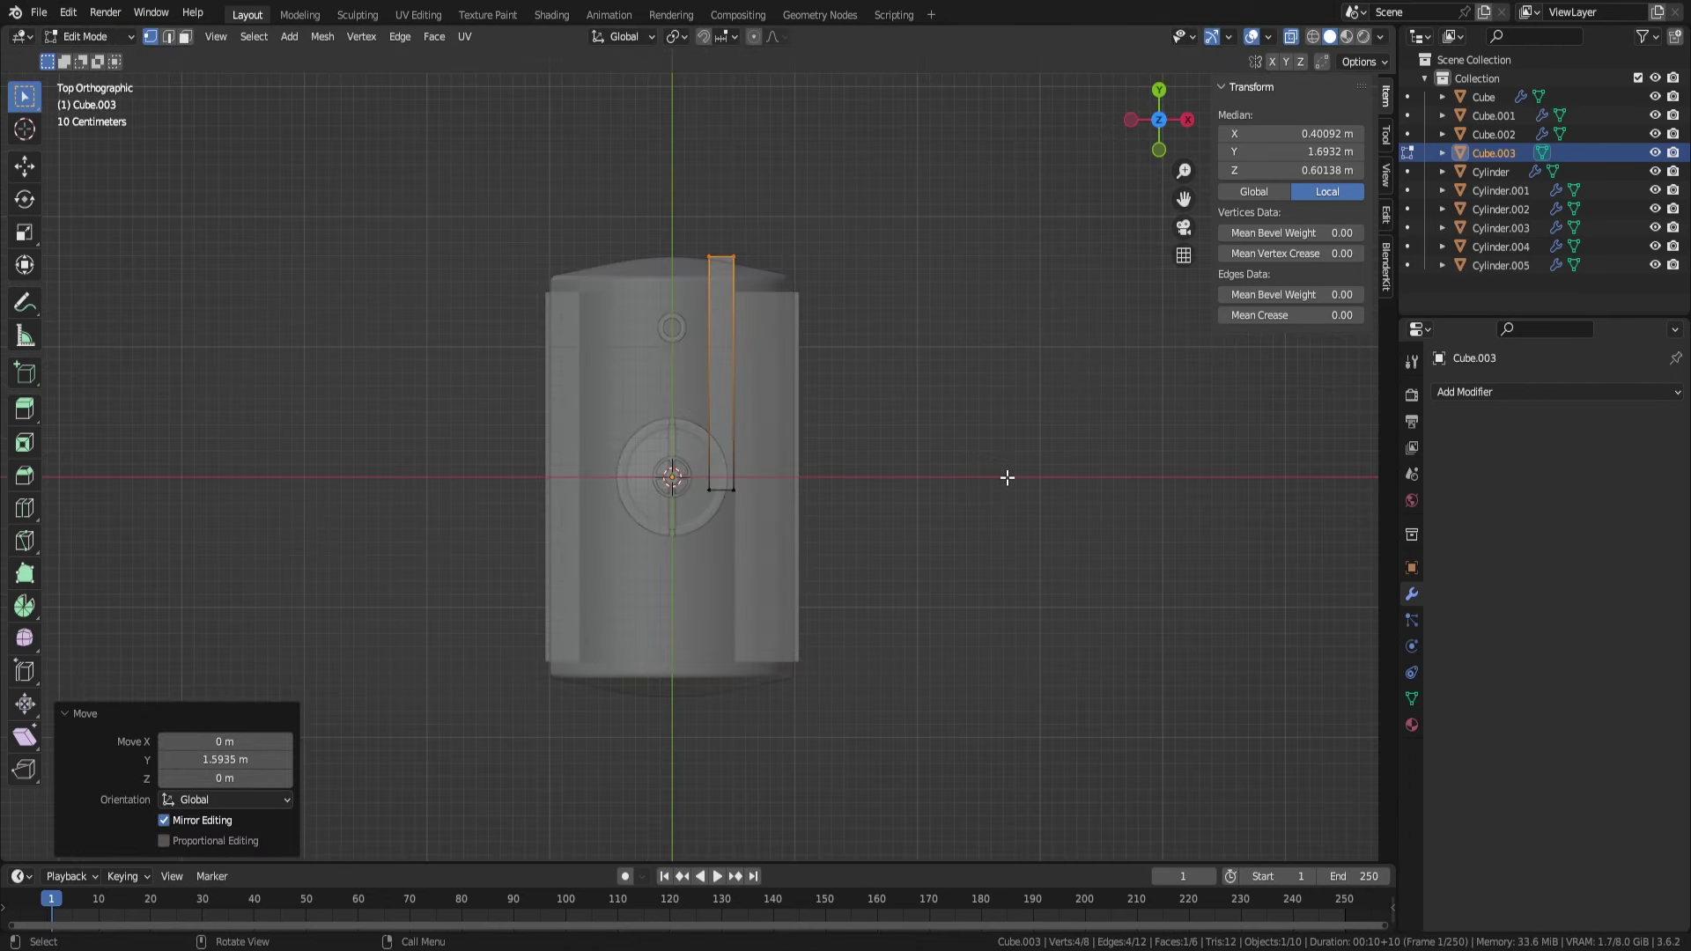
scroll(837, 588, "up", 3)
key("g")
left_click(850, 572)
scroll(853, 640, "up", 3)
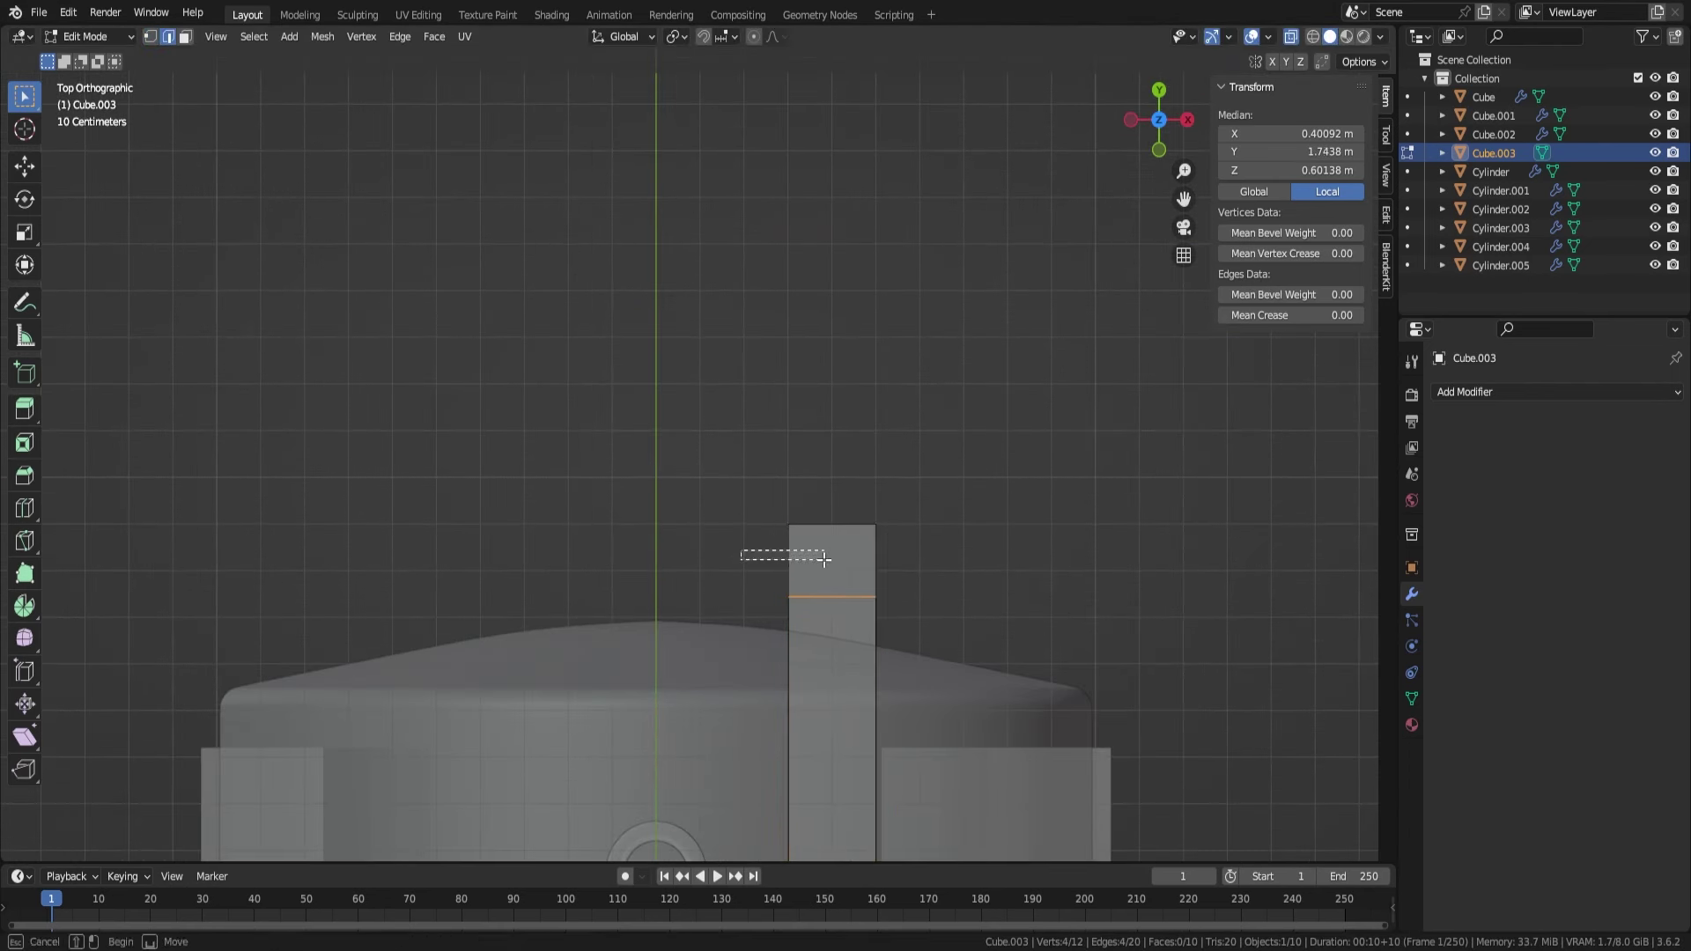
left_click(694, 565)
middle_click_drag(695, 565, 1158, 477)
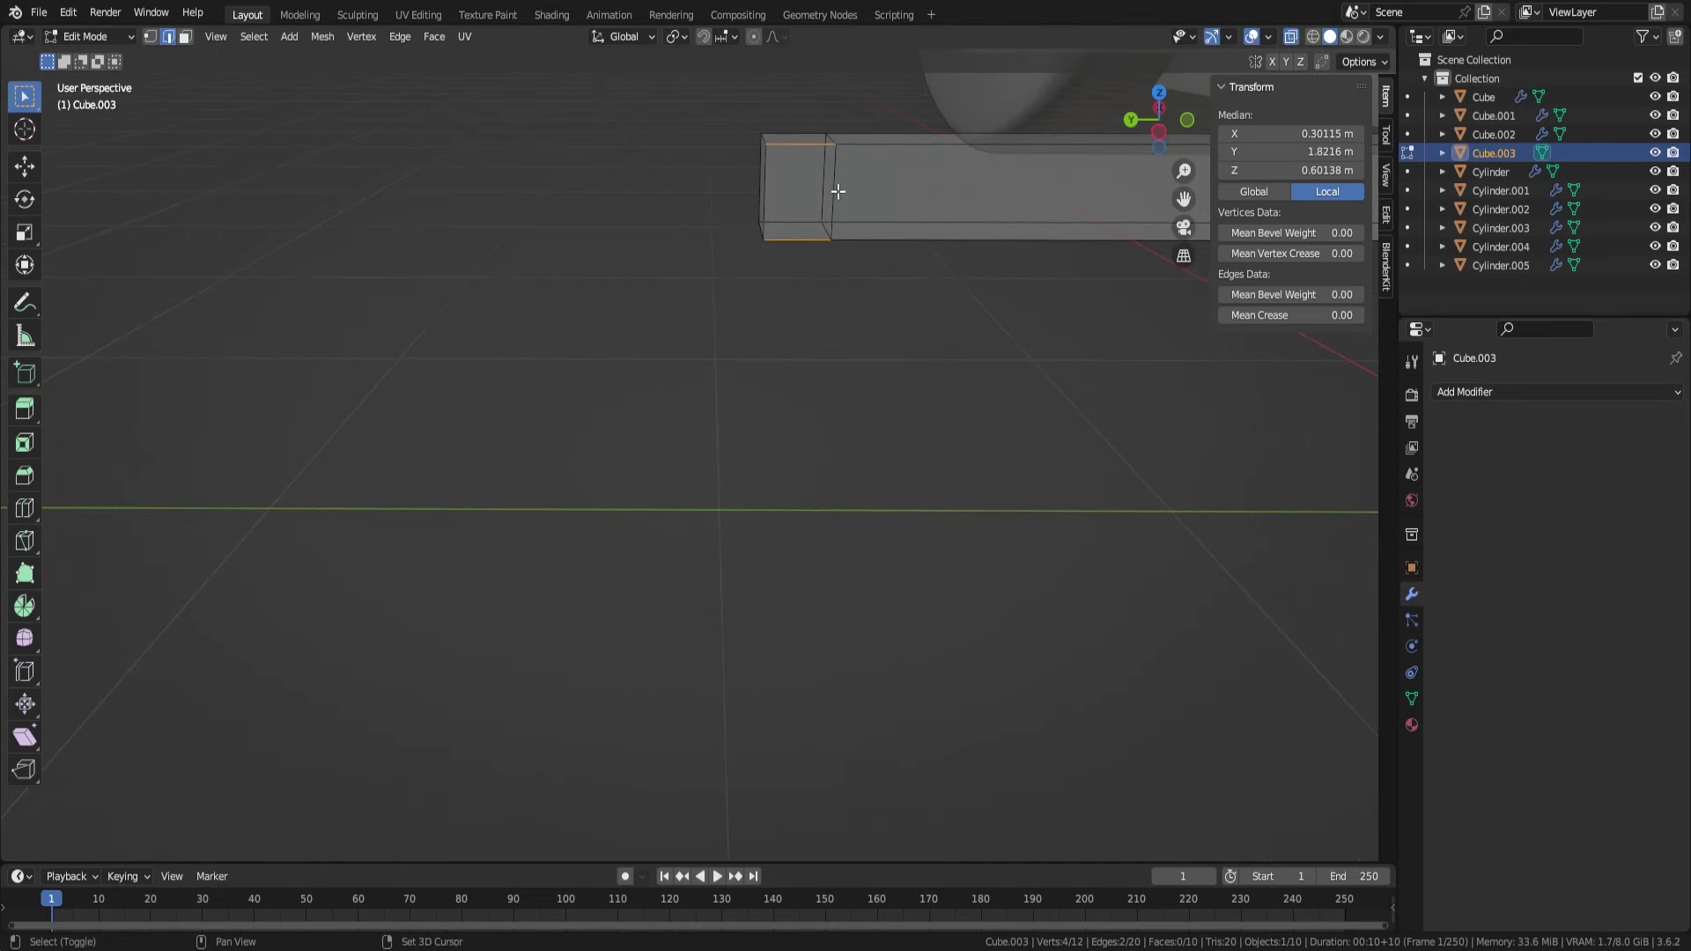
- Add a Mirror modifier to the frame bar with clipping enabled
key("3")
key("KP_7")
left_click(1464, 391)
left_click(1334, 711)
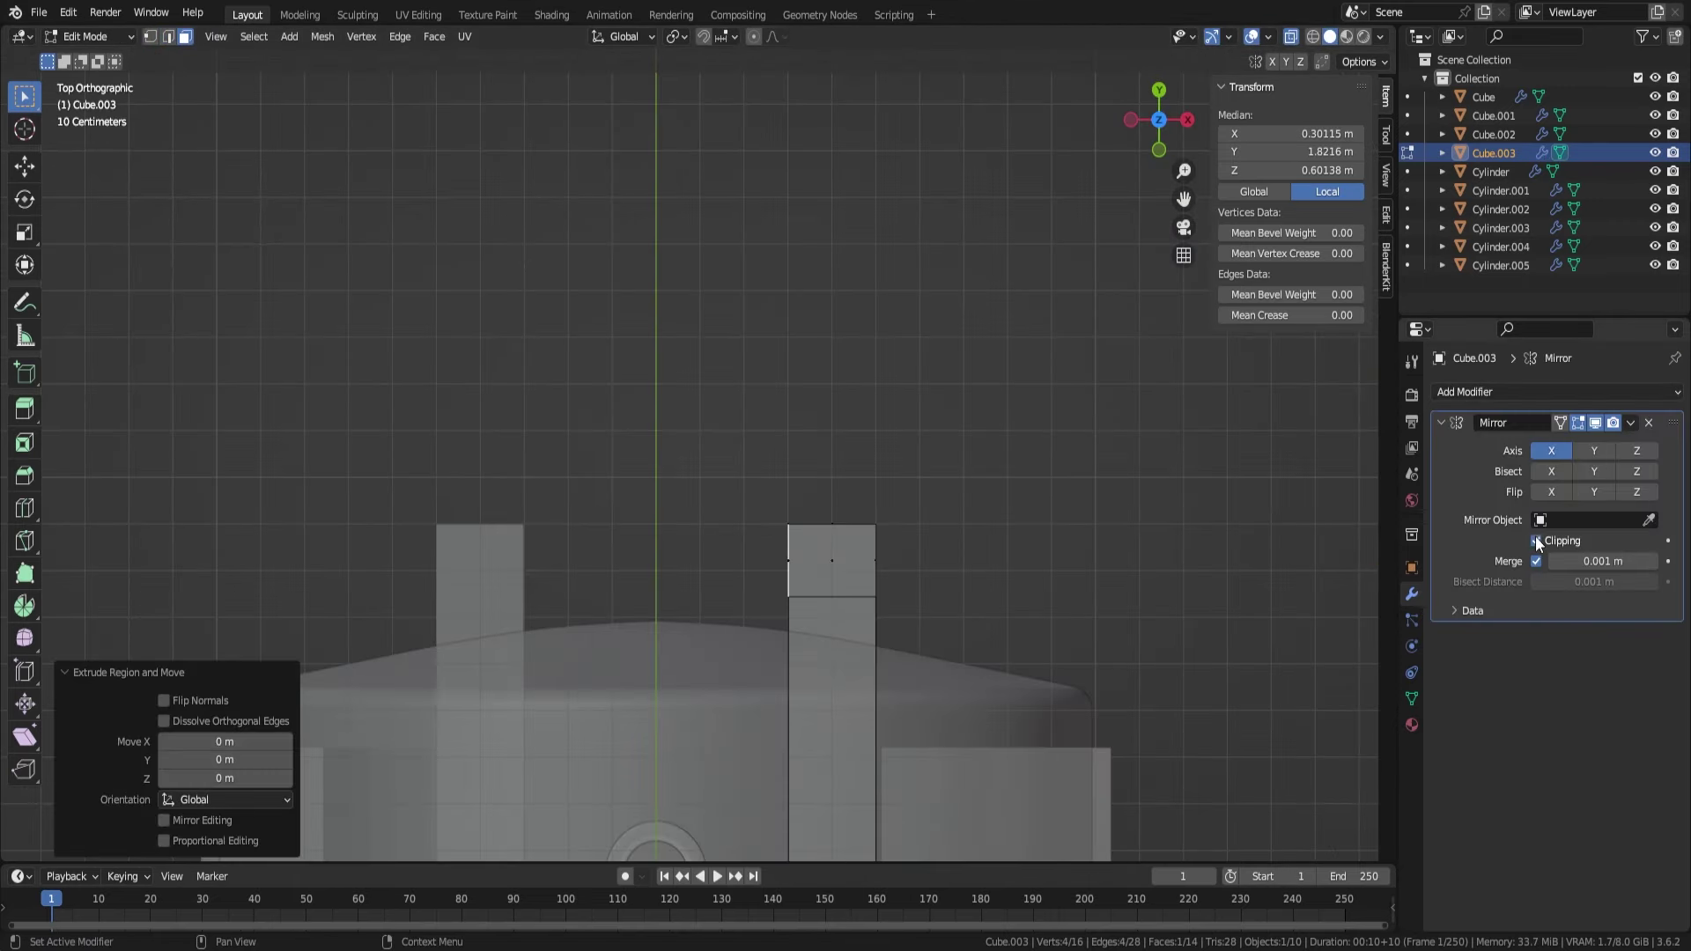
left_click(627, 605)
mouse_move(627, 605)
middle_mouse_down()
mouse_move(985, 521)
mouse_move(869, 509)
middle_mouse_up()
scroll(869, 510, "down", 3)
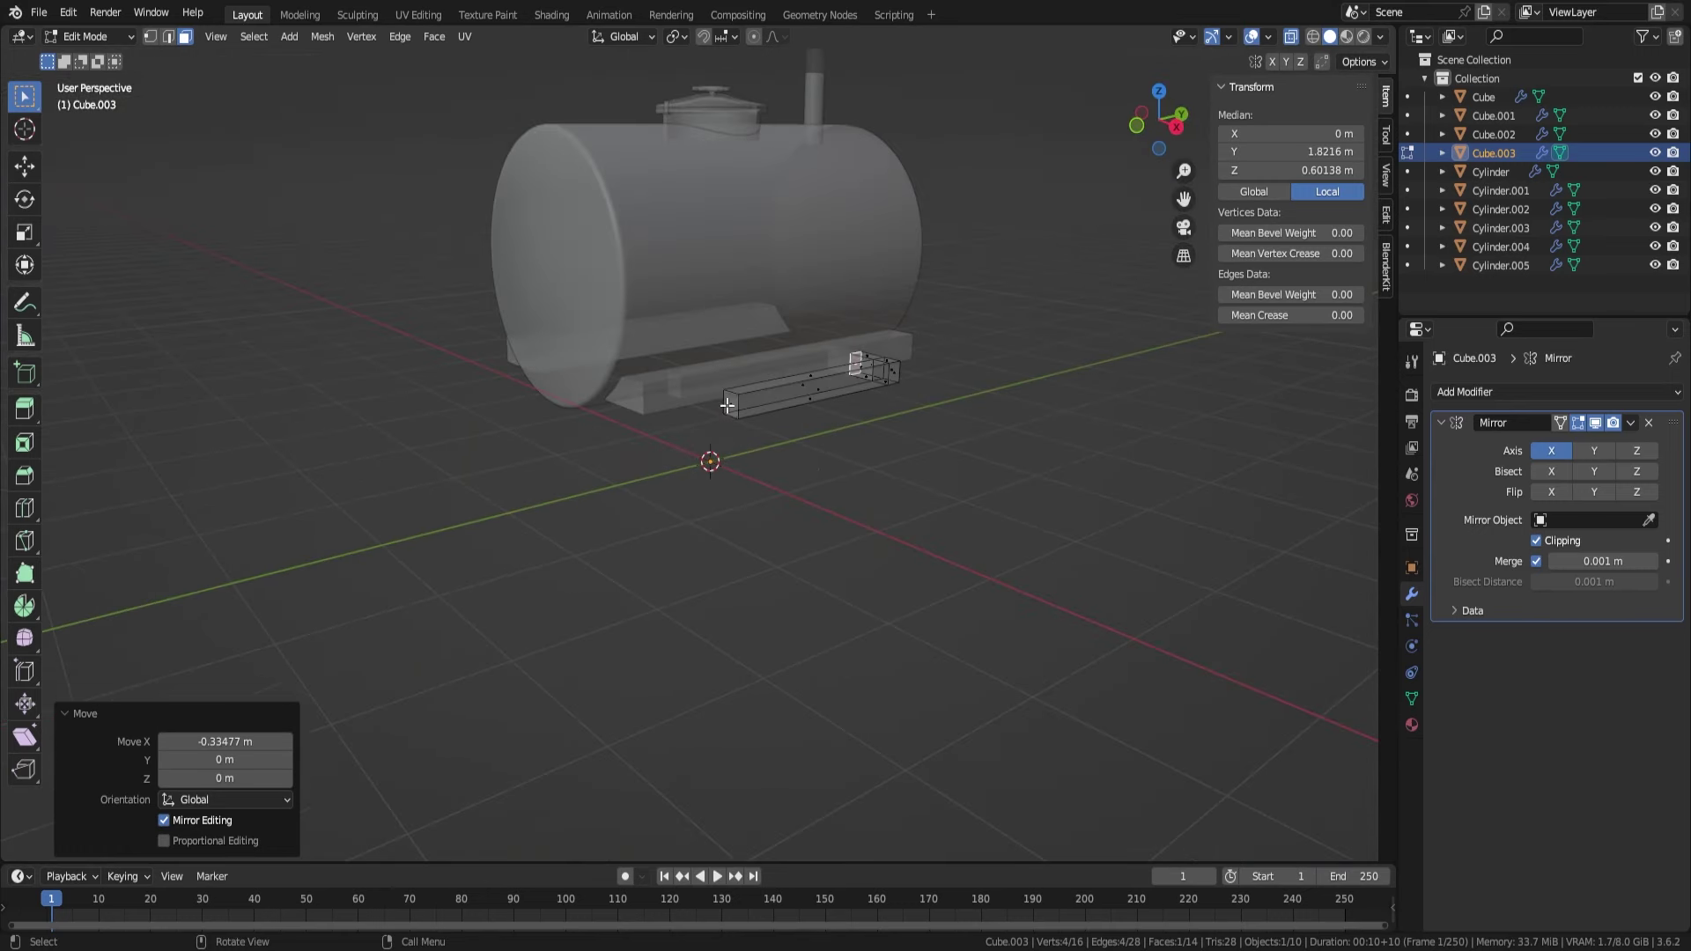
- Extrude the bar backward and select its rear end face
key("KP_7")
left_click(807, 754)
scroll(917, 660, "up", 4)
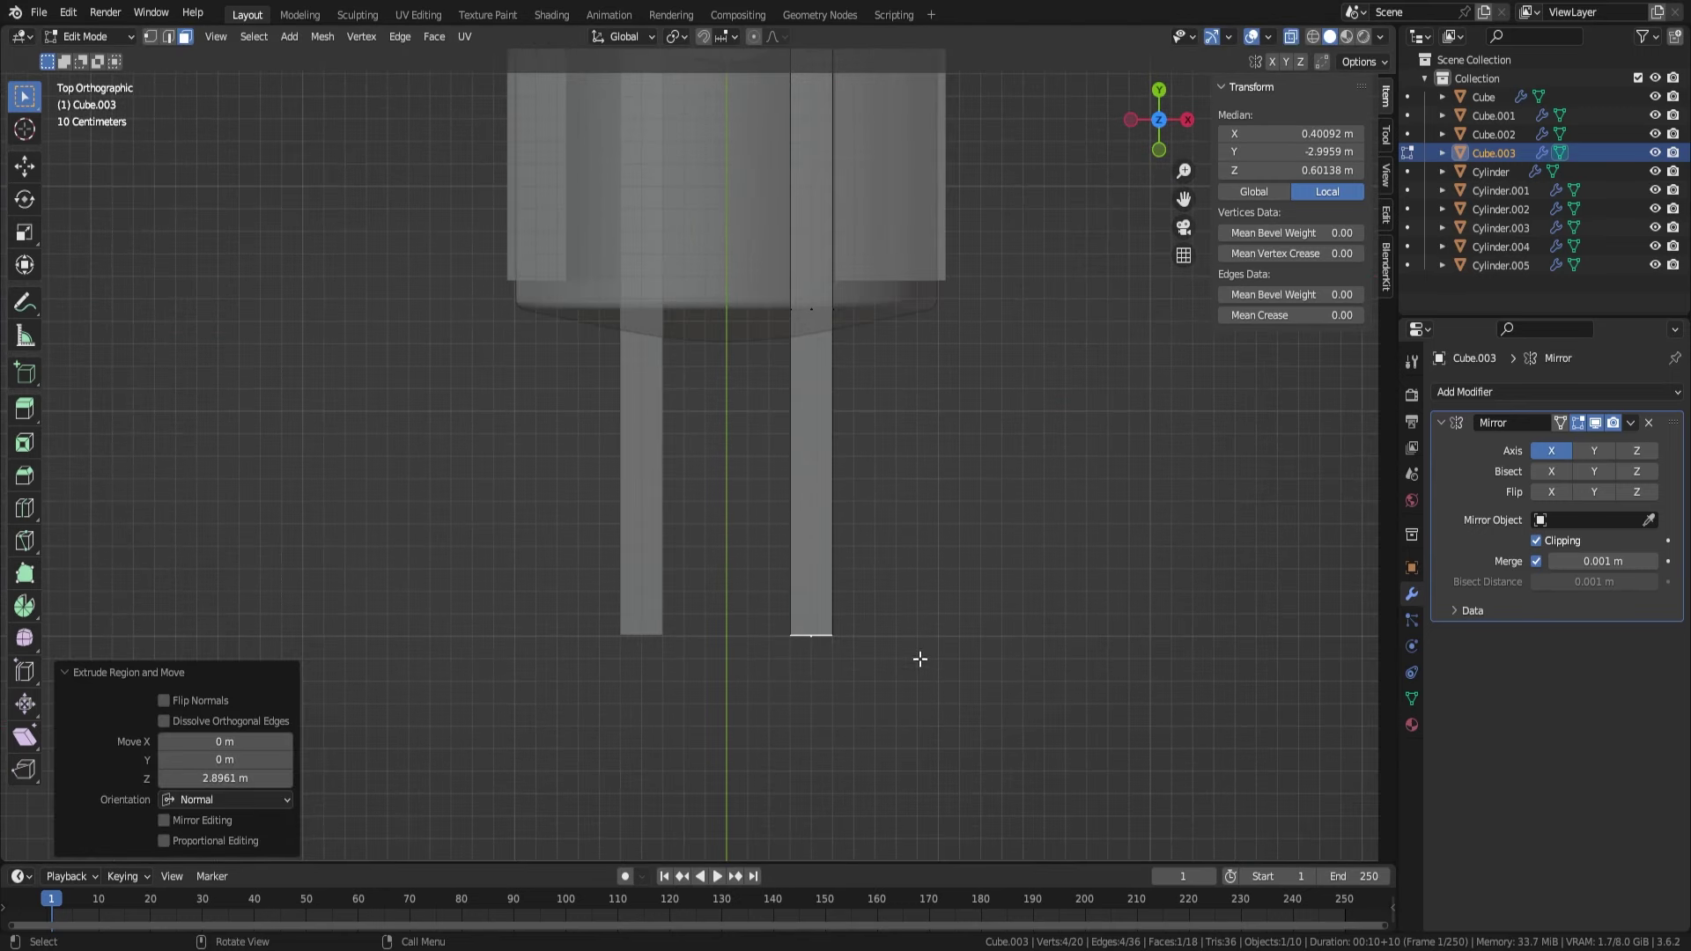
key("ctrl+r")
left_click(795, 709)
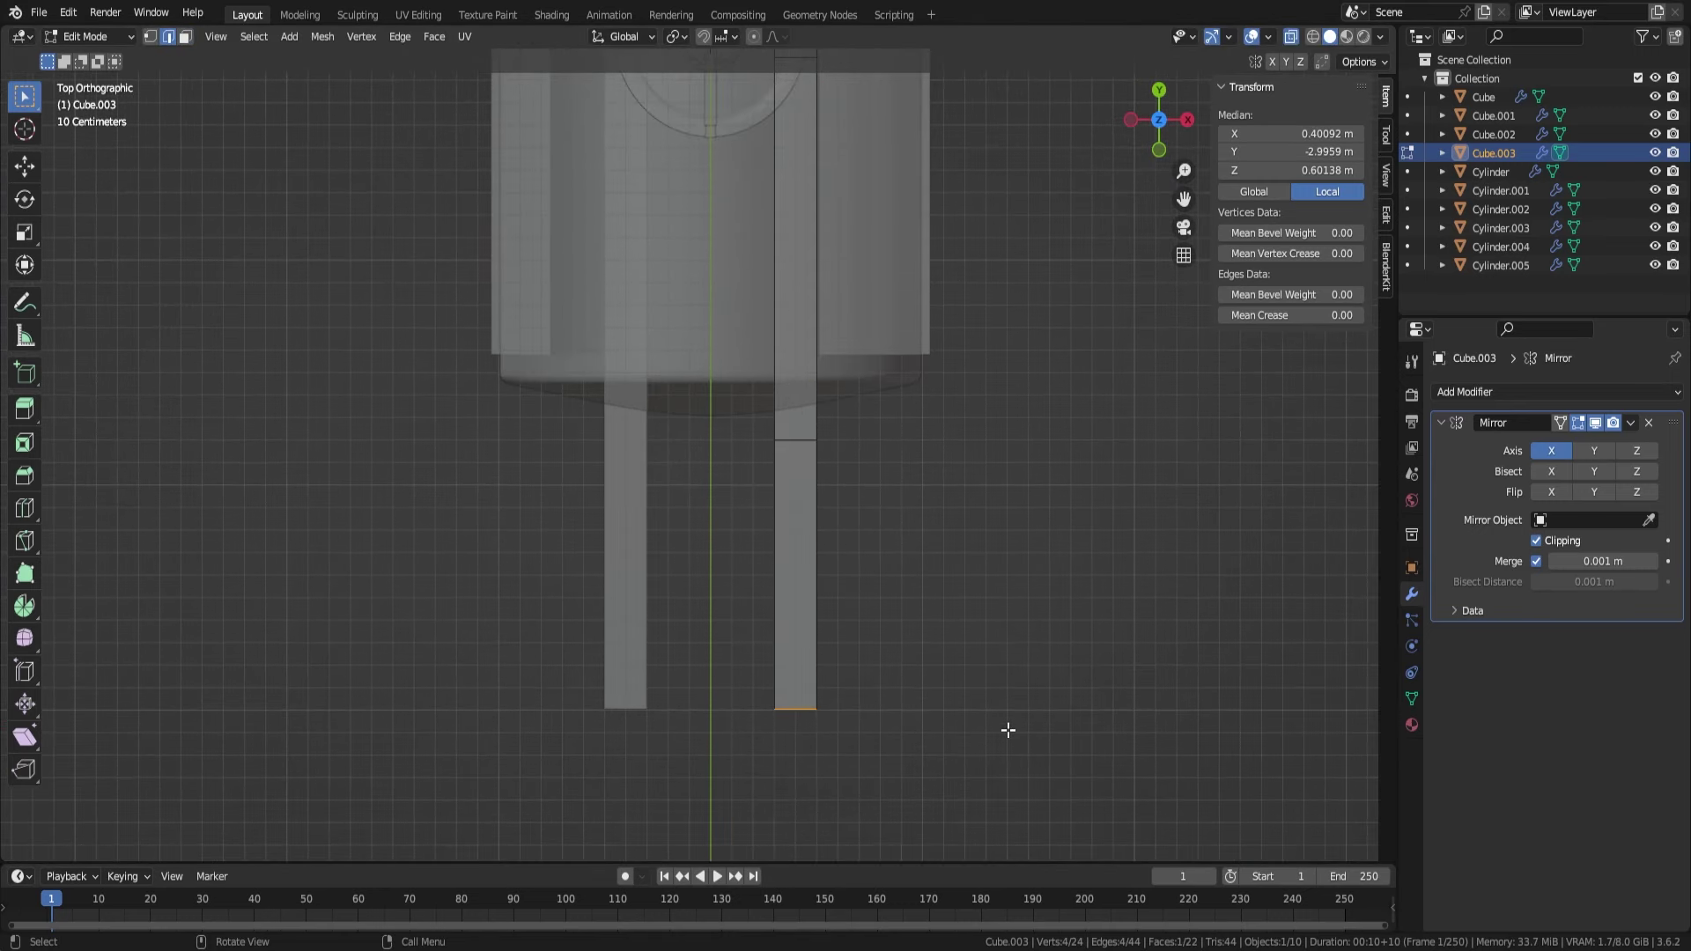
right_click(943, 733)
middle_click_drag(943, 732, 810, 705)
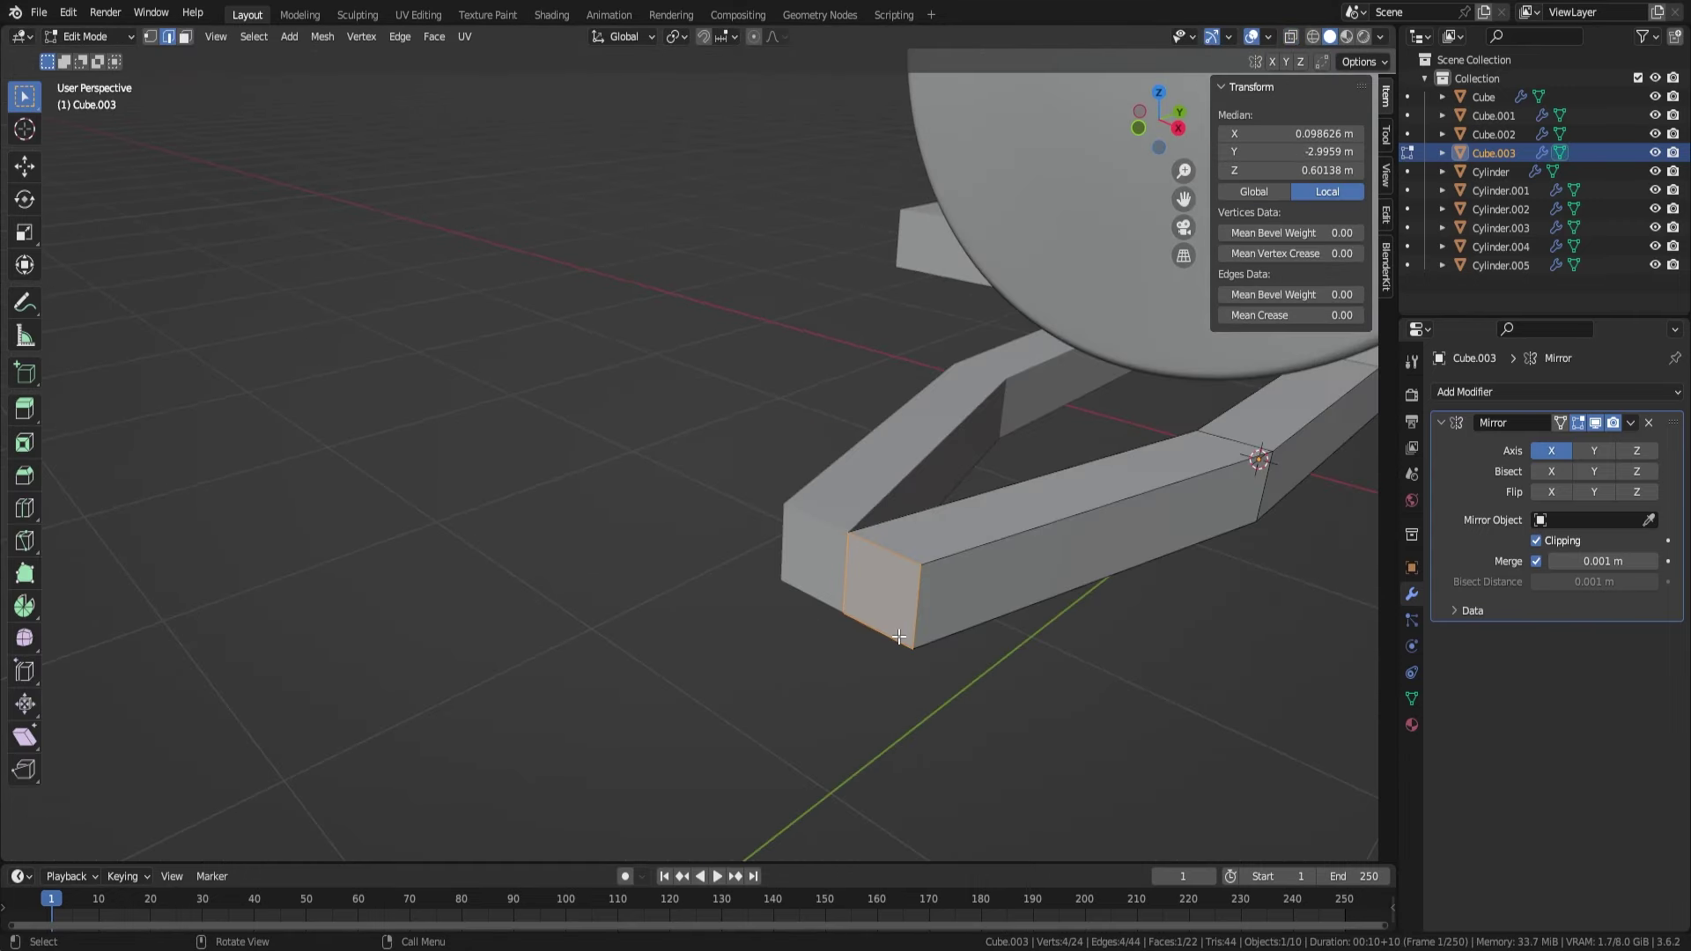
- Extrude the frame's end face 0.40 m outward to form the drawbar
key("KP_7")
key("e")
left_click(1010, 727)
middle_click_drag(1009, 727, 1041, 624)
key("Tab")
scroll(1041, 624, "down", 5)
middle_click_drag(684, 743, 567, 620)
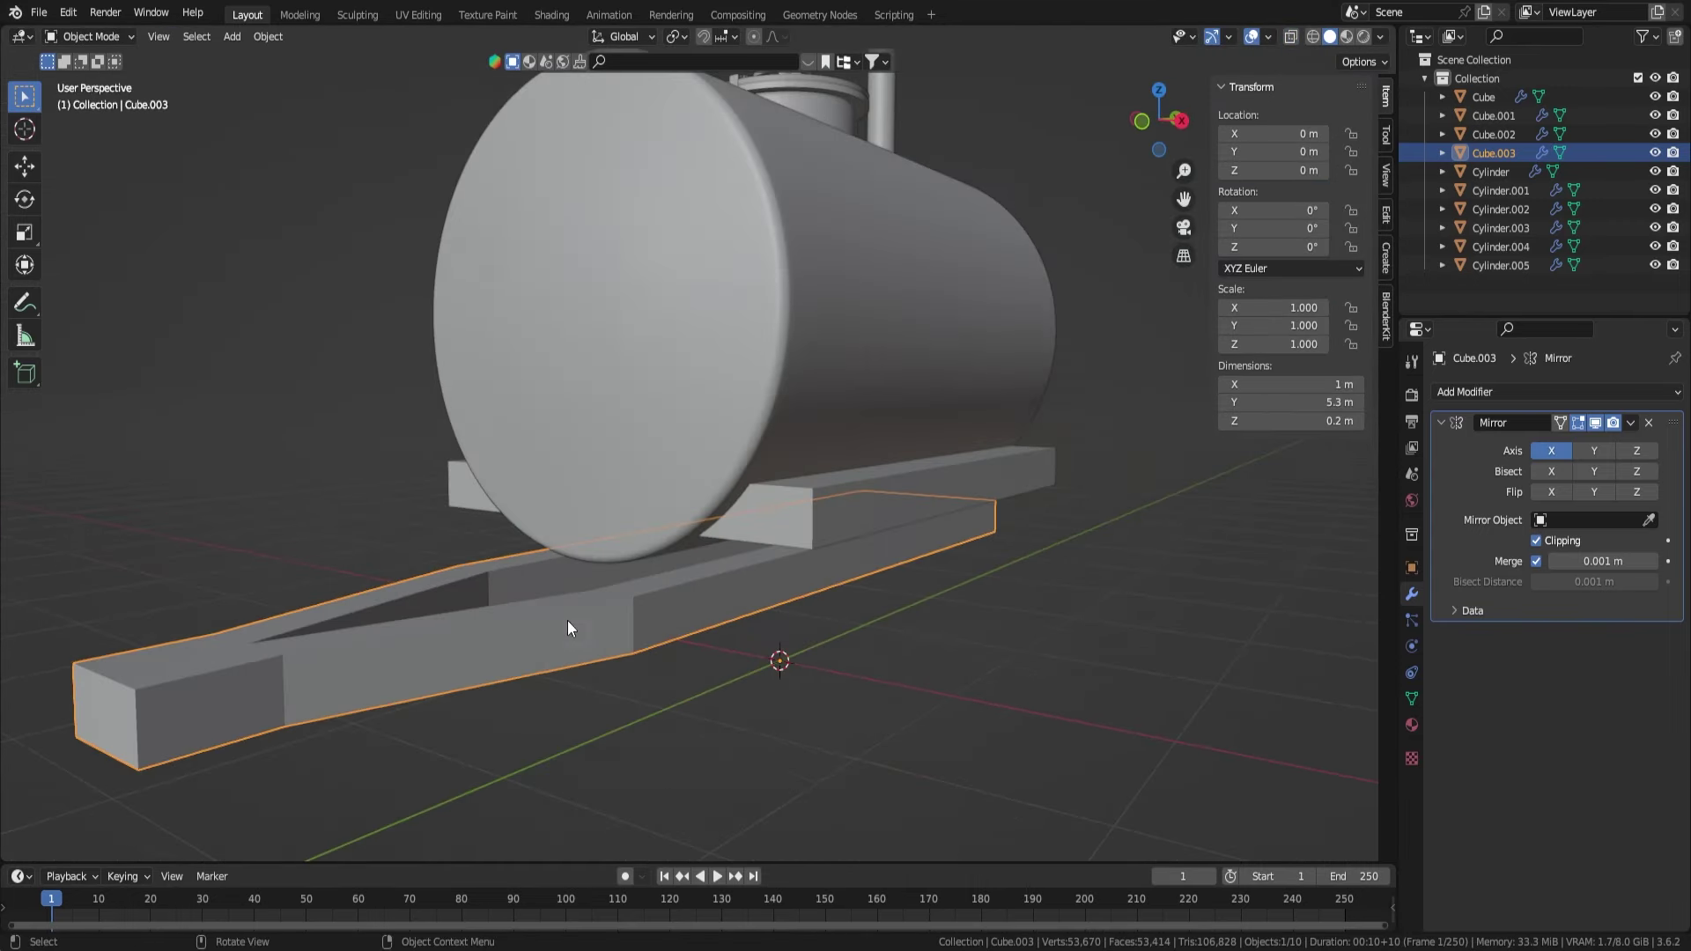
left_click(1464, 391)
- Add a Bevel modifier of 0.002 m to the chassis frame
left_click(1321, 468)
type("m")
key("Return")
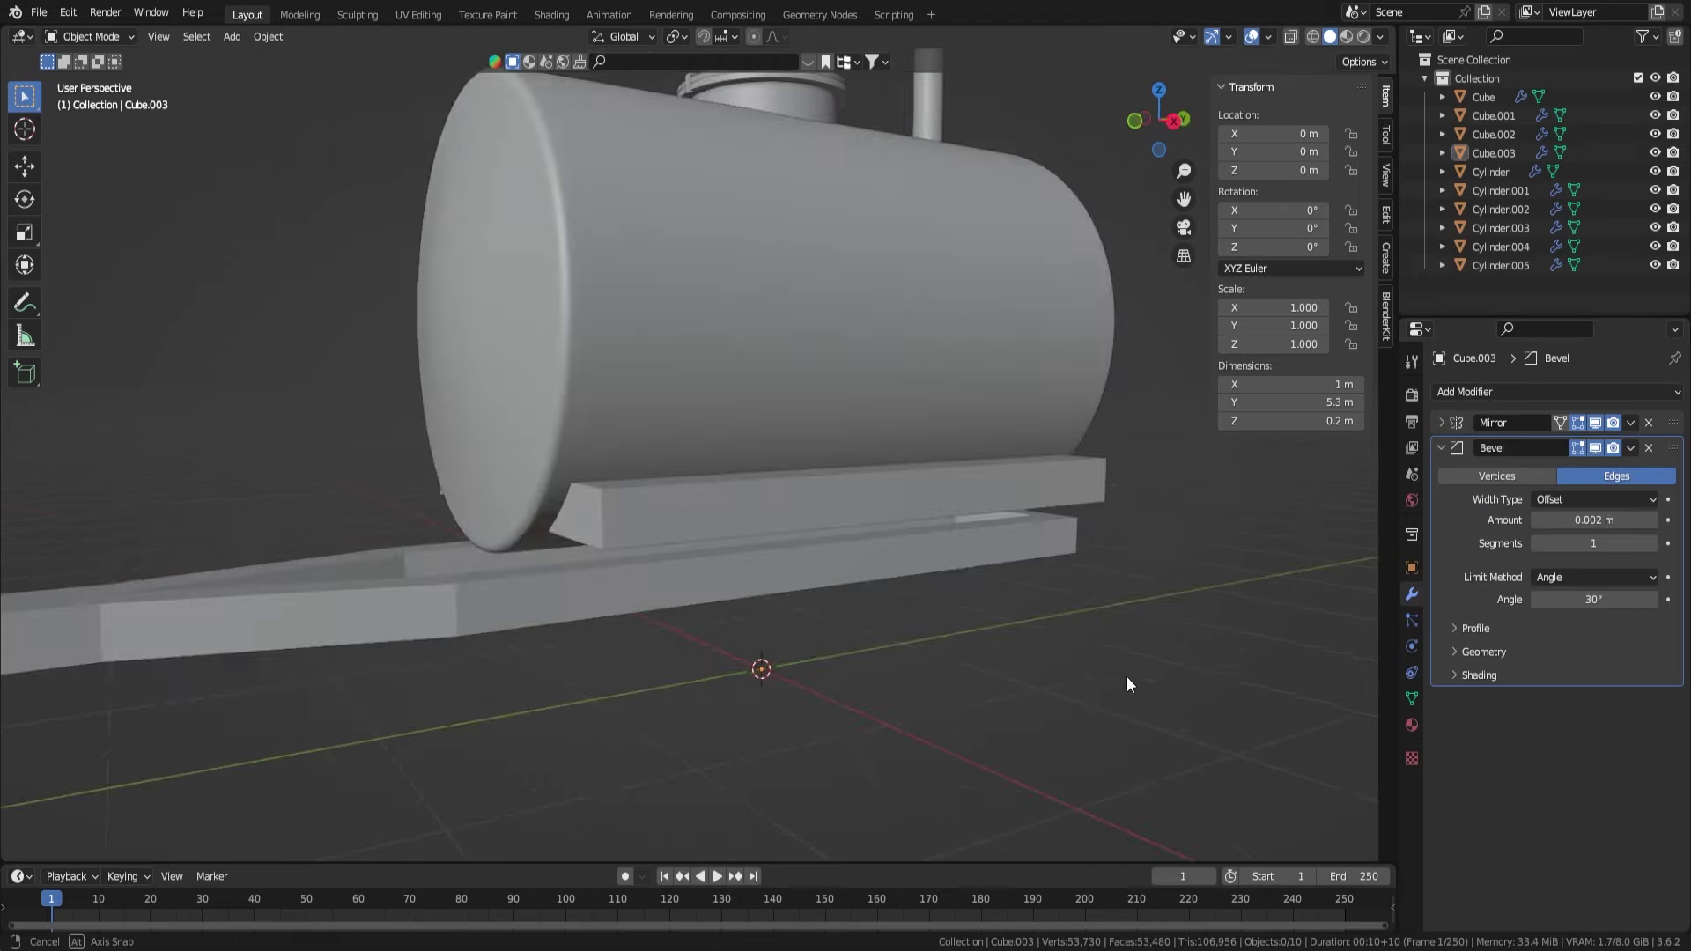
mouse_move(1124, 679)
middle_mouse_down()
mouse_move(978, 663)
mouse_move(1143, 641)
mouse_move(1009, 641)
middle_mouse_up()
- Narrow the drawbar by moving its end vertices inward along X
key("Tab")
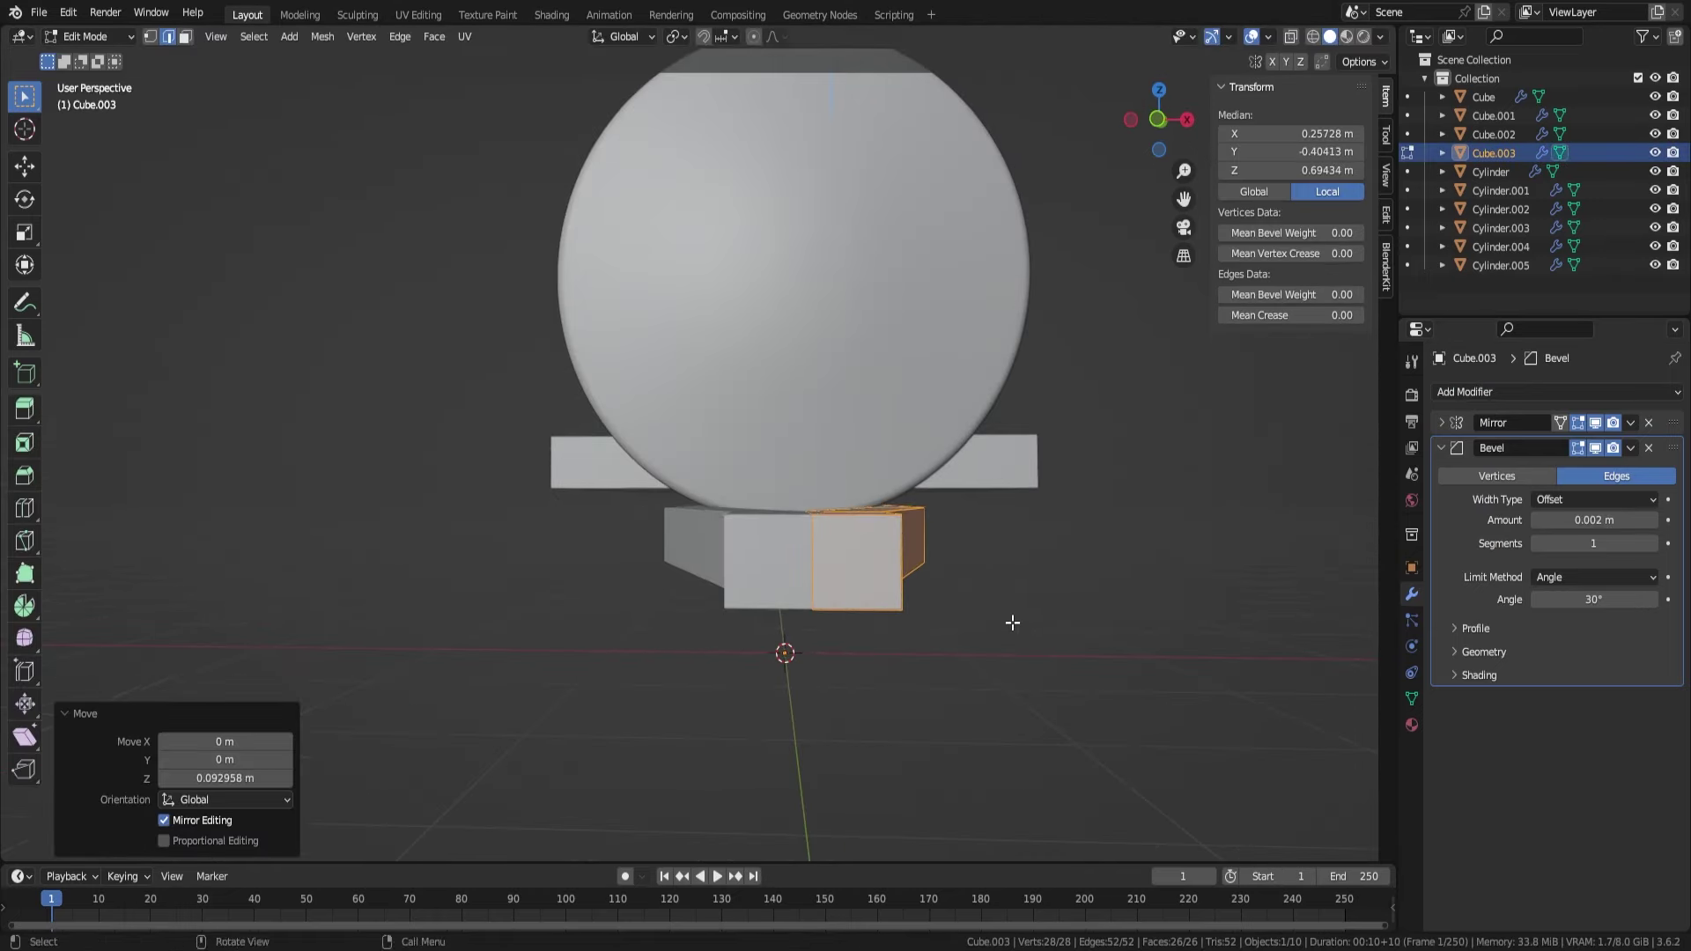
mouse_move(944, 581)
middle_mouse_down()
mouse_move(835, 599)
mouse_move(720, 717)
mouse_move(664, 653)
mouse_move(1250, 544)
middle_mouse_up()
key("Tab")
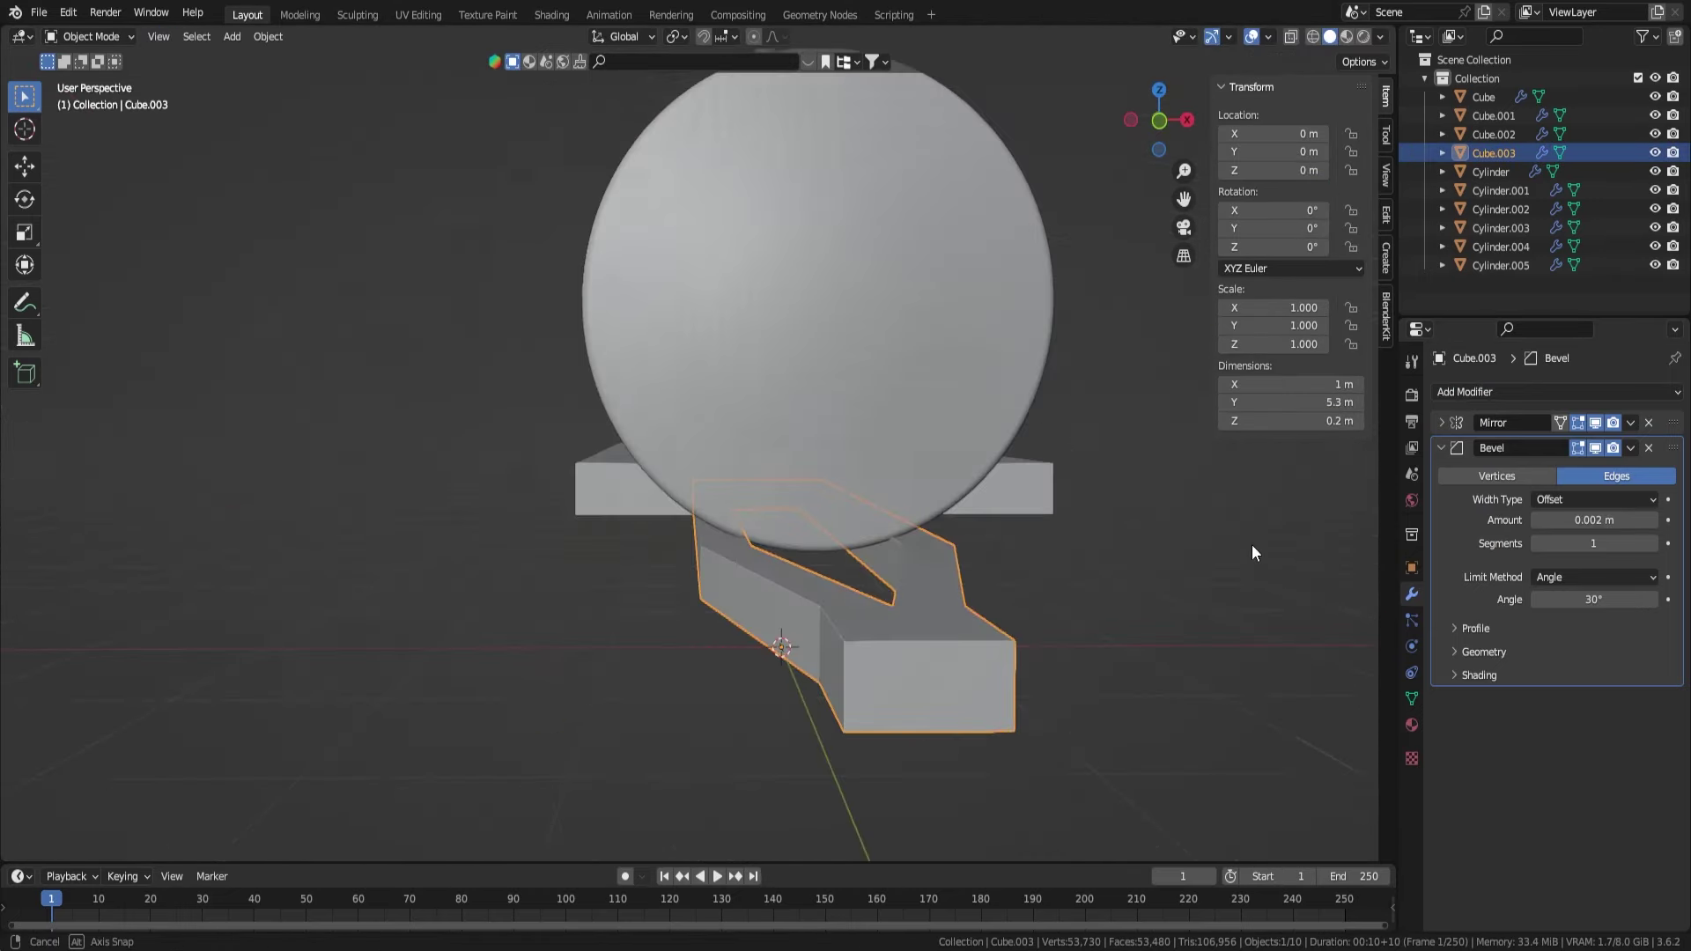
key("KP_7")
key("Tab")
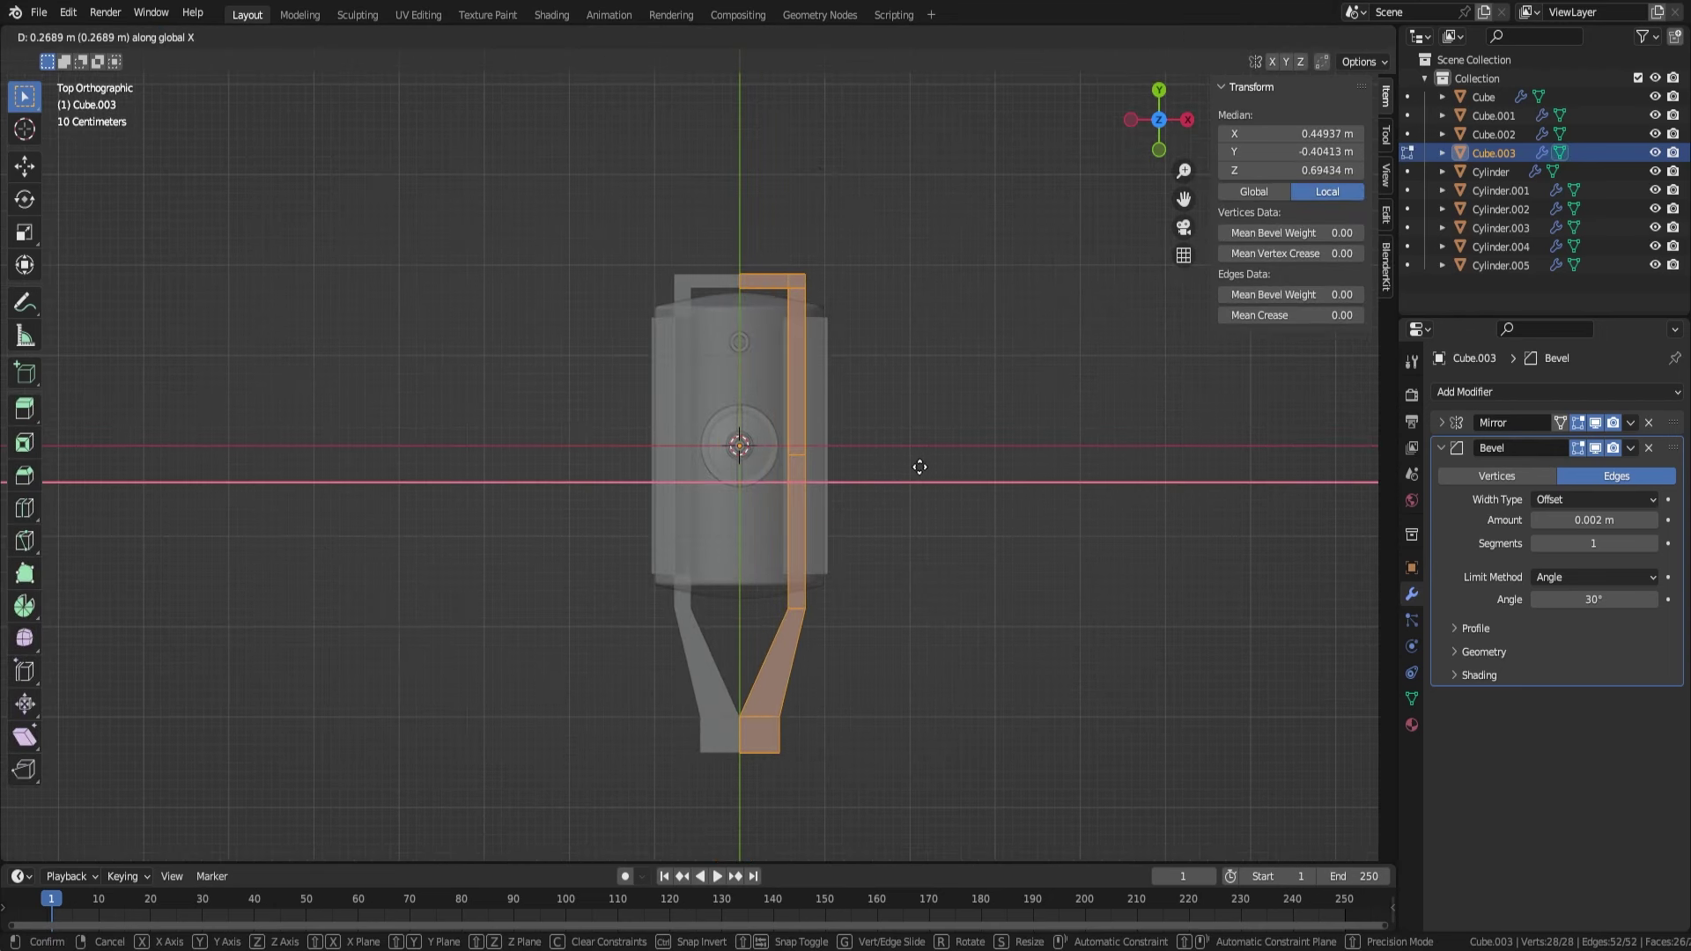
left_click(921, 468)
scroll(837, 540, "up", 3)
scroll(837, 540, "up", 2)
left_click(1001, 563)
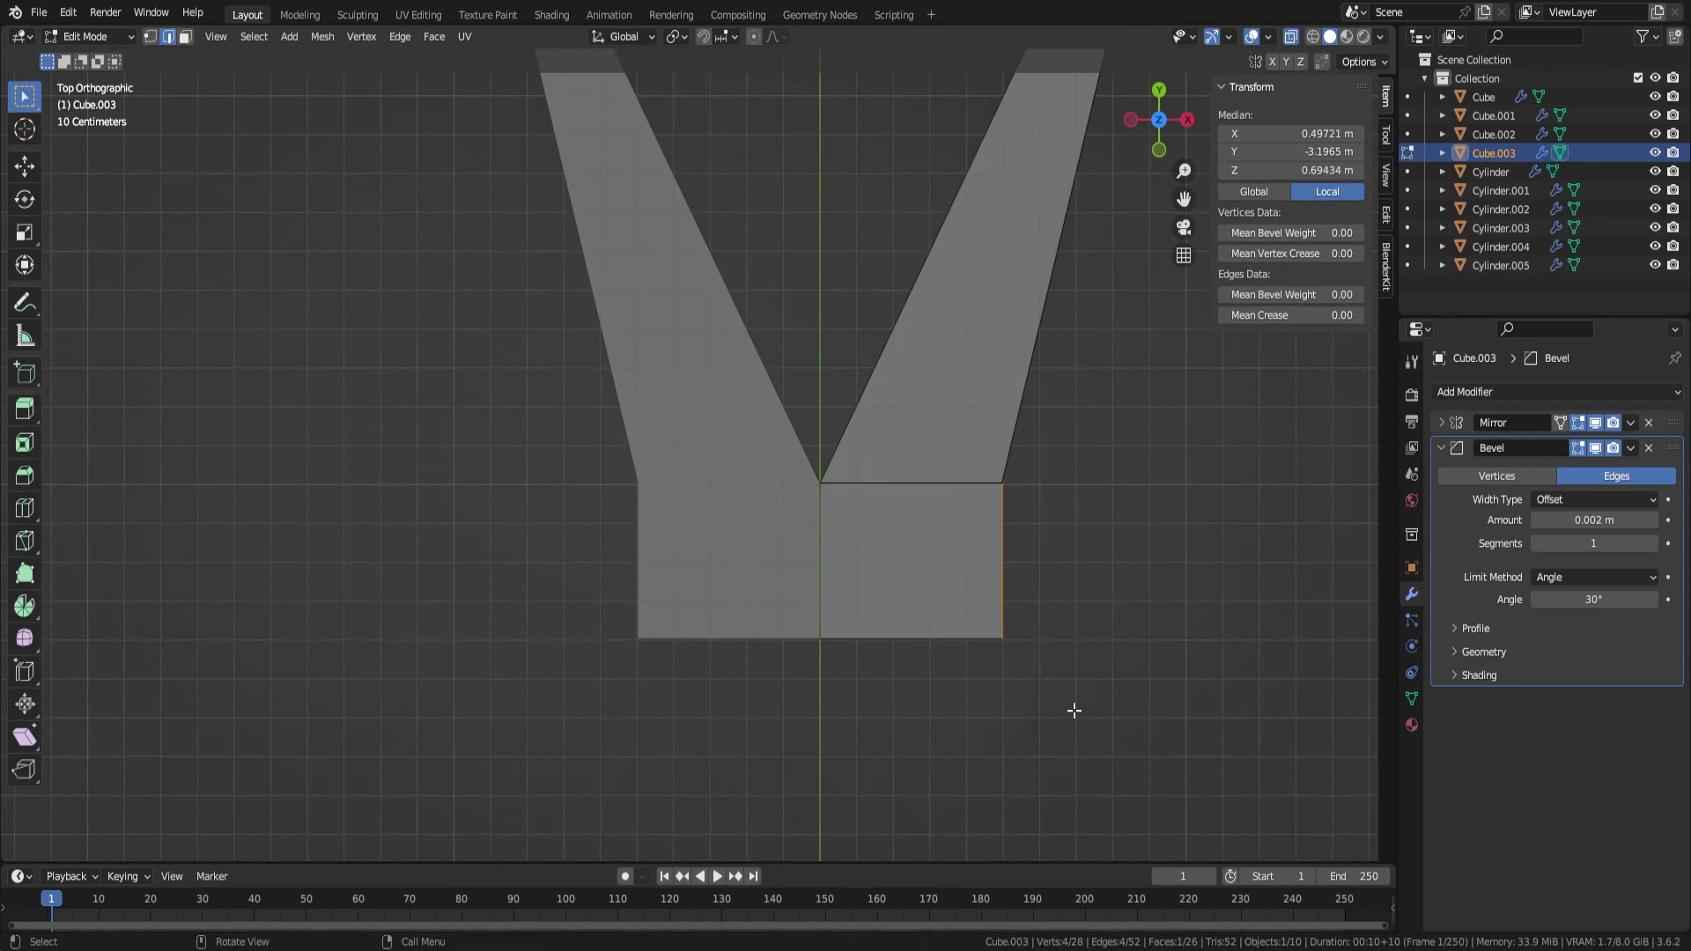
left_click(1029, 549)
scroll(951, 585, "down", 3)
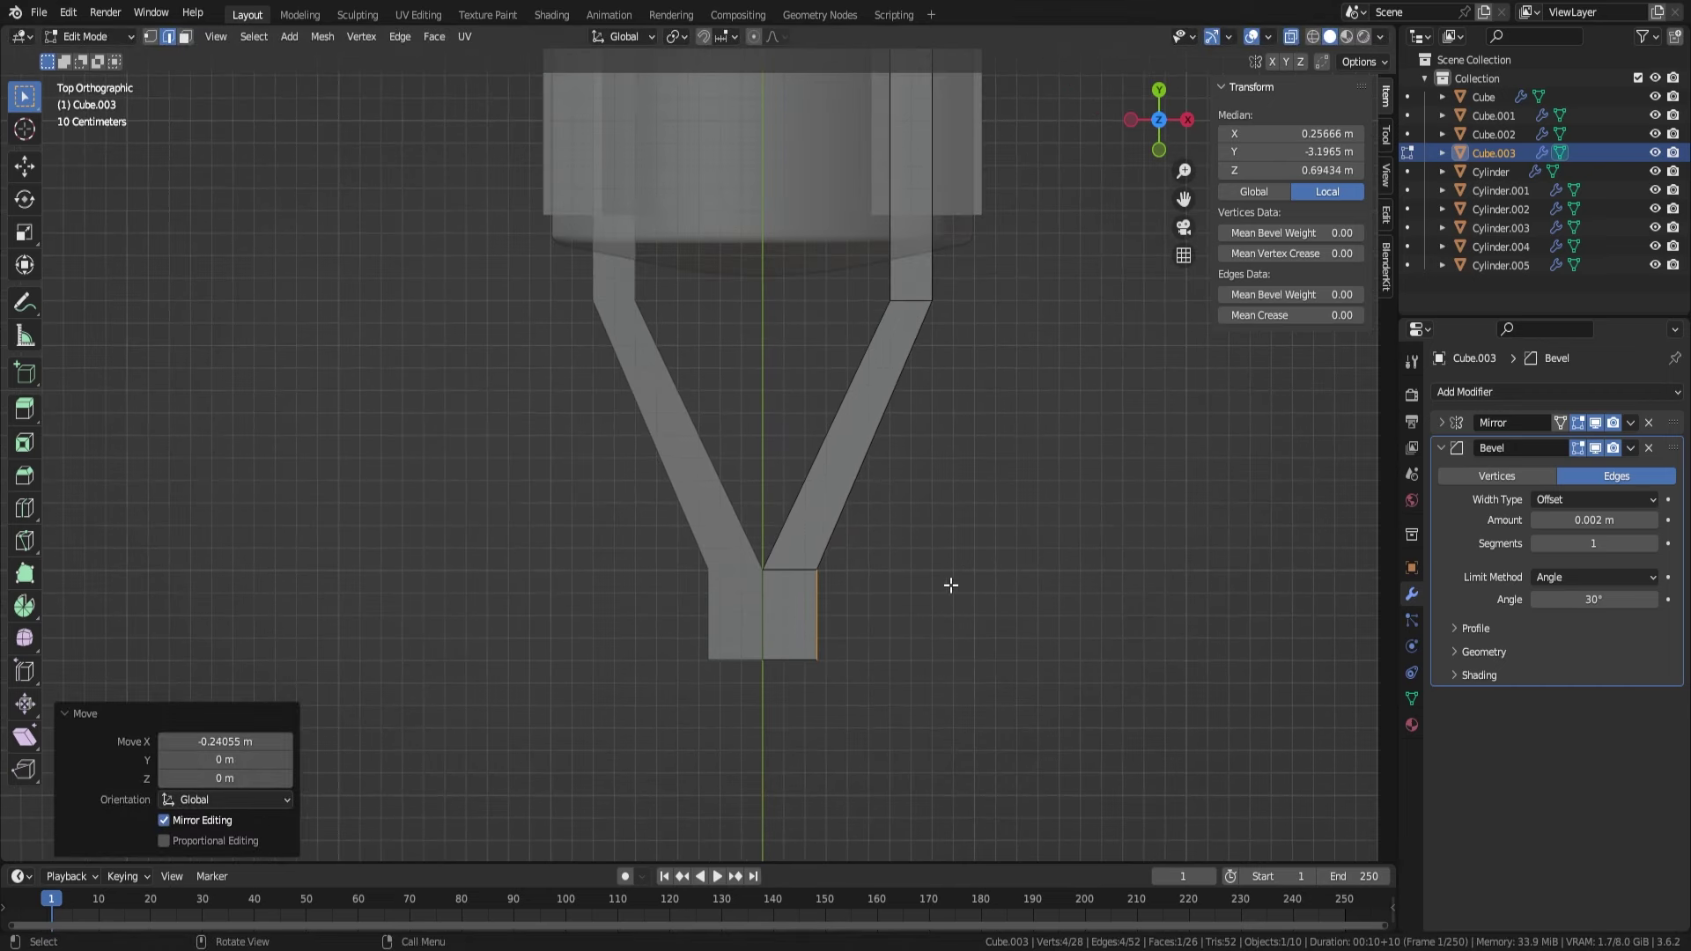
left_click(943, 605)
- Loop cut a frame arm and extrude the new loop across into a cross brace
mouse_move(918, 597)
middle_mouse_down()
mouse_move(997, 600)
mouse_move(788, 647)
middle_mouse_up()
scroll(986, 601, "up", 4)
left_click(710, 609)
middle_click_drag(710, 609, 684, 533)
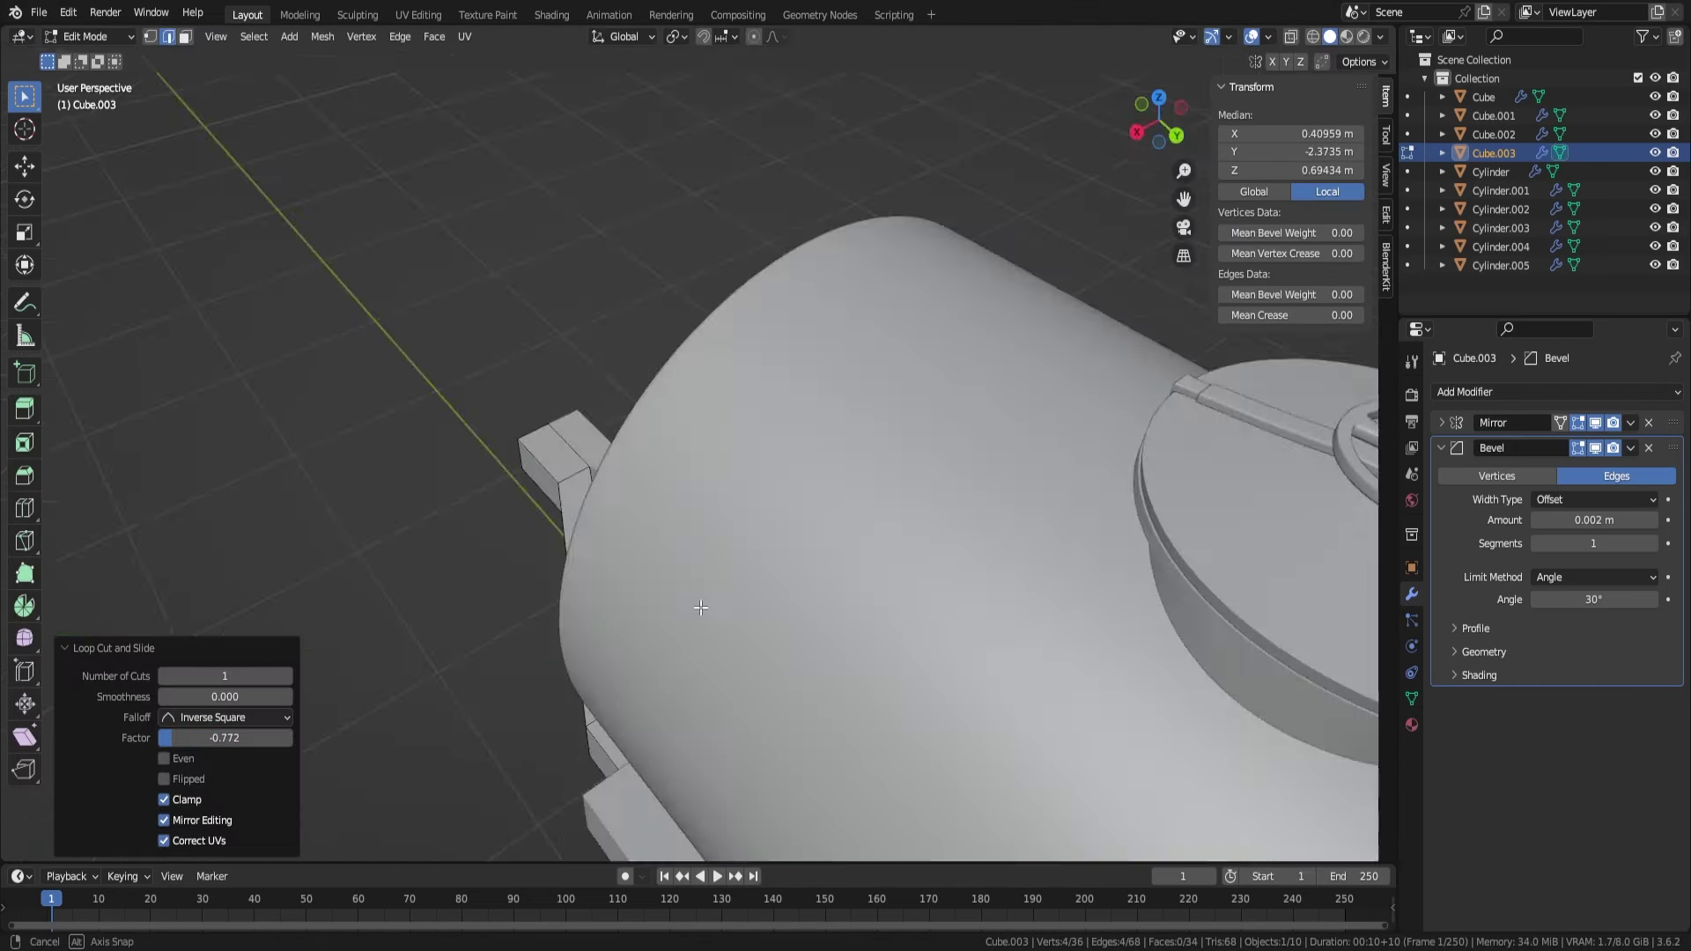
key("KP_7")
key("e")
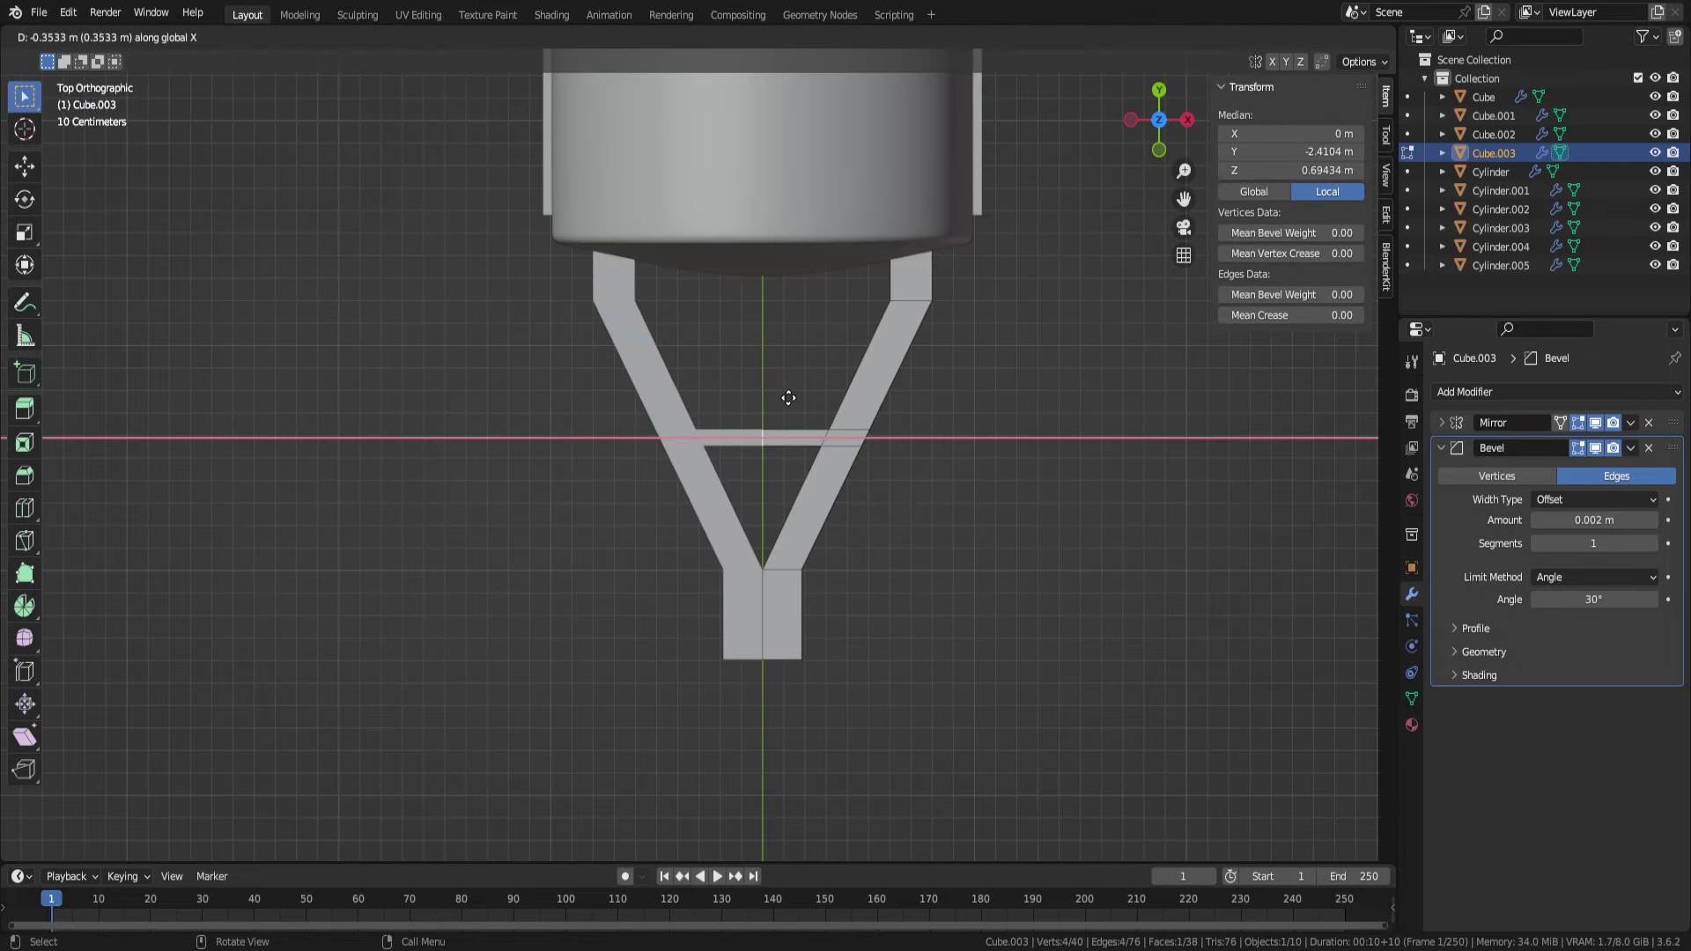
left_click(788, 398)
mouse_move(788, 398)
middle_mouse_down()
mouse_move(838, 502)
mouse_move(842, 483)
mouse_move(544, 593)
middle_mouse_up()
- Delete the brace's end face and fill the opening with a new face
key("alt+a")
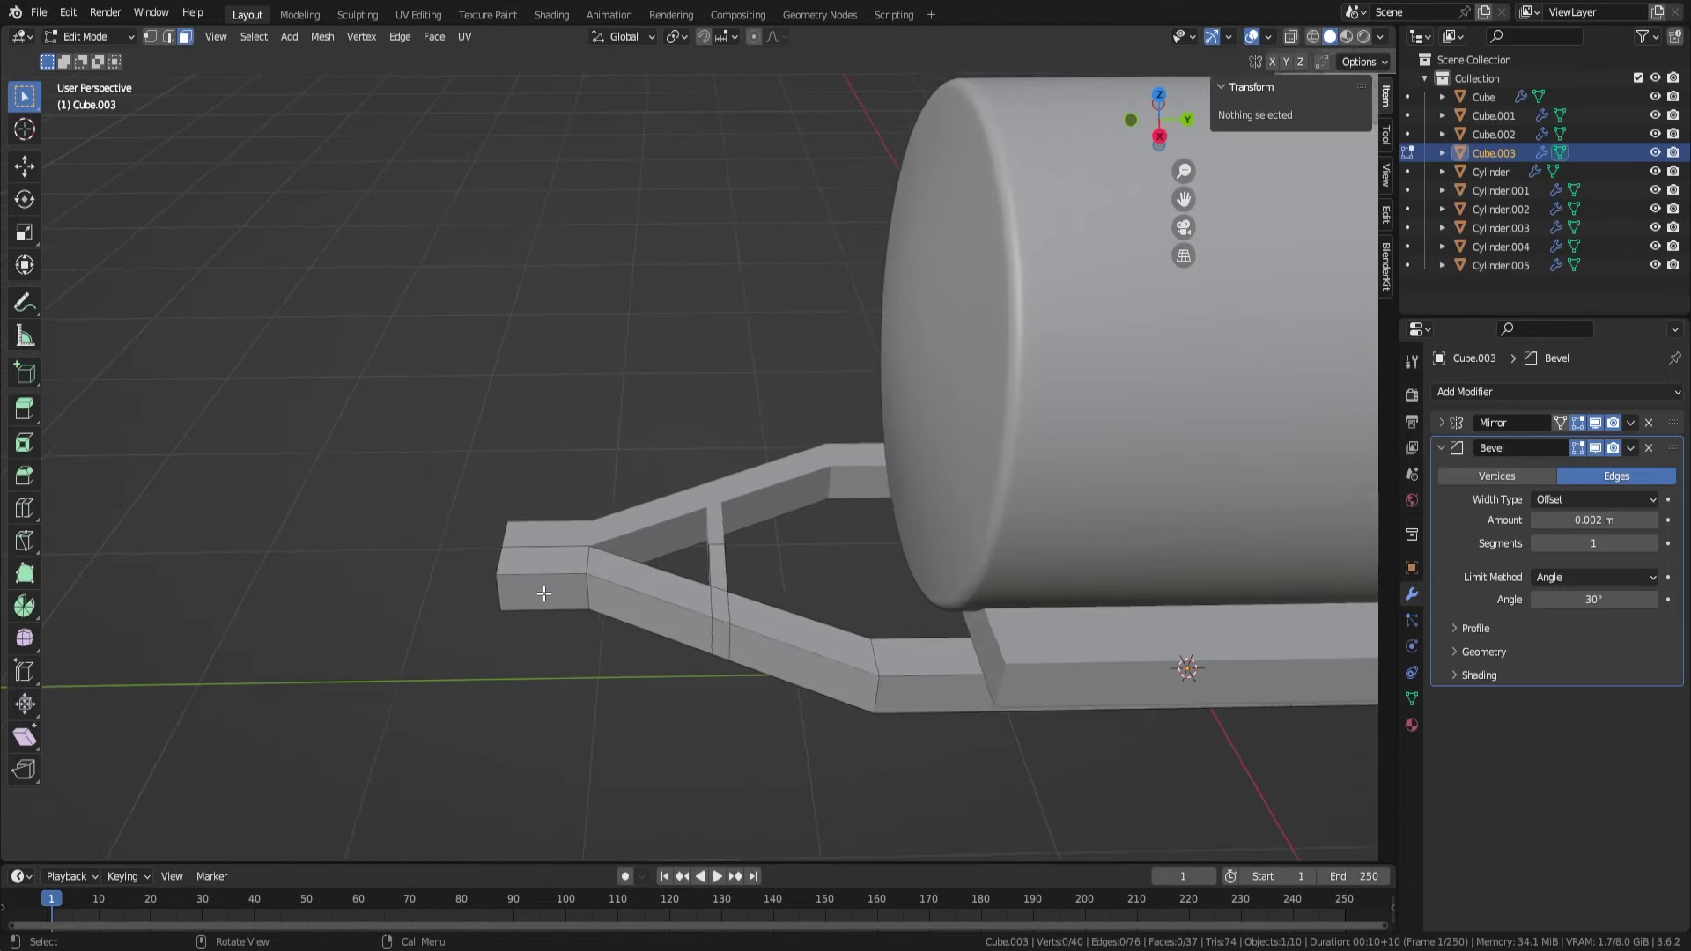
left_click(545, 593)
key("x")
key("f")
key("1")
mouse_move(494, 657)
middle_mouse_down()
mouse_move(687, 615)
mouse_move(786, 641)
mouse_move(723, 691)
mouse_move(792, 634)
mouse_move(646, 500)
middle_mouse_up()
key("f")
key("3")
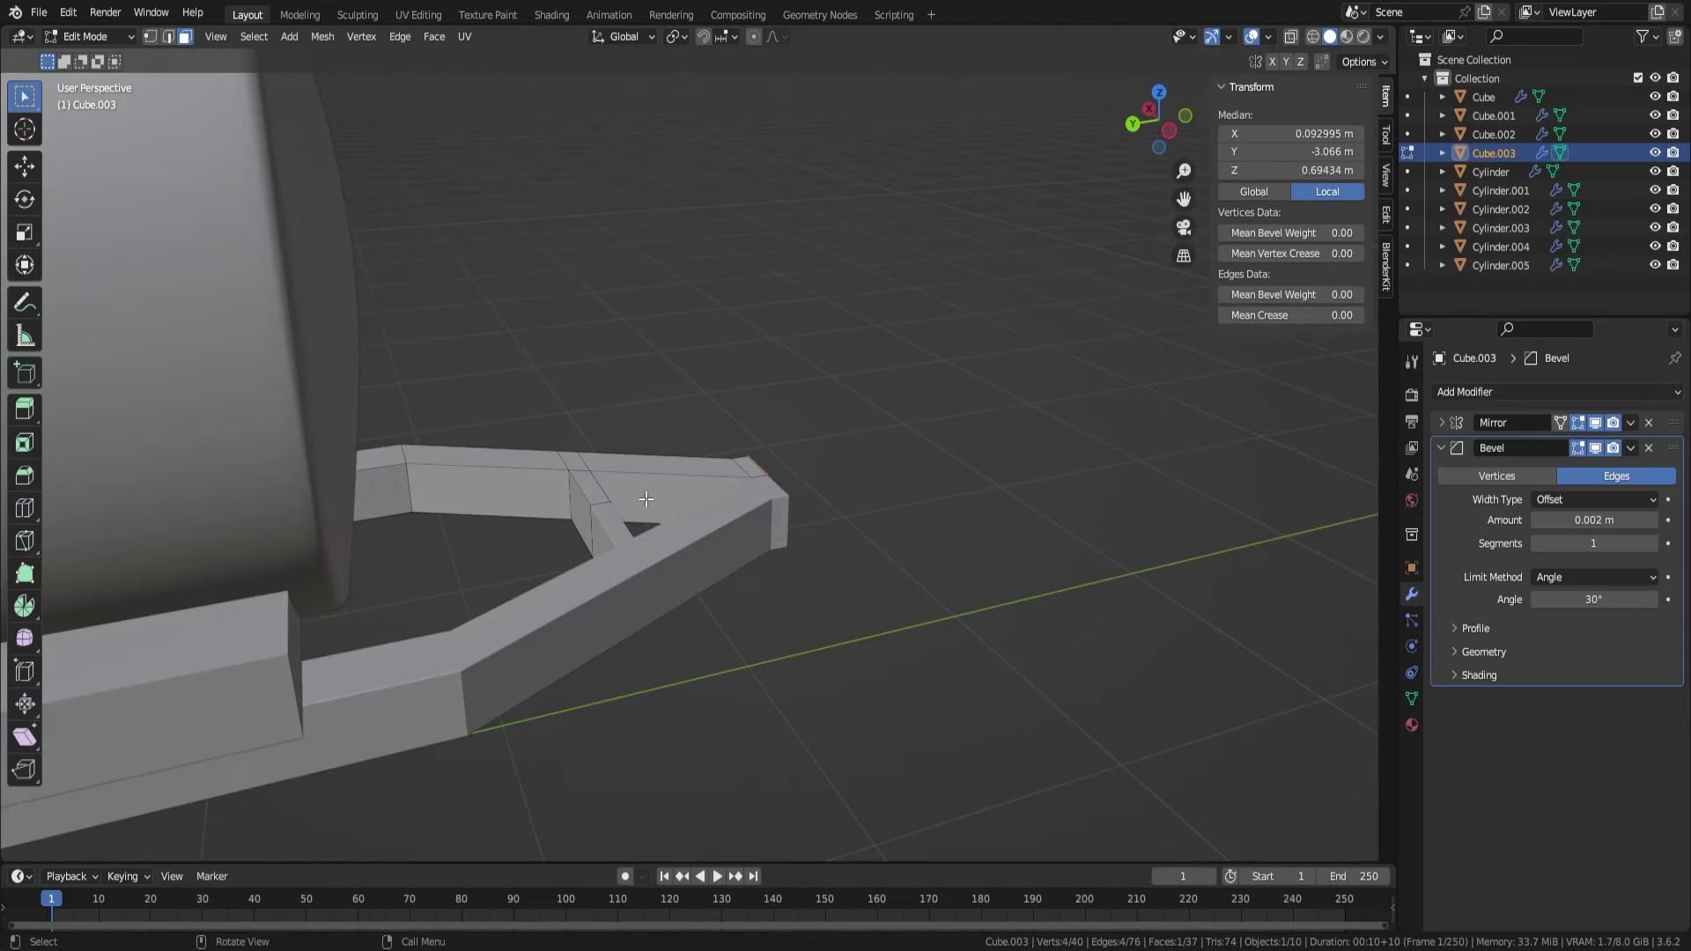
- Delete the extra selected faces of the frame and return to Object Mode
middle_click_drag(529, 494, 557, 500)
key("x")
mouse_move(711, 477)
middle_mouse_down()
mouse_move(797, 479)
mouse_move(845, 642)
mouse_move(743, 694)
mouse_move(806, 694)
middle_mouse_up()
left_click(846, 670, "shift")
key("x")
key("x")
left_click(745, 697)
key("Tab")
- Add a 0.01 m Solidify modifier to the frame, ordered above the Bevel
left_click(1495, 394)
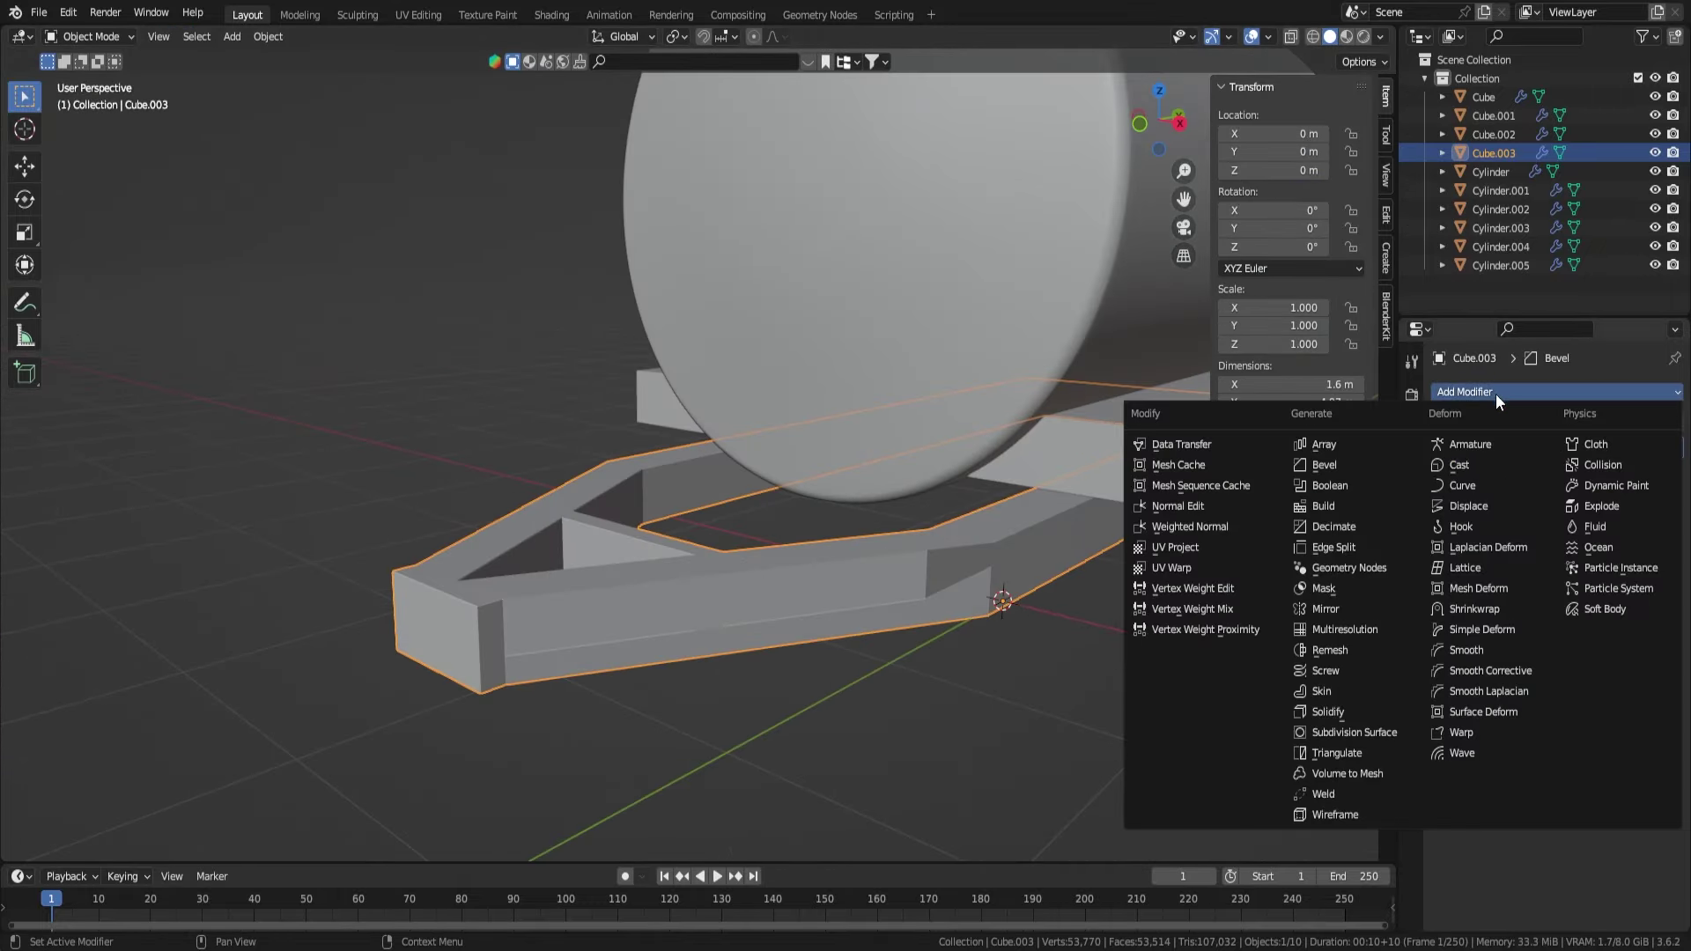
left_click(1312, 712)
left_click_drag(1671, 473, 1671, 447)
mouse_move(919, 655)
middle_mouse_down()
mouse_move(997, 650)
mouse_move(816, 625)
middle_mouse_up()
- Delete stray edges along the frame's bottom and sides
key("Tab")
left_click(816, 625)
mouse_move(1204, 588)
middle_mouse_down()
mouse_move(1215, 663)
mouse_move(678, 626)
mouse_move(1038, 681)
mouse_move(527, 622)
mouse_move(625, 650)
mouse_move(403, 641)
mouse_move(1010, 713)
mouse_move(852, 516)
mouse_move(253, 536)
mouse_move(729, 610)
middle_mouse_up()
left_click(871, 696)
left_click(1215, 663)
left_click(1038, 682)
left_click(528, 623)
left_click(534, 641)
left_click(624, 650)
key("ctrl+x")
- Remove more faces from the frame mesh in face select mode
mouse_move(753, 704)
middle_mouse_down()
mouse_move(981, 708)
mouse_move(870, 710)
mouse_move(415, 592)
mouse_move(490, 605)
mouse_move(698, 512)
mouse_move(1035, 578)
mouse_move(943, 631)
mouse_move(833, 552)
mouse_move(1028, 639)
mouse_move(738, 583)
mouse_move(920, 541)
mouse_move(903, 404)
mouse_move(1106, 414)
middle_mouse_up()
key("Tab")
key("3")
key("x")
key("Tab")
right_click(832, 552)
left_click(817, 533)
- Select the whole frame mesh and raise it 0.0737 m along Z
key("Tab")
key("2")
left_click(920, 540, "alt")
key("KP_7")
key("Escape")
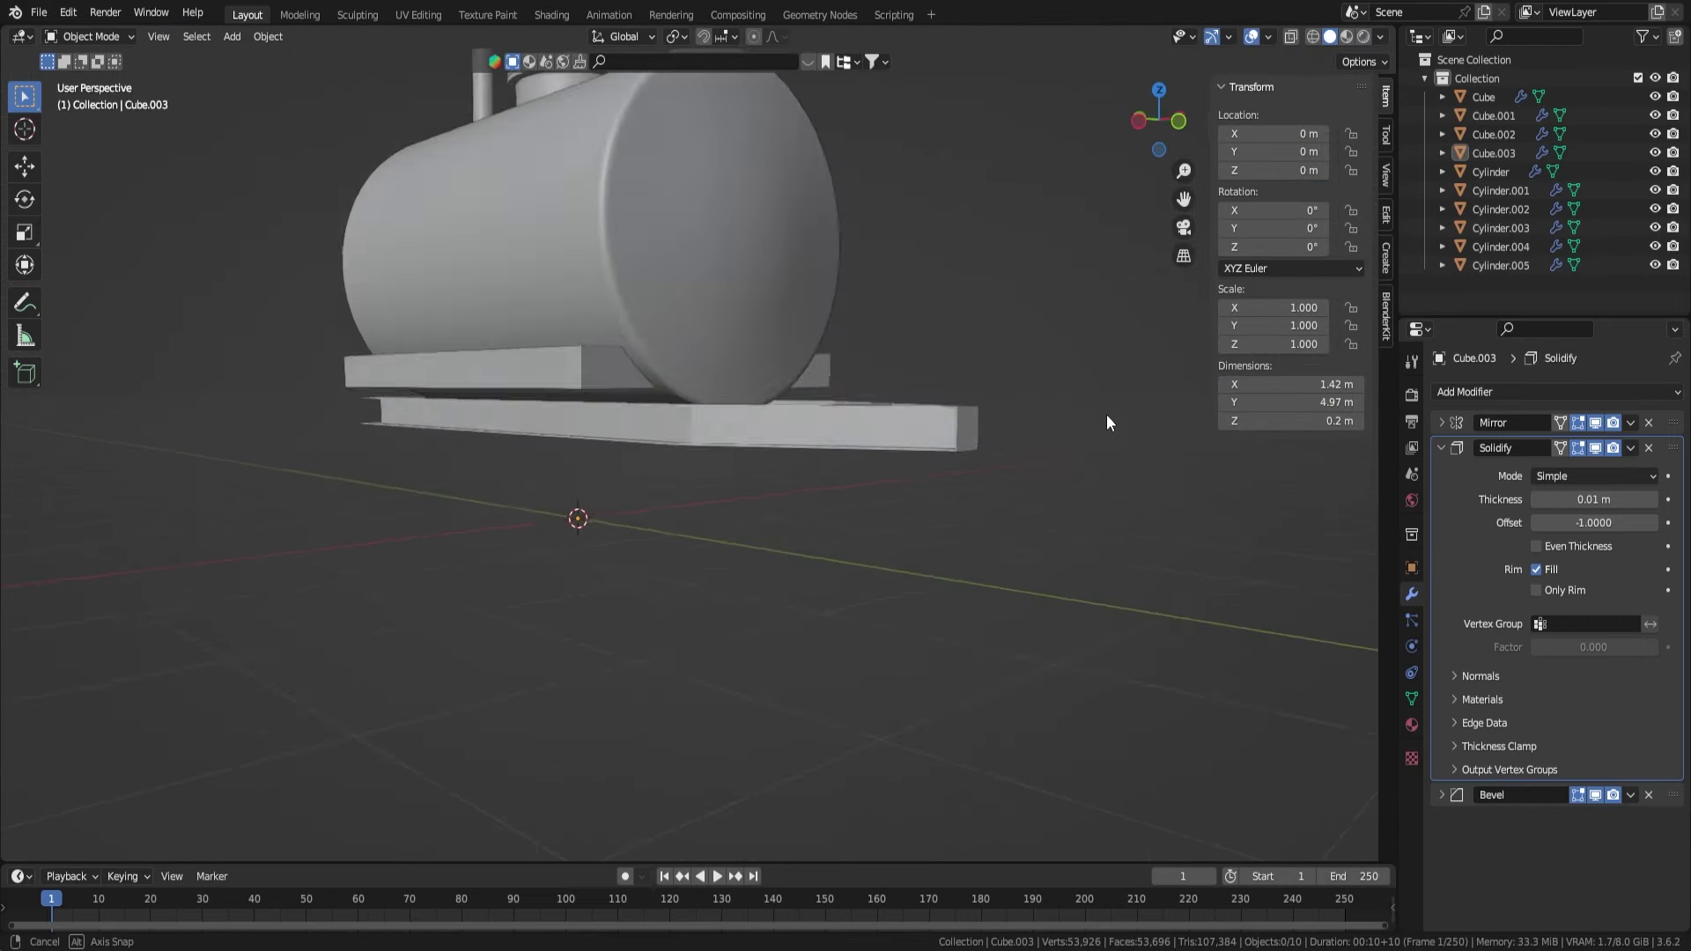
key("a")
key("g")
key("z")
left_click(963, 500)
mouse_move(807, 555)
middle_mouse_down()
mouse_move(1106, 514)
mouse_move(766, 623)
mouse_move(837, 623)
mouse_move(775, 565)
mouse_move(774, 456)
mouse_move(850, 692)
mouse_move(1101, 572)
middle_mouse_up()
key("Tab")
- Give the Cube.002 skids under the tank a 0.003 m Bevel modifier
scroll(832, 634, "down", 3)
scroll(775, 565, "down", 3)
scroll(793, 584, "up", 4)
left_click(851, 693)
left_click(1466, 391)
left_click(1320, 494)
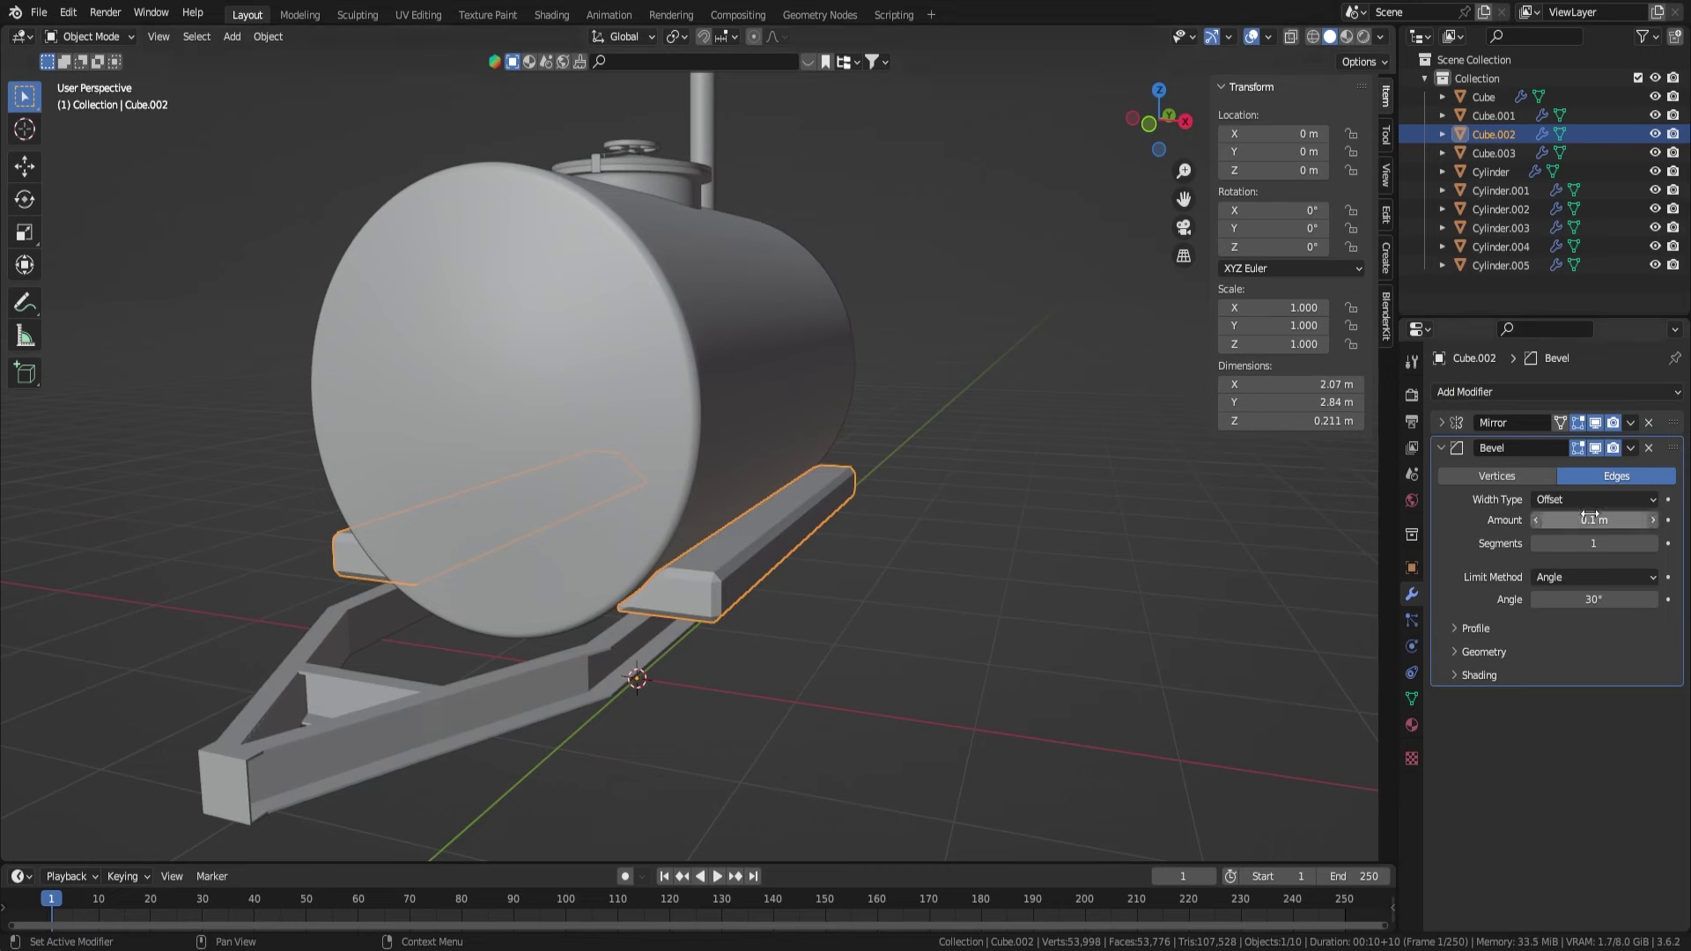
scroll(837, 557, "up", 3)
right_click(699, 502)
left_click(795, 639)
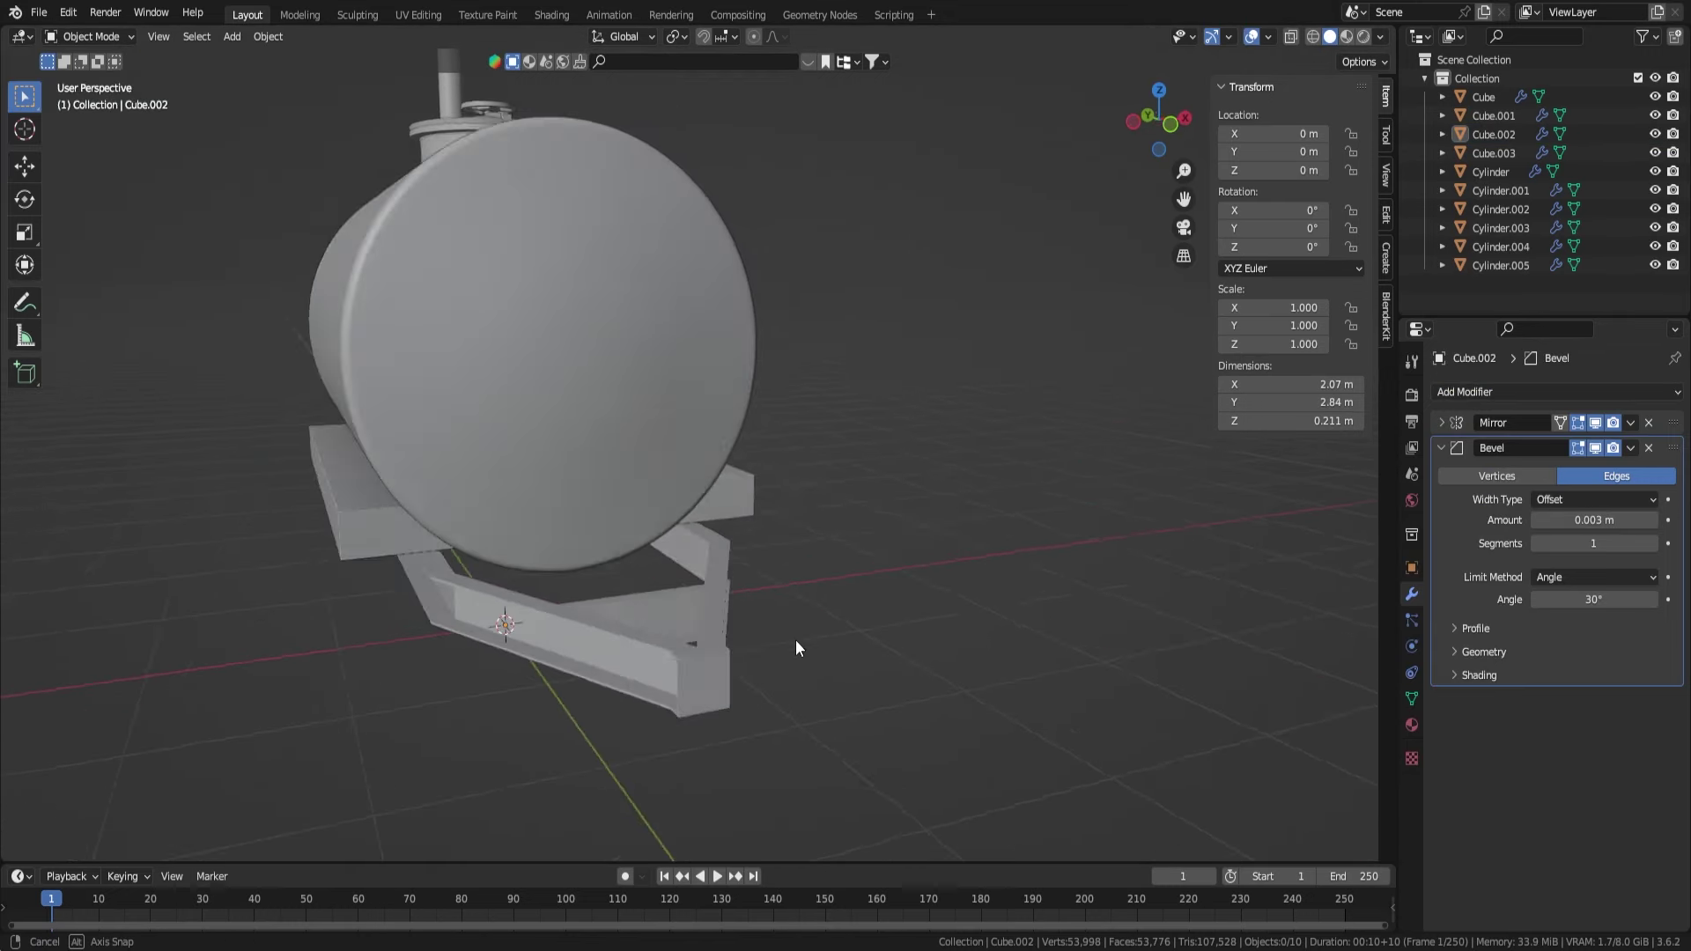
mouse_move(795, 640)
middle_mouse_down()
mouse_move(658, 726)
mouse_move(581, 368)
middle_mouse_up()
- Duplicate a tank edge loop into a separate ring object and stand it upright 90°
left_click(615, 427)
key("Tab")
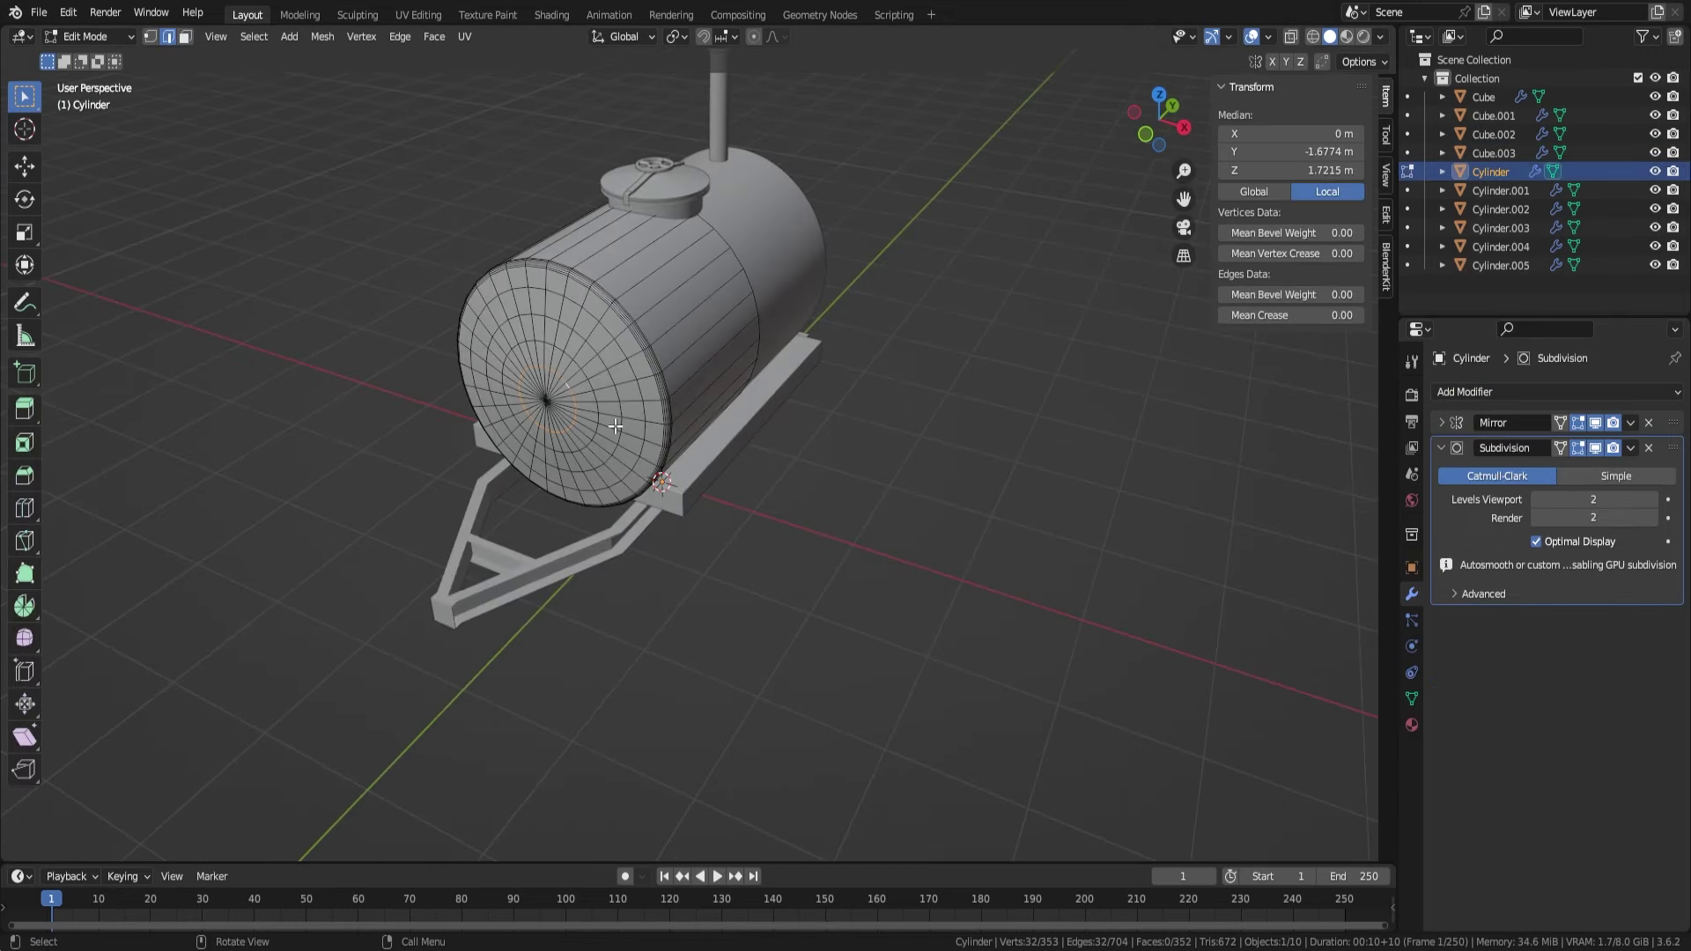
left_click(382, 526)
key("Tab")
key("b")
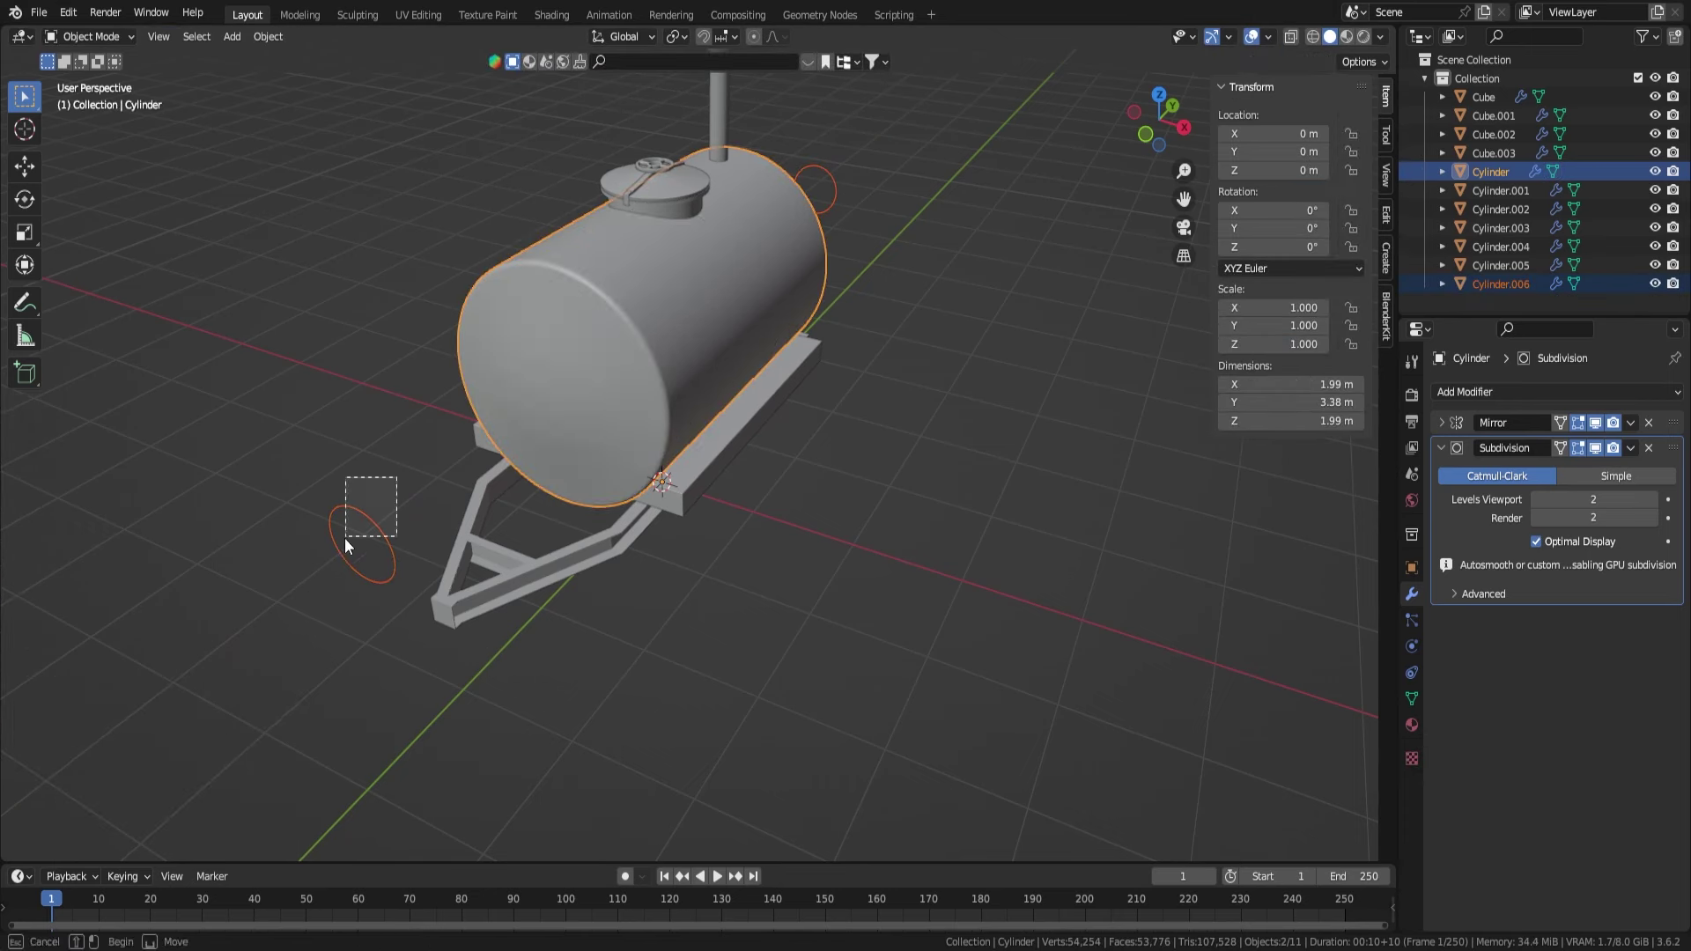
left_click(1646, 421)
left_click(1646, 421)
middle_click_drag(1171, 396, 1092, 333)
key("Tab")
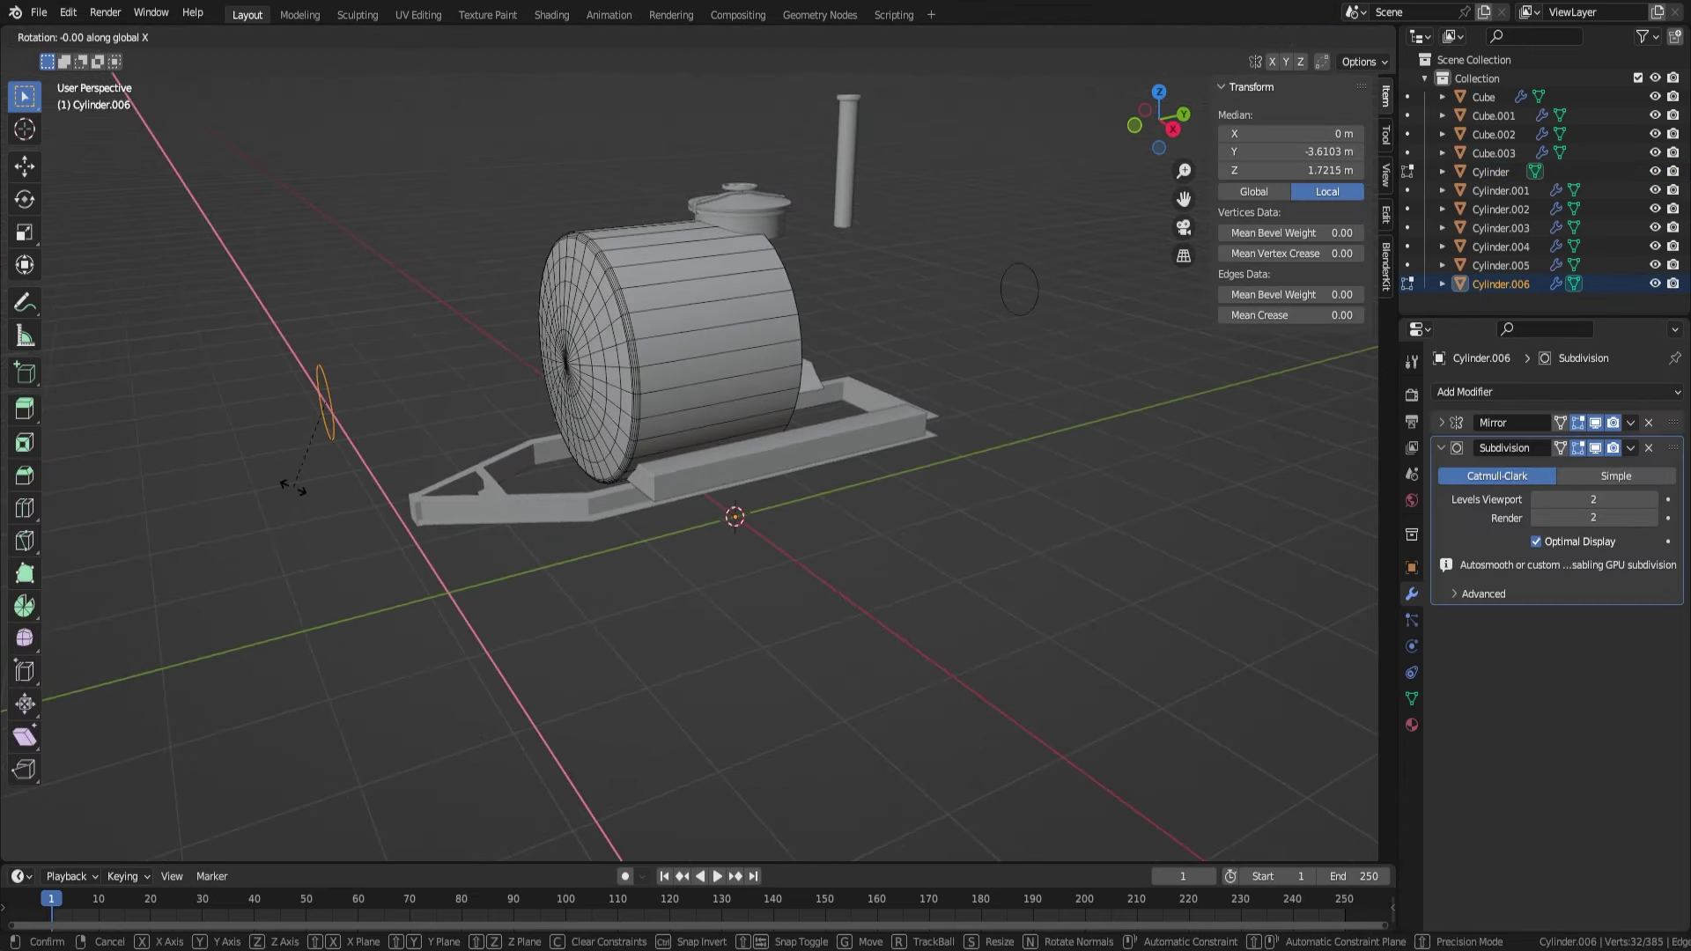
left_click(293, 489)
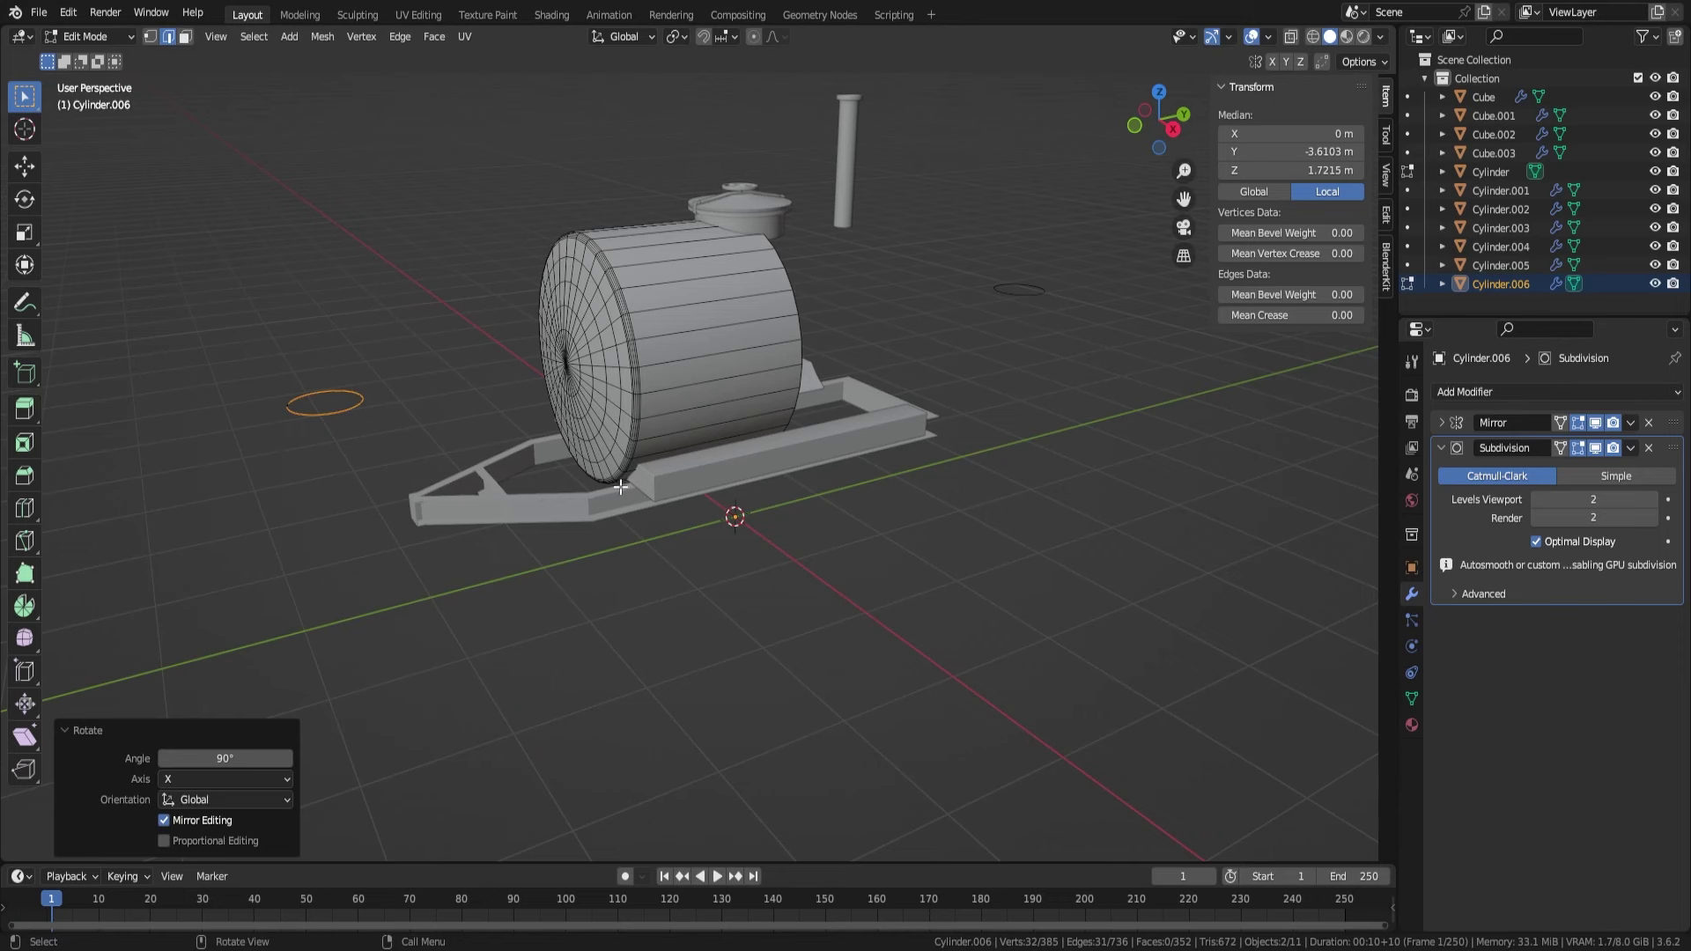
- Lower ring Cylinder.006 by 1.02 m and shrink it to tow-eye size
left_click(330, 405)
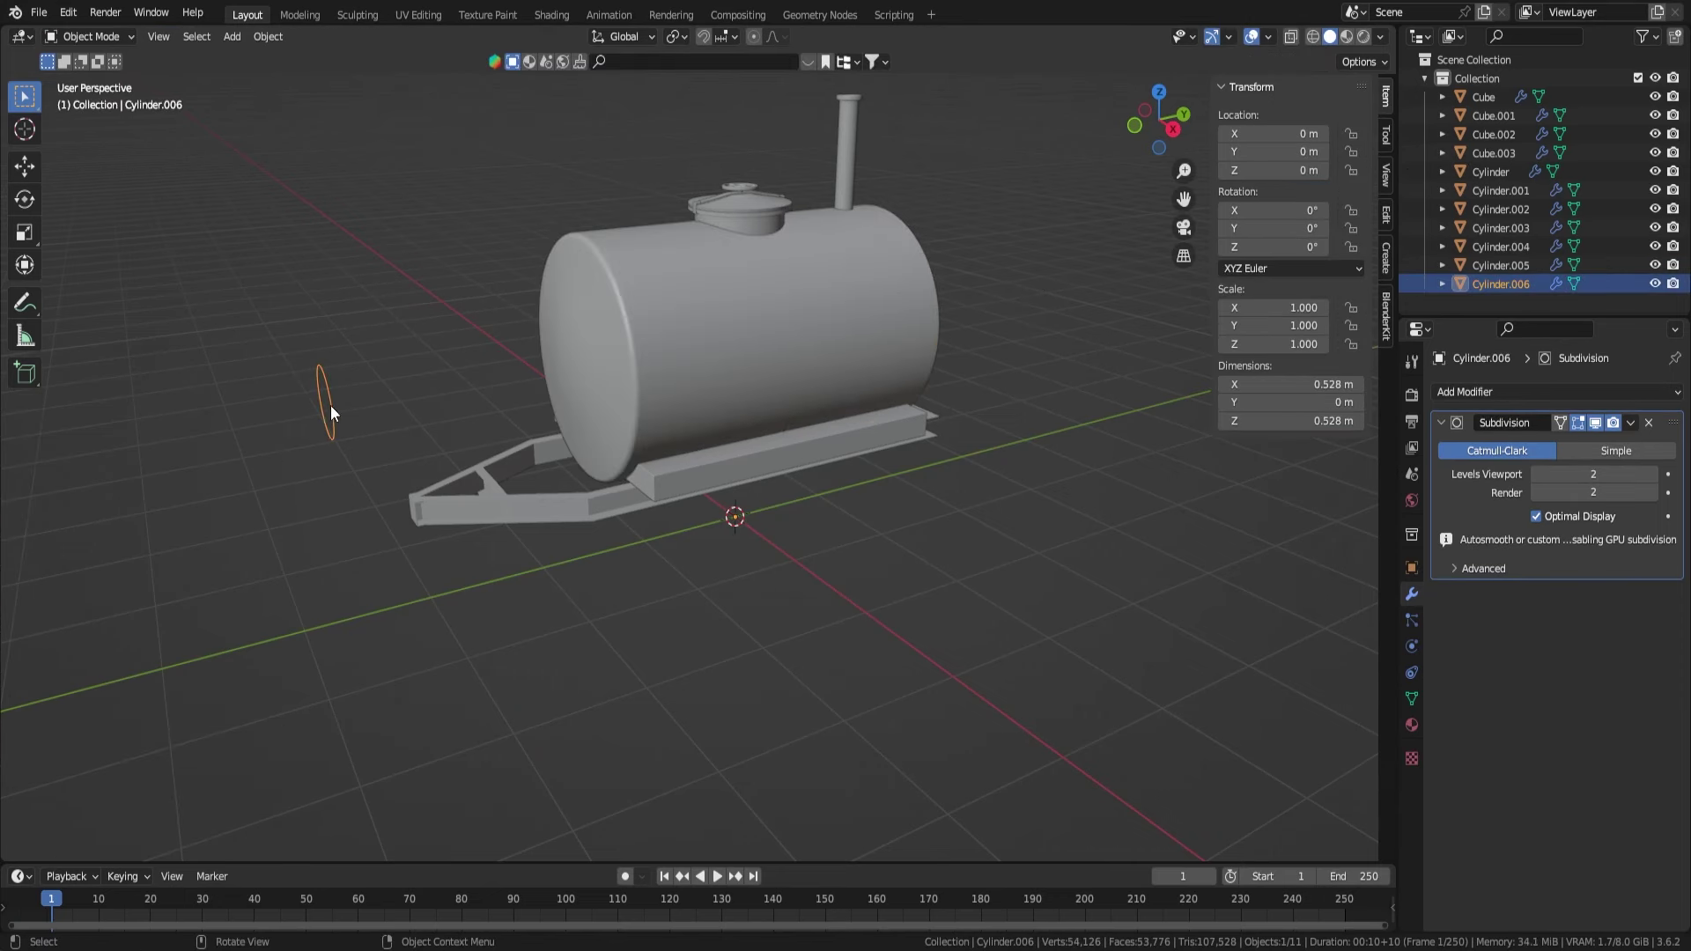
key("Tab")
left_click(344, 421)
key("KP_7")
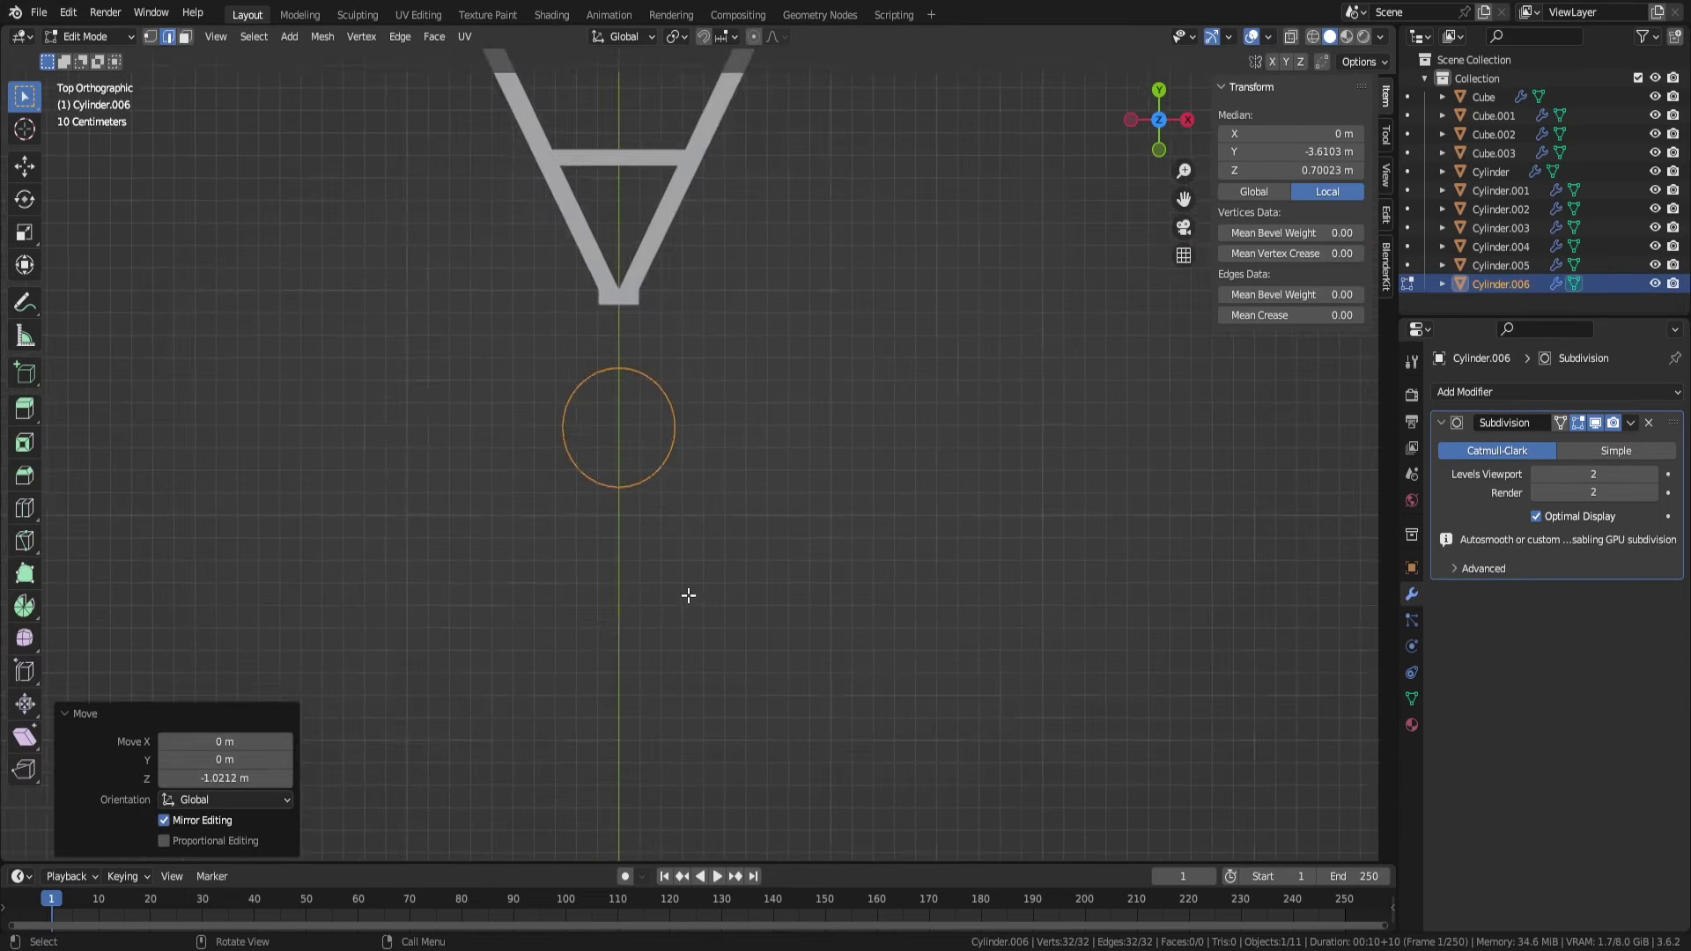
scroll(641, 553, "up", 3)
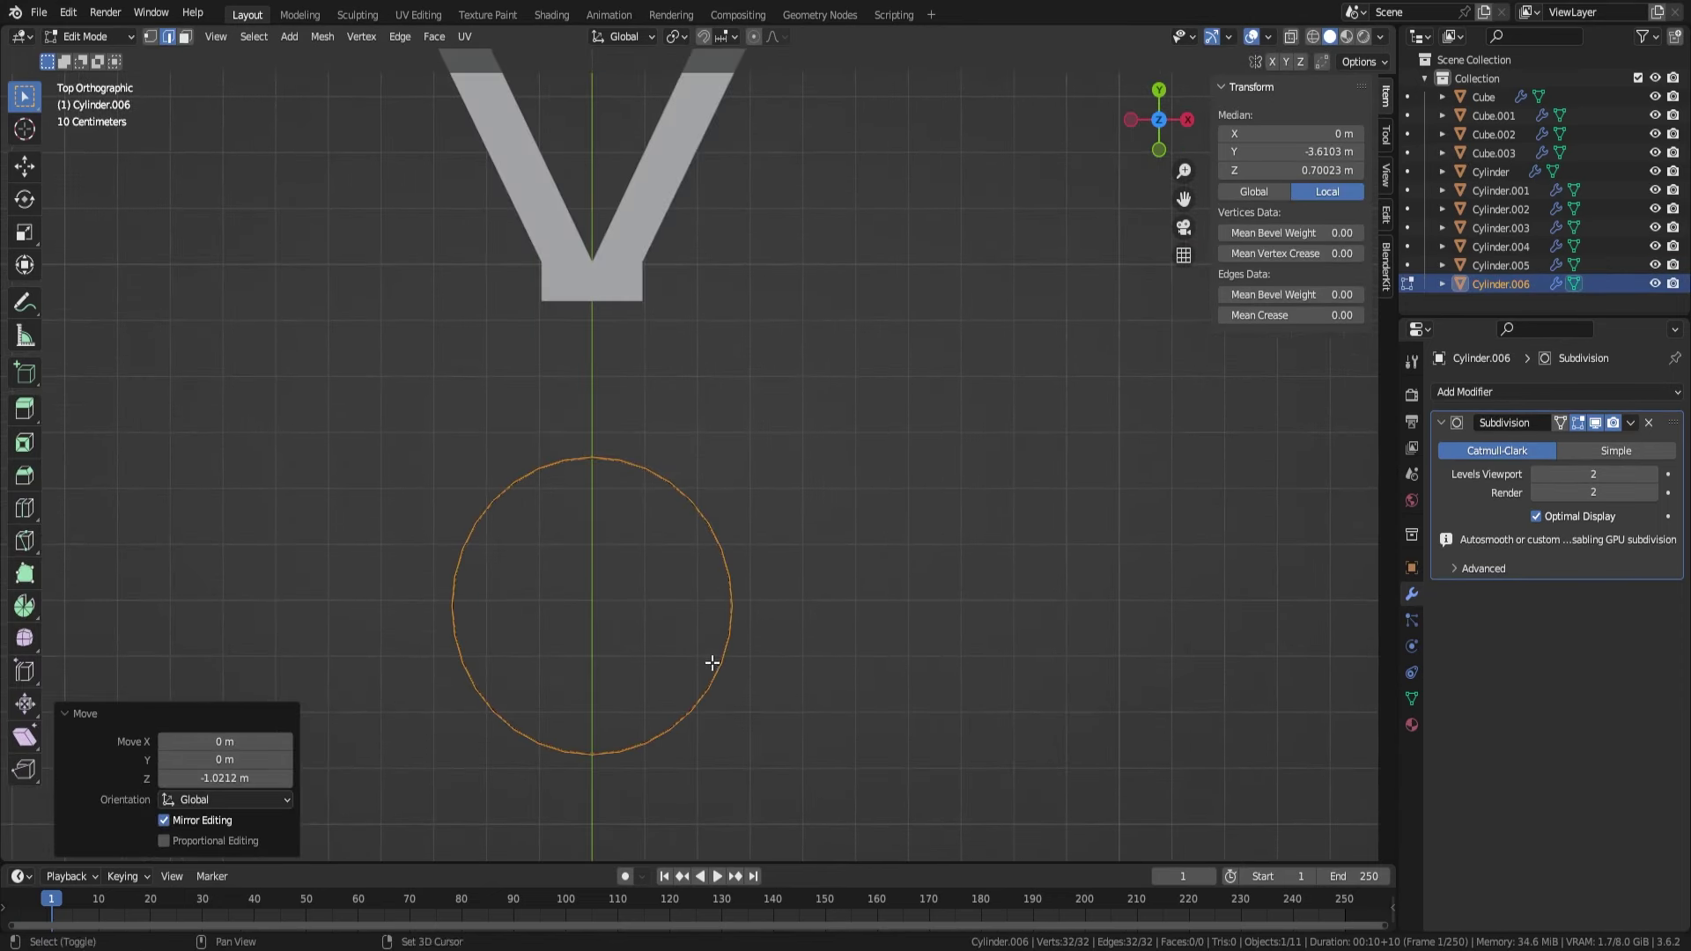
left_click(799, 536)
- Extrude the ring upward into a thick band and extrude a short neck toward the drawbar
left_click(870, 469)
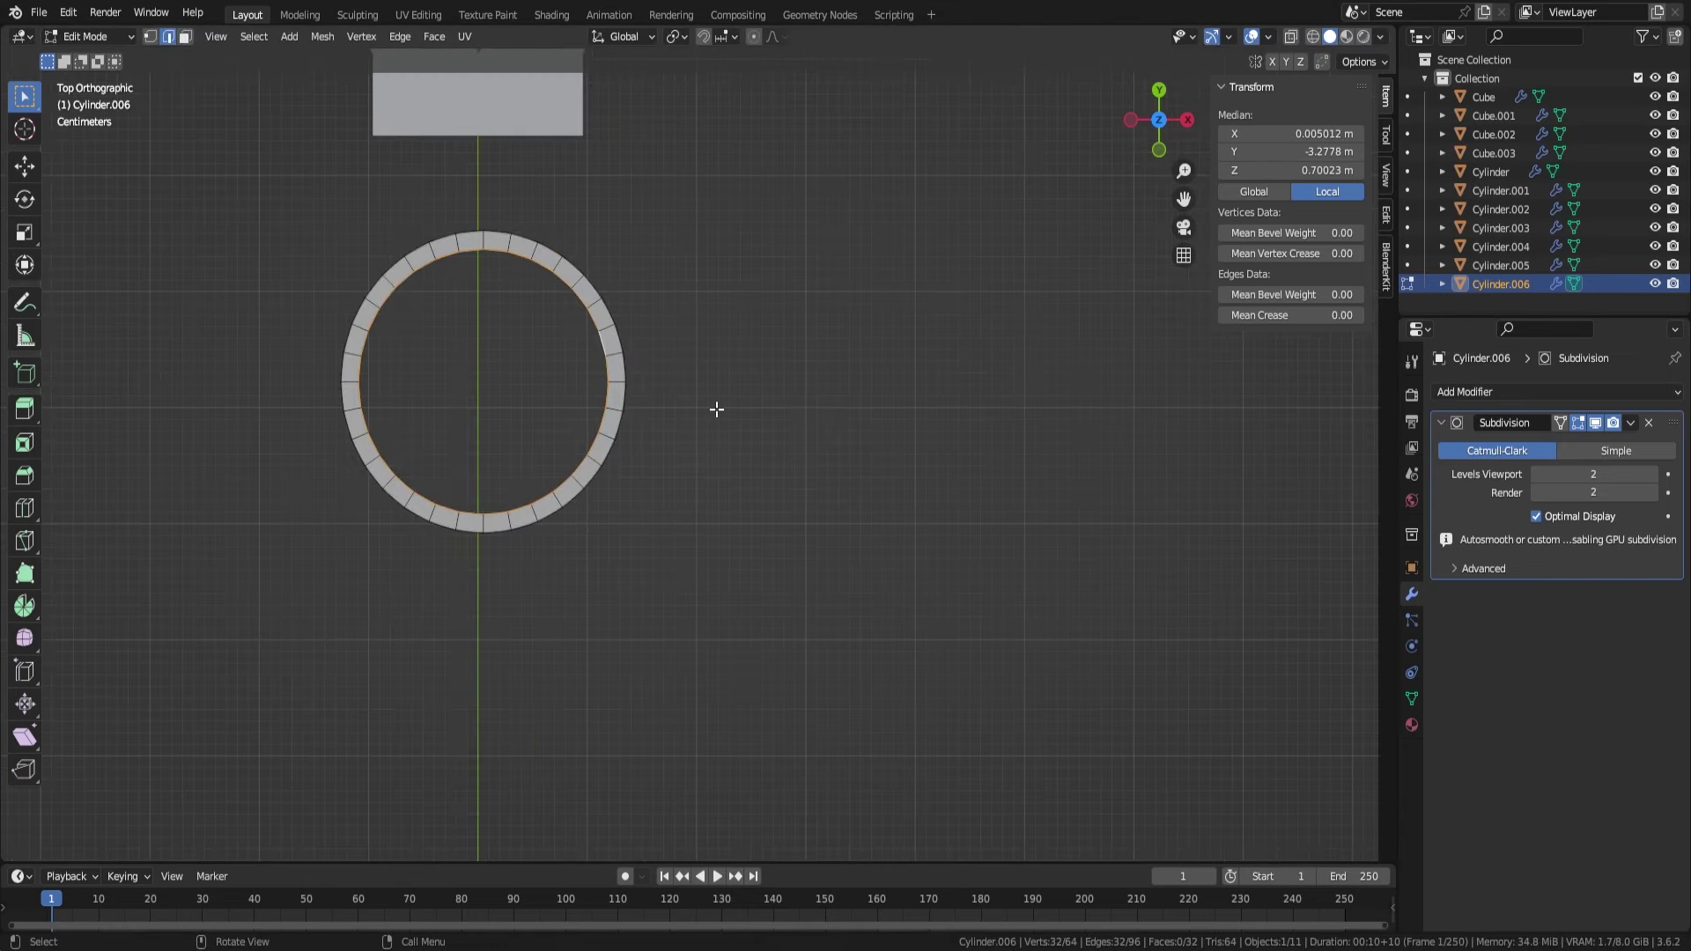
mouse_move(714, 404)
middle_mouse_down()
mouse_move(694, 325)
mouse_move(717, 557)
mouse_move(643, 593)
mouse_move(722, 585)
mouse_move(779, 662)
mouse_move(792, 493)
middle_mouse_up()
key("z")
left_click(707, 511)
key("e")
left_click(845, 431)
- Add a loop cut to the neck and move its tip 0.04 m onto the drawbar
key("ctrl+r")
left_click(818, 423)
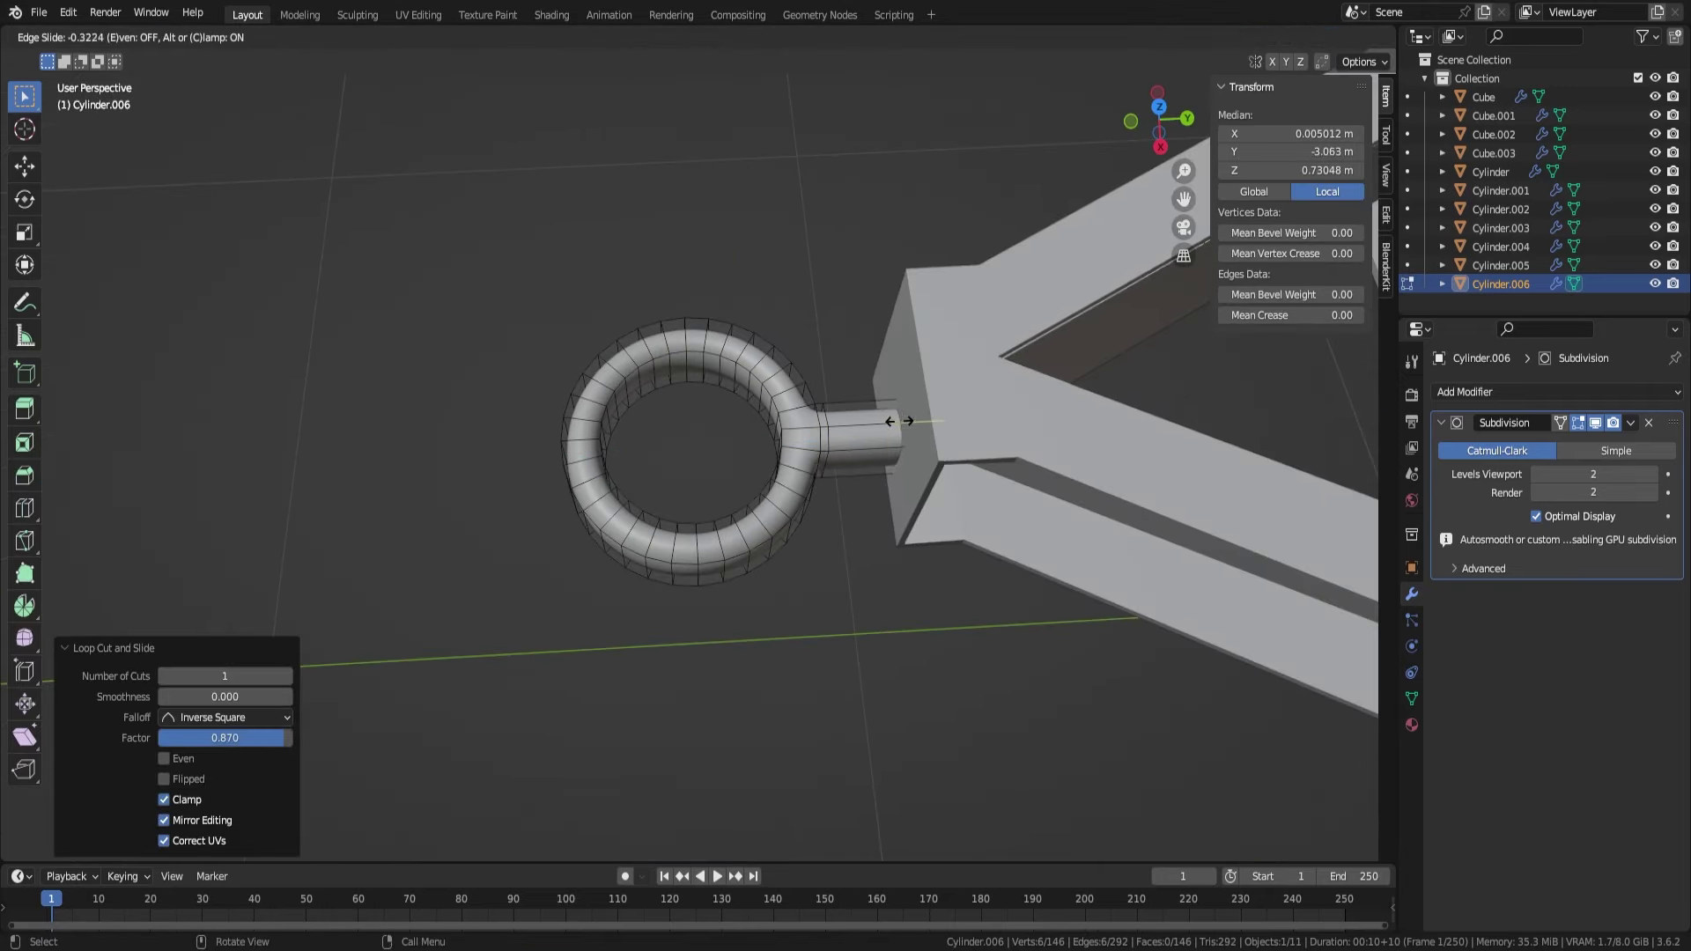
left_click(898, 421)
key("Tab")
- Return to object mode and view the tow eye on the trailer frame
key("Tab")
middle_click_drag(885, 440, 1028, 435)
key("alt+z")
left_click_drag(1029, 435, 886, 591)
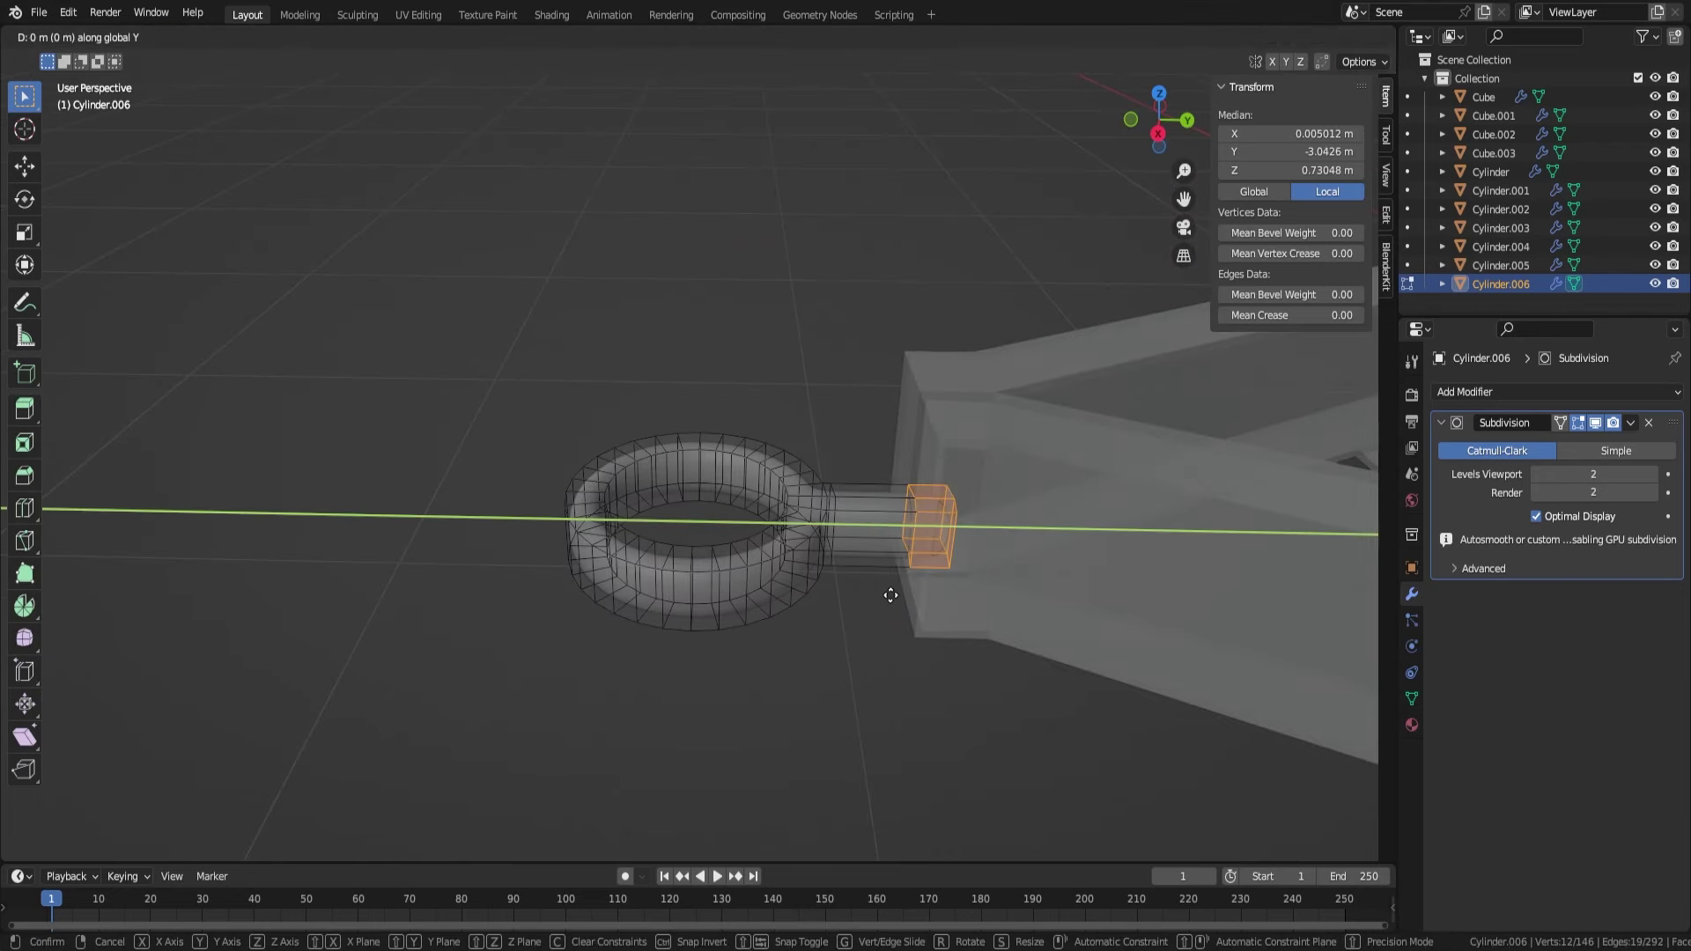
left_click(800, 526)
key("Tab")
key("Tab")
key("a")
mouse_move(800, 525)
middle_mouse_down()
mouse_move(988, 594)
mouse_move(881, 502)
middle_mouse_up()
key("alt+z")
key("KP_Decimal")
key("Tab")
scroll(869, 691, "down", 5)
middle_click_drag(869, 691, 974, 614)
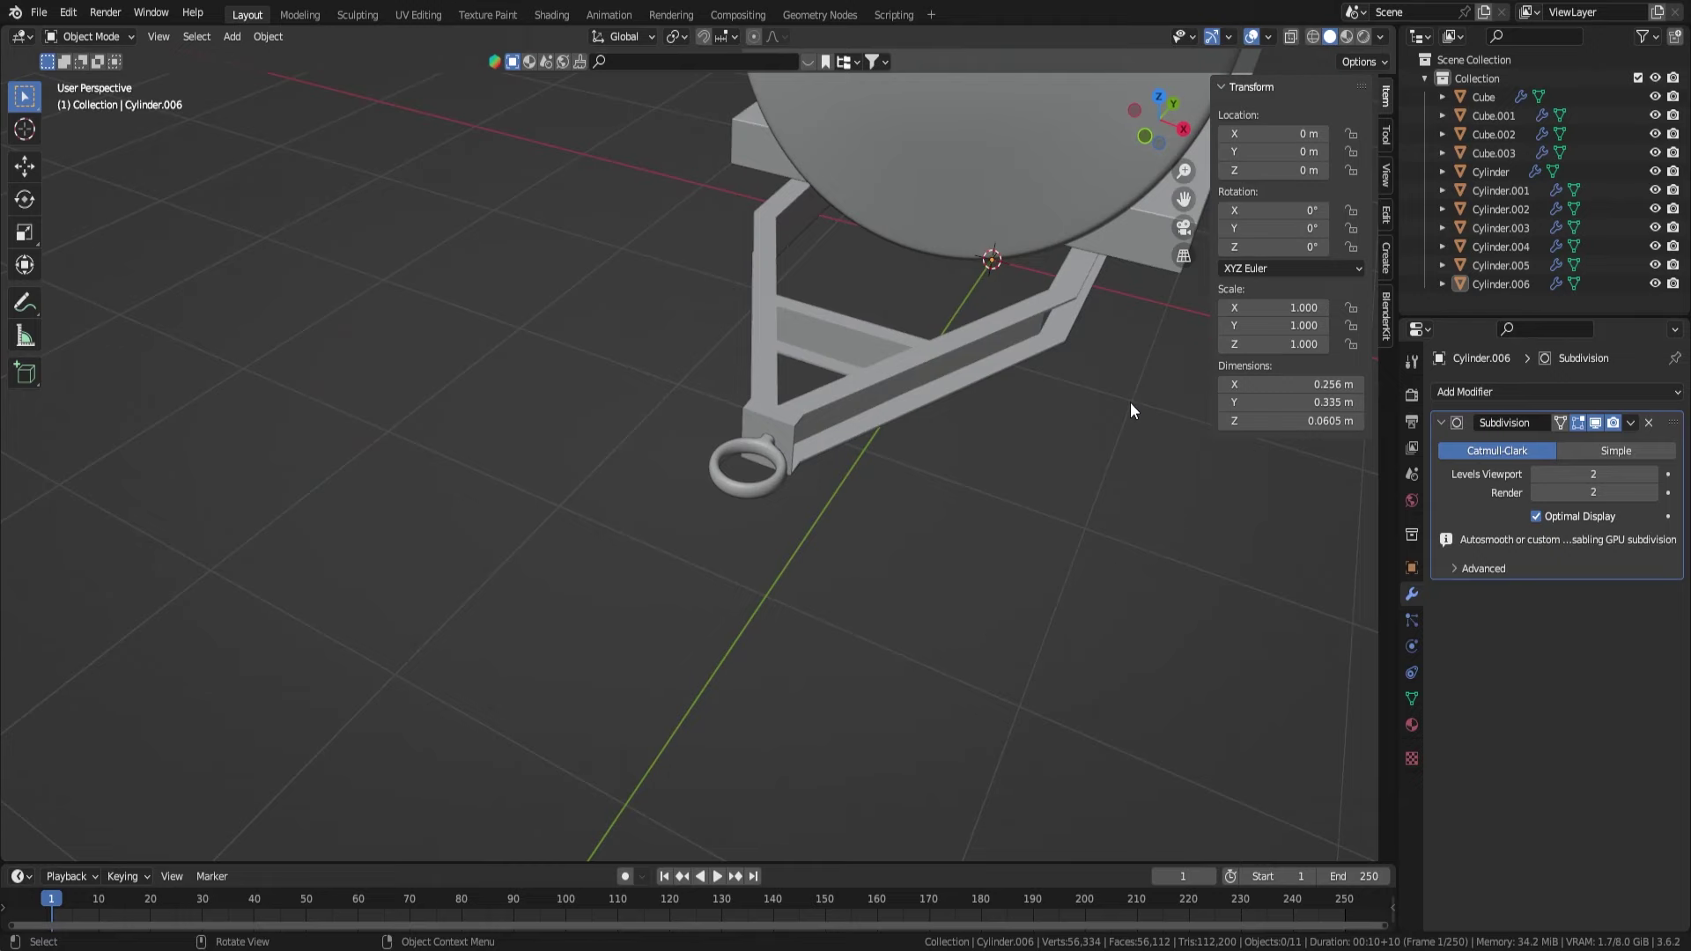
- Duplicate a tank edge loop in place and separate it into a strap band object
left_click(814, 182)
middle_click_drag(813, 183, 976, 528)
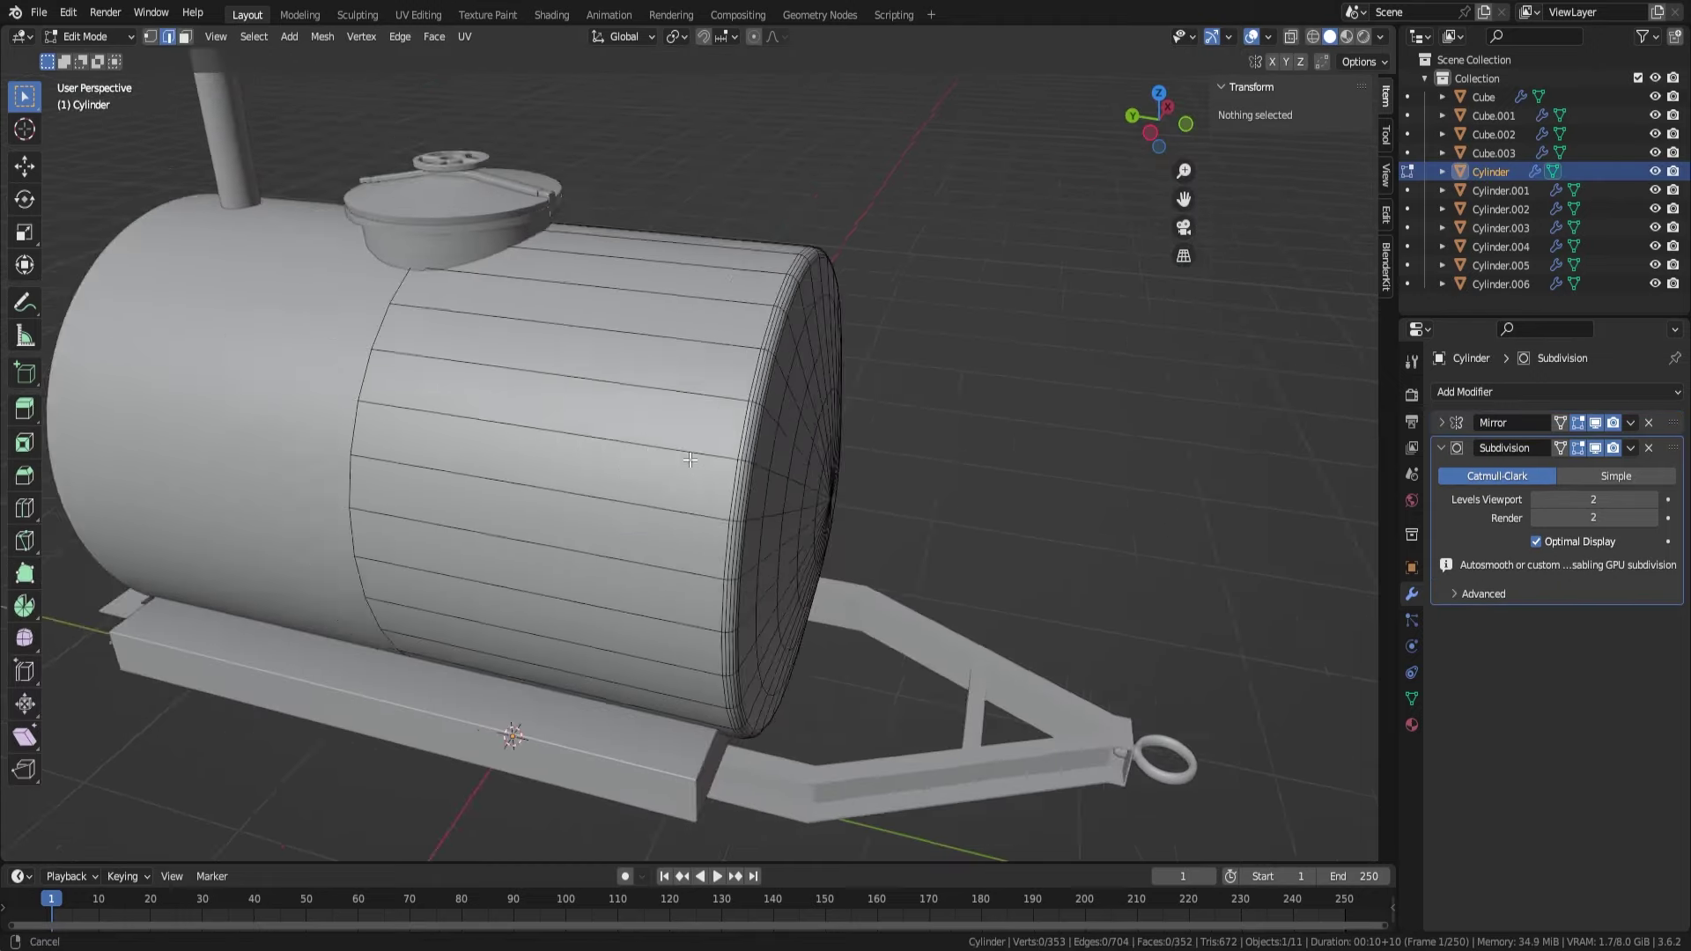
key("Tab")
right_click(979, 575)
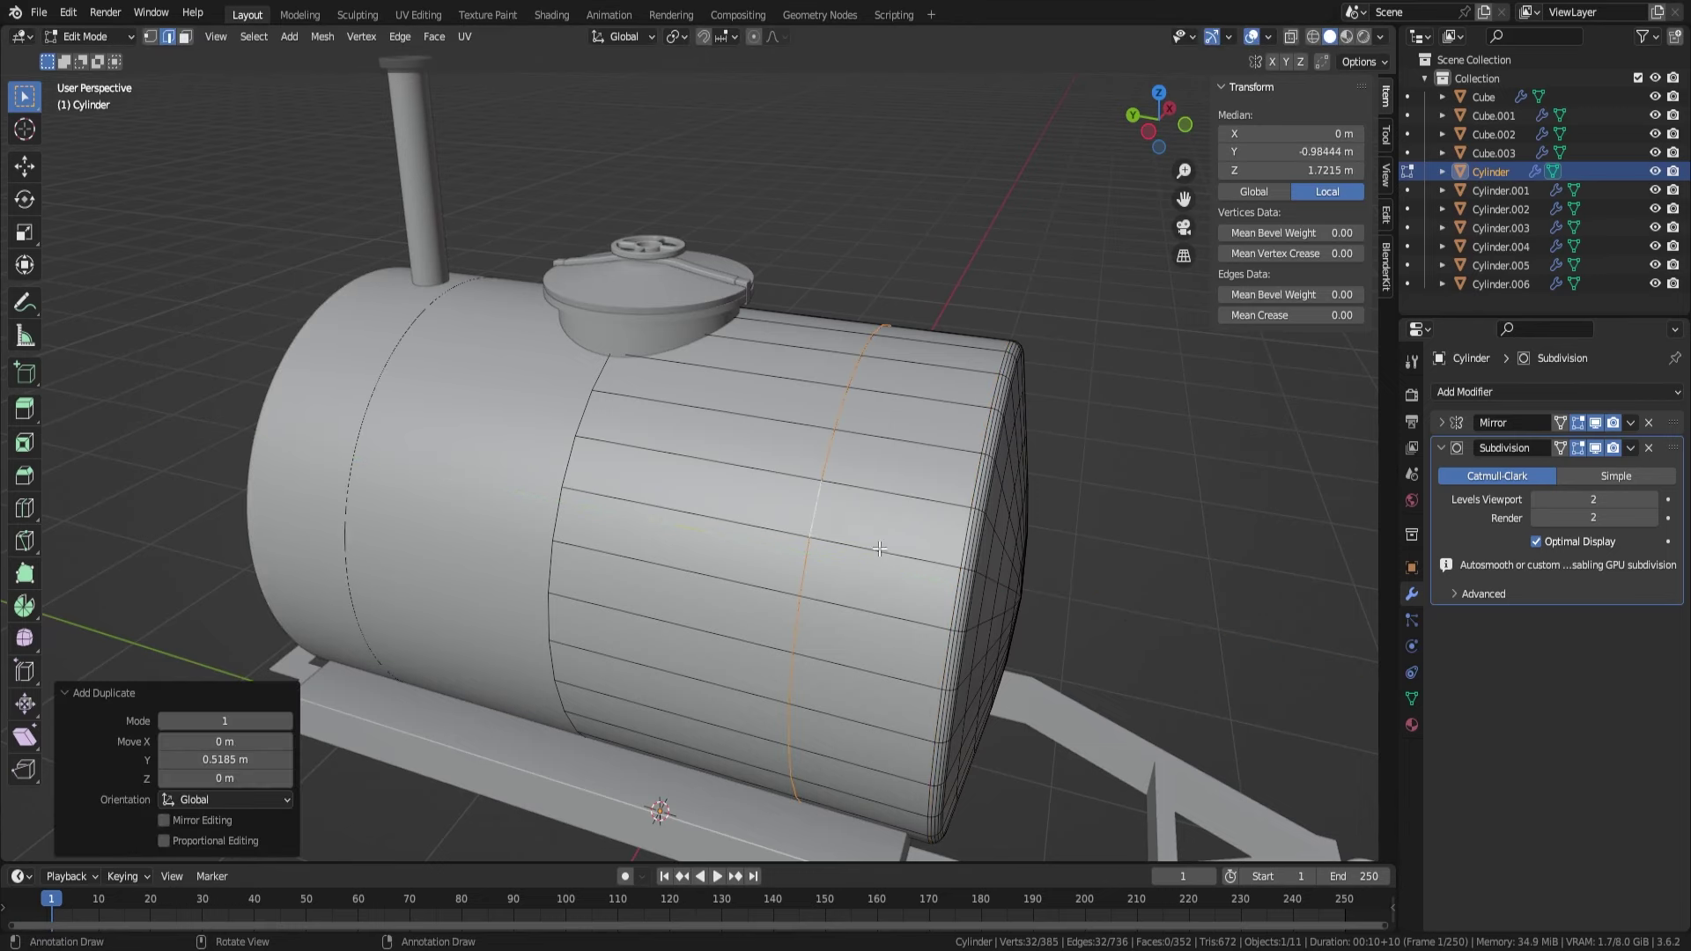
key("p")
left_click(858, 467)
key("Tab")
- Add a second copy of the strap band along the tank
left_click(826, 461)
key("Tab")
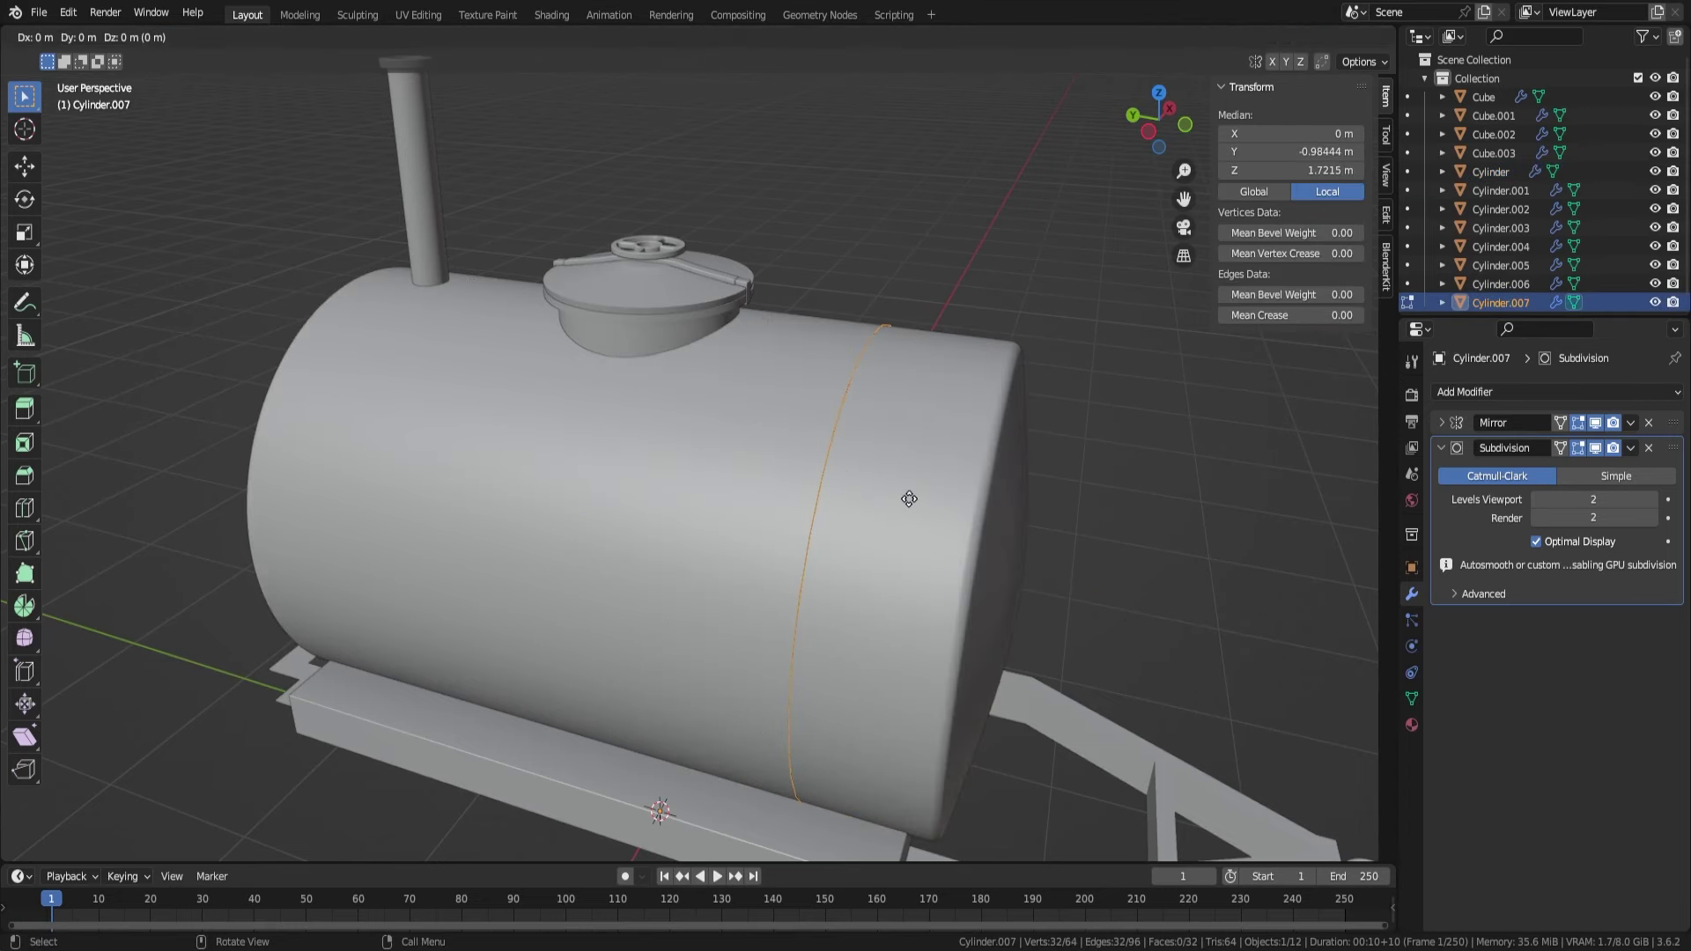
left_click(893, 495)
mouse_move(893, 496)
middle_mouse_down()
mouse_move(743, 560)
mouse_move(1109, 616)
mouse_move(873, 317)
mouse_move(718, 417)
mouse_move(1076, 412)
mouse_move(705, 370)
mouse_move(699, 354)
mouse_move(1080, 582)
middle_mouse_up()
key("Tab")
- Smooth-shade the tank and the strap bands
key("alt+a")
left_click(699, 354)
left_click(1080, 583)
right_click(818, 388)
mouse_move(936, 356)
middle_mouse_down()
mouse_move(1091, 535)
mouse_move(1045, 766)
mouse_move(1128, 700)
mouse_move(657, 374)
middle_mouse_up()
left_click(1131, 710)
left_click(656, 373)
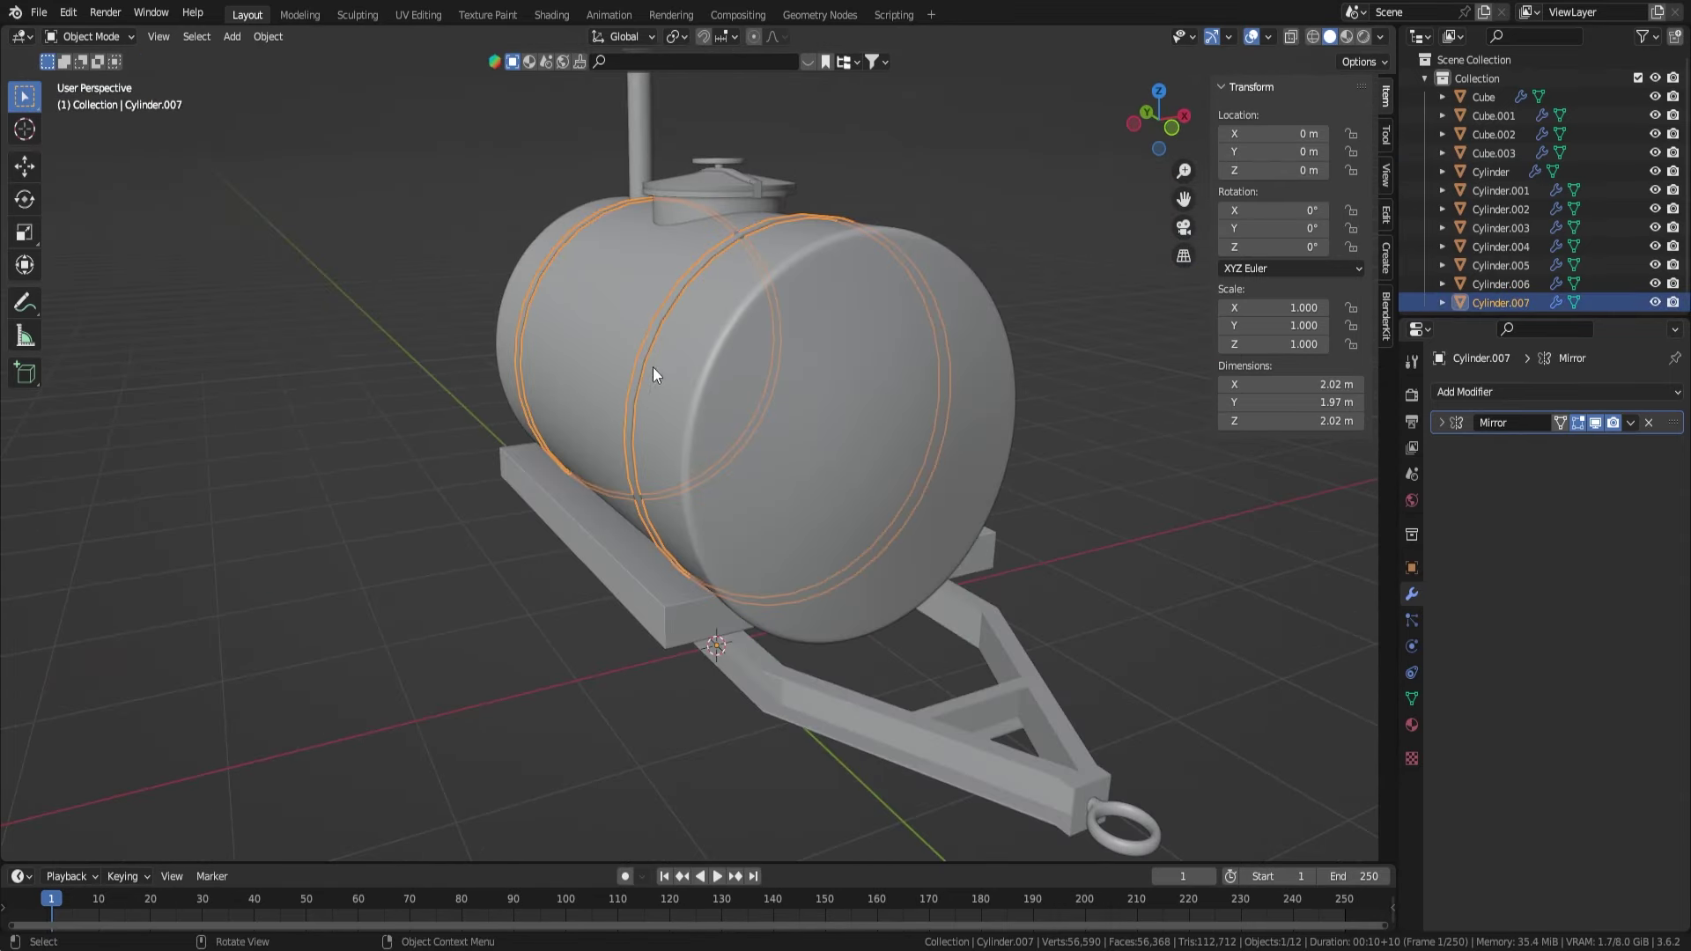
- Give the straps Subdivision (level 2) and a 0.002 m Bevel placed above Subdivision
left_click(1497, 392)
left_click(1267, 694)
left_click(1652, 499)
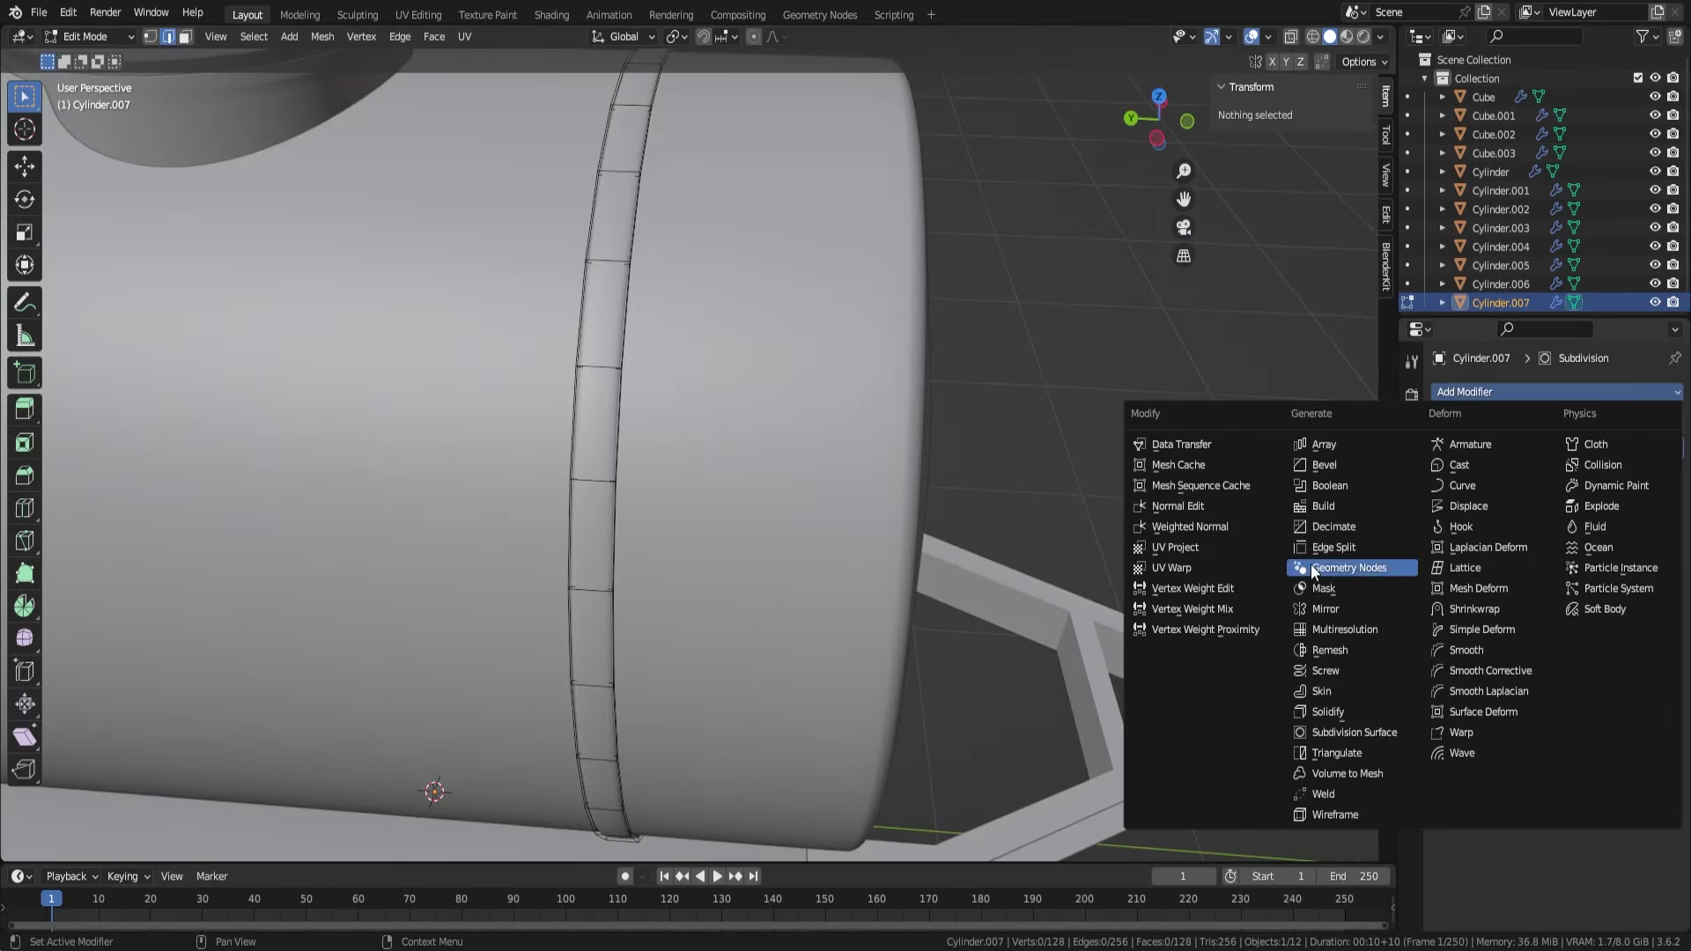
left_click(1355, 464)
left_click_drag(1676, 485, 1550, 555)
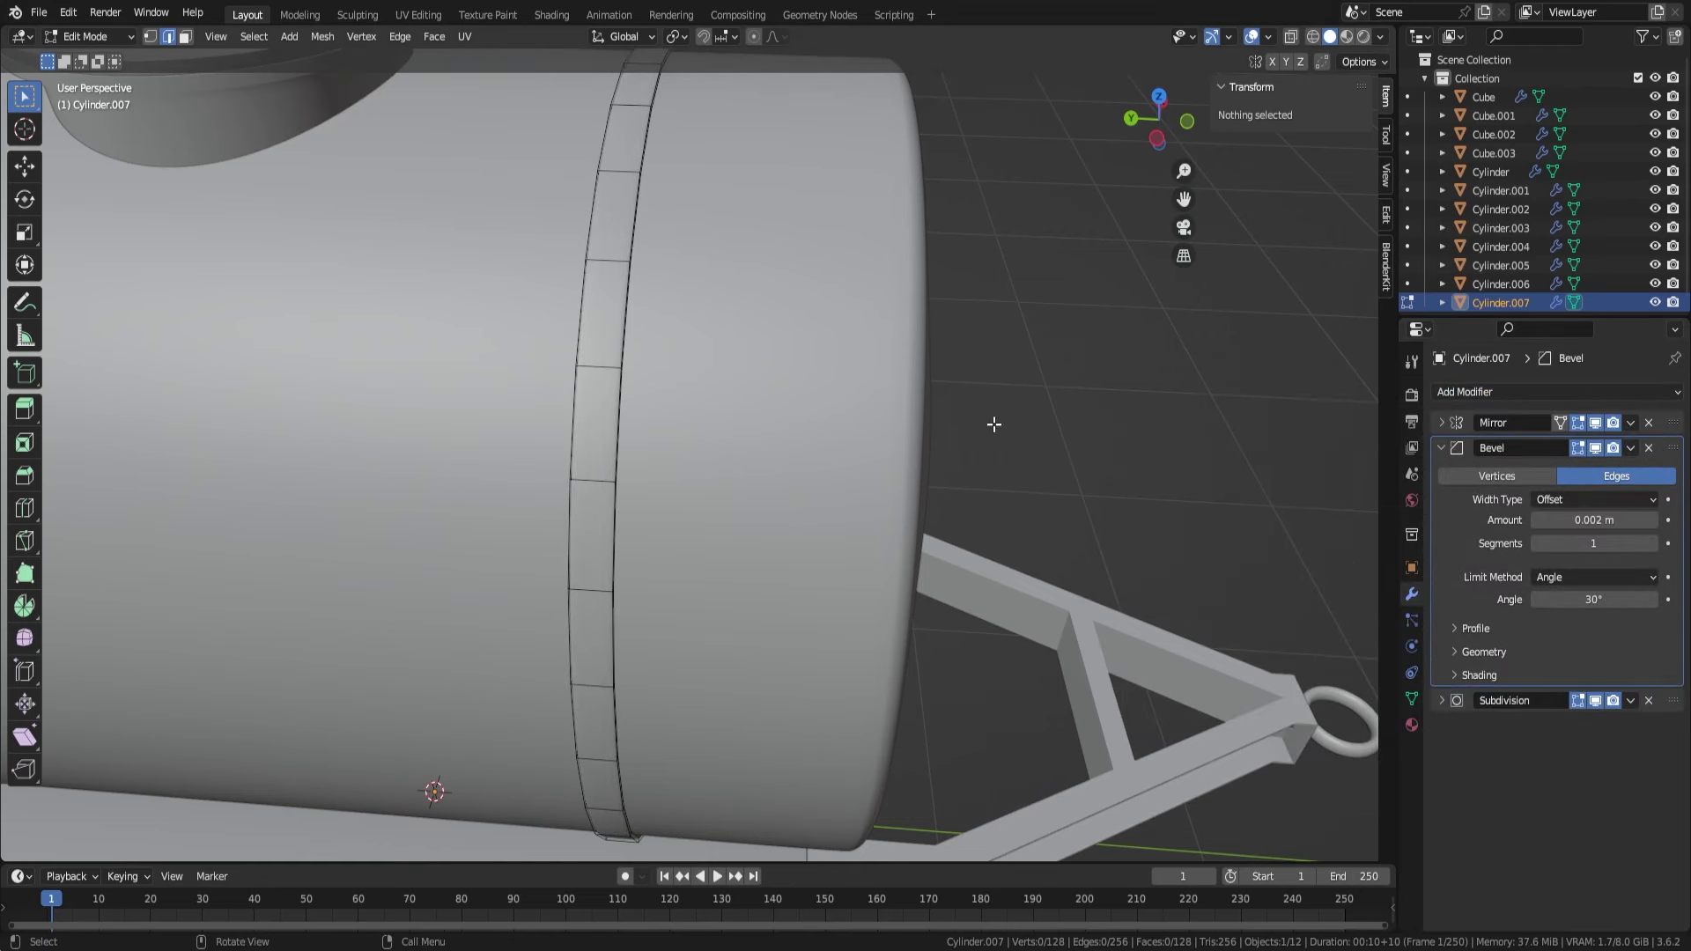
- Exit edit mode, collapse the Bevel panel and orbit out to the tank's end
key("Tab")
middle_click_drag(993, 423, 577, 328)
key("alt+a")
left_click(1441, 447)
scroll(1128, 506, "down", 2)
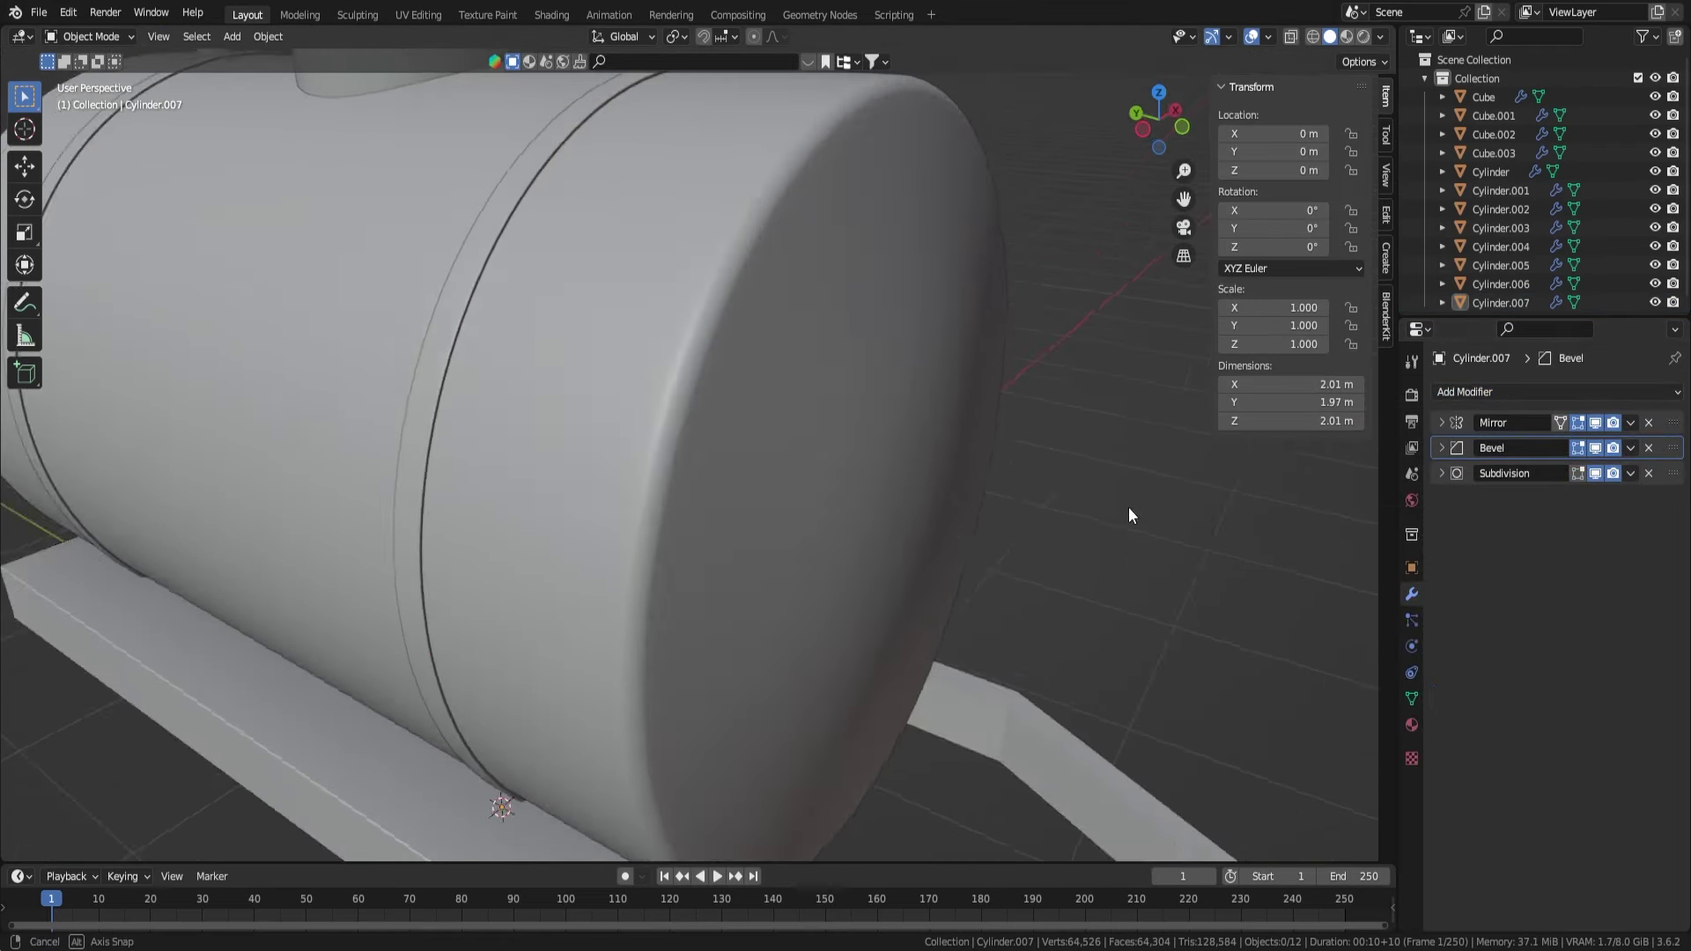
middle_click_drag(1128, 506, 769, 569)
scroll(902, 657, "down", 5)
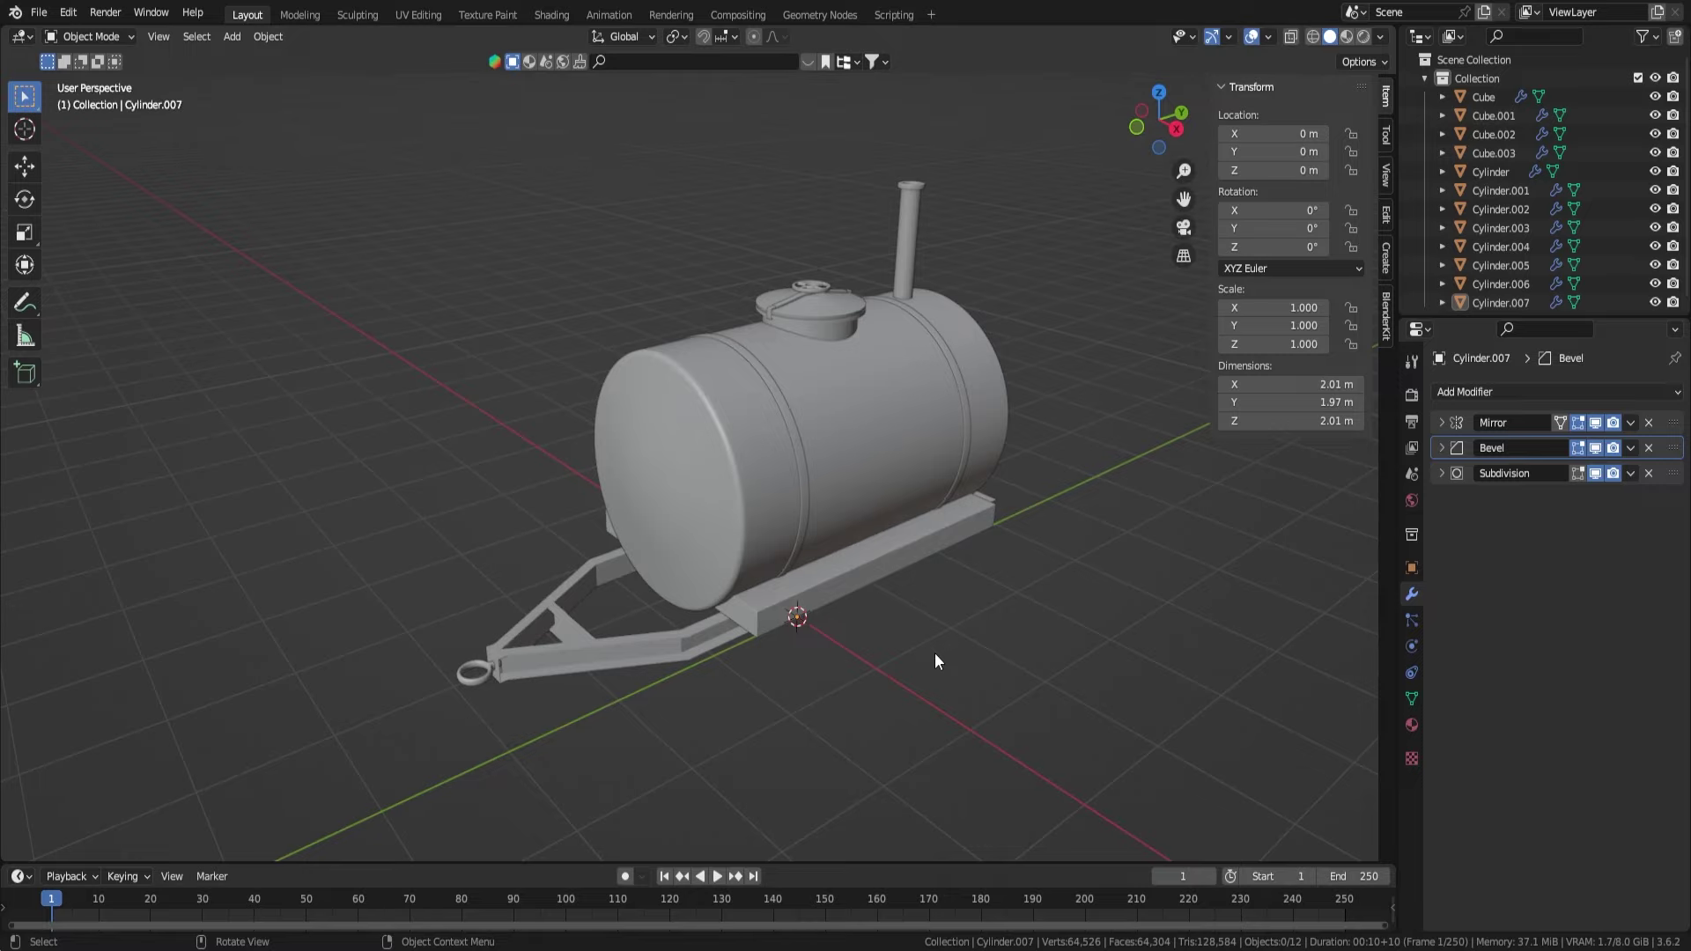
scroll(934, 652, "up", 3)
mouse_move(922, 495)
middle_mouse_down()
mouse_move(462, 398)
mouse_move(694, 388)
mouse_move(816, 422)
middle_mouse_up()
- Select the wedge faces of the tank's end cap in face mode
key("Tab")
scroll(816, 422, "up", 4)
scroll(747, 334, "up", 3)
key("3")
left_click(649, 319, "shift")
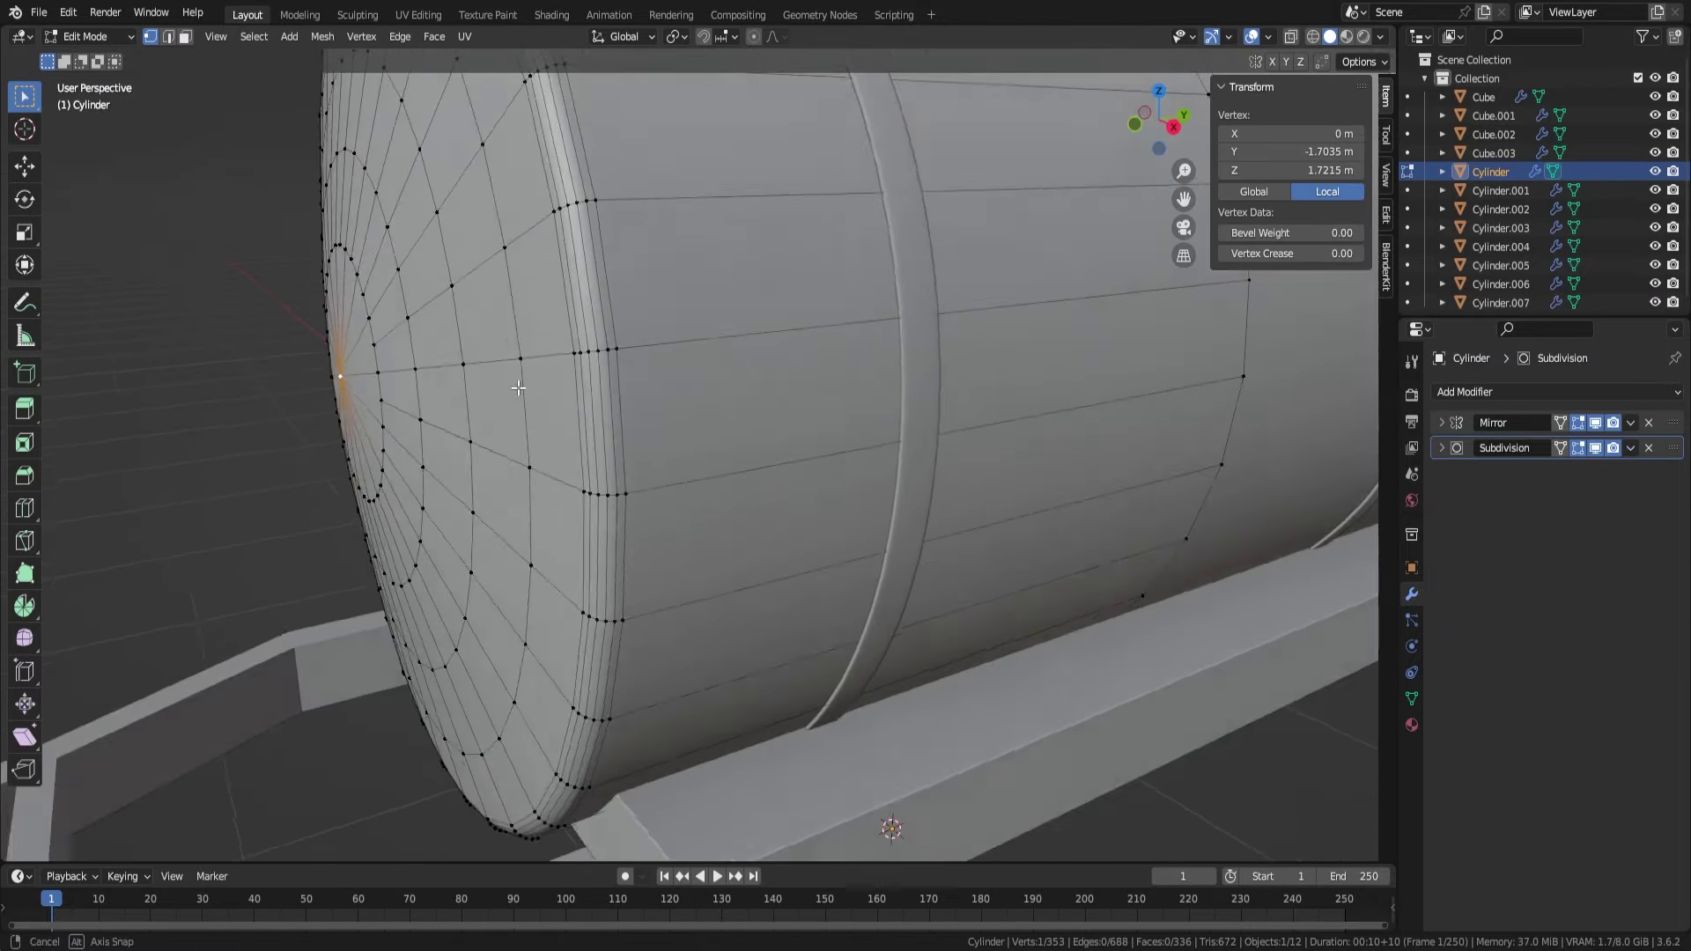
- Nudge the selected end-cap geometry along the Y axis
mouse_move(648, 445)
middle_mouse_down()
mouse_move(616, 440)
mouse_move(669, 493)
mouse_move(828, 528)
middle_mouse_up()
scroll(722, 528, "up", 8)
key("g")
key("y")
left_click(739, 517)
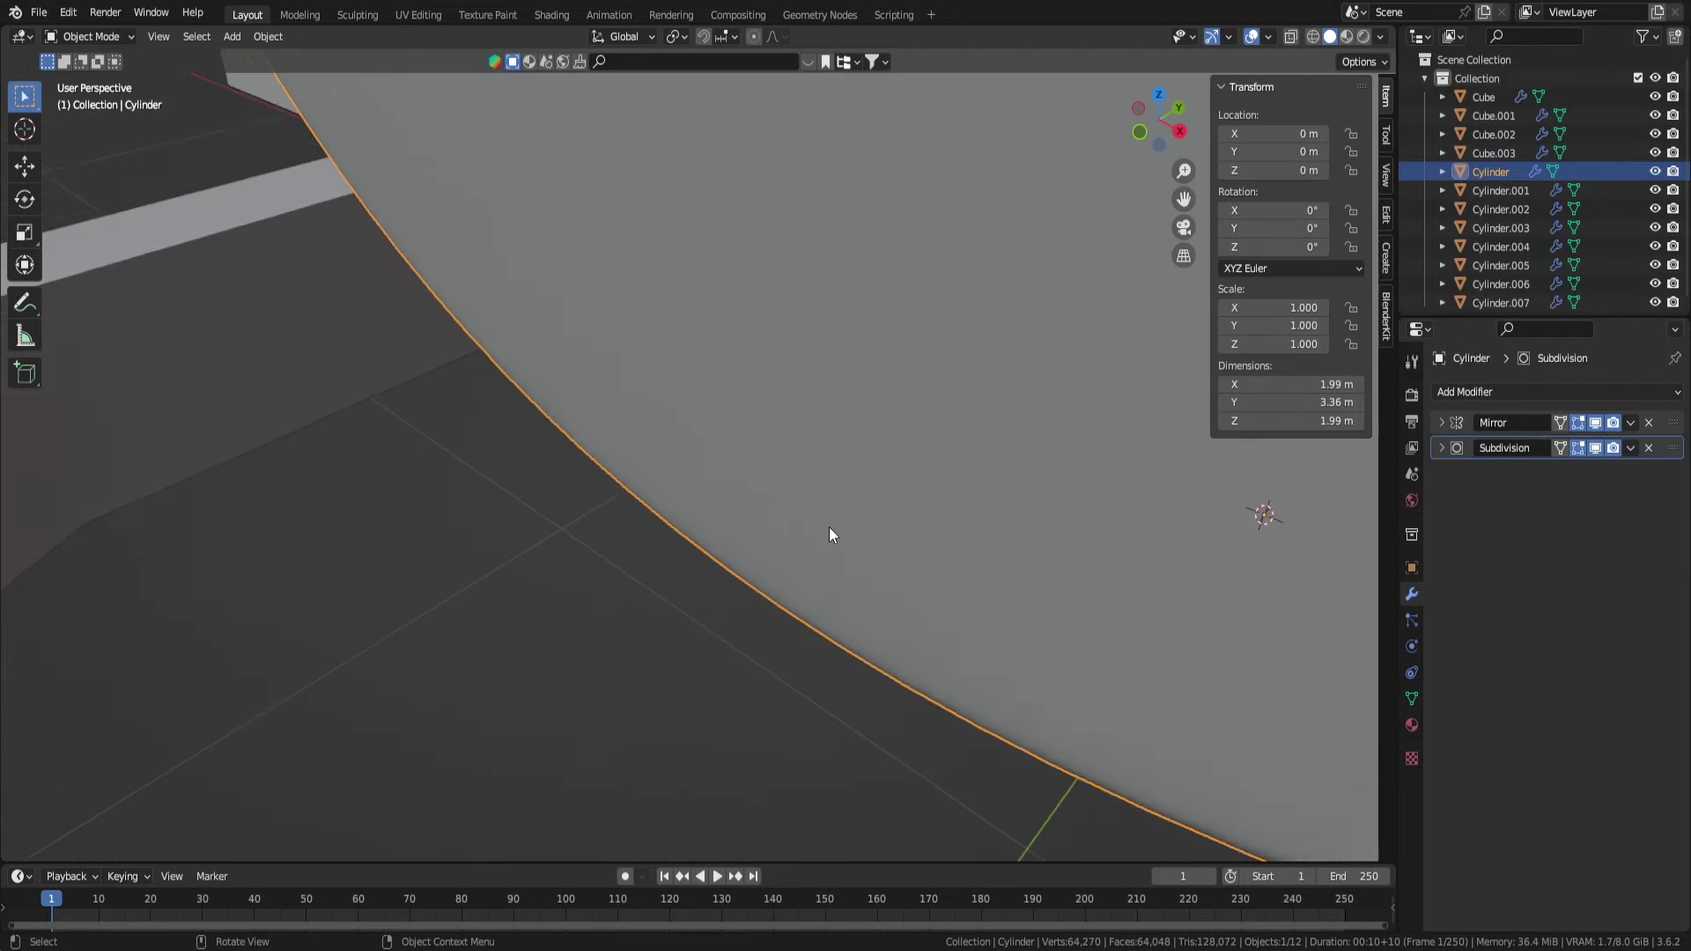
scroll(793, 475, "down", 3)
left_click(724, 392)
- Delete the end-cap faces and fill the hole with a new cap
key("Tab")
middle_click_drag(724, 393, 879, 341)
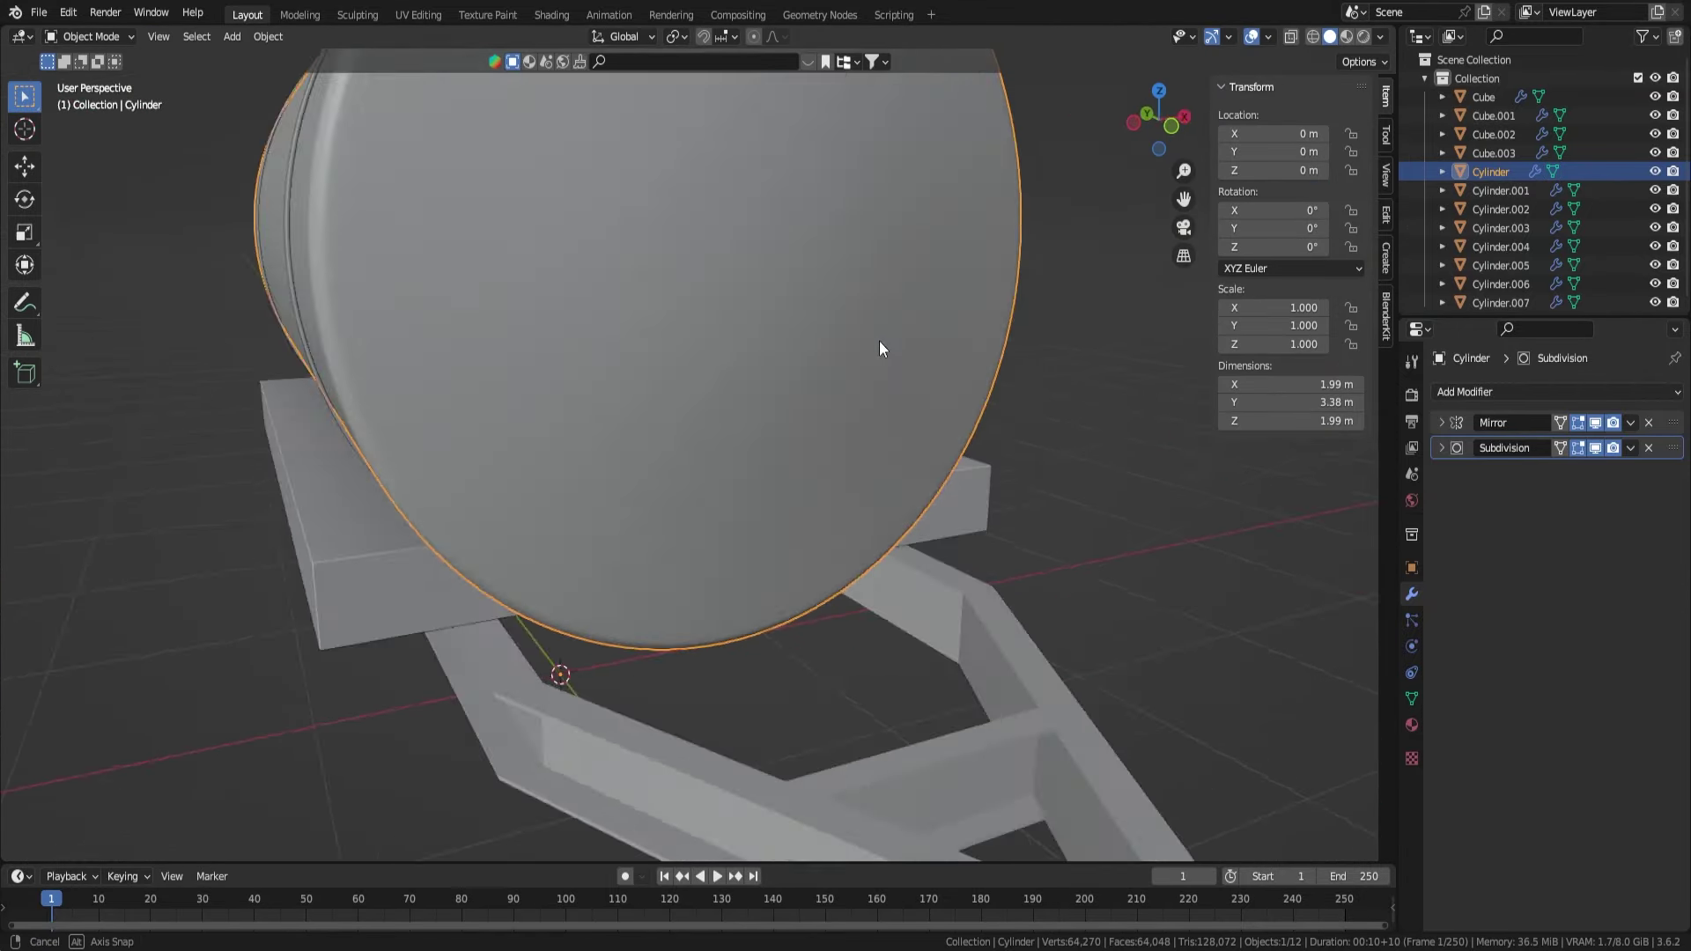
key("Tab")
left_click(736, 317, "shift")
mouse_move(736, 317)
middle_mouse_down()
mouse_move(691, 448)
mouse_move(916, 406)
middle_mouse_up()
key("x")
left_click(752, 472)
key("f")
key("Tab")
- Push the end cap's centre vertex 0.006 m outward along Y for a gentle dome
key("Tab")
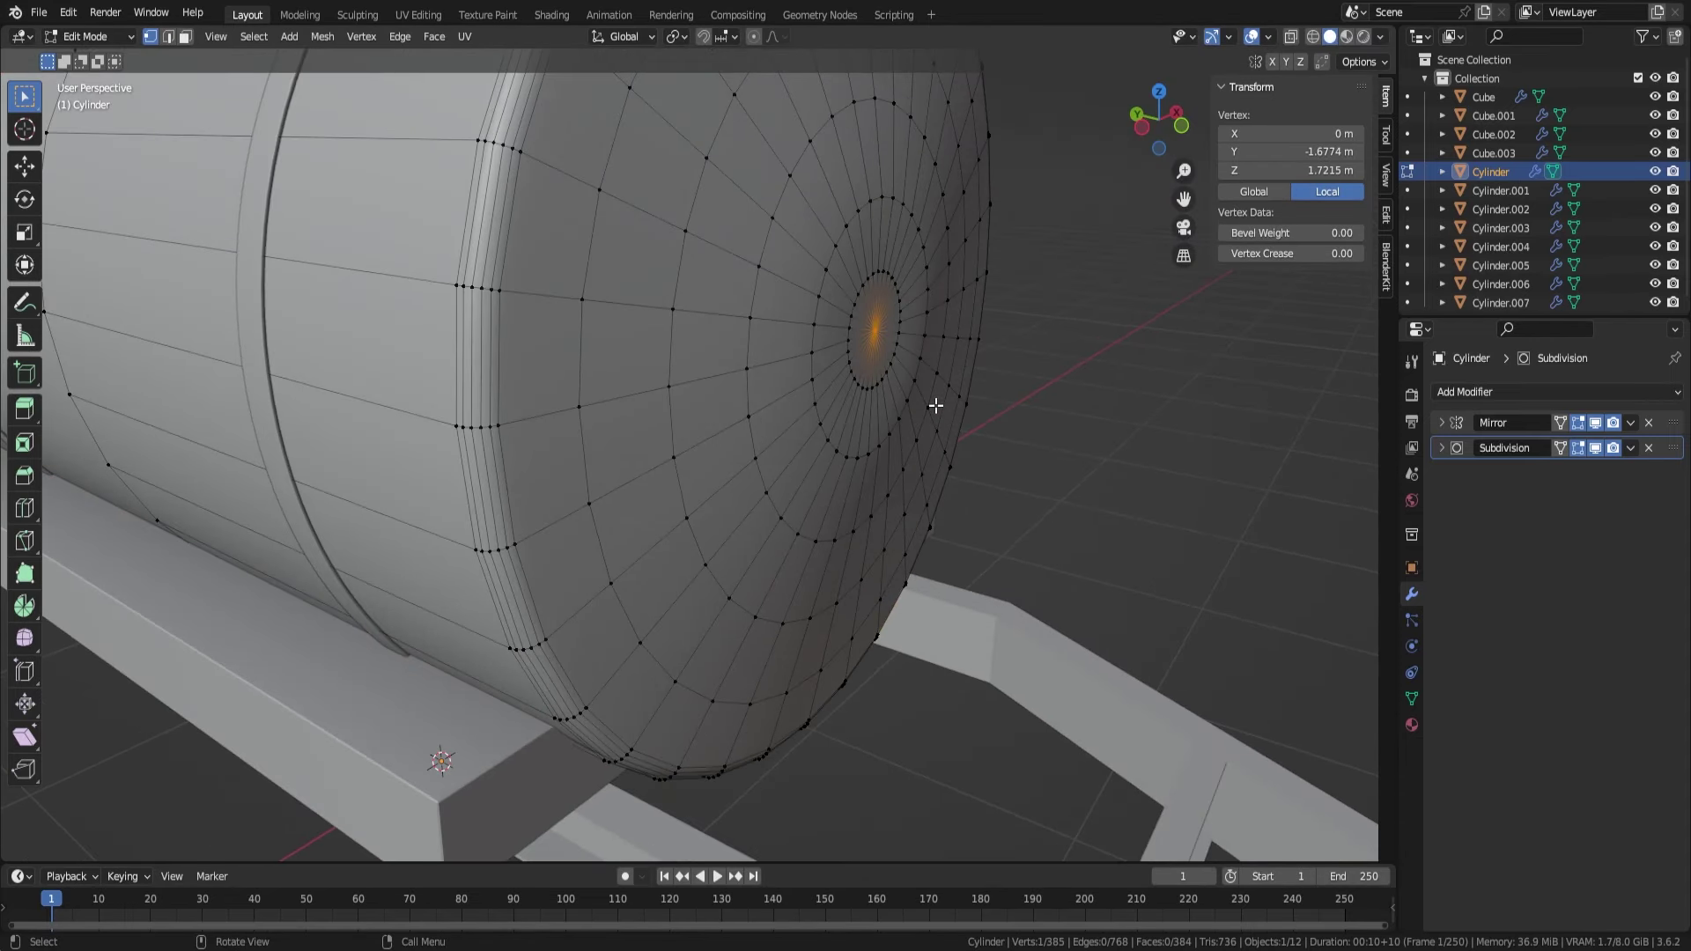
key("Tab")
key("Tab")
scroll(881, 378, "up", 2)
key("g")
key("y")
left_click(880, 344)
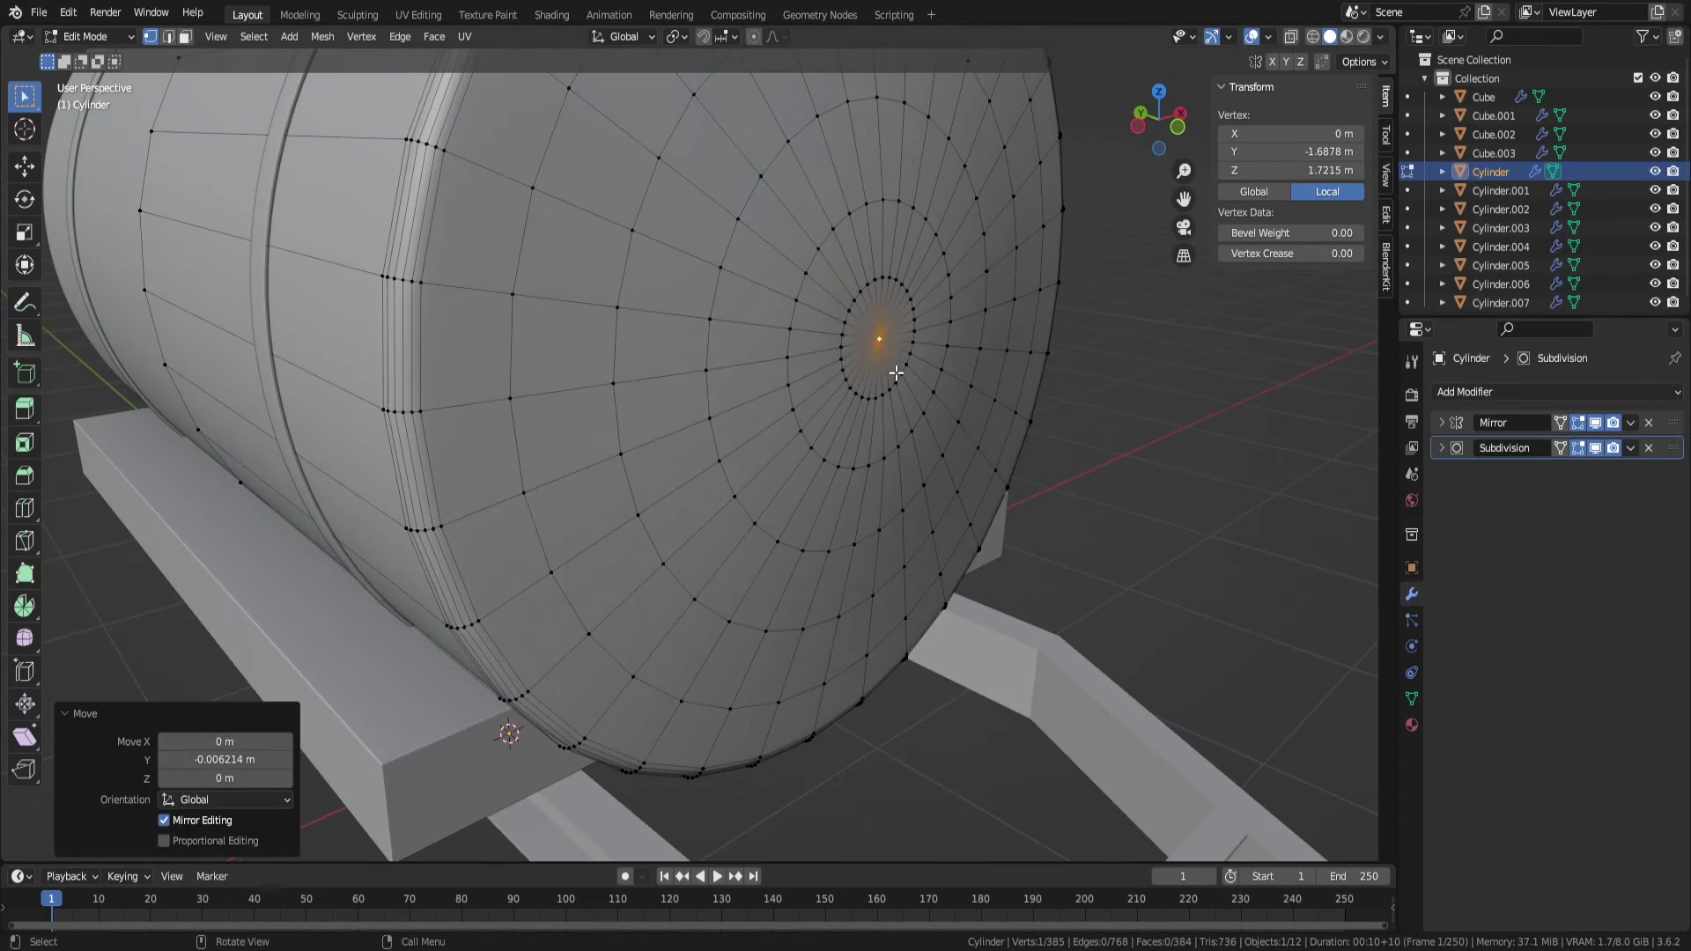
key("Tab")
scroll(777, 388, "down", 3)
scroll(777, 388, "down", 5)
middle_click_drag(1350, 676, 855, 736)
left_click(854, 736)
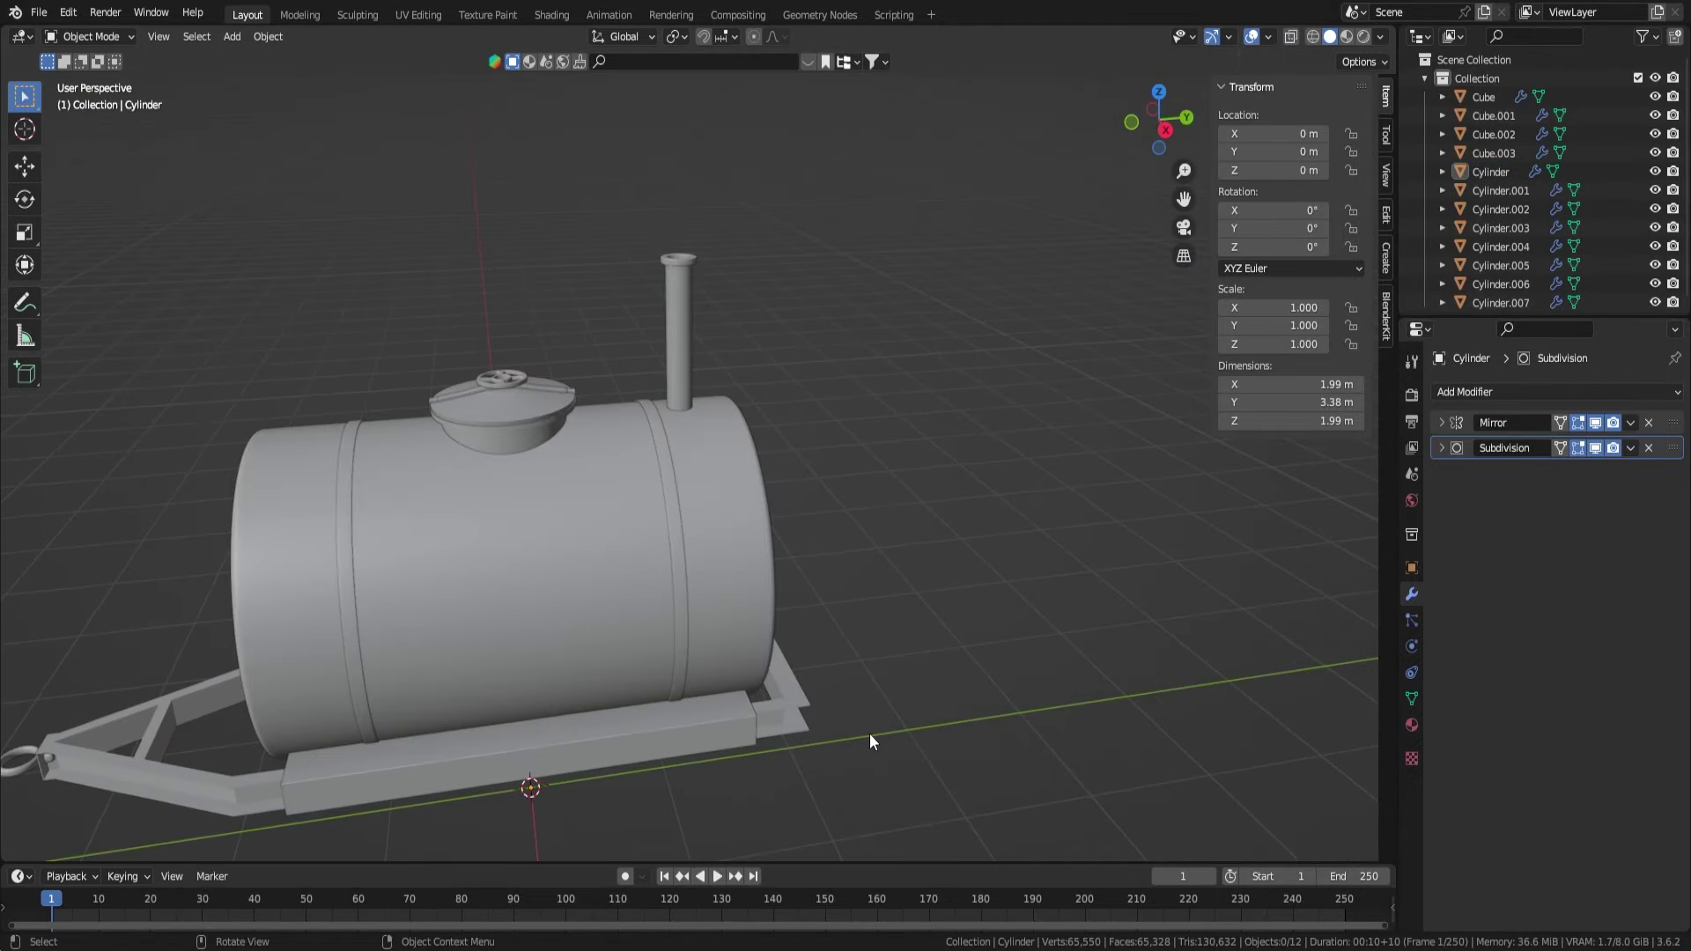
- Separate the lid's lower ring into Cylinder.008 and move it around the collar's base
left_click(546, 528)
scroll(531, 521, "up", 4)
key("Tab")
key("alt+z")
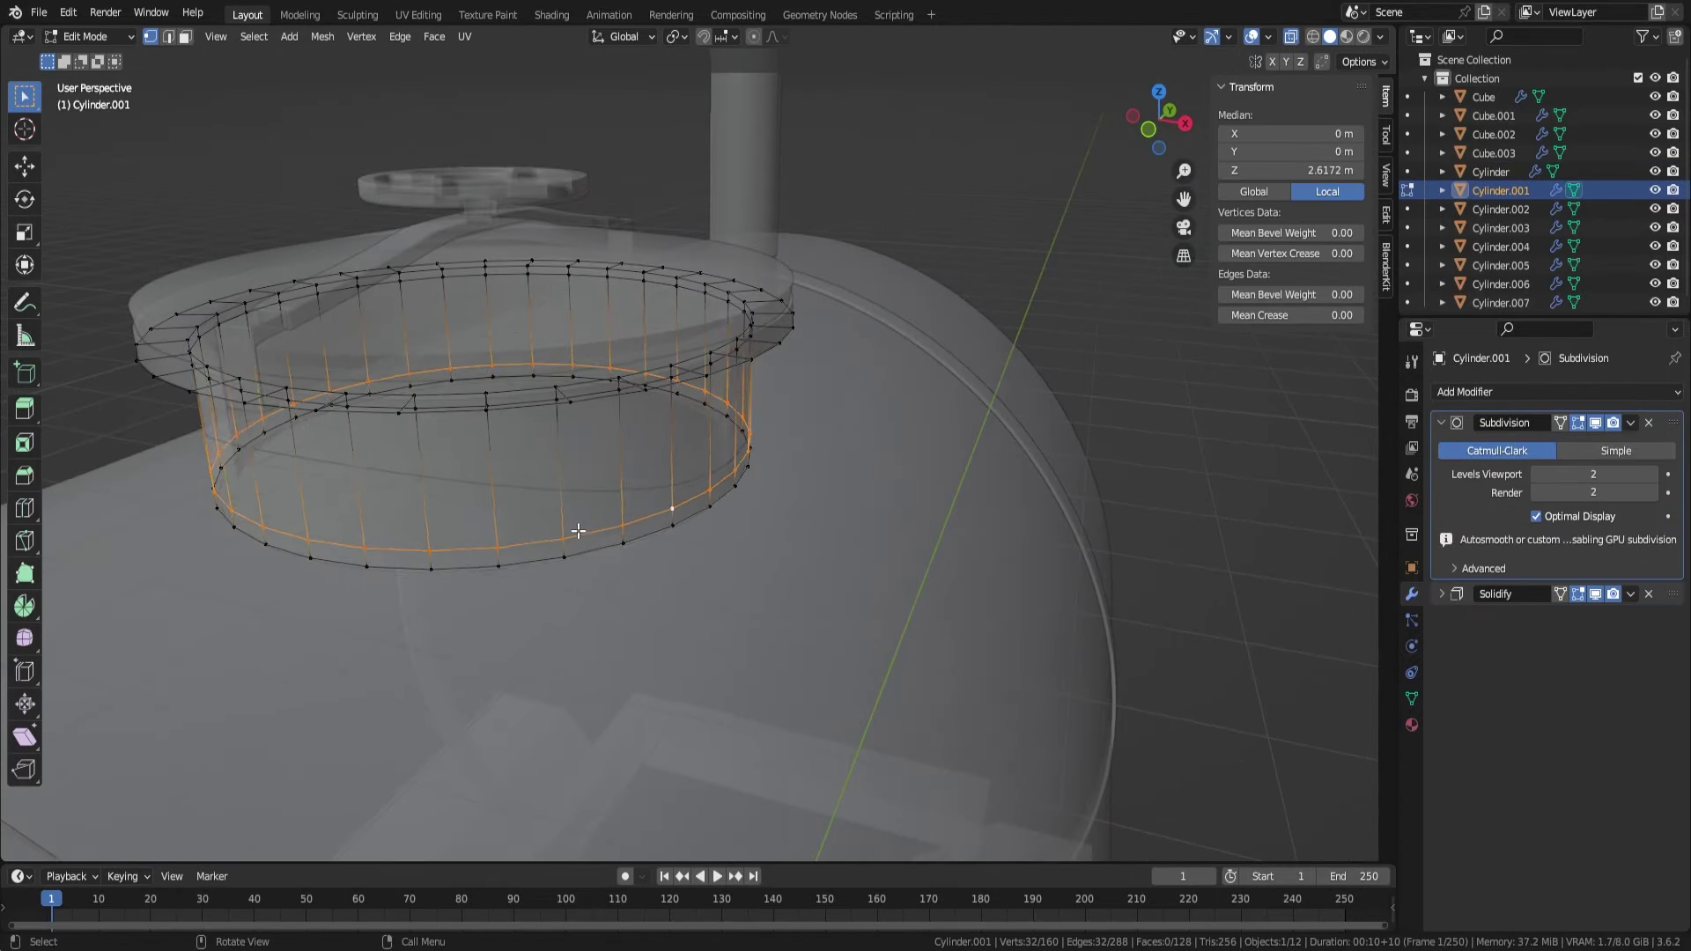
key("p")
left_click(598, 525)
key("Tab")
left_click(727, 510)
key("Tab")
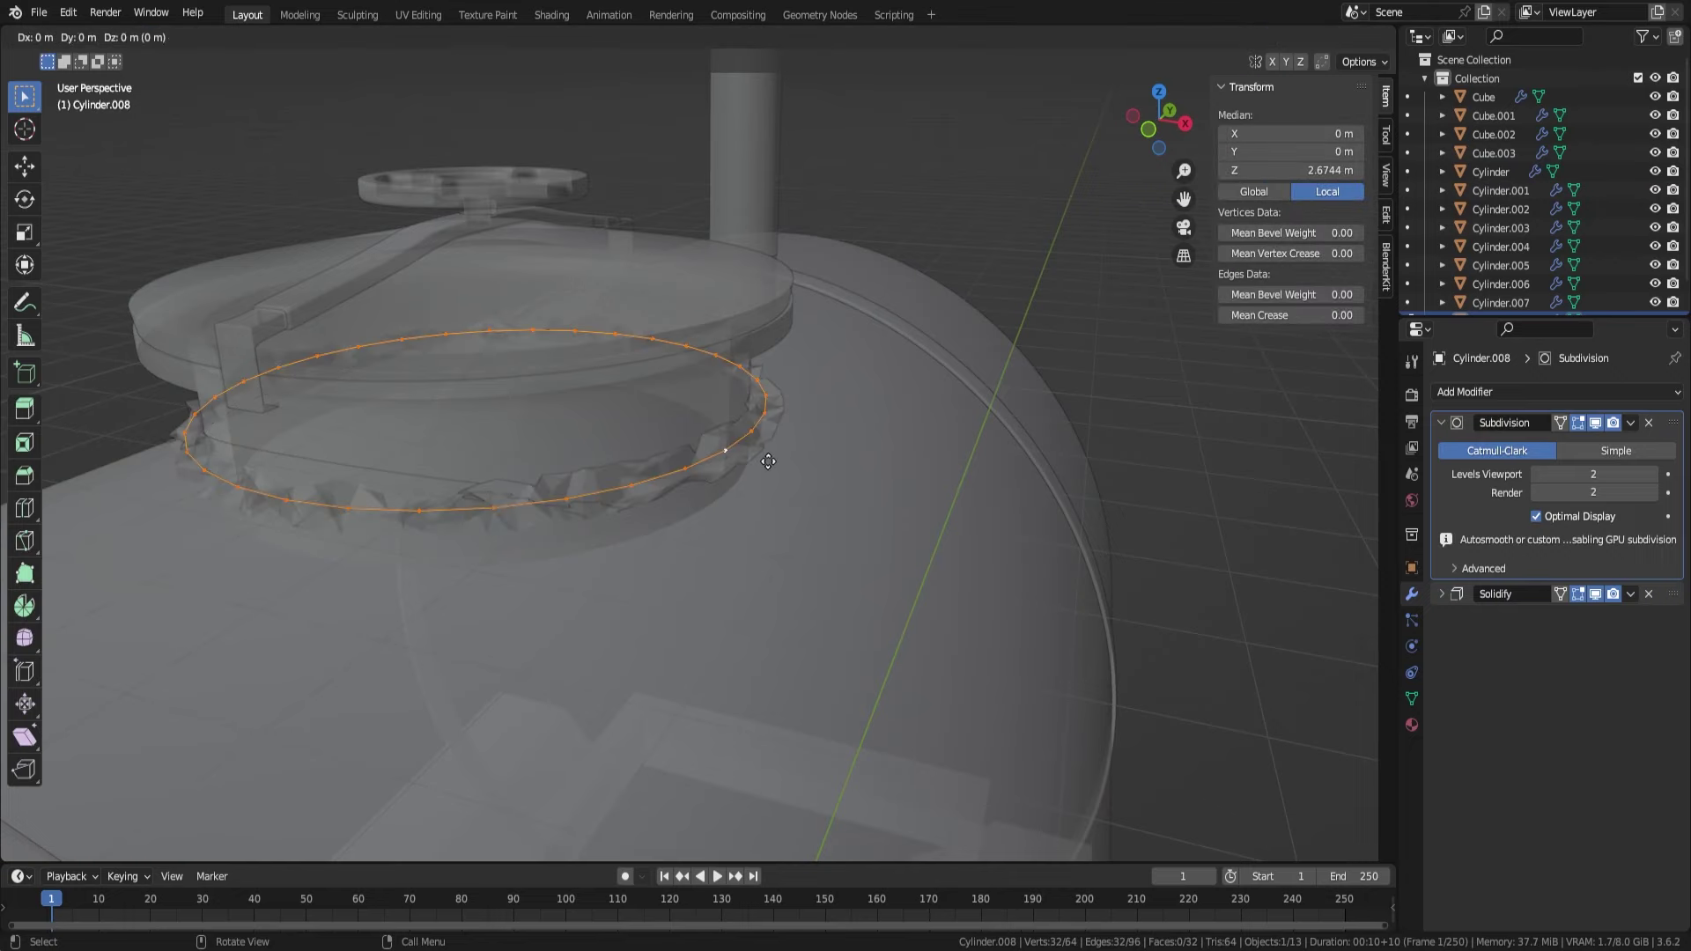
left_click(767, 467)
key("Tab")
- Collapse the ring's Subdivision panel and review its mesh data and Solidify/Subdivision modifiers
key("alt+z")
mouse_move(743, 466)
middle_mouse_down()
mouse_move(695, 493)
mouse_move(721, 562)
mouse_move(754, 505)
middle_mouse_up()
key("Tab")
key("alt+z")
left_click(1442, 423)
middle_click_drag(694, 606, 755, 548)
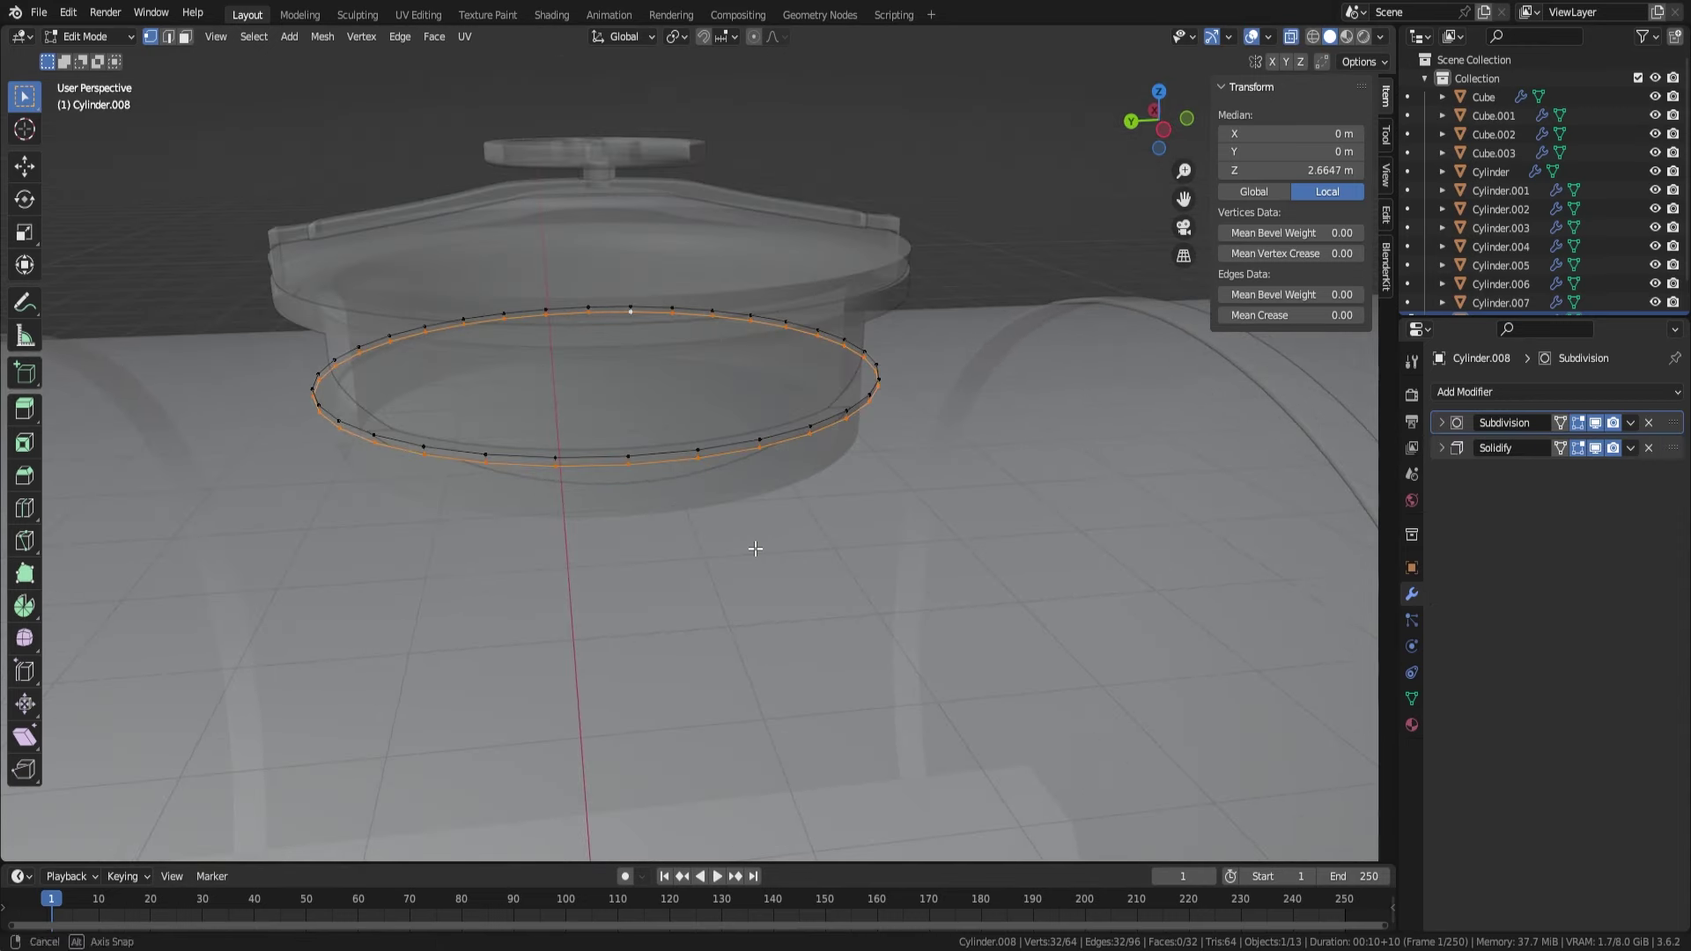
left_click(1411, 698)
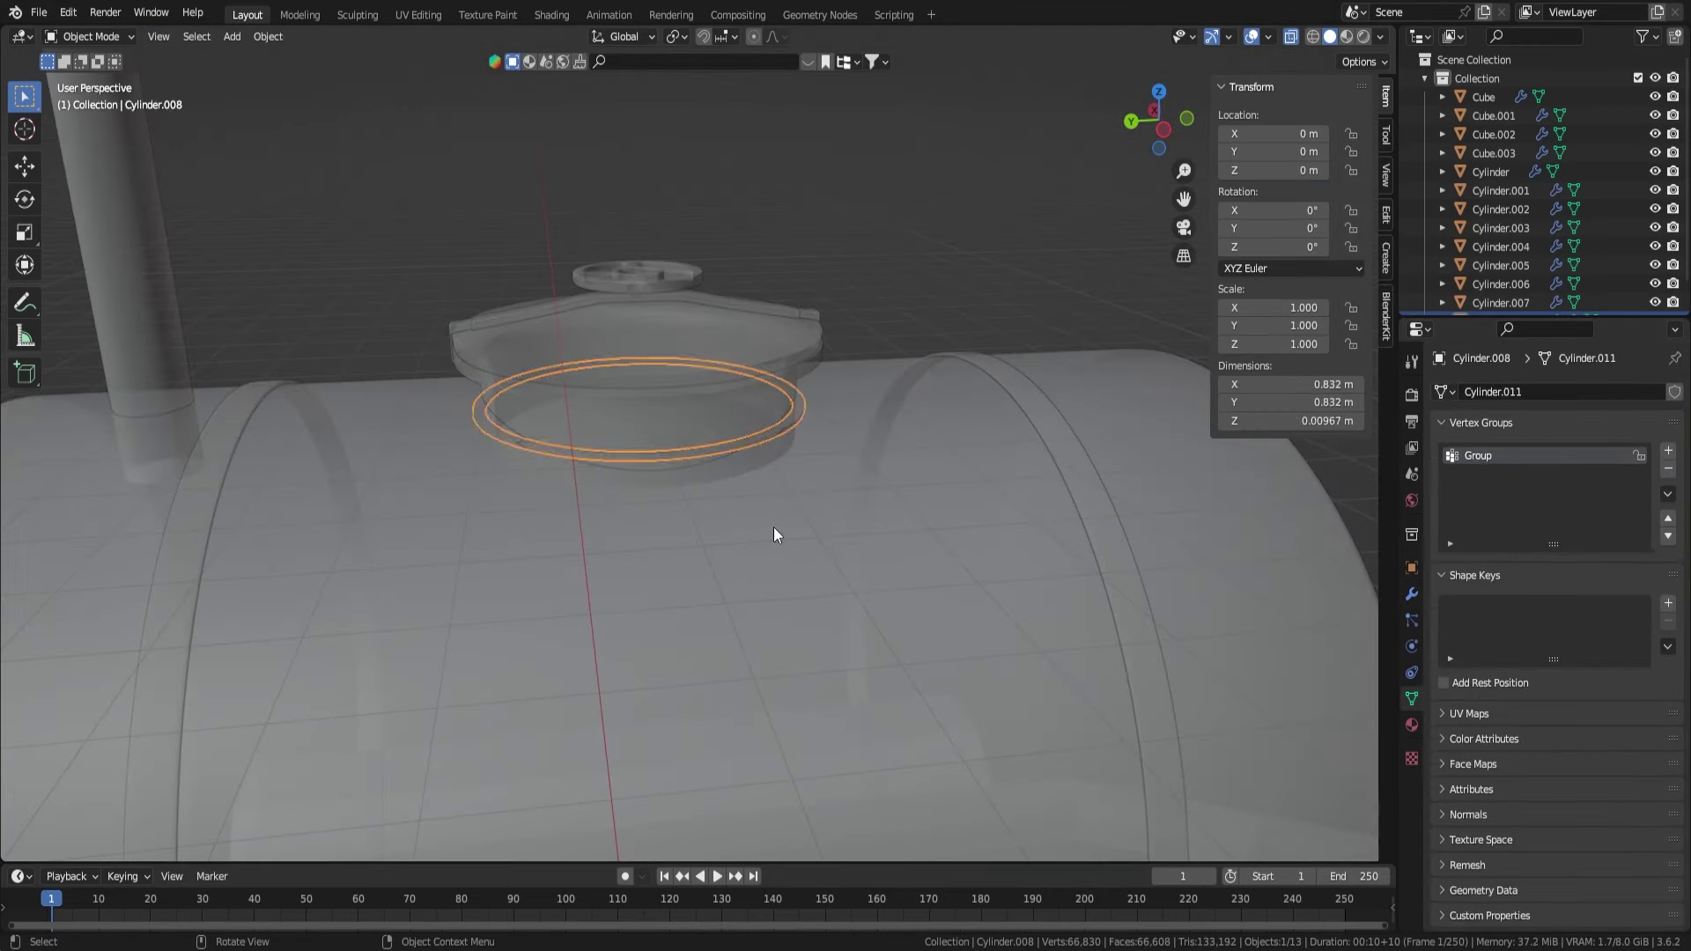
left_click(1411, 595)
scroll(759, 530, "down", 5)
key("alt+z")
mouse_move(759, 530)
middle_mouse_down()
mouse_move(848, 291)
mouse_move(1154, 540)
mouse_move(1043, 449)
mouse_move(896, 510)
middle_mouse_up()
- Duplicate the vent pipe's bottom edge loop and separate it into its own object
key("alt+a")
scroll(896, 510, "up", 5)
left_click(610, 424)
key("Tab")
key("alt+z")
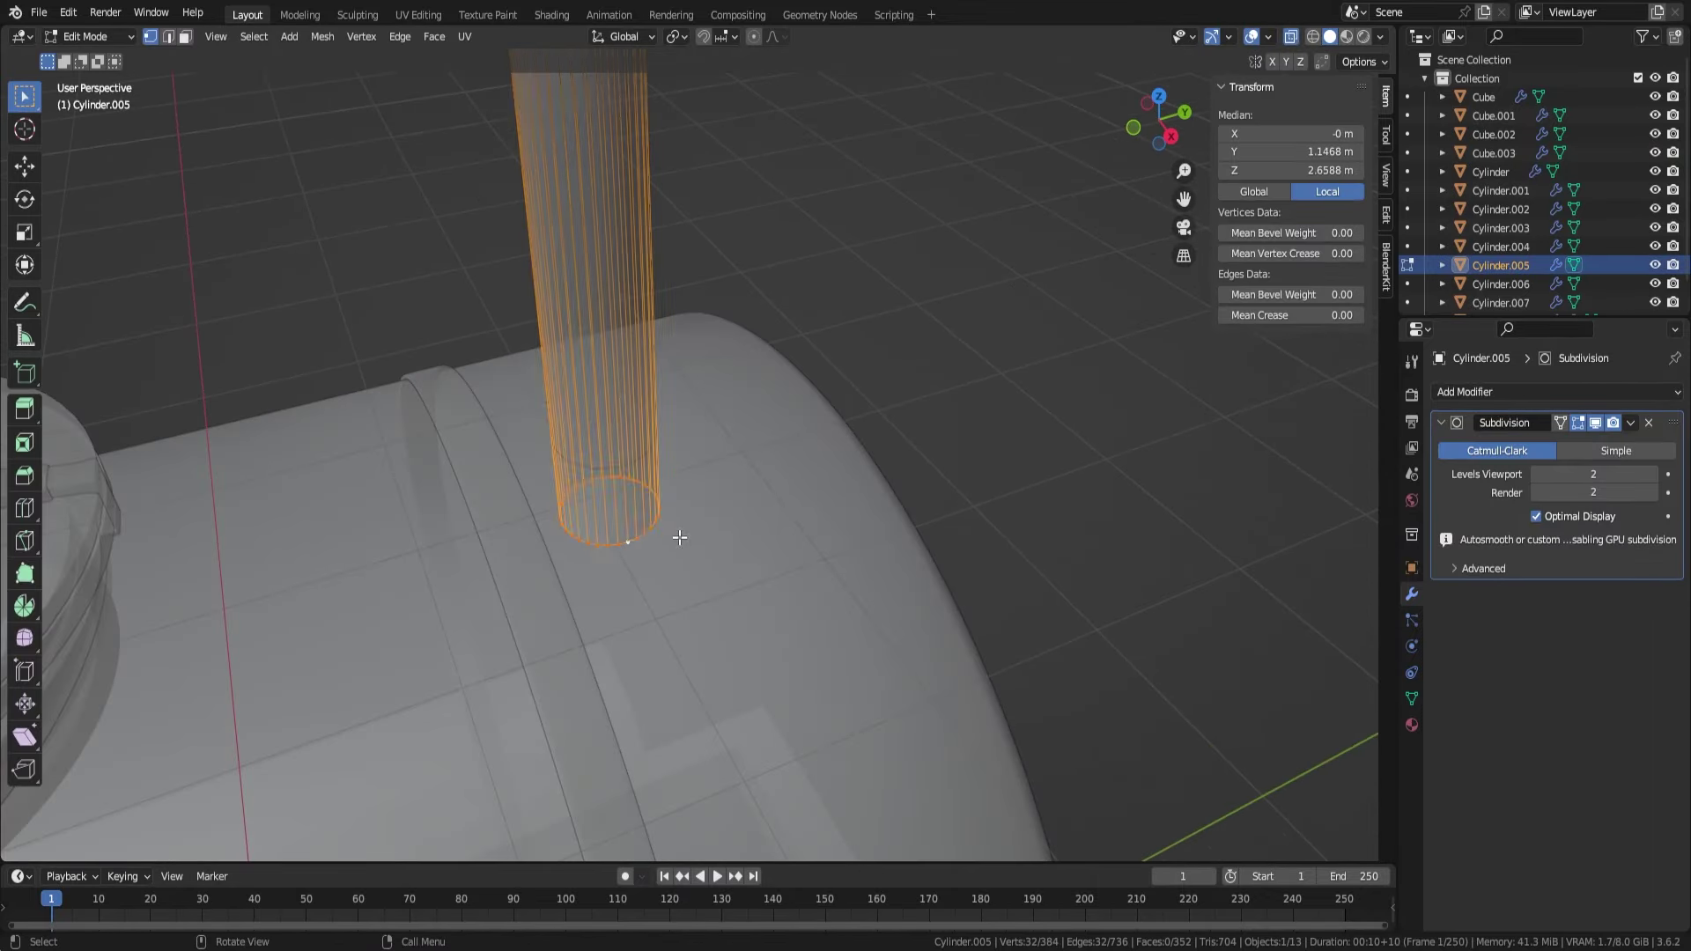
key("shift+d")
key("p")
- Select the new loop object and reposition the ring at the pipe base
middle_click_drag(658, 435, 759, 493)
left_click(727, 480)
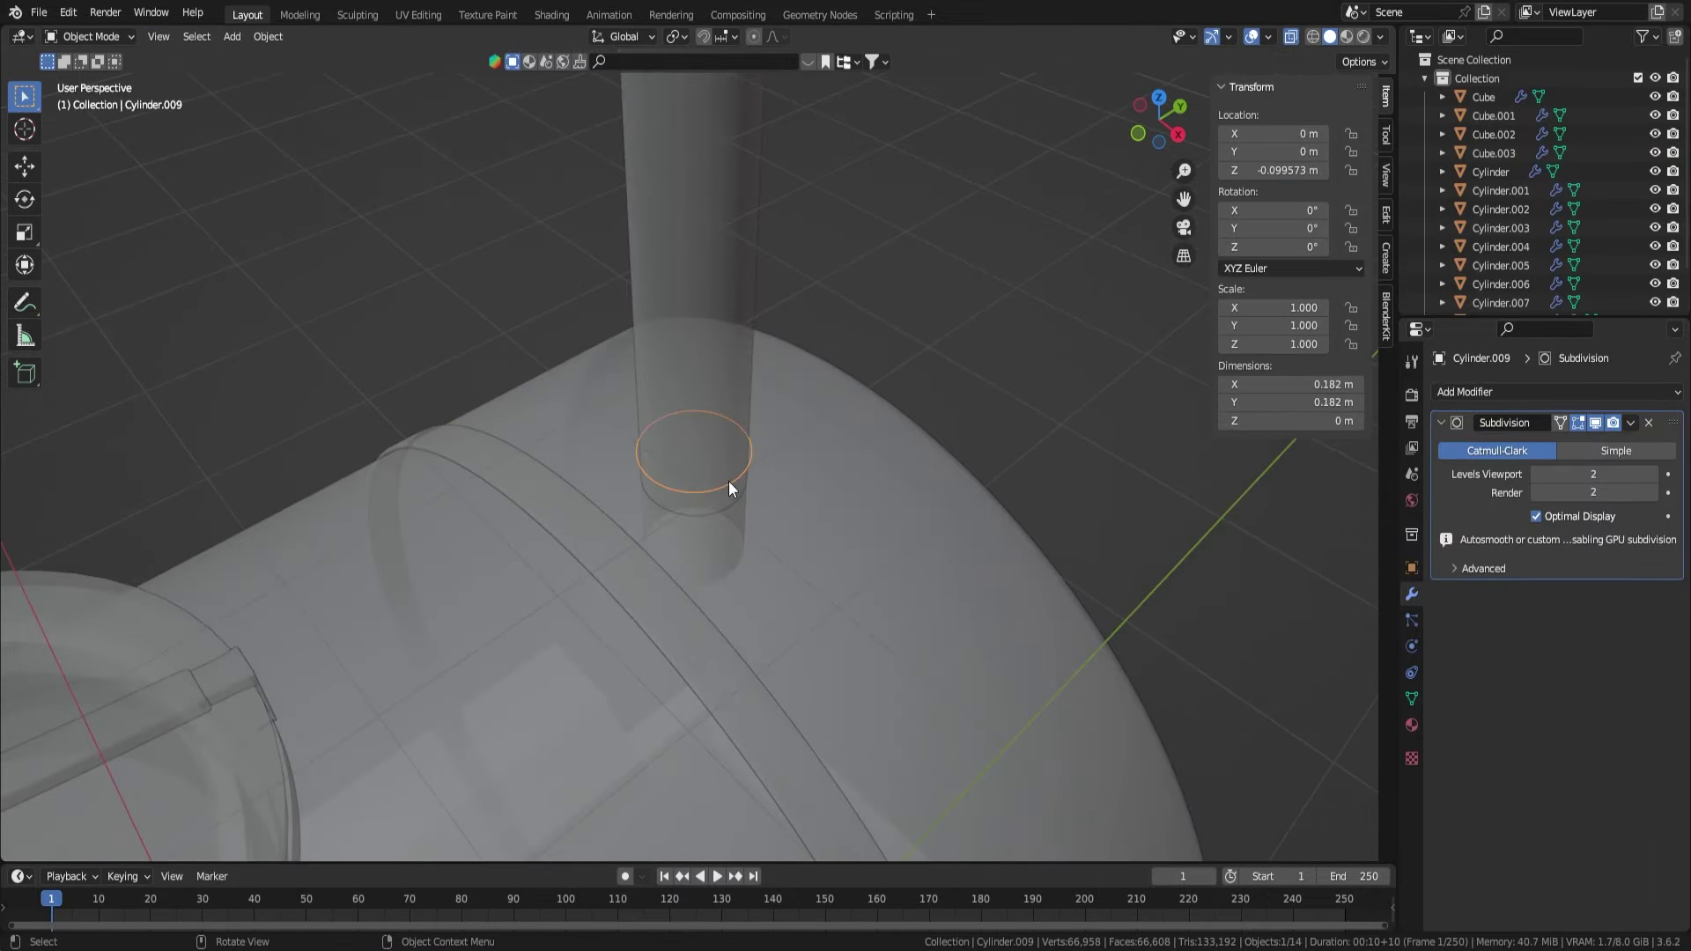
key("alt+z")
key("g")
left_click(701, 432)
scroll(701, 431, "up", 3)
middle_click_drag(701, 432, 775, 403)
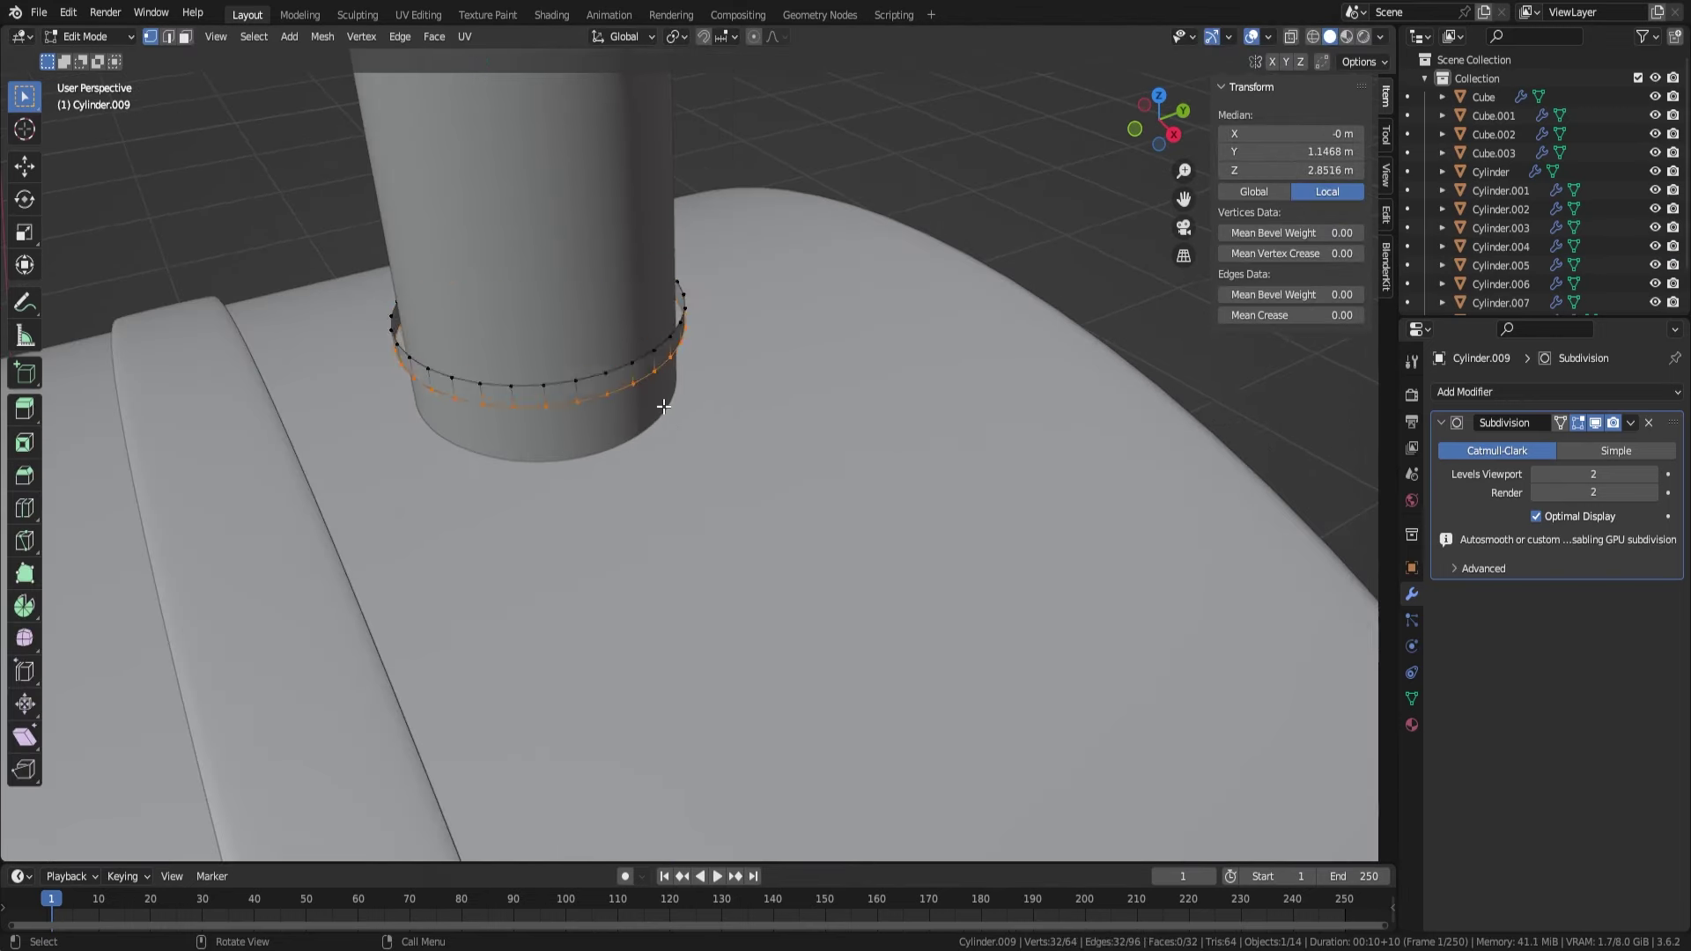
- Extrude and scale the ring outward into a flat band around the pipe
key("a")
key("e")
key("s")
left_click(792, 408)
key("alt+z")
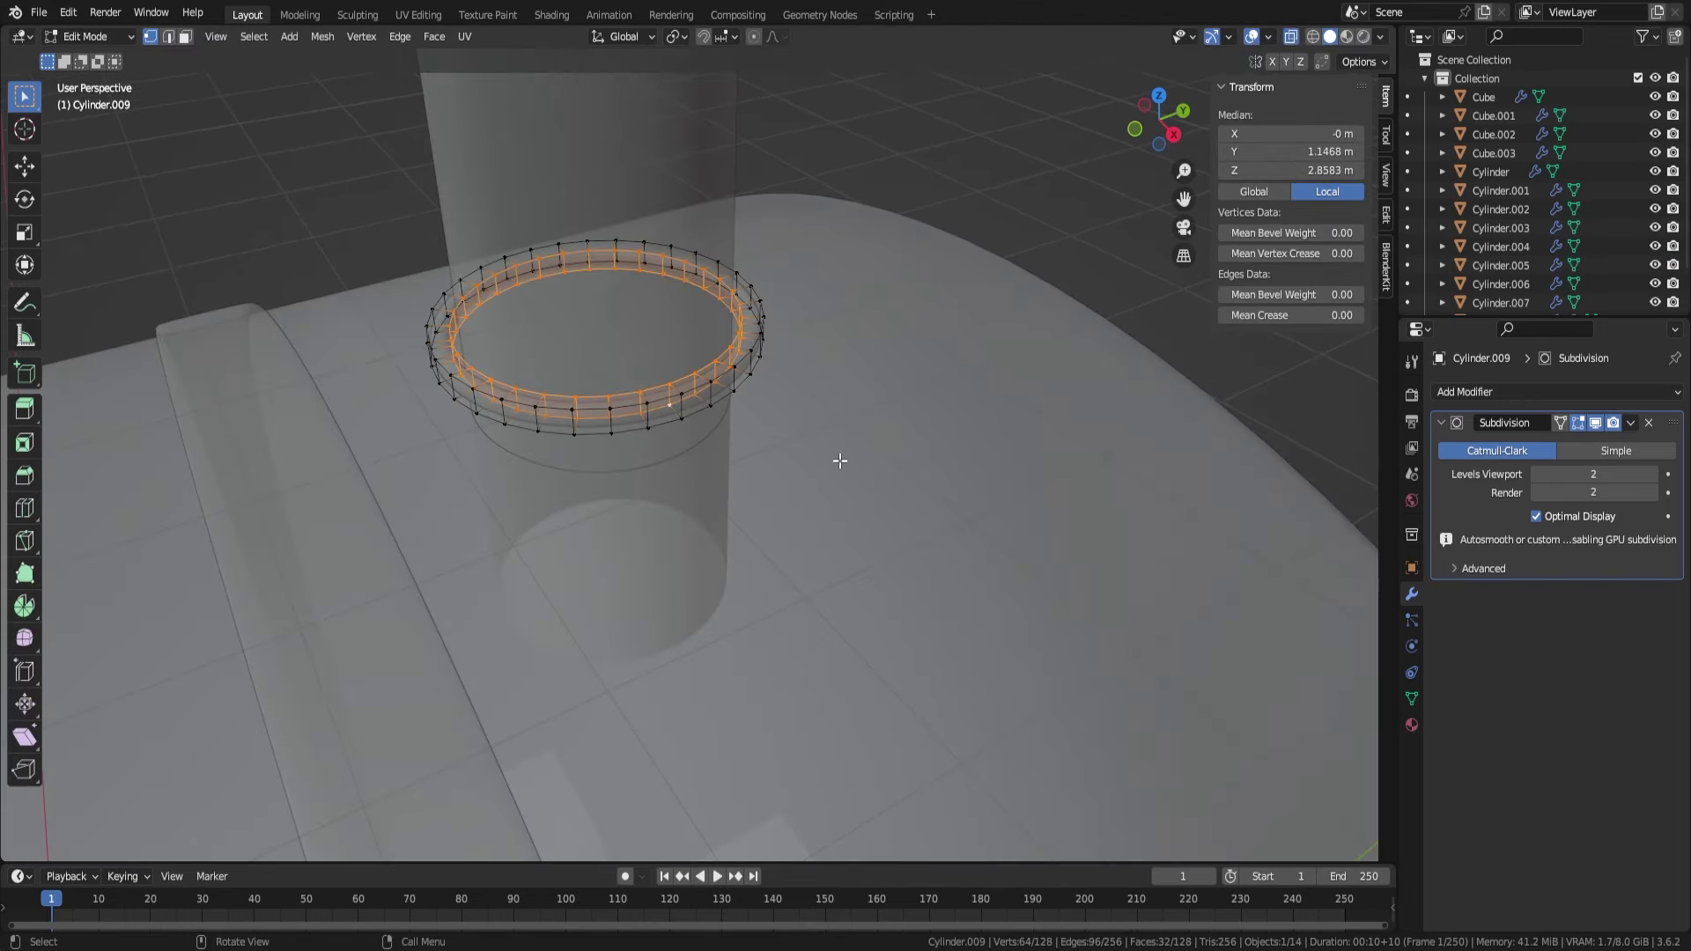
key("grave")
key("alt+z")
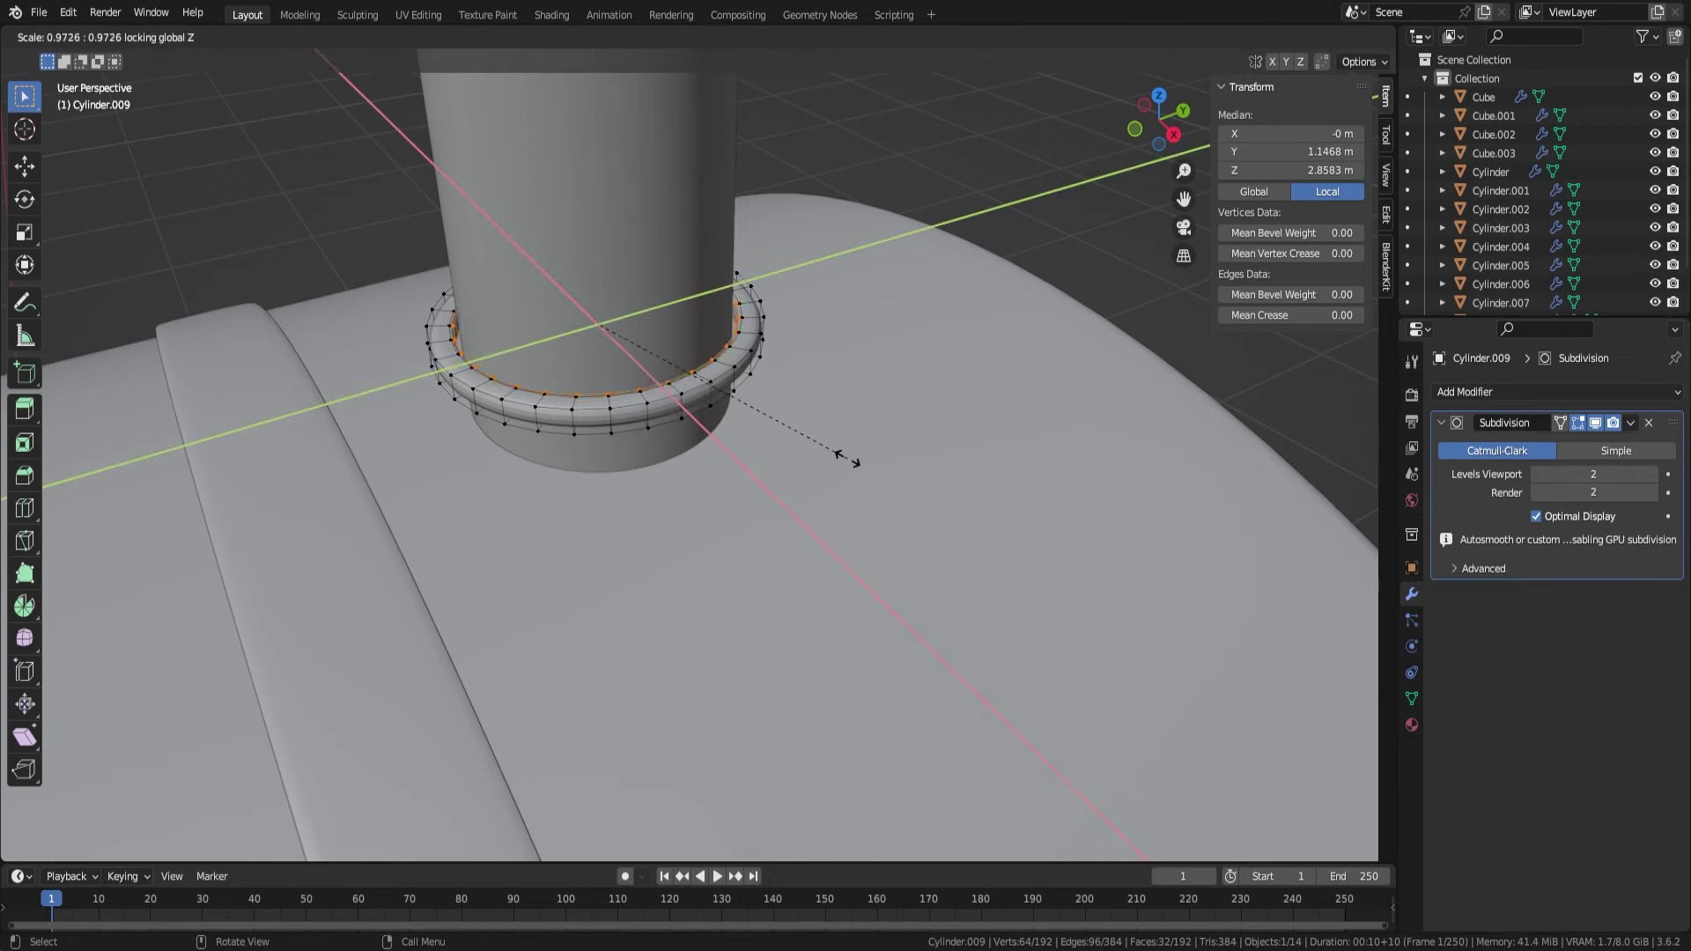
left_click(835, 454)
- Remove the band's Subdivision modifier and lower it along Z onto the tank
left_click(1648, 422)
key("a")
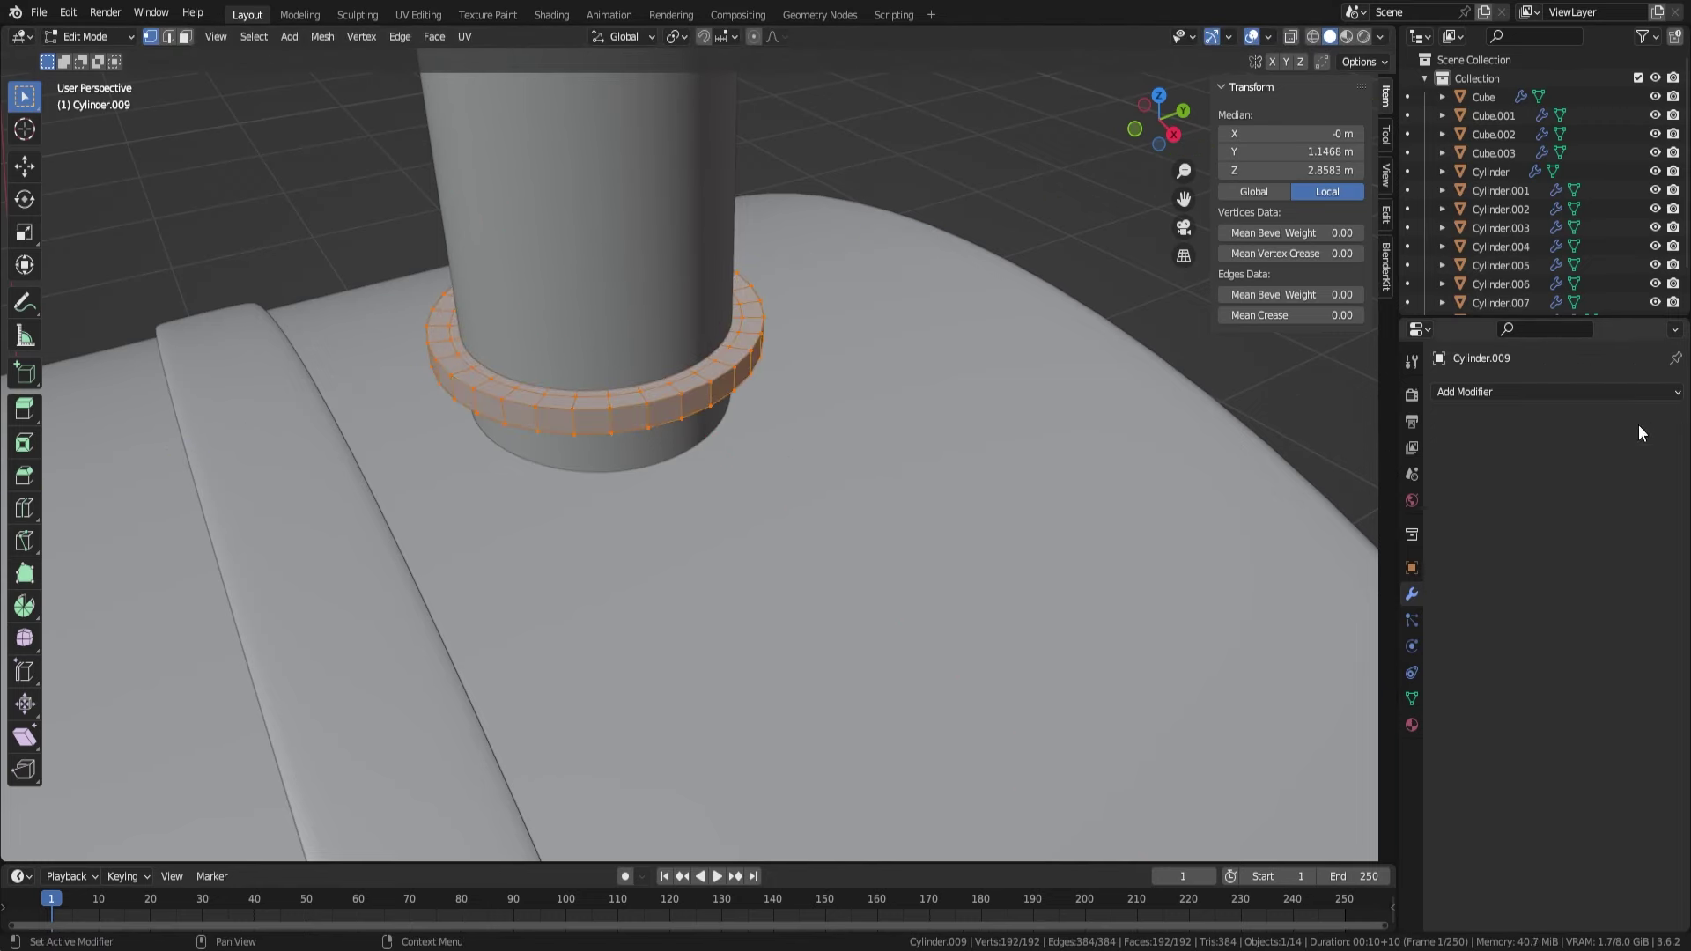
key("g")
key("z")
left_click(726, 487)
key("Tab")
scroll(747, 472, "down", 3)
- Orbit around the whole trailer and briefly inspect the hatch lid in Edit Mode
middle_click_drag(747, 472, 1041, 577)
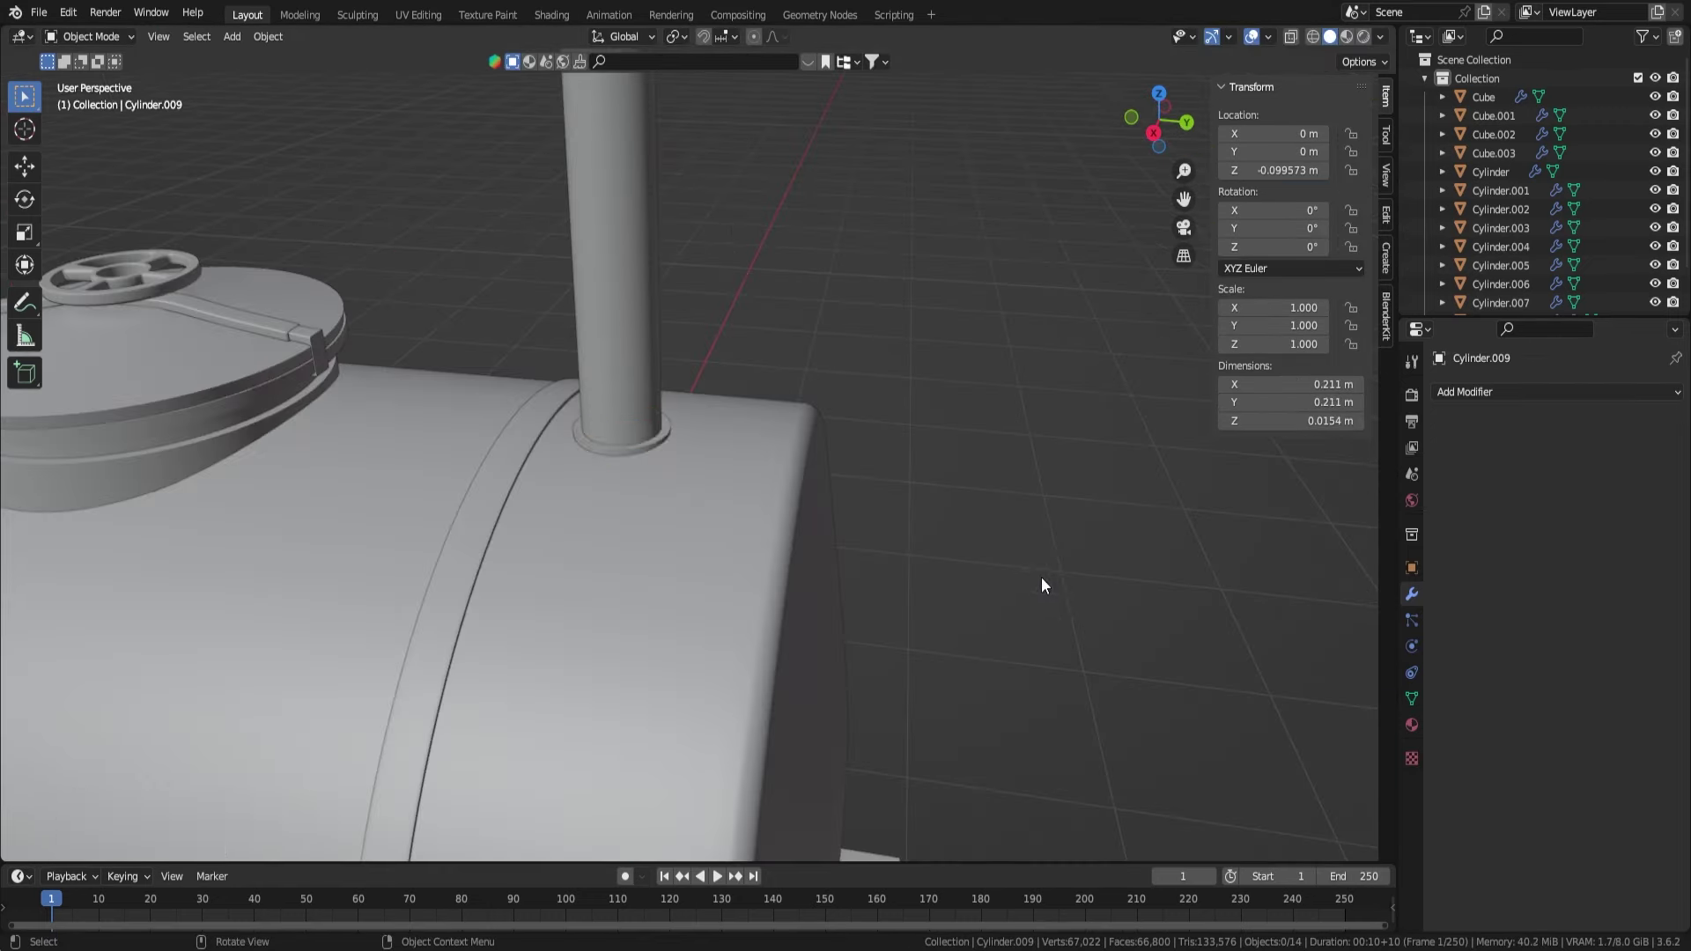
scroll(678, 525, "down", 5)
scroll(663, 478, "up", 8)
left_click(775, 542)
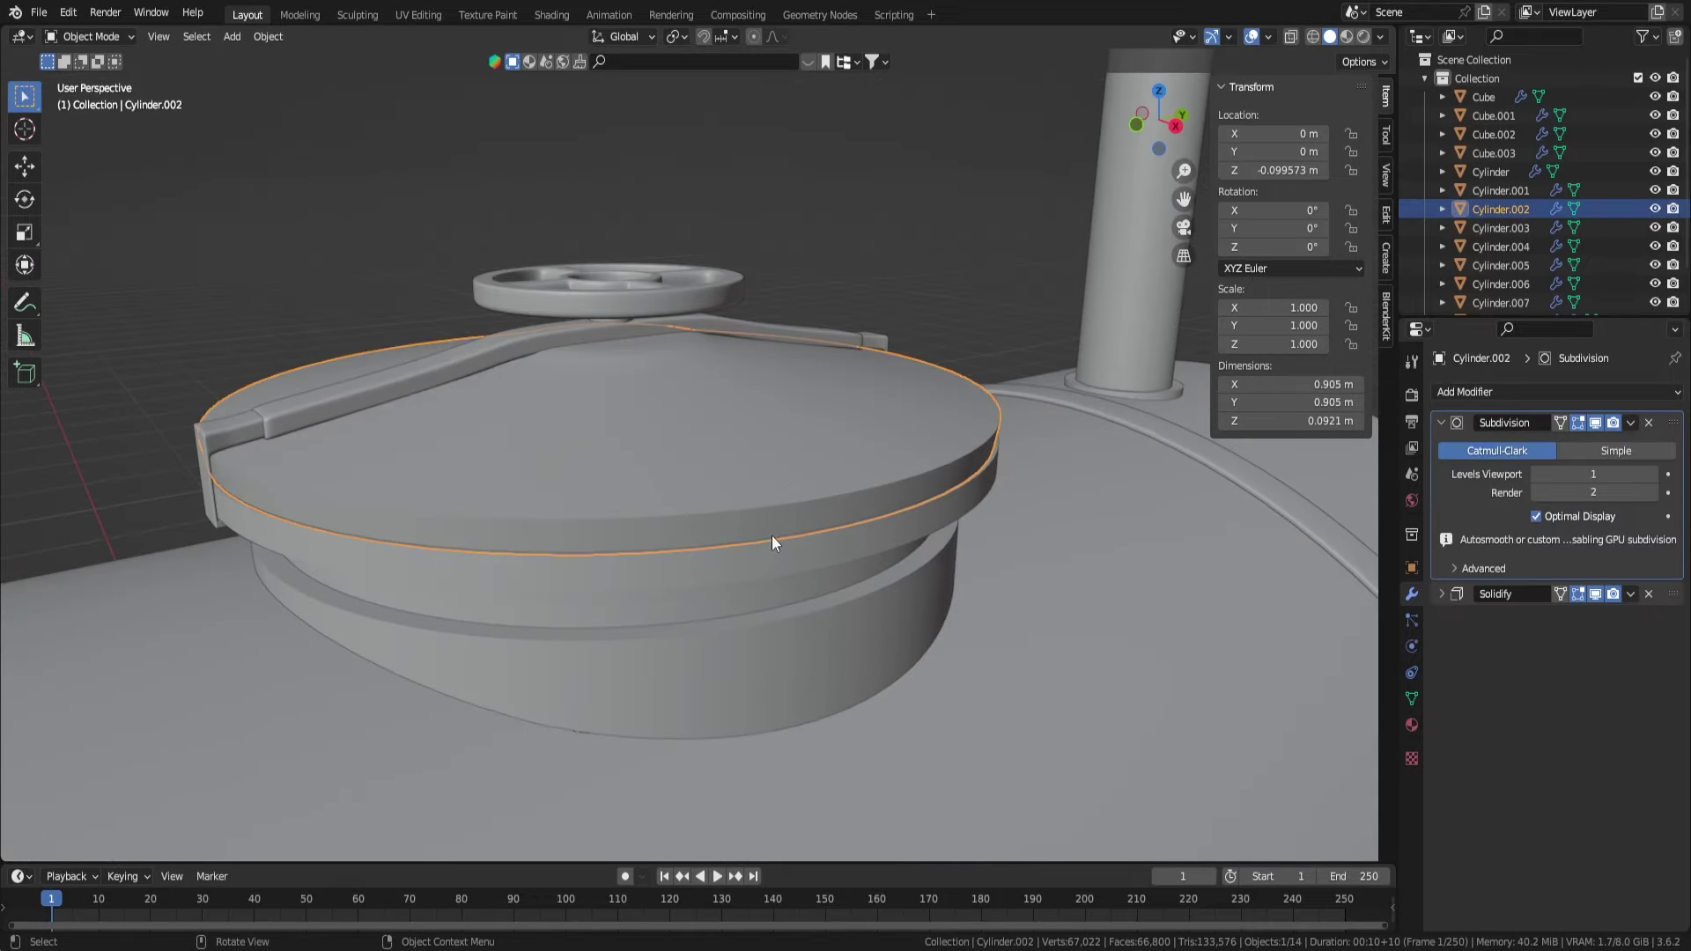
key("Tab")
scroll(687, 461, "down", 4)
key("Tab")
scroll(1132, 585, "down", 4)
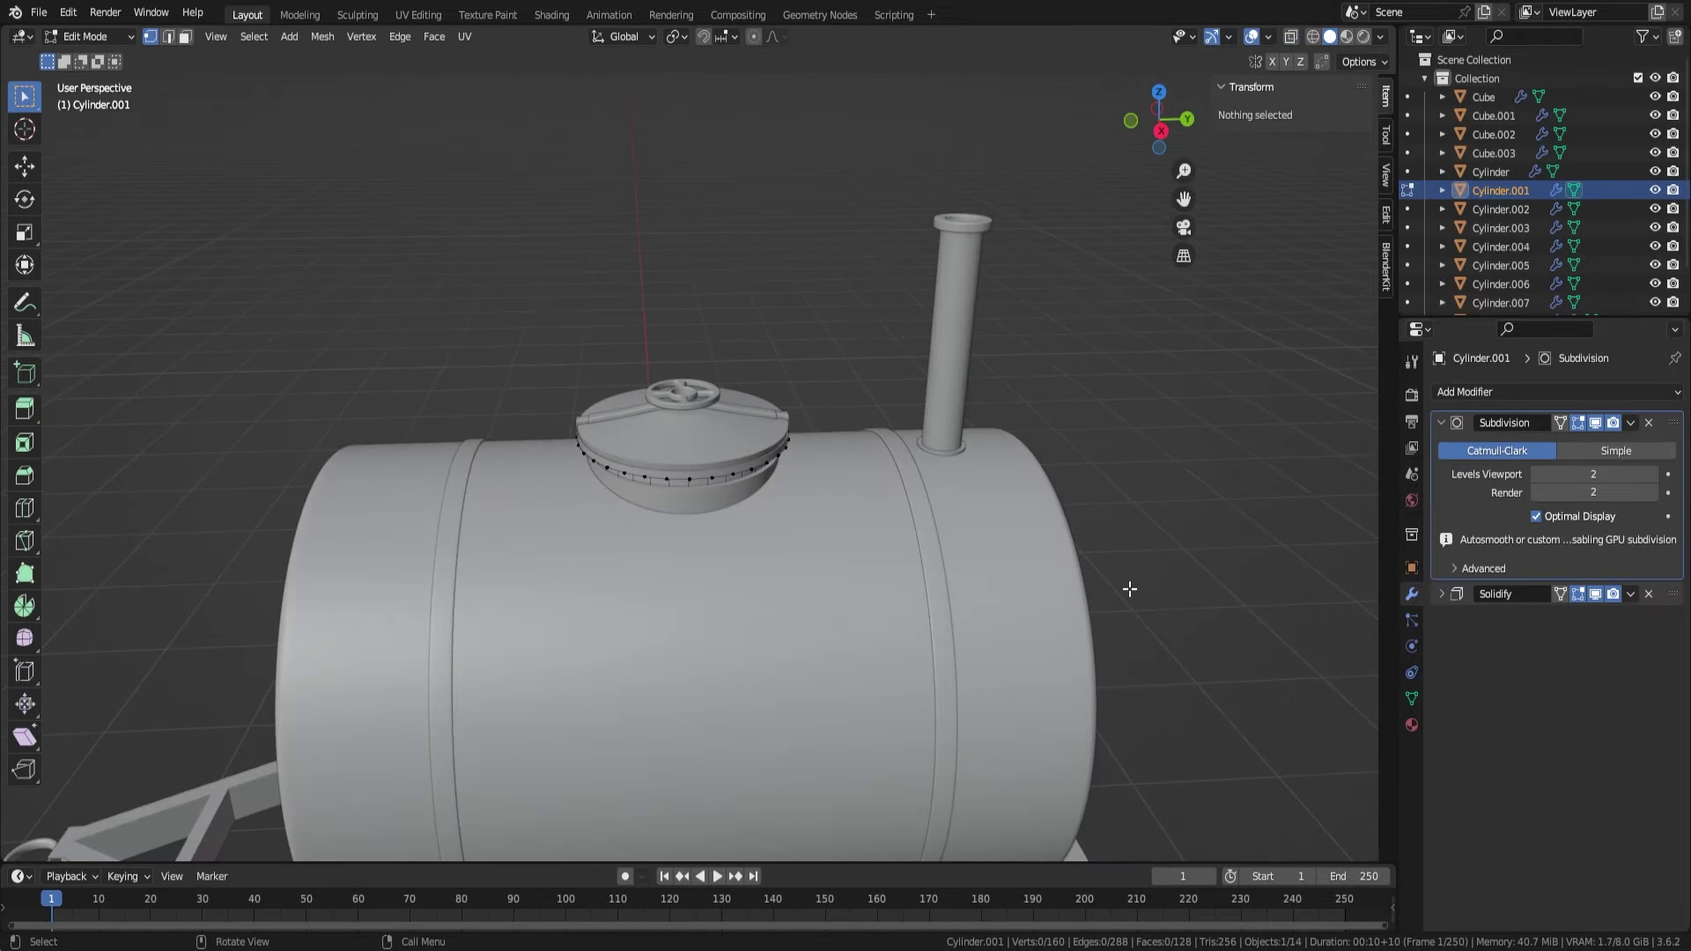
mouse_move(1132, 586)
middle_mouse_down()
mouse_move(1148, 590)
mouse_move(489, 588)
mouse_move(506, 585)
middle_mouse_up()
scroll(801, 563, "down", 4)
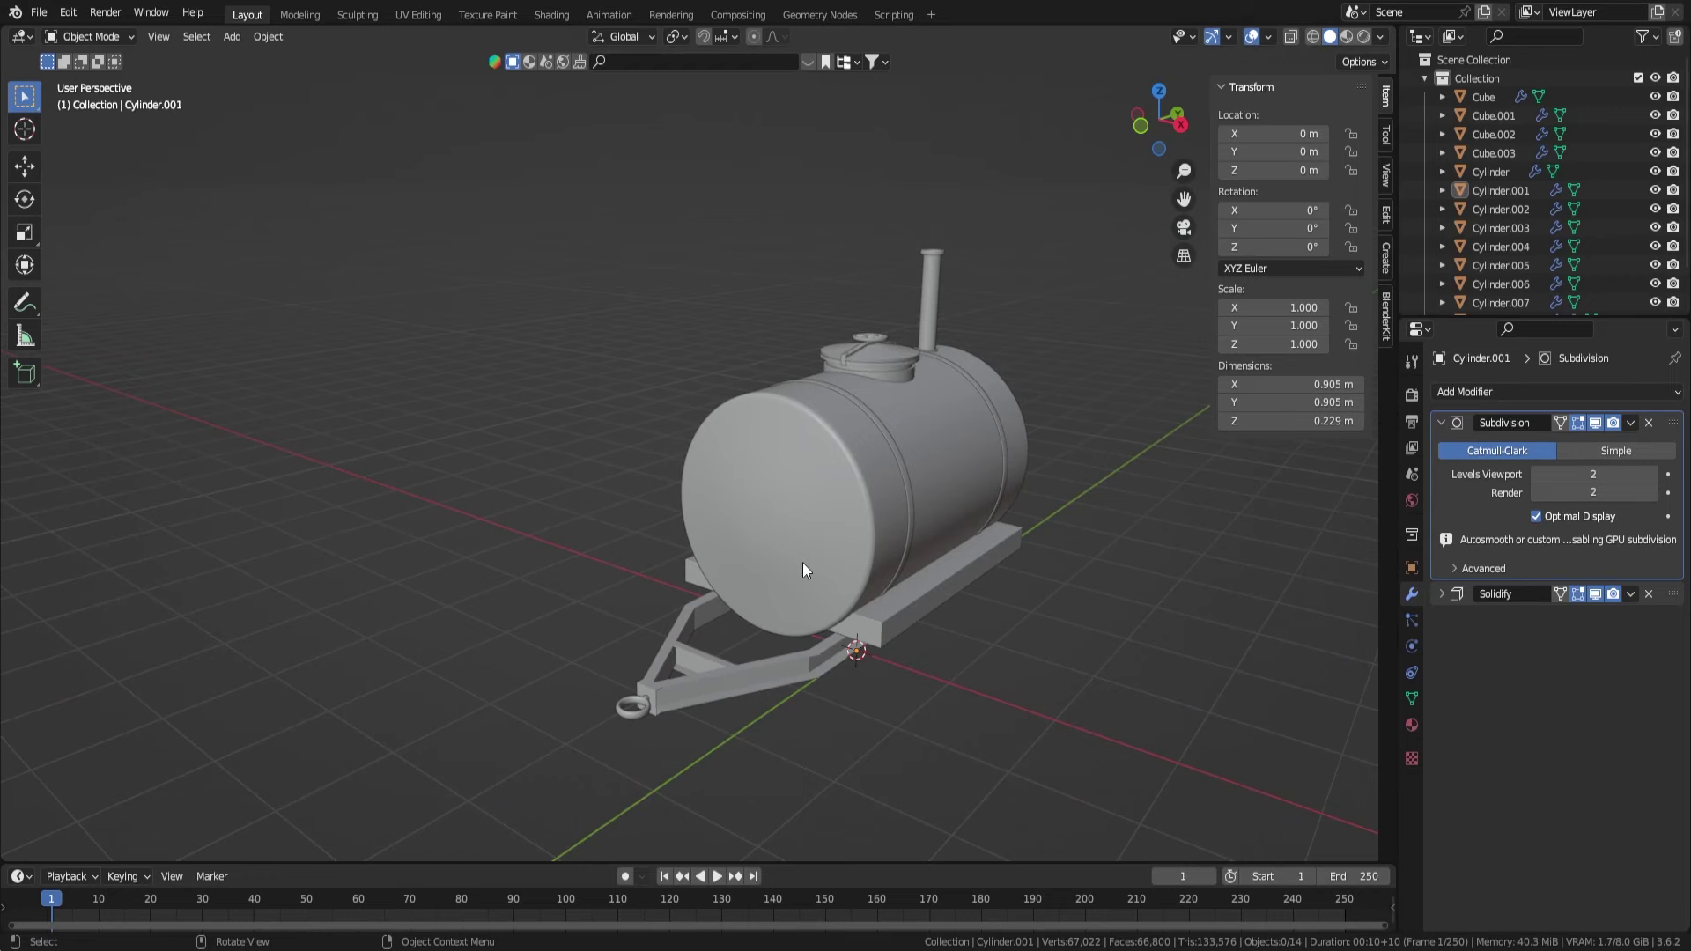
middle_click_drag(802, 564, 942, 557)
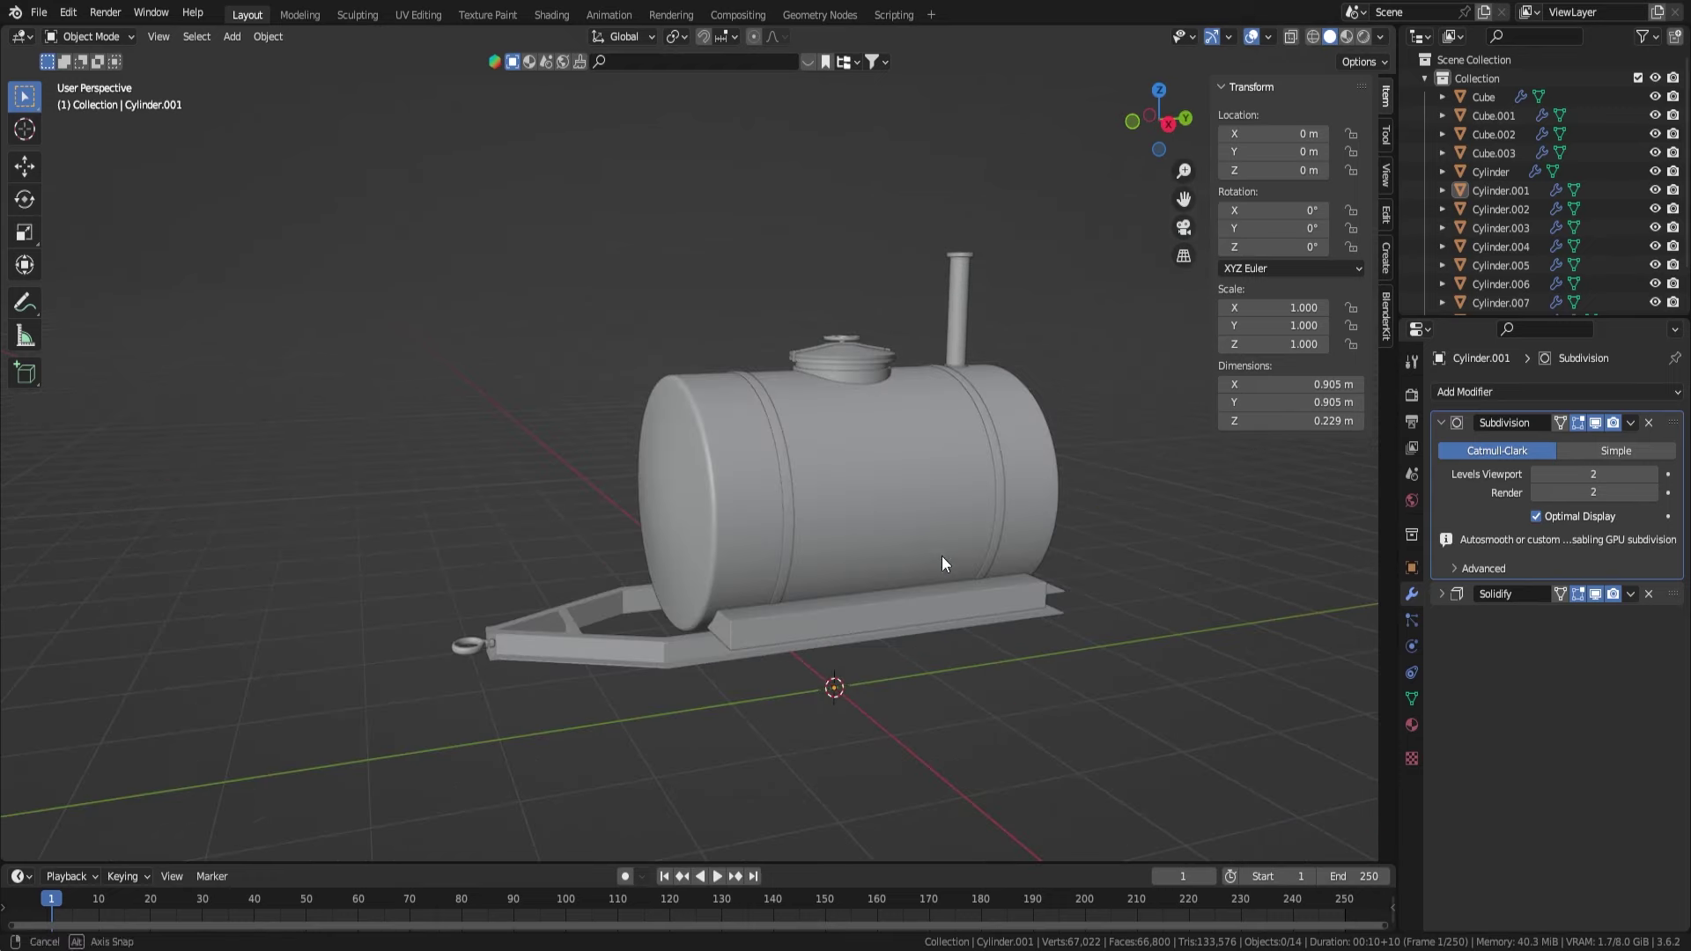
- Collapse the Subdivision modifier, switch to Right Orthographic view, and select chassis rail edge loops
left_click(1441, 422)
key("KP_1")
key("KP_3")
key("Tab")
scroll(918, 671, "up", 6)
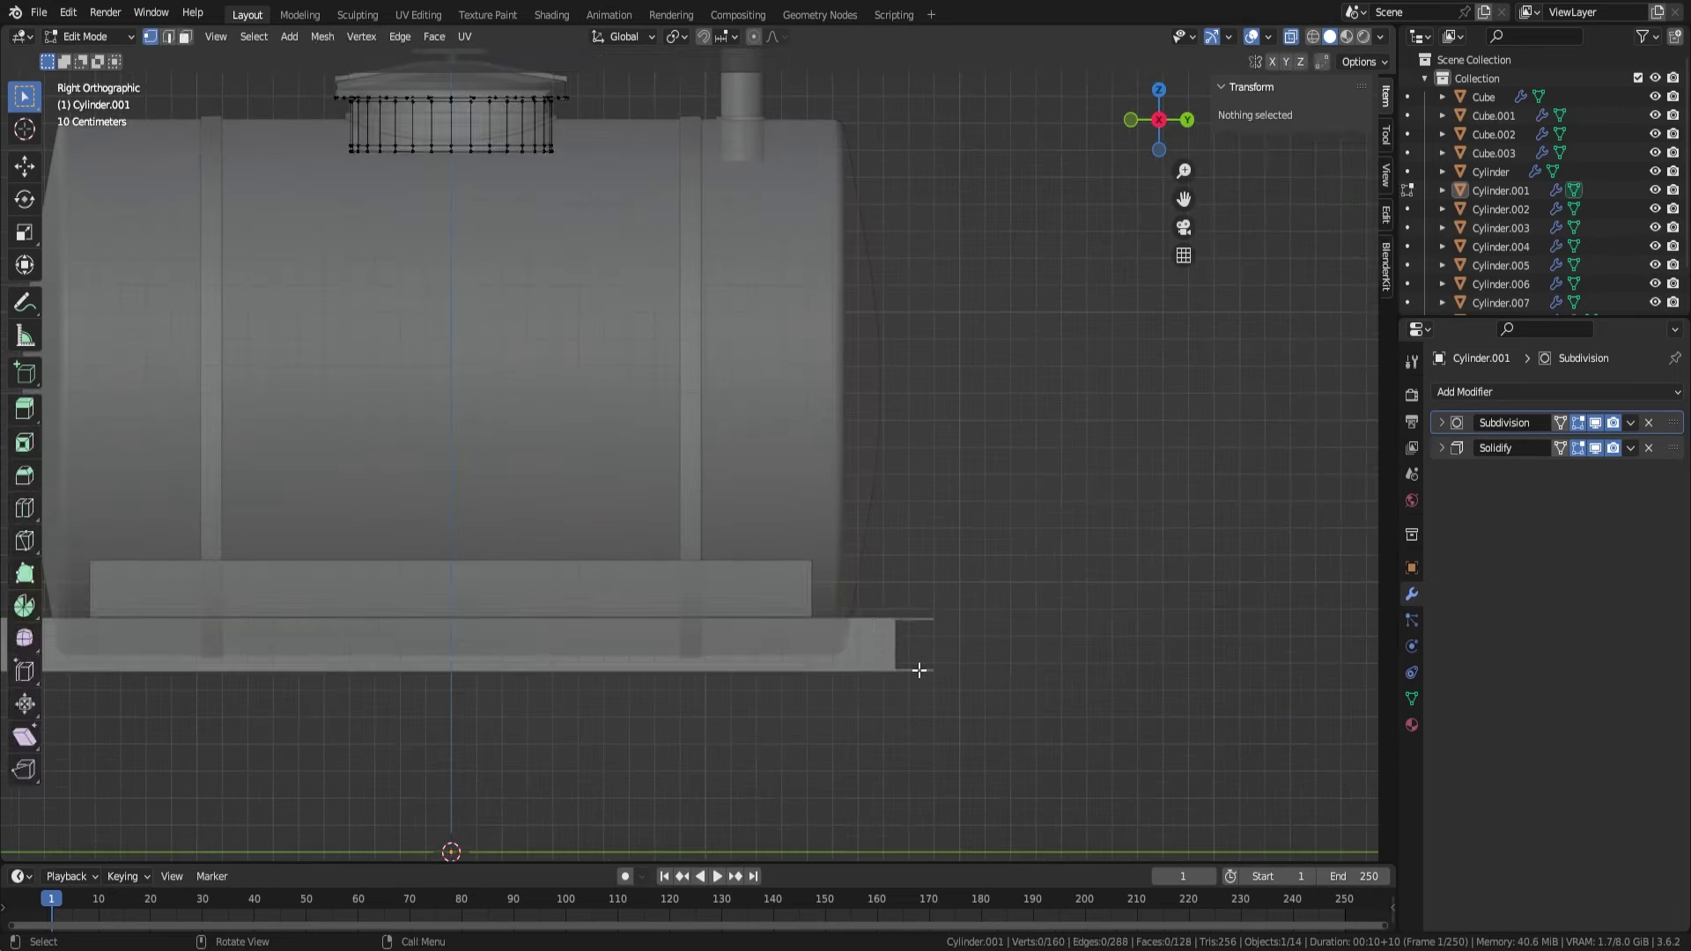
left_click(918, 671, "alt")
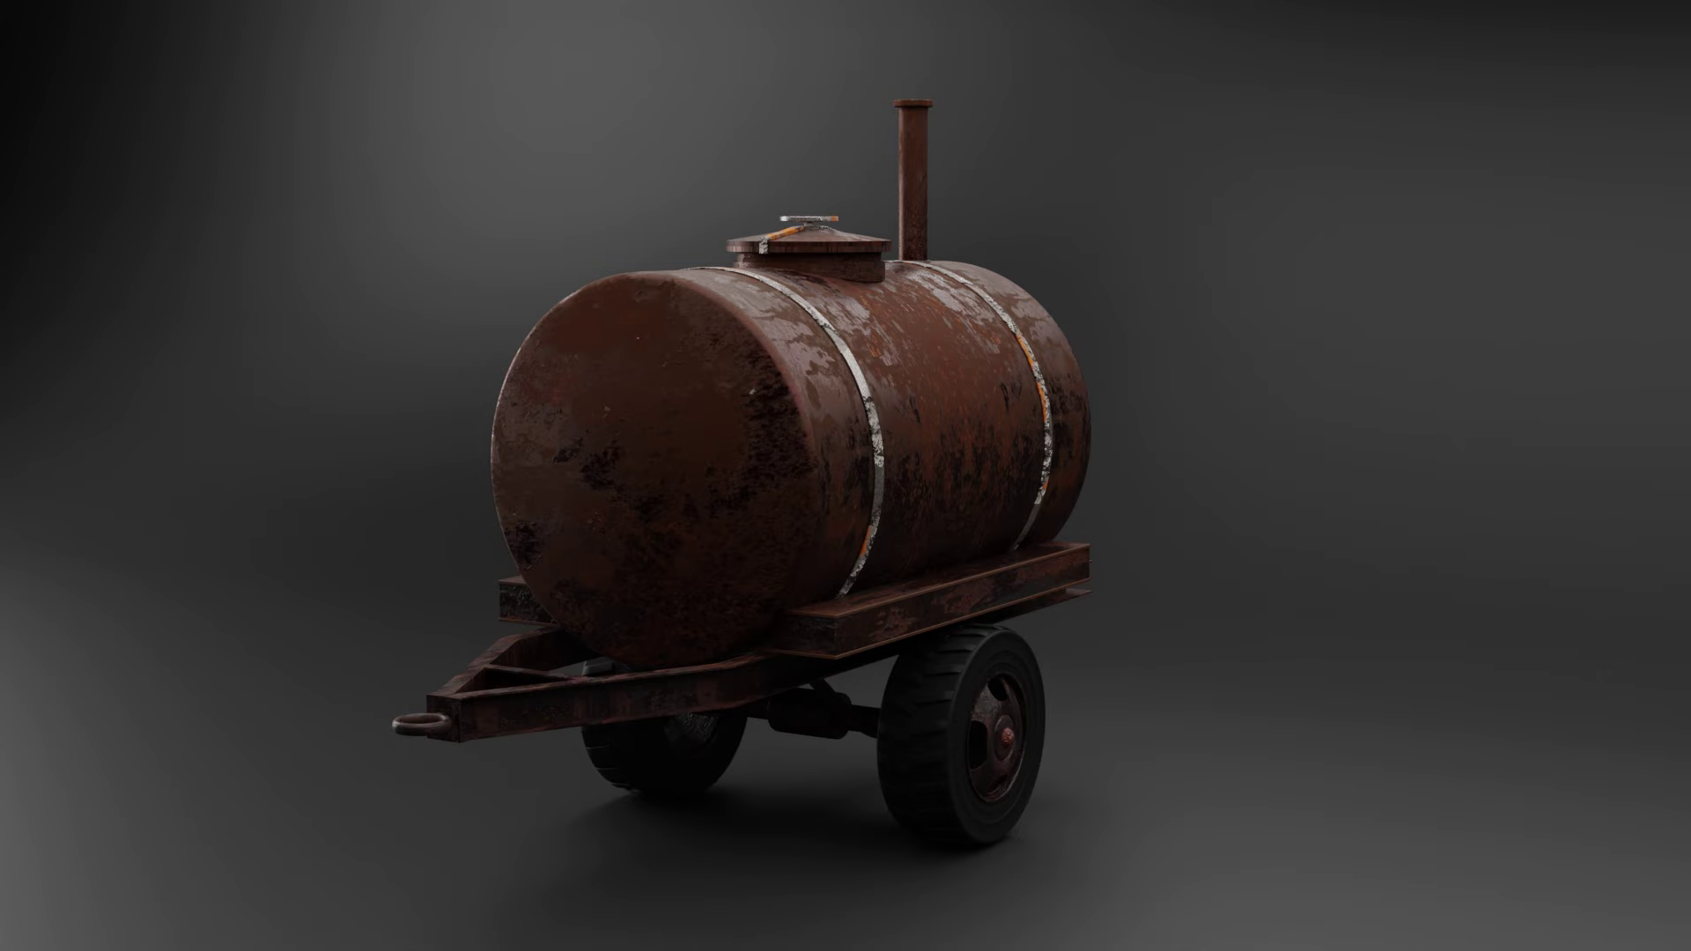